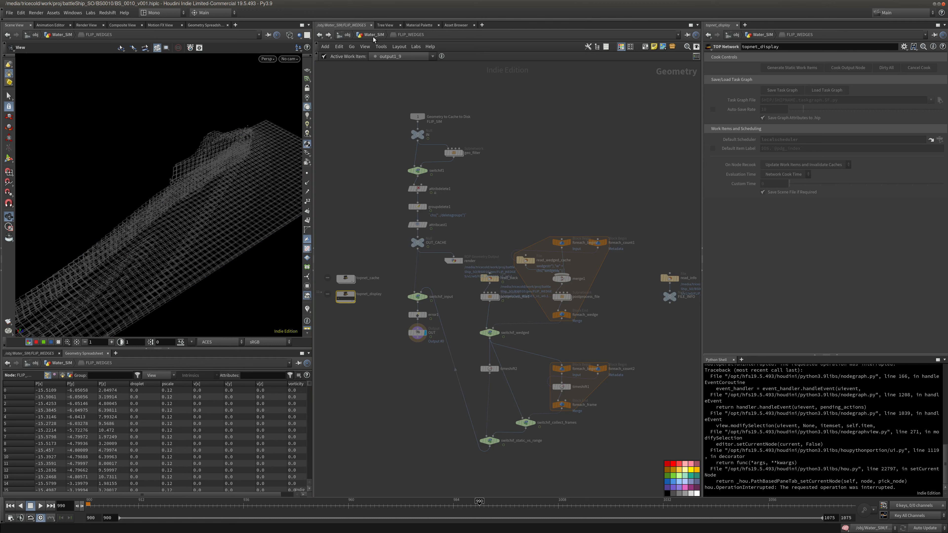
Return to the Water_SIM network and connect FLIP_WEDGES to the first input of particlefluidsurface1
{"action": "left_click", "coordinate": [374, 36]}
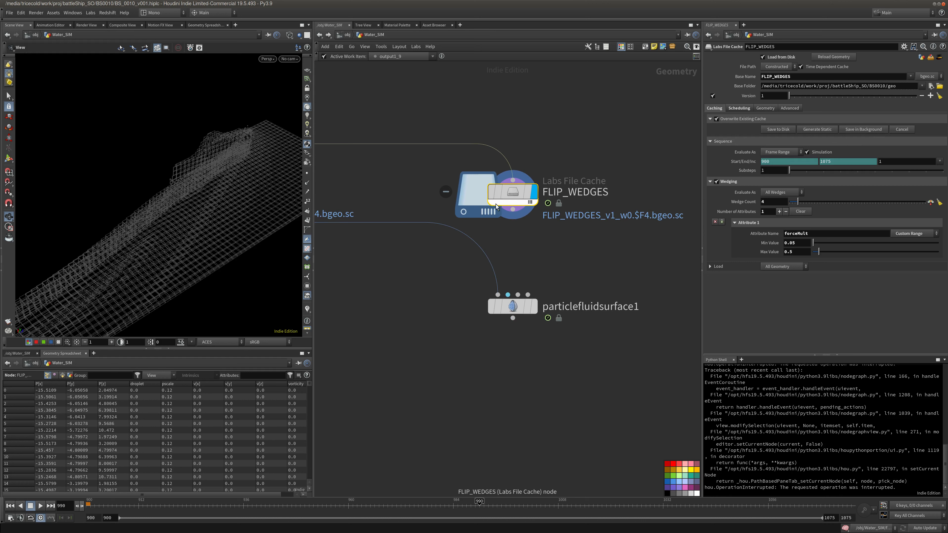
{"action": "left_click_drag", "start_coordinate": [498, 294], "coordinate": [513, 209]}
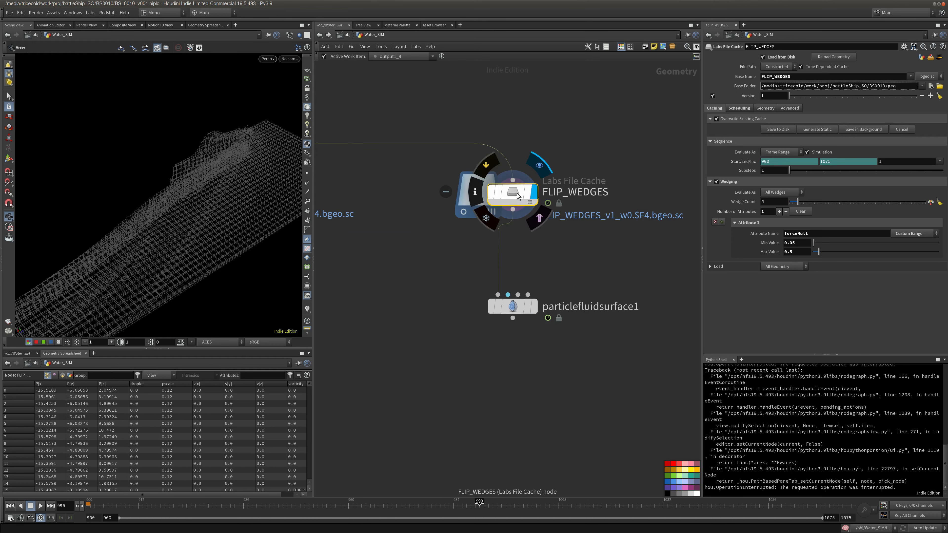
{"action": "double_click", "coordinate": [497, 202]}
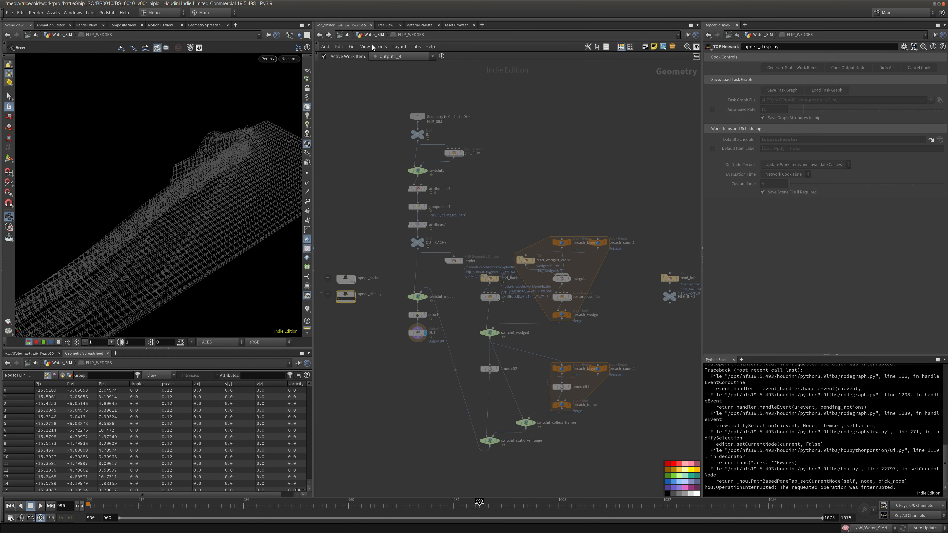
{"action": "left_click", "coordinate": [374, 34]}
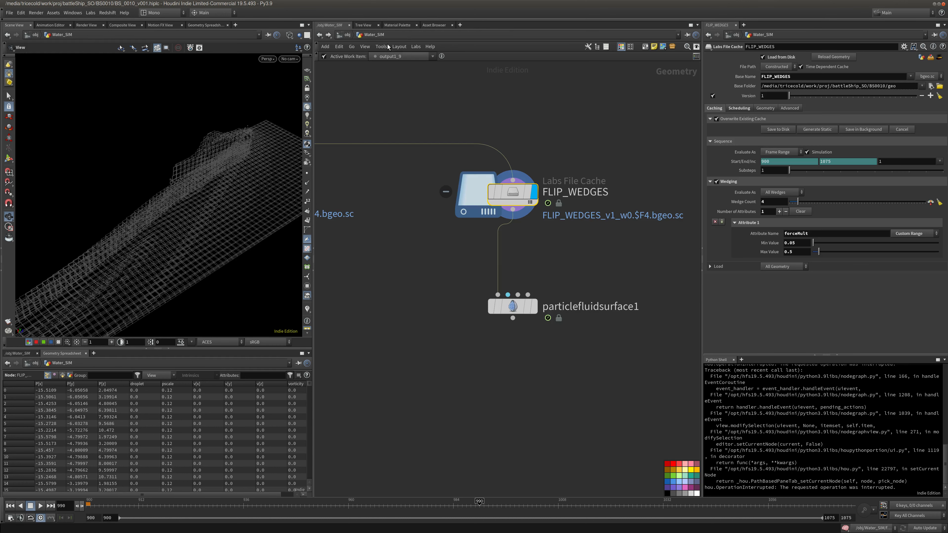
Enable Wedges to Merge in the load settings of FLIP_WEDGES and set it to Specific Wedges
{"action": "left_click", "coordinate": [709, 266]}
{"action": "middle_click_drag", "start_coordinate": [630, 265], "coordinate": [587, 188]}
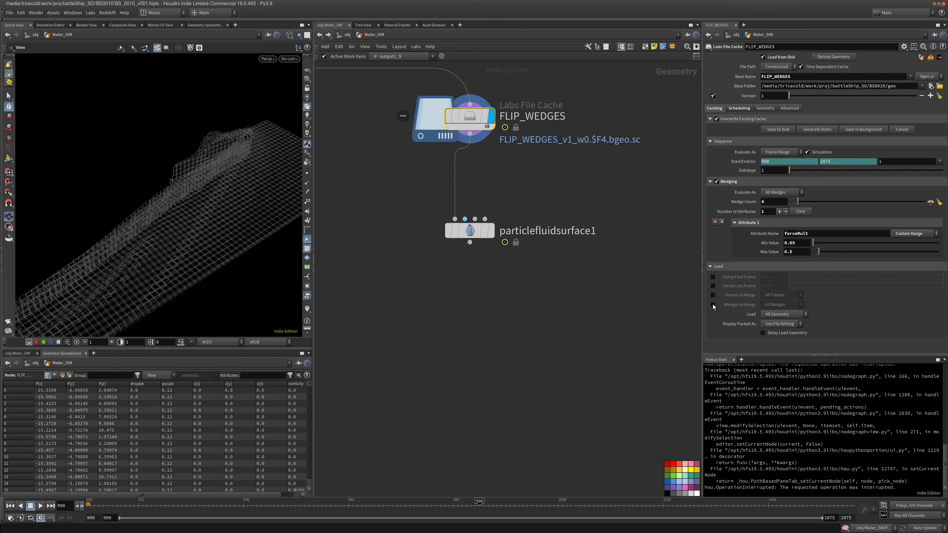
{"action": "left_click", "coordinate": [782, 315]}
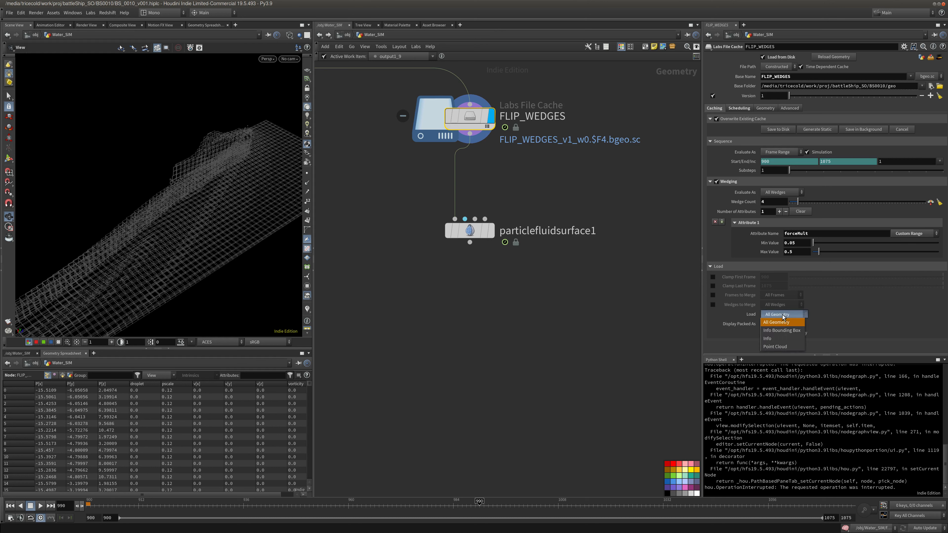
{"action": "left_click", "coordinate": [656, 321]}
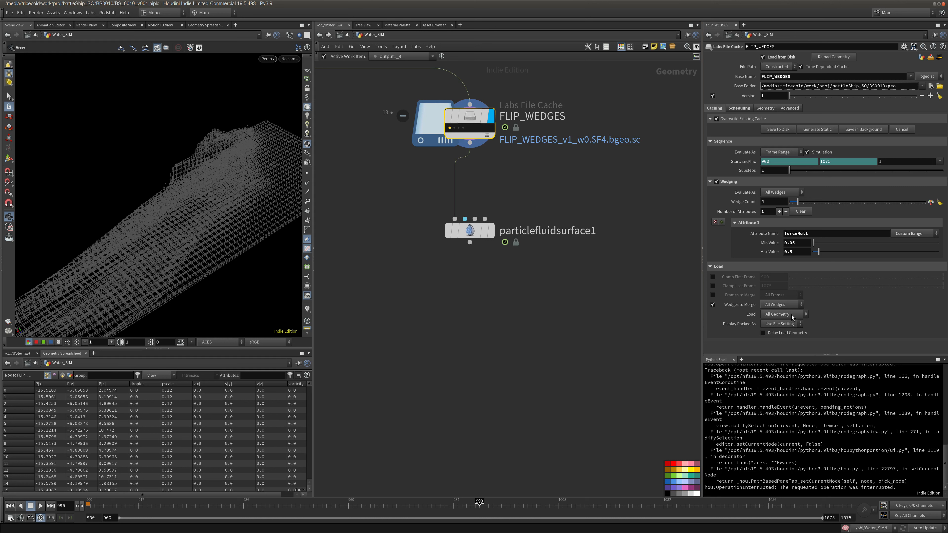
{"action": "left_click", "coordinate": [792, 315]}
{"action": "left_click", "coordinate": [785, 315]}
{"action": "left_click", "coordinate": [775, 306]}
{"action": "left_click", "coordinate": [793, 323]}
{"action": "middle_click_drag", "start_coordinate": [374, 159], "coordinate": [420, 175]}
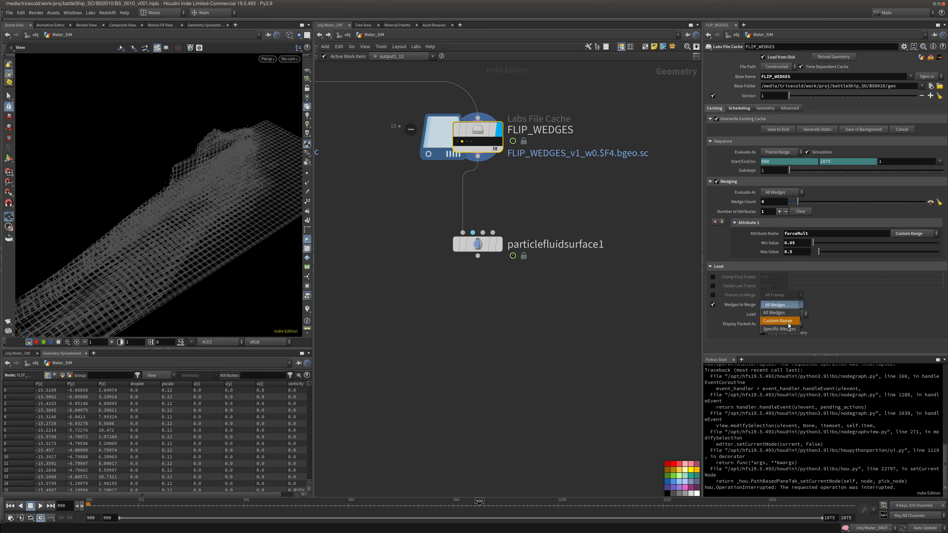
{"action": "left_click", "coordinate": [784, 329]}
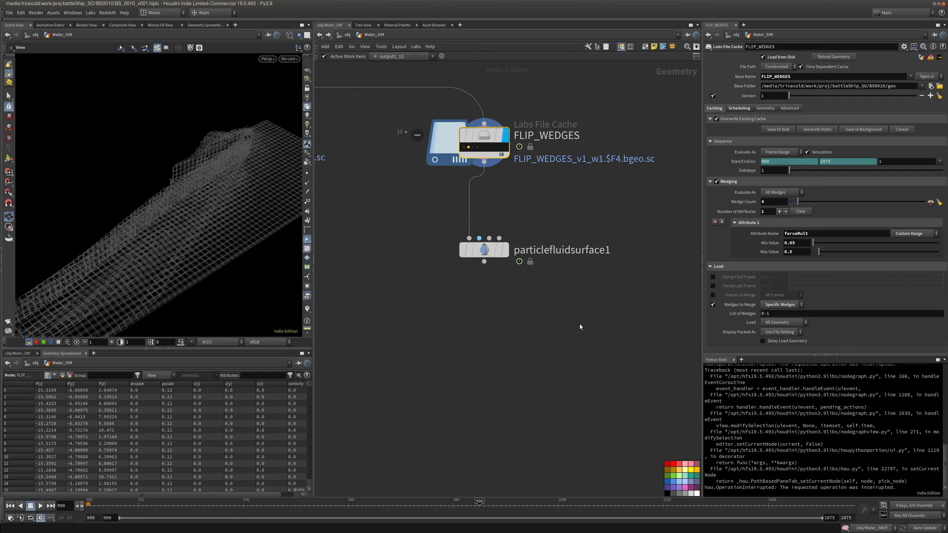
Set the List of Wedges on FLIP_WEDGES to 0
{"action": "left_click", "coordinate": [465, 148]}
{"action": "left_click_drag", "start_coordinate": [771, 314], "coordinate": [764, 314]}
{"action": "key", "text": "BackSpace"}
{"action": "left_click", "coordinate": [545, 303]}
{"action": "middle_click_drag", "start_coordinate": [573, 270], "coordinate": [560, 280]}
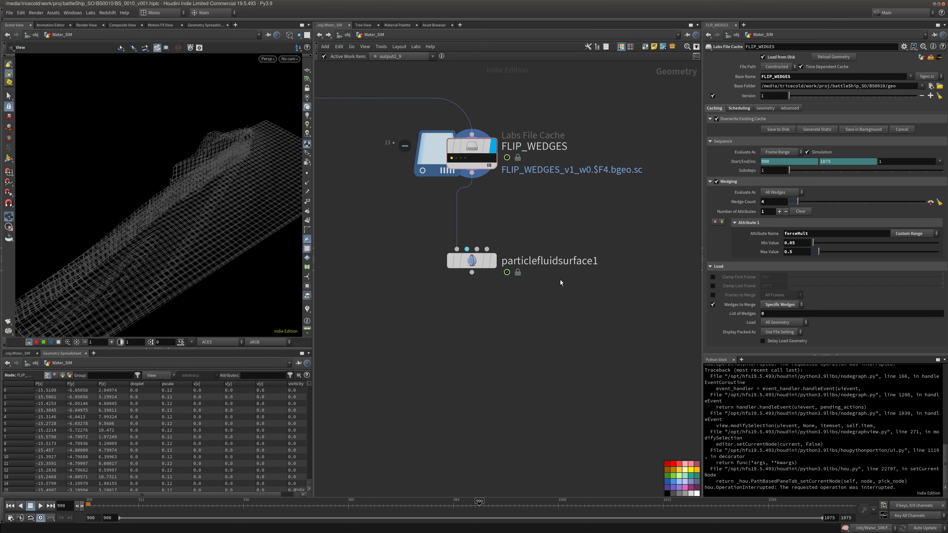
Connect the FLIP file cache to the first input of particlefluidsurface1 and display the surface node
{"action": "middle_click_drag", "start_coordinate": [401, 226], "coordinate": [590, 242]}
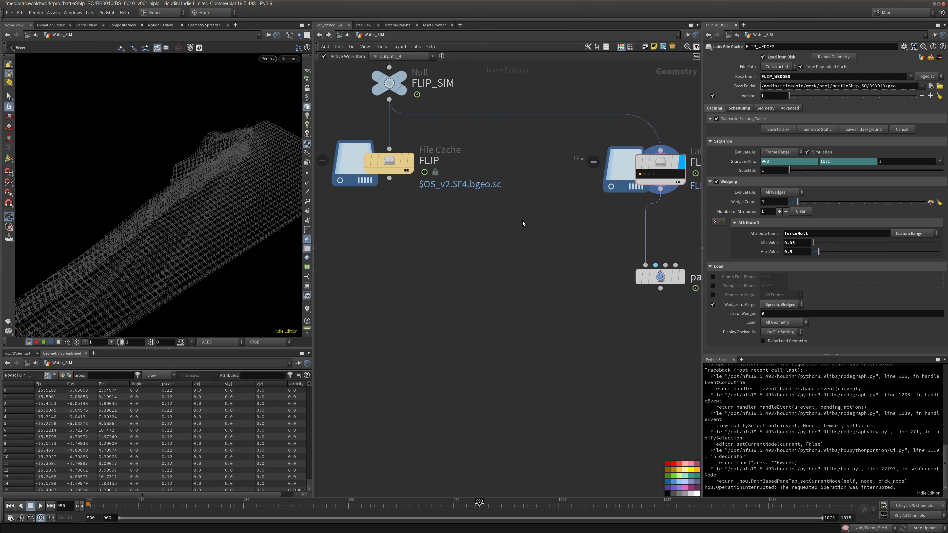
{"action": "left_click_drag", "start_coordinate": [645, 266], "coordinate": [389, 179]}
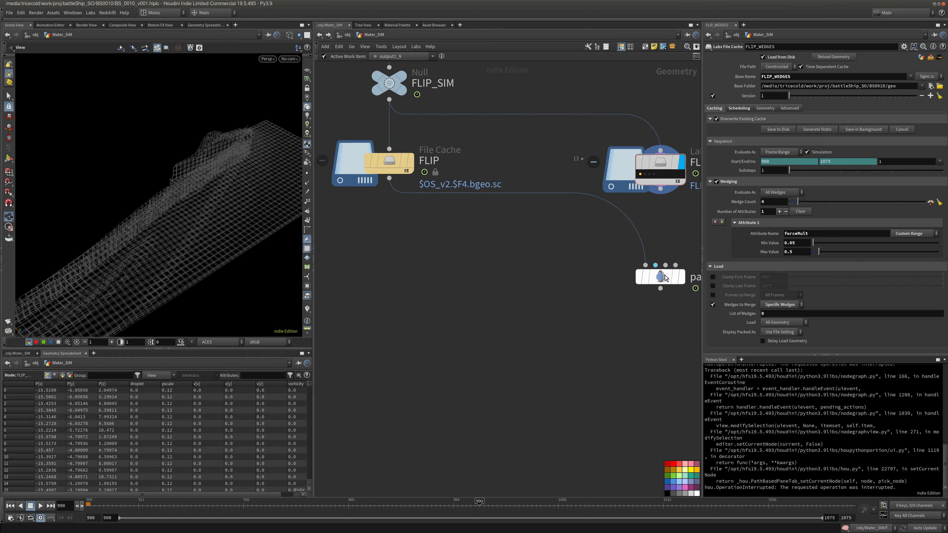
{"action": "left_click", "coordinate": [683, 279]}
{"action": "left_click", "coordinate": [673, 278]}
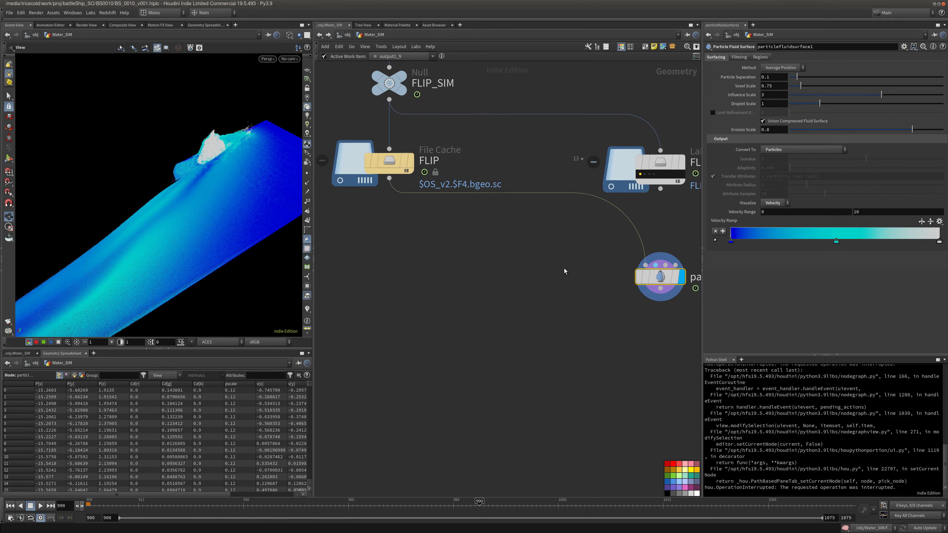
Reconnect FLIP_WEDGES to the first input of particlefluidsurface1 and inspect the wedge 0 particles up close
{"action": "middle_click_drag", "start_coordinate": [569, 268], "coordinate": [535, 275]}
{"action": "left_click_drag", "start_coordinate": [609, 270], "coordinate": [626, 195]}
{"action": "middle_click_drag", "start_coordinate": [513, 246], "coordinate": [508, 250]}
{"action": "left_click_drag", "start_coordinate": [285, 209], "coordinate": [217, 182]}
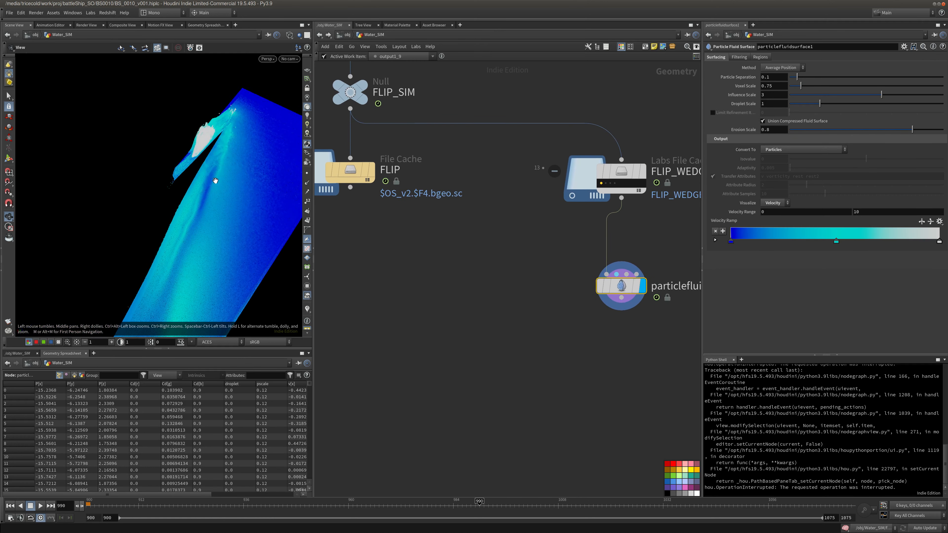
{"action": "right_click_drag", "start_coordinate": [216, 183], "coordinate": [271, 148]}
{"action": "middle_click_drag", "start_coordinate": [271, 149], "coordinate": [252, 204]}
{"action": "left_click_drag", "start_coordinate": [253, 203], "coordinate": [227, 218]}
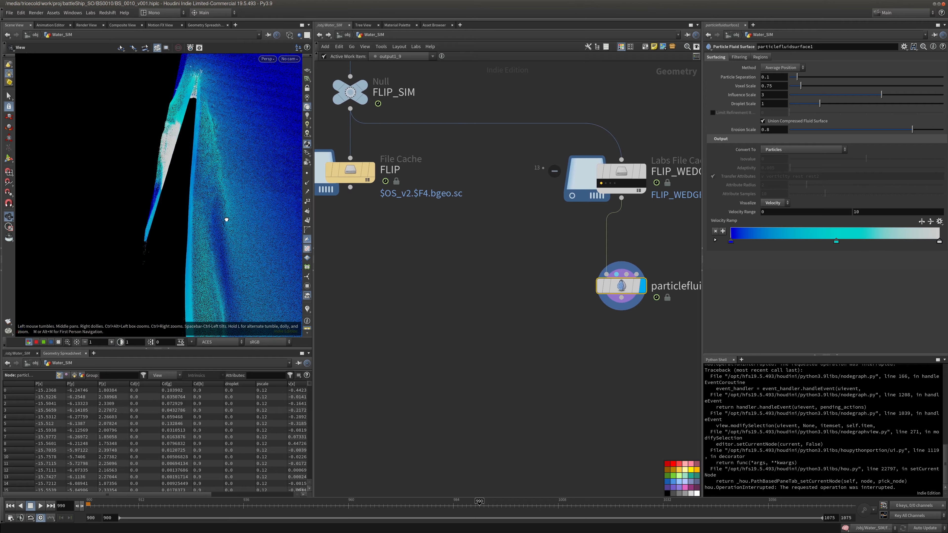
Set the List of Wedges on FLIP_WEDGES to 1 and view the particles from a low angle
{"action": "key", "text": "Up"}
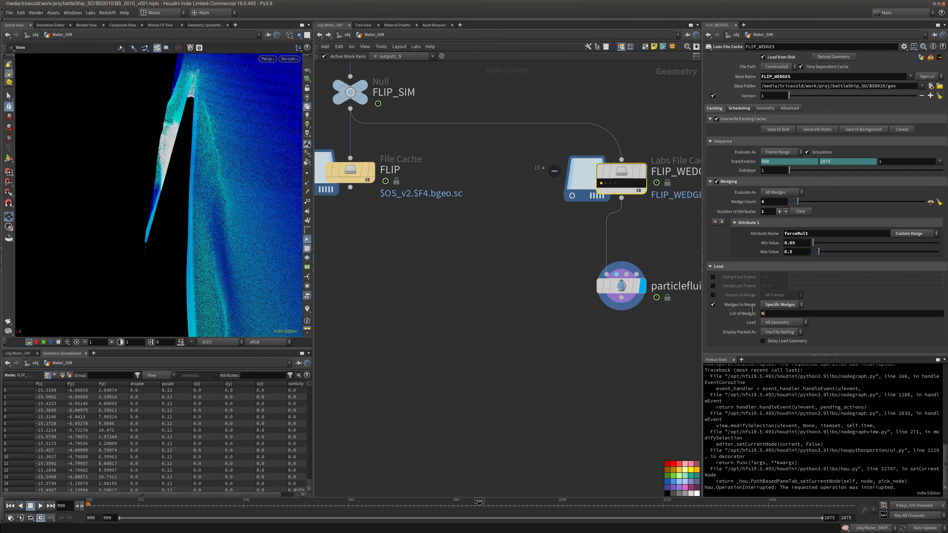
{"action": "key", "text": "BackSpace"}
{"action": "type", "text": "1"}
{"action": "key", "text": "Return"}
{"action": "middle_click_drag", "start_coordinate": [550, 264], "coordinate": [538, 270]}
{"action": "mouse_move", "coordinate": [168, 239]}
{"action": "left_mouse_down"}
{"action": "mouse_move", "coordinate": [155, 233]}
{"action": "mouse_move", "coordinate": [246, 220]}
{"action": "mouse_move", "coordinate": [224, 187]}
{"action": "mouse_move", "coordinate": [180, 179]}
{"action": "mouse_move", "coordinate": [209, 195]}
{"action": "mouse_move", "coordinate": [158, 210]}
{"action": "mouse_move", "coordinate": [227, 160]}
{"action": "left_mouse_up"}
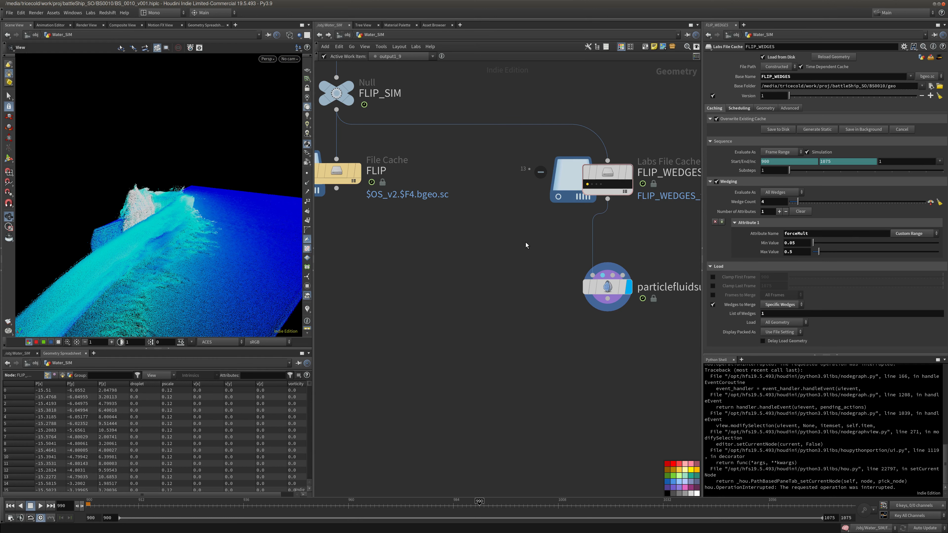
Compare the FLIP cache with wedge 1 by swapping the surface node's input, restore FLIP_WEDGES, and look through RenderCamera
{"action": "left_click_drag", "start_coordinate": [584, 272], "coordinate": [336, 188]}
{"action": "left_click_drag", "start_coordinate": [592, 275], "coordinate": [613, 182]}
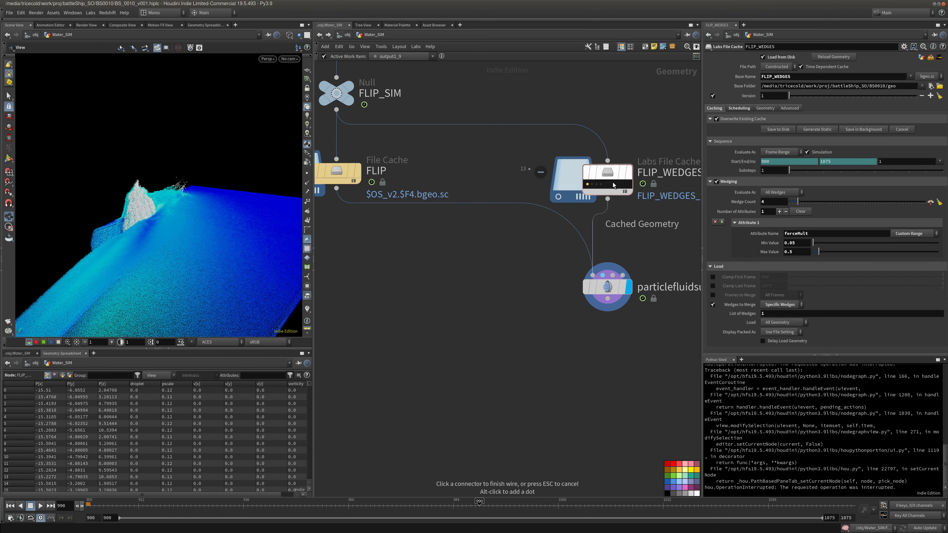
{"action": "left_click", "coordinate": [300, 60]}
{"action": "left_click", "coordinate": [314, 95]}
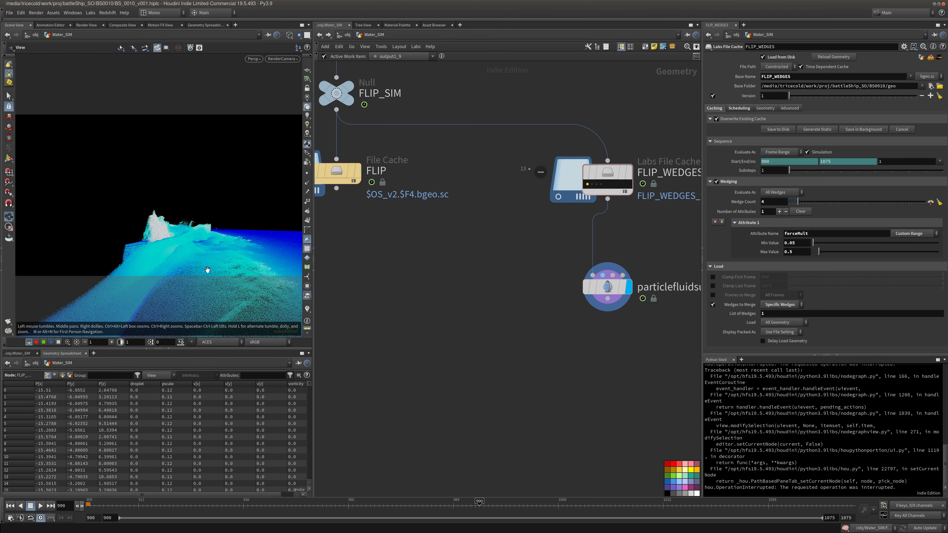
{"action": "left_click_drag", "start_coordinate": [208, 269], "coordinate": [247, 274]}
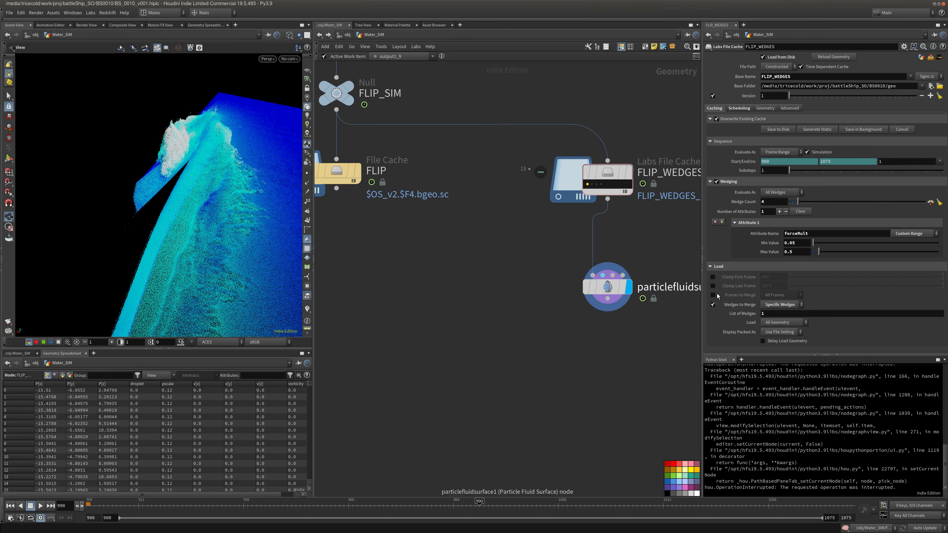
Load wedge 2 and then wedge 3 through the List of Wedges on FLIP_WEDGES
{"action": "left_click_drag", "start_coordinate": [786, 313], "coordinate": [712, 308]}
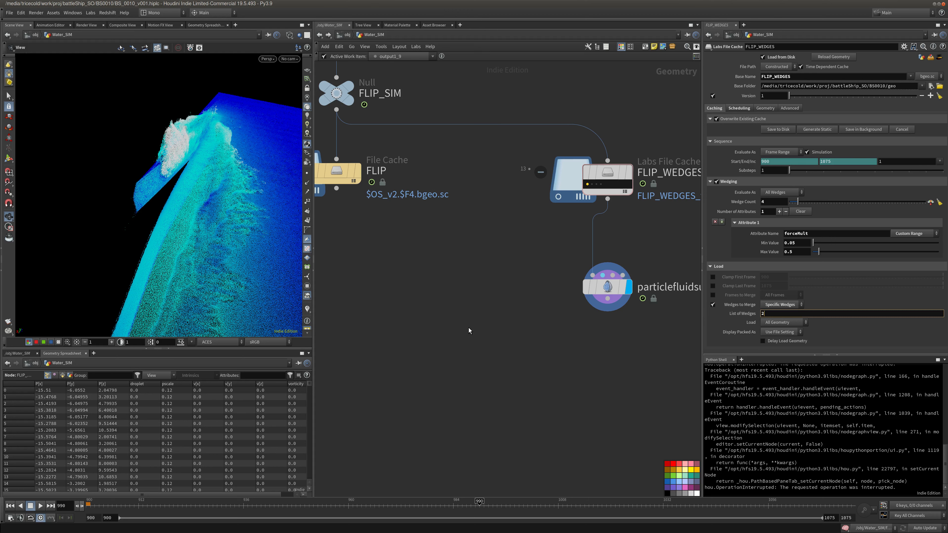
{"action": "key", "text": "Return"}
{"action": "left_click_drag", "start_coordinate": [775, 316], "coordinate": [482, 290]}
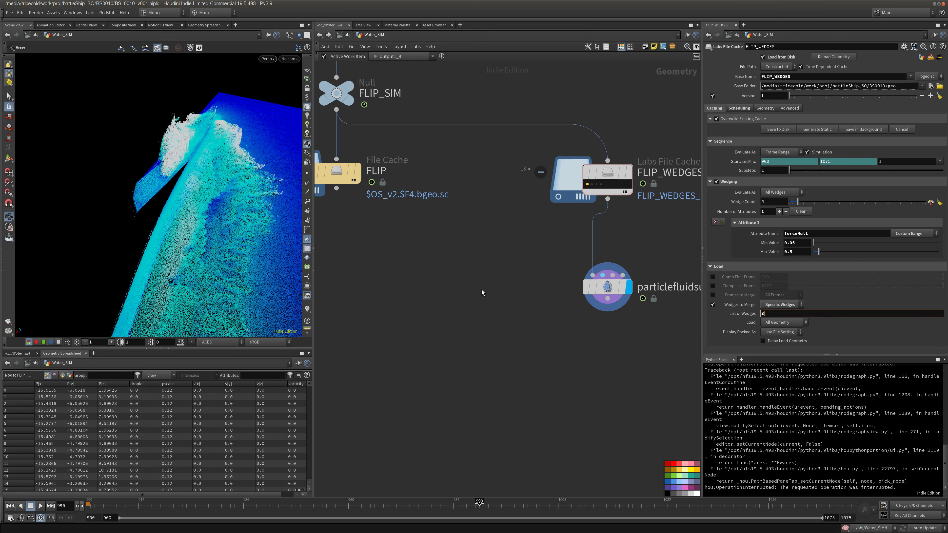
{"action": "type", "text": "3"}
{"action": "key", "text": "Return"}
Examine the wedge 3 splash from above, from the side and through RenderCamera
{"action": "right_click_drag", "start_coordinate": [257, 284], "coordinate": [239, 239]}
{"action": "left_click_drag", "start_coordinate": [239, 239], "coordinate": [174, 302]}
{"action": "right_click_drag", "start_coordinate": [174, 301], "coordinate": [172, 237]}
{"action": "right_click_drag", "start_coordinate": [230, 257], "coordinate": [258, 284]}
{"action": "middle_click_drag", "start_coordinate": [257, 213], "coordinate": [228, 212]}
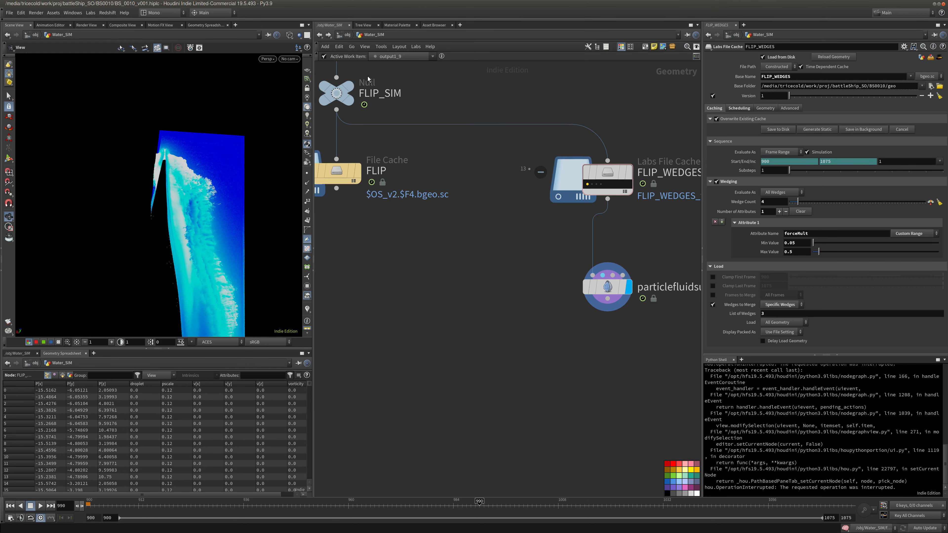
{"action": "left_click", "coordinate": [289, 59]}
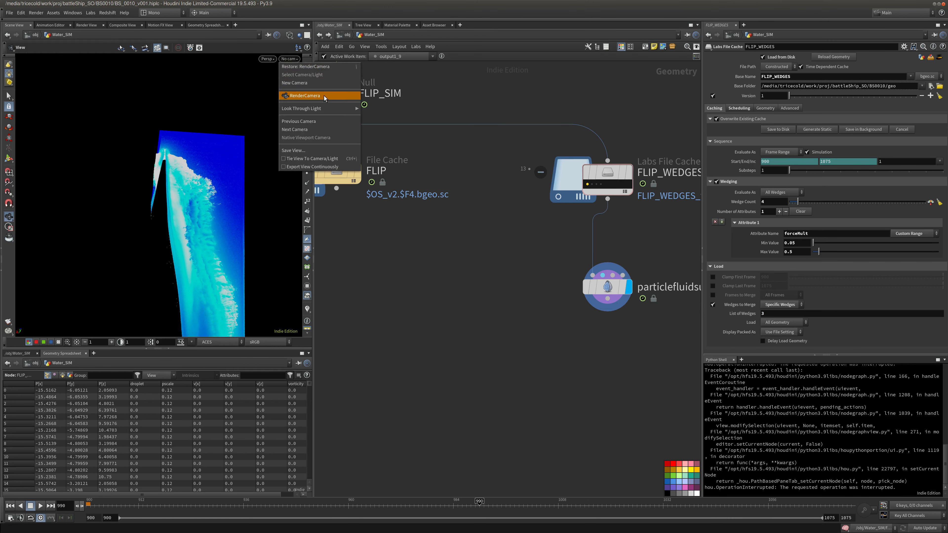
{"action": "left_click", "coordinate": [324, 95]}
{"action": "left_click_drag", "start_coordinate": [264, 231], "coordinate": [189, 153]}
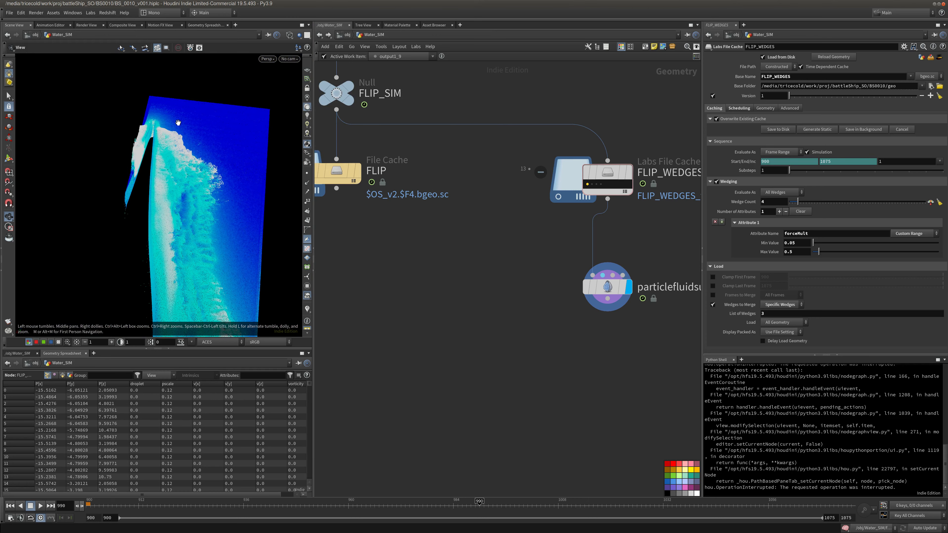
{"action": "left_click_drag", "start_coordinate": [264, 242], "coordinate": [224, 169]}
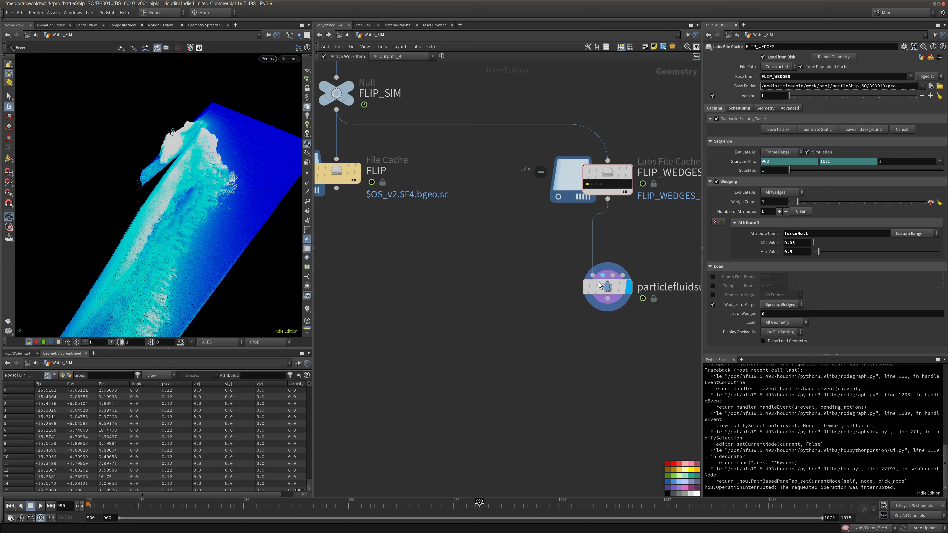
Set the List of Wedges on FLIP_WEDGES back to 2
{"action": "double_click", "coordinate": [789, 314]}
{"action": "type", "text": "2"}
{"action": "key", "text": "Return"}
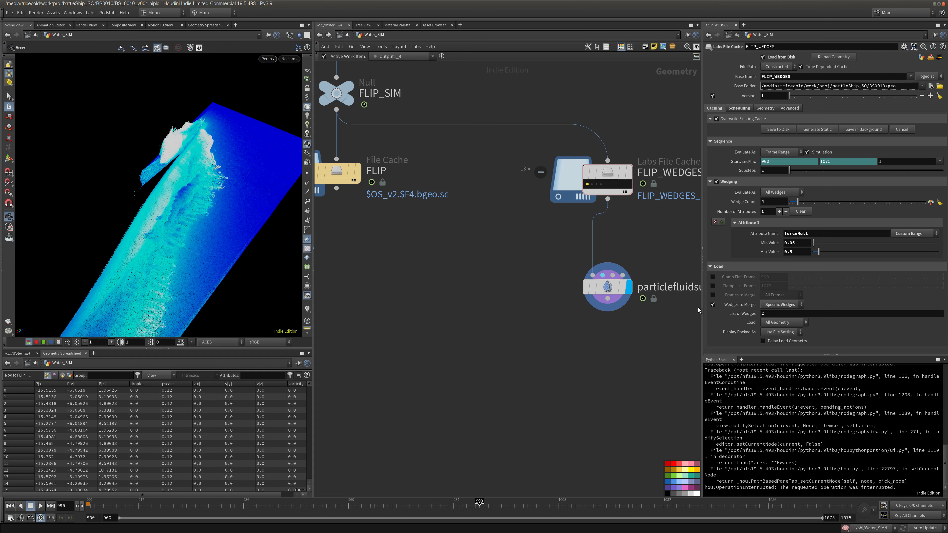
Select the second wedge work item on FLIP_WEDGES and review its attributes in the work item info
{"action": "left_click", "coordinate": [593, 185]}
{"action": "right_click", "coordinate": [593, 185]}
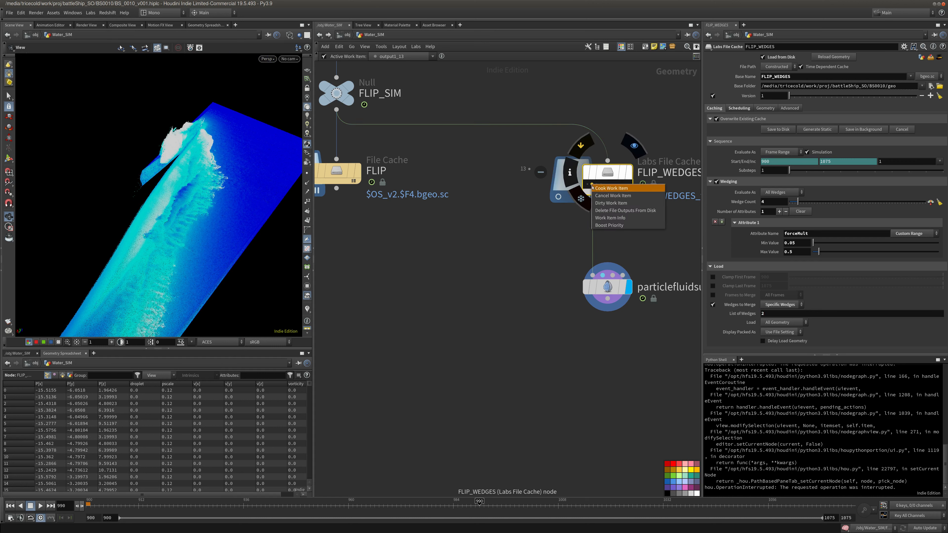
{"action": "left_click", "coordinate": [616, 220]}
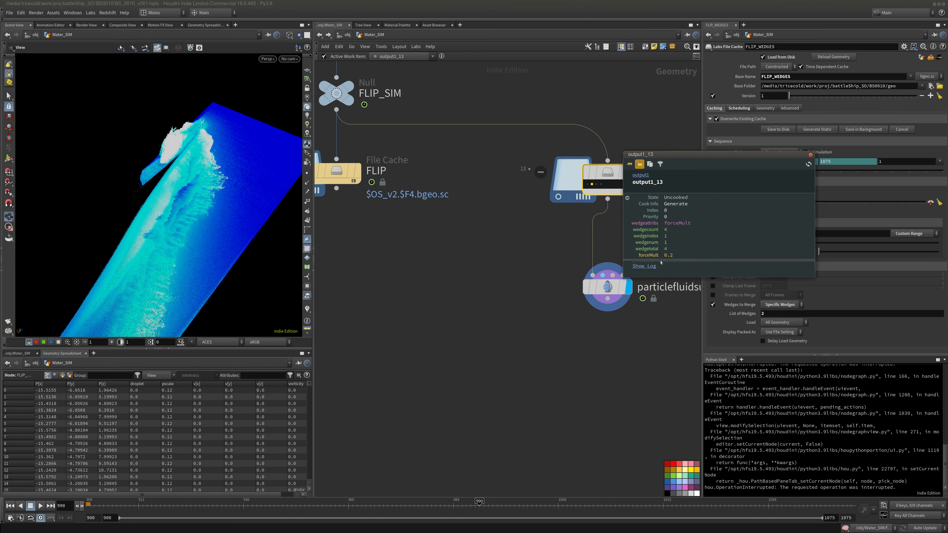
{"action": "left_click", "coordinate": [811, 155]}
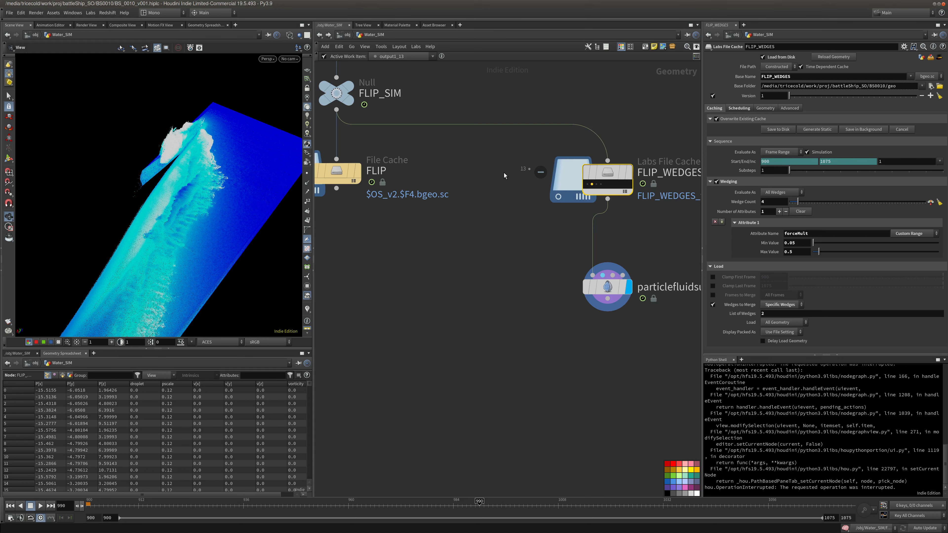
Switch the scene's update mode to Manual and return the timeline to the first frame
{"action": "middle_click_drag", "start_coordinate": [507, 208], "coordinate": [532, 291]}
{"action": "middle_click_drag", "start_coordinate": [515, 92], "coordinate": [581, 235]}
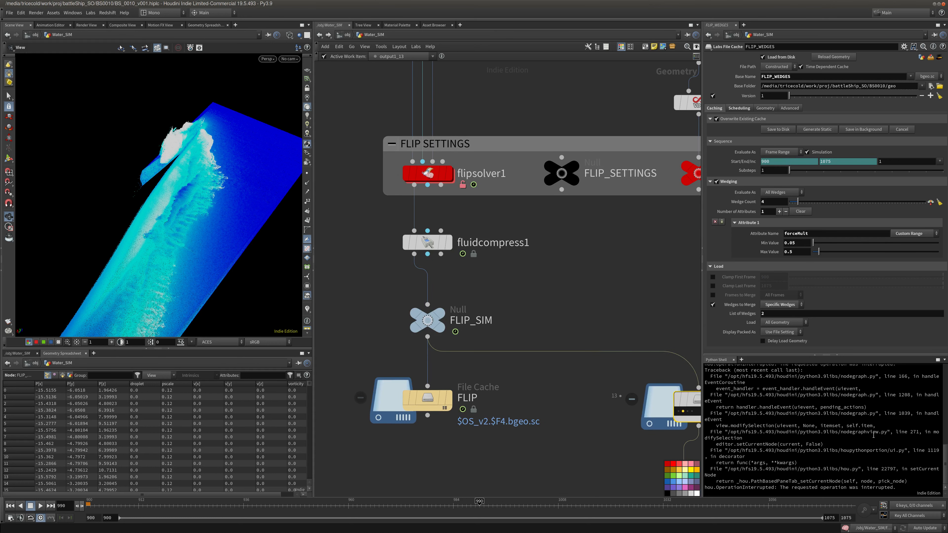
{"action": "left_click", "coordinate": [929, 530]}
{"action": "left_click", "coordinate": [925, 522]}
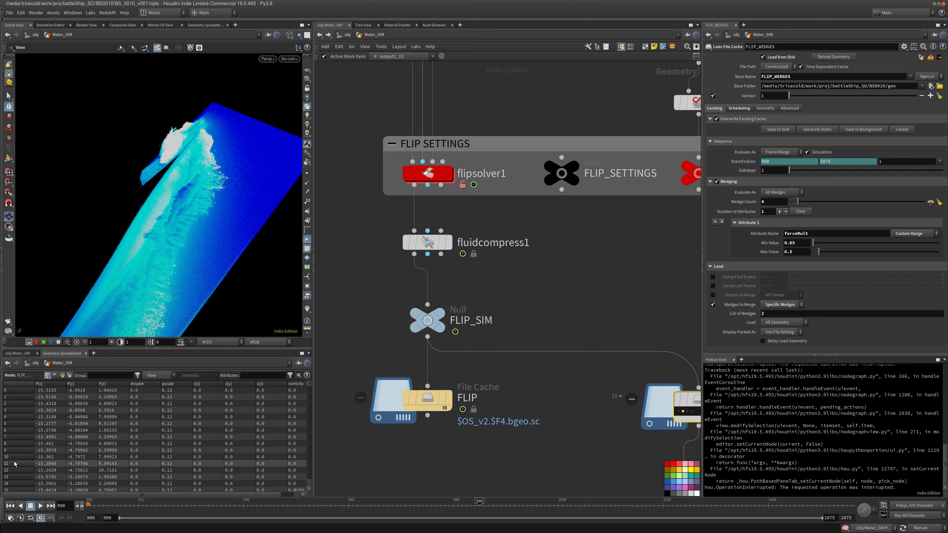
{"action": "left_click", "coordinate": [10, 507]}
{"action": "left_click", "coordinate": [561, 173]}
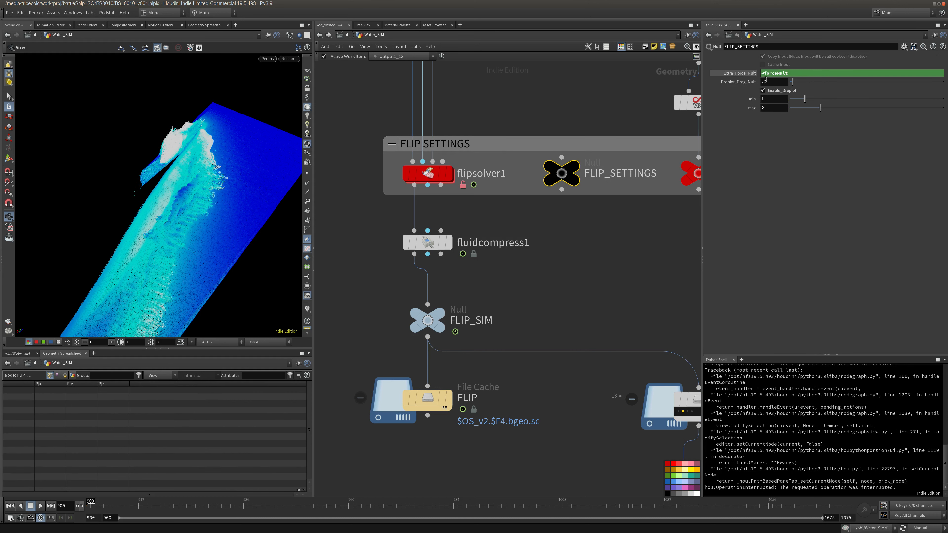
{"action": "left_click", "coordinate": [741, 73]}
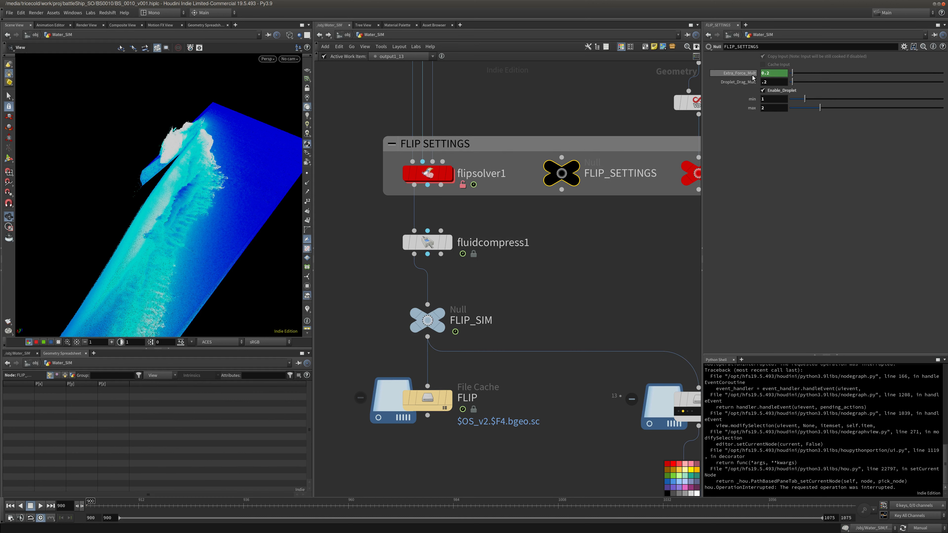
{"action": "right_click", "coordinate": [739, 73]}
{"action": "left_click", "coordinate": [801, 172]}
{"action": "middle_click_drag", "start_coordinate": [631, 288], "coordinate": [635, 203]}
{"action": "scroll", "coordinate": [635, 203], "scroll_direction": "down", "scroll_amount": 3}
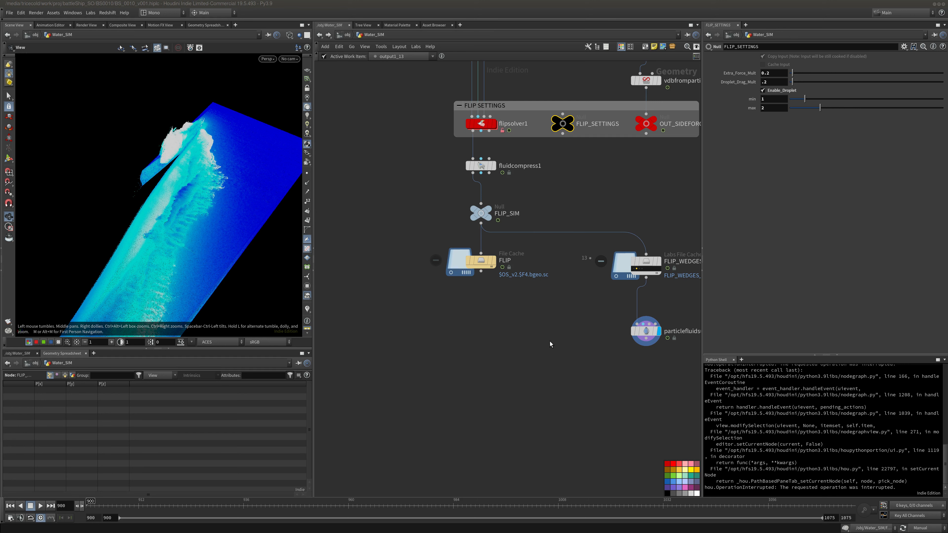
Add a Particle Fluid Surface node below the FLIP file cache and wire FLIP's output into its first input
{"action": "key", "text": "Tab"}
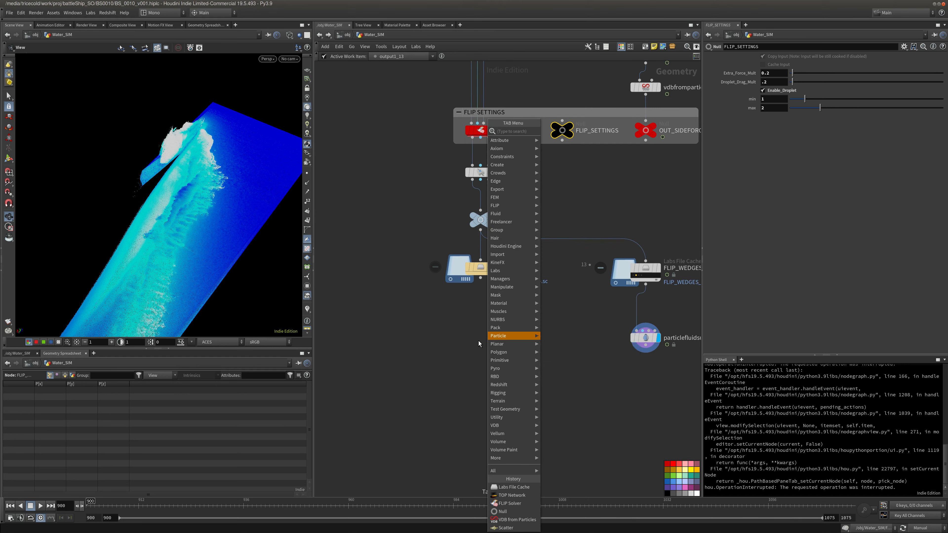
{"action": "type", "text": "part"}
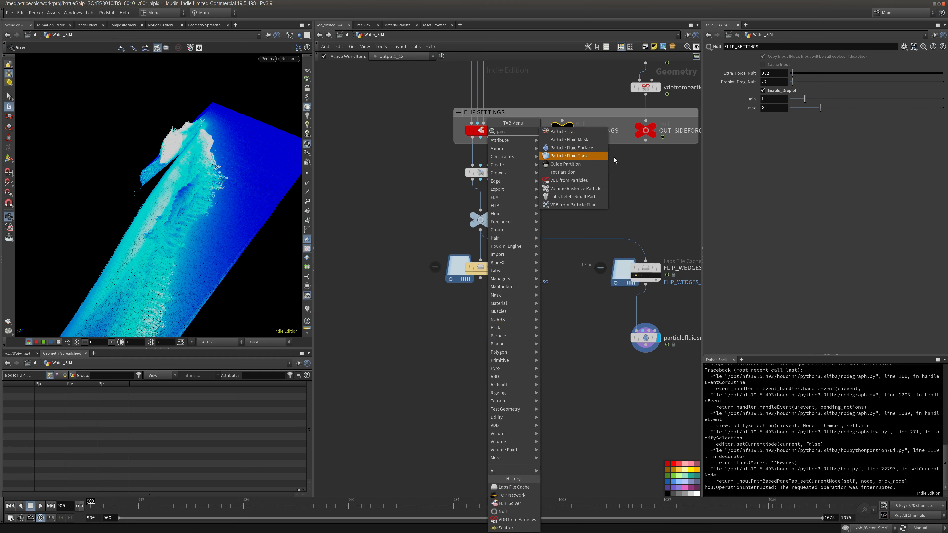
{"action": "left_click", "coordinate": [602, 153]}
{"action": "left_click", "coordinate": [481, 318]}
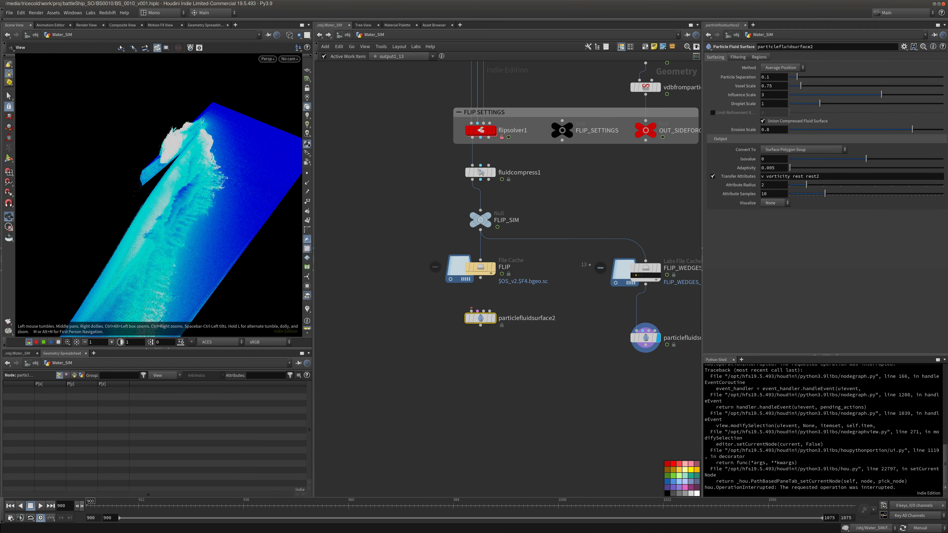
{"action": "left_click_drag", "start_coordinate": [482, 321], "coordinate": [481, 278]}
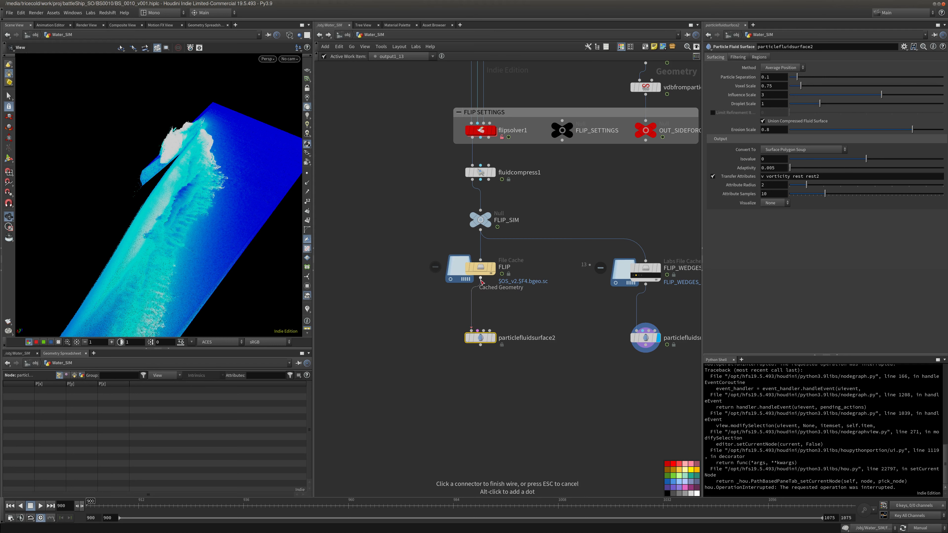
Link particlefluidsurface2's Particle Separation to fliptank1's Particle Separation with a relative reference
{"action": "middle_click_drag", "start_coordinate": [536, 312], "coordinate": [509, 289]}
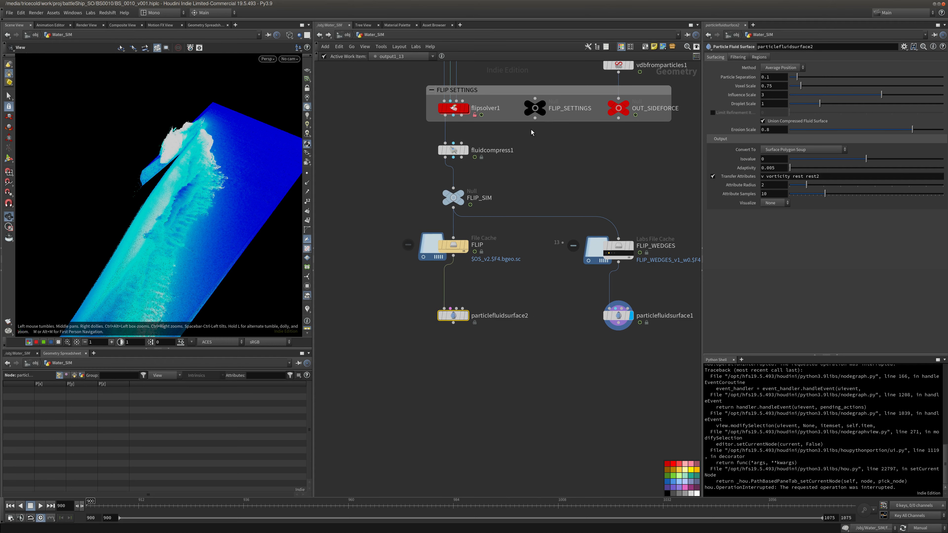
{"action": "middle_click_drag", "start_coordinate": [374, 144], "coordinate": [433, 285]}
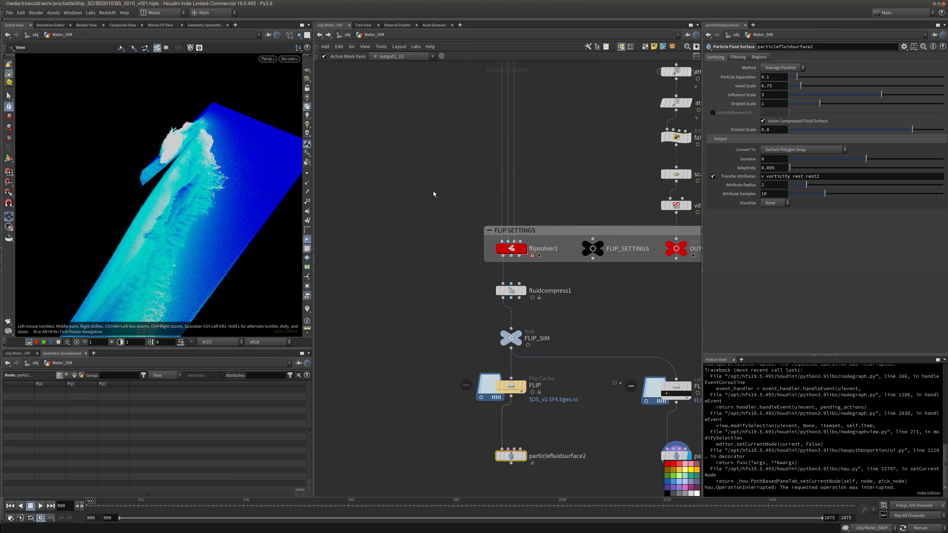
{"action": "middle_click_drag", "start_coordinate": [434, 192], "coordinate": [450, 338]}
{"action": "middle_click_drag", "start_coordinate": [461, 170], "coordinate": [404, 299]}
{"action": "middle_click_drag", "start_coordinate": [404, 209], "coordinate": [412, 253]}
{"action": "left_click_drag", "start_coordinate": [423, 206], "coordinate": [477, 222]}
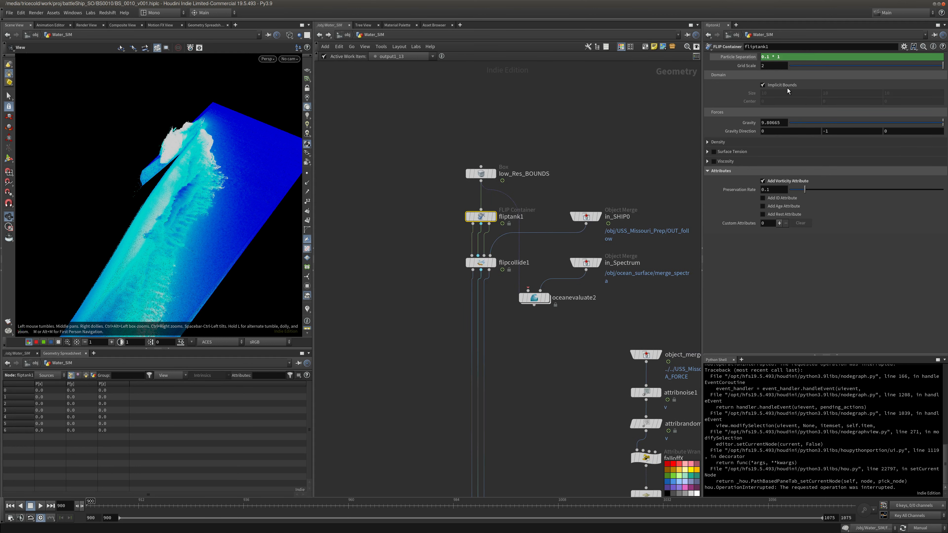
{"action": "right_click", "coordinate": [742, 56]}
{"action": "left_click", "coordinate": [793, 113]}
{"action": "middle_click_drag", "start_coordinate": [547, 467], "coordinate": [472, 184]}
{"action": "middle_click_drag", "start_coordinate": [465, 411], "coordinate": [479, 227]}
{"action": "left_click_drag", "start_coordinate": [379, 280], "coordinate": [495, 336]}
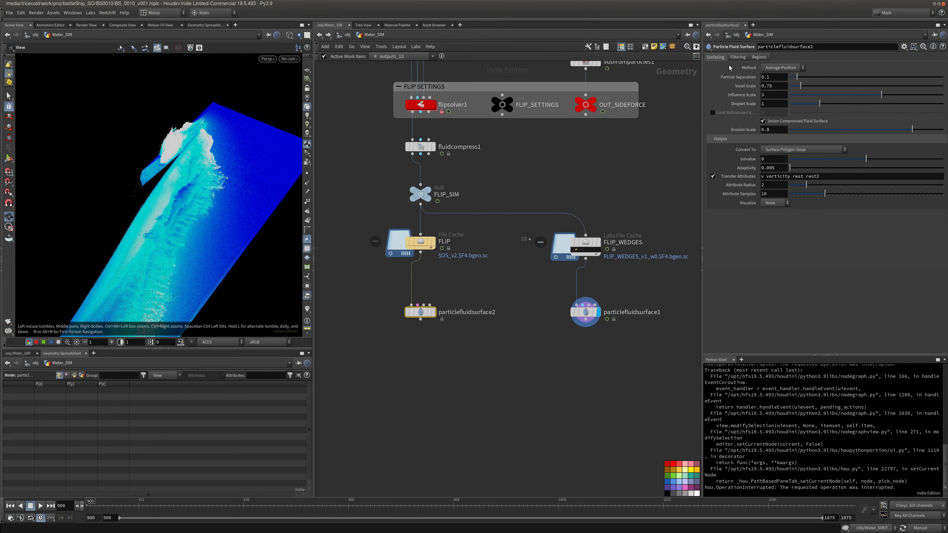
{"action": "right_click", "coordinate": [742, 77]}
{"action": "left_click", "coordinate": [771, 159]}
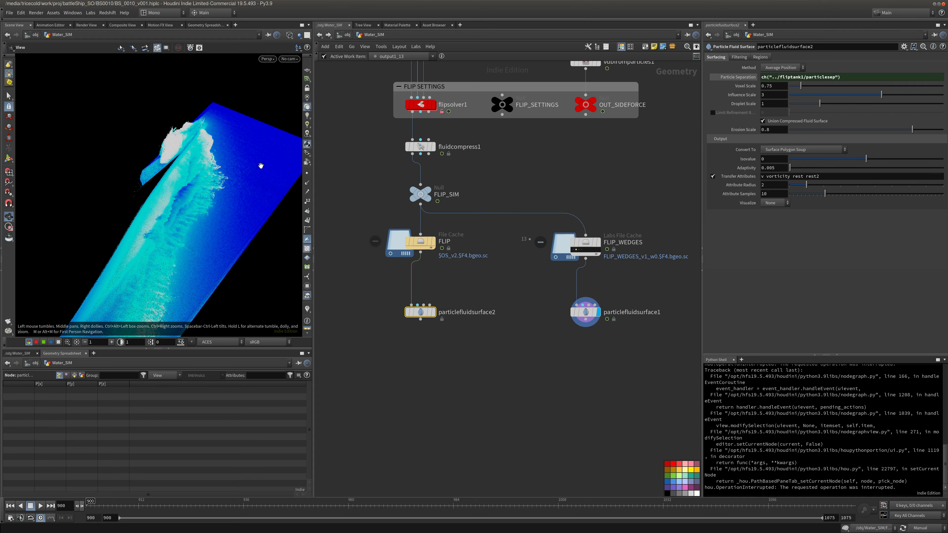
Set the Adaptivity of particlefluidsurface2's output surface to 0
{"action": "left_click_drag", "start_coordinate": [780, 169], "coordinate": [450, 121]}
{"action": "type", "text": "0"}
{"action": "key", "text": "Tab"}
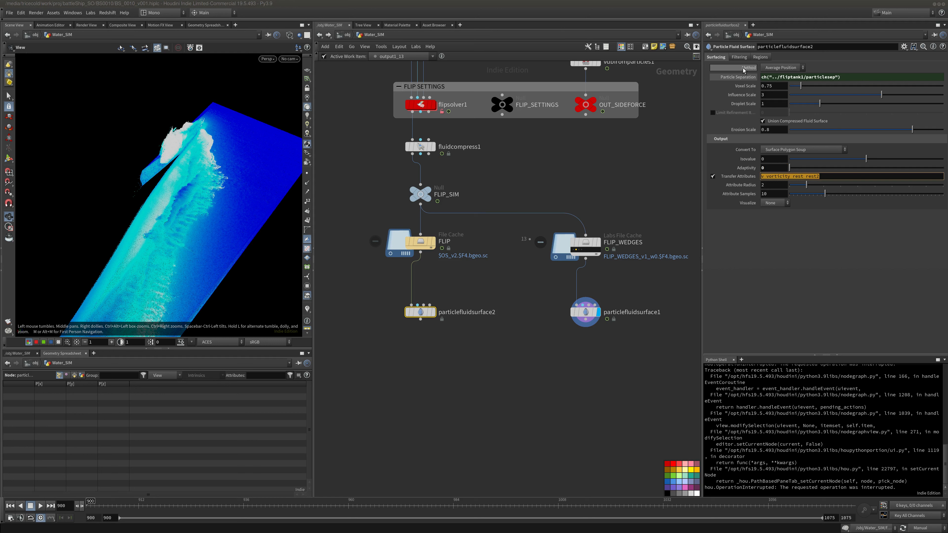
Enable the Dilate, Smooth and Final Smooth filters on particlefluidsurface2
{"action": "scroll", "coordinate": [724, 83], "scroll_direction": "down", "scroll_amount": 5}
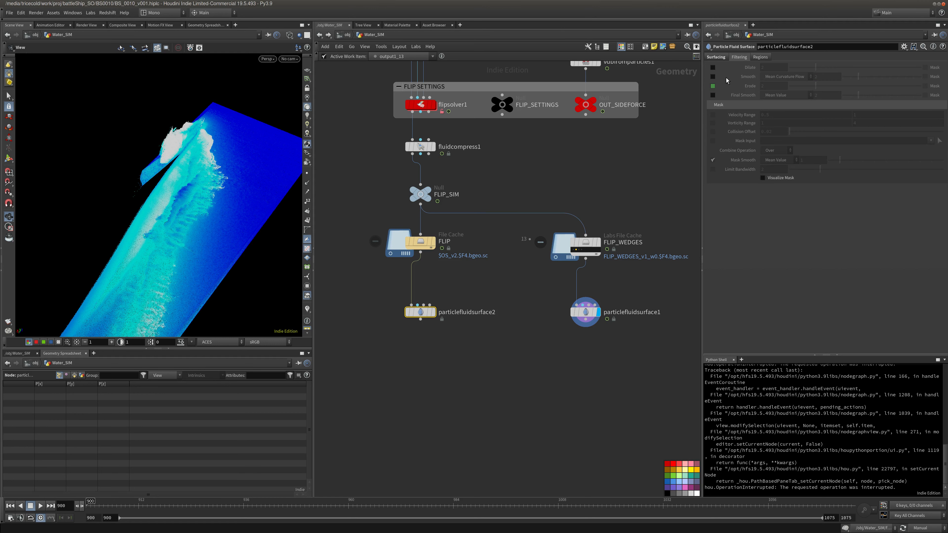
{"action": "left_click", "coordinate": [713, 68]}
{"action": "left_click", "coordinate": [712, 76]}
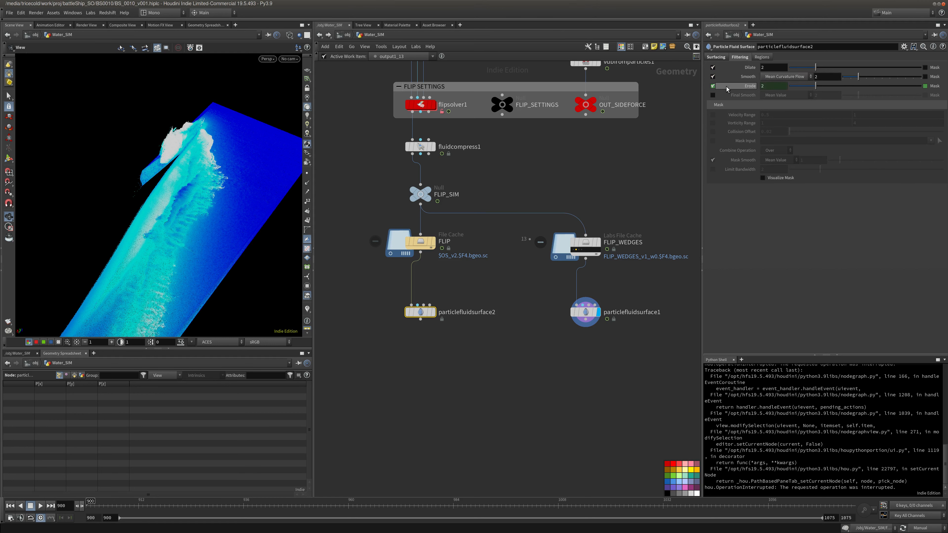
{"action": "left_click", "coordinate": [713, 96]}
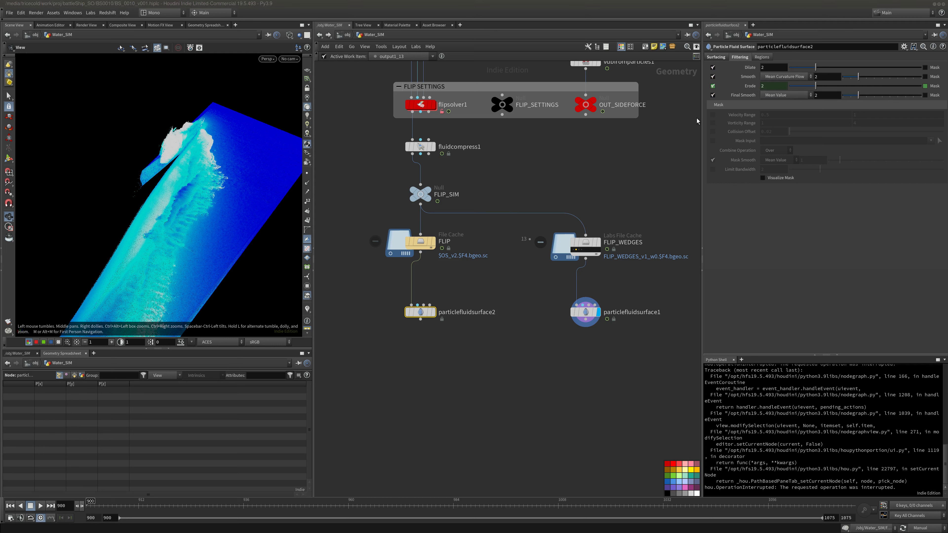
Turn on Use Bounding Box for particlefluidsurface2 and link its Size to low_Res_BOUNDS' Size with relative references
{"action": "left_click", "coordinate": [762, 57]}
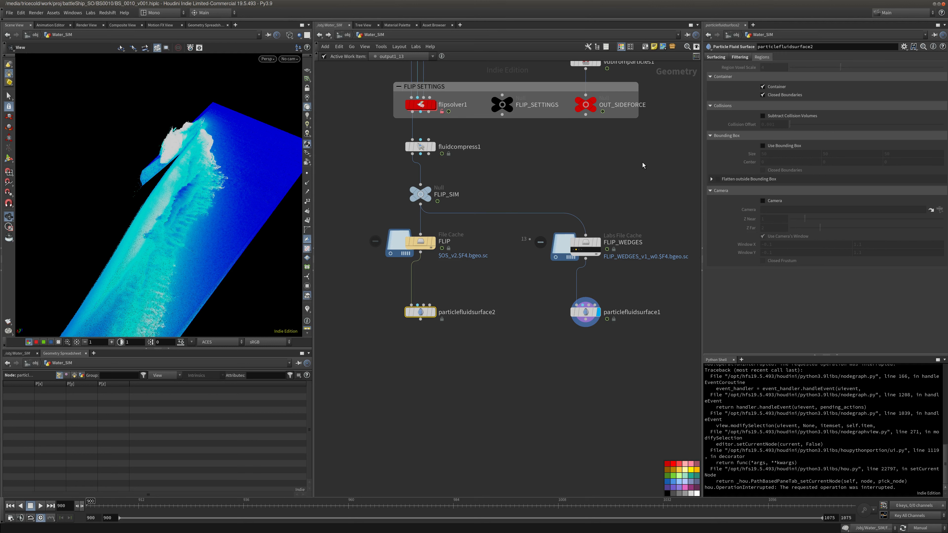
{"action": "left_click", "coordinate": [785, 146]}
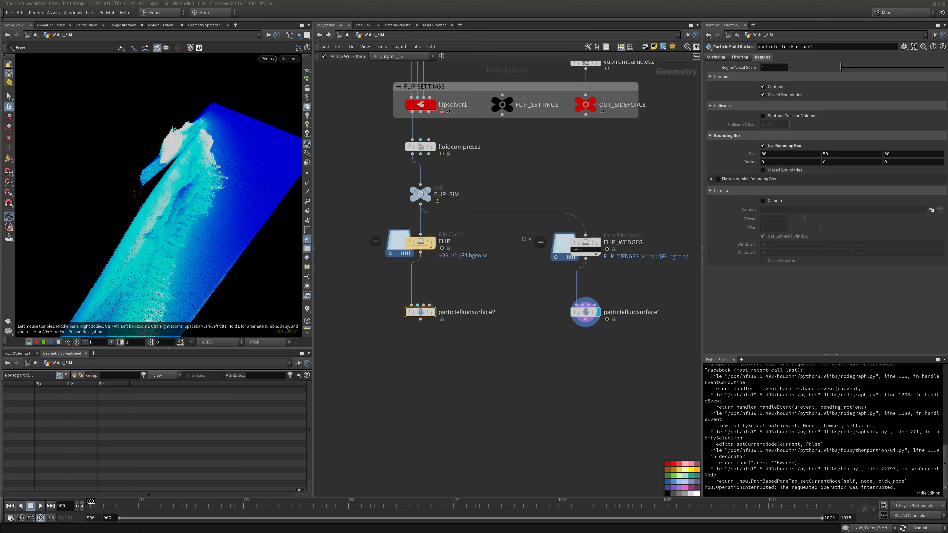
{"action": "middle_click_drag", "start_coordinate": [603, 194], "coordinate": [618, 277]}
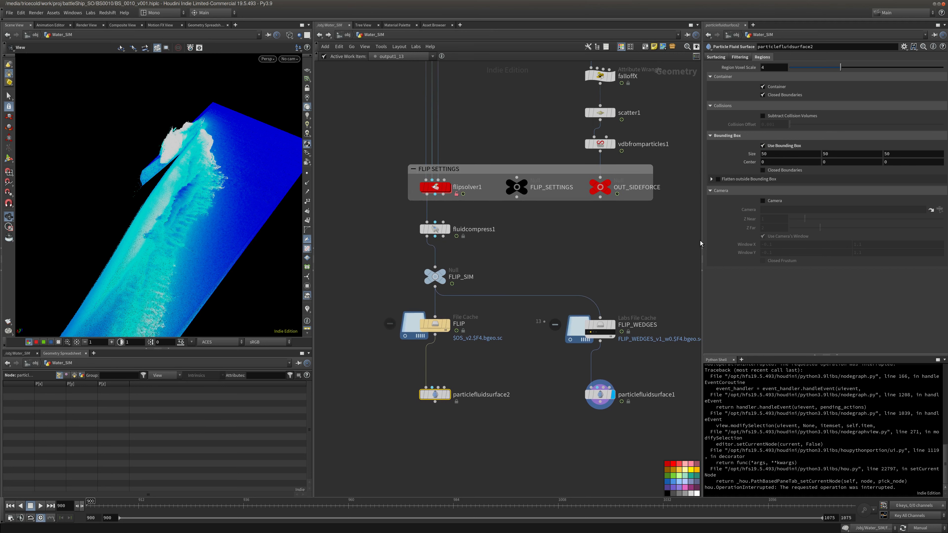
{"action": "middle_click_drag", "start_coordinate": [461, 76], "coordinate": [435, 477]}
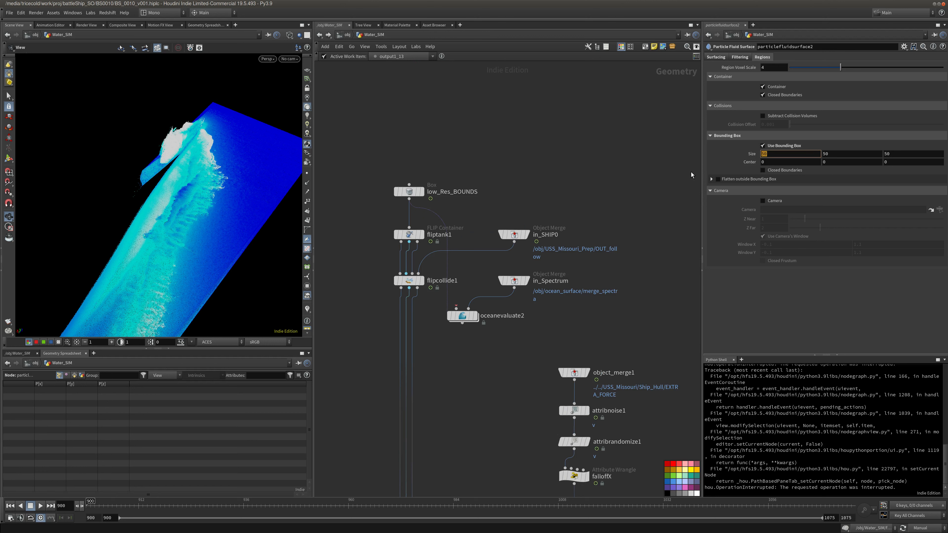
{"action": "left_click_drag", "start_coordinate": [482, 156], "coordinate": [409, 194]}
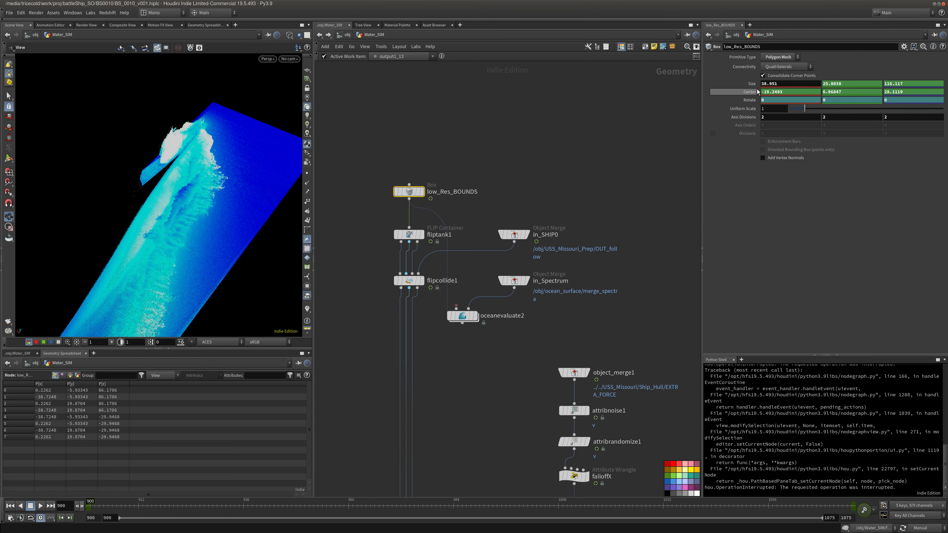
{"action": "right_click", "coordinate": [743, 83]}
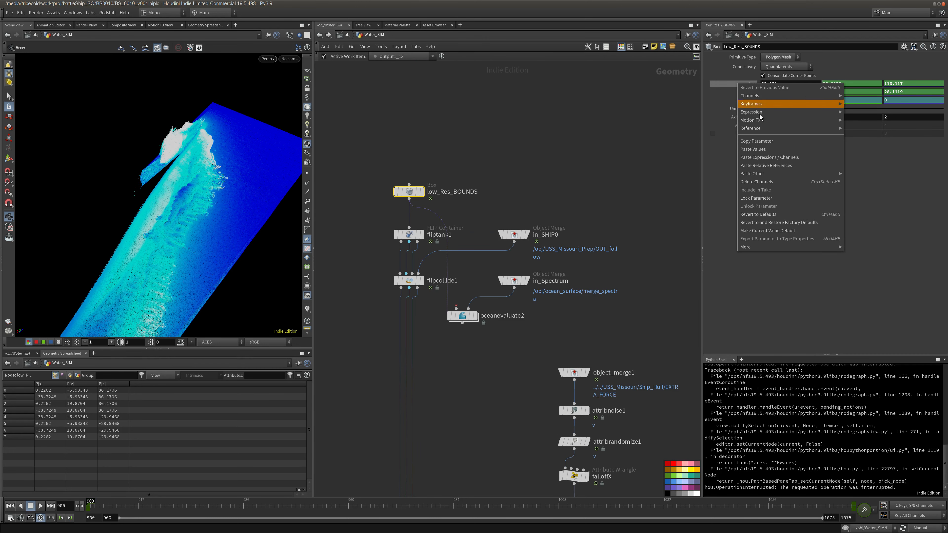
{"action": "left_click", "coordinate": [760, 145]}
{"action": "middle_click_drag", "start_coordinate": [626, 293], "coordinate": [511, 182]}
{"action": "left_click", "coordinate": [577, 331]}
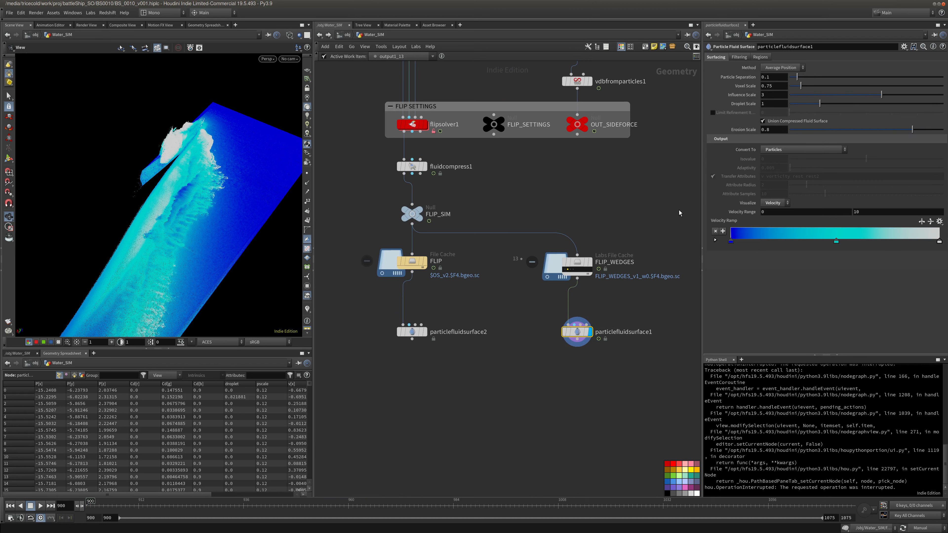
{"action": "left_click", "coordinate": [458, 331]}
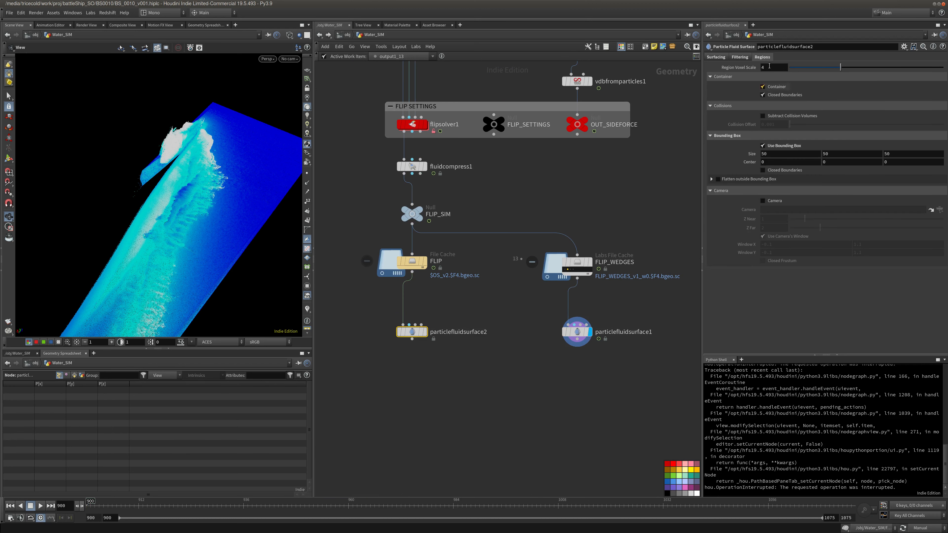
{"action": "right_click", "coordinate": [755, 155]}
{"action": "left_click", "coordinate": [772, 241]}
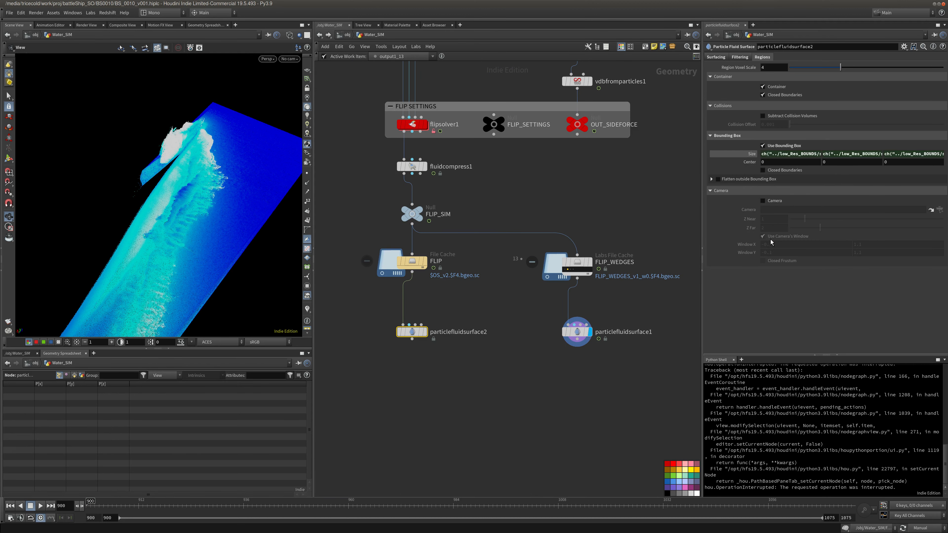
{"action": "left_click", "coordinate": [751, 154]}
Link the surfacing bounding box's Center to low_Res_BOUNDS' Center with relative references and enable Flatten outside Bounding Box
{"action": "middle_click_drag", "start_coordinate": [558, 196], "coordinate": [505, 396]}
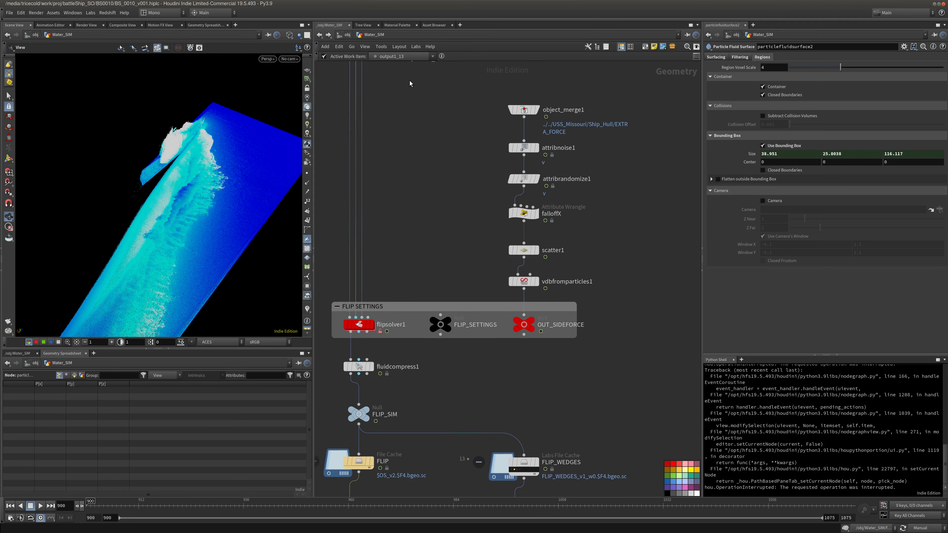
{"action": "middle_click_drag", "start_coordinate": [398, 90], "coordinate": [563, 359]}
{"action": "left_click_drag", "start_coordinate": [468, 163], "coordinate": [564, 206]}
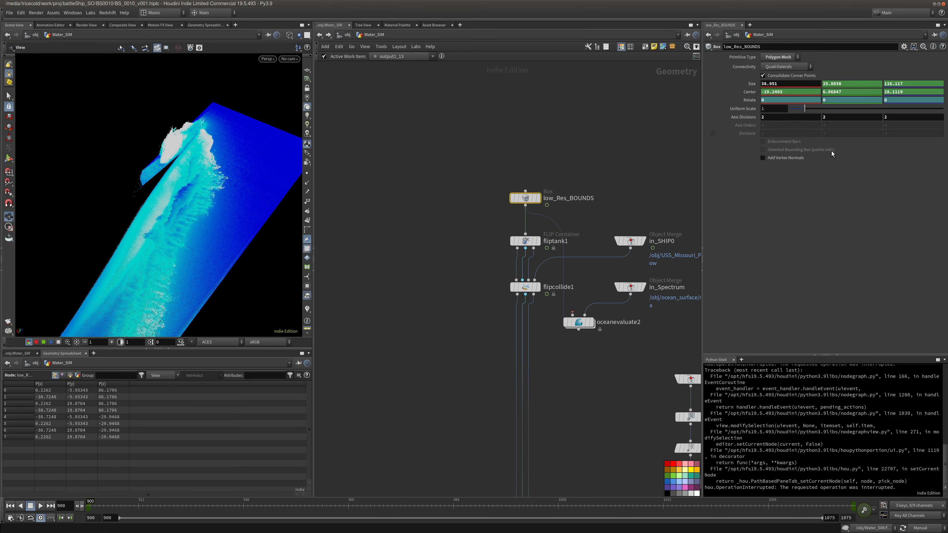
{"action": "right_click", "coordinate": [741, 96]}
{"action": "left_click", "coordinate": [771, 154]}
{"action": "middle_click_drag", "start_coordinate": [677, 319], "coordinate": [533, 148]}
{"action": "middle_click_drag", "start_coordinate": [473, 355], "coordinate": [506, 129]}
{"action": "middle_click_drag", "start_coordinate": [525, 251], "coordinate": [526, 190]}
{"action": "left_click", "coordinate": [418, 273]}
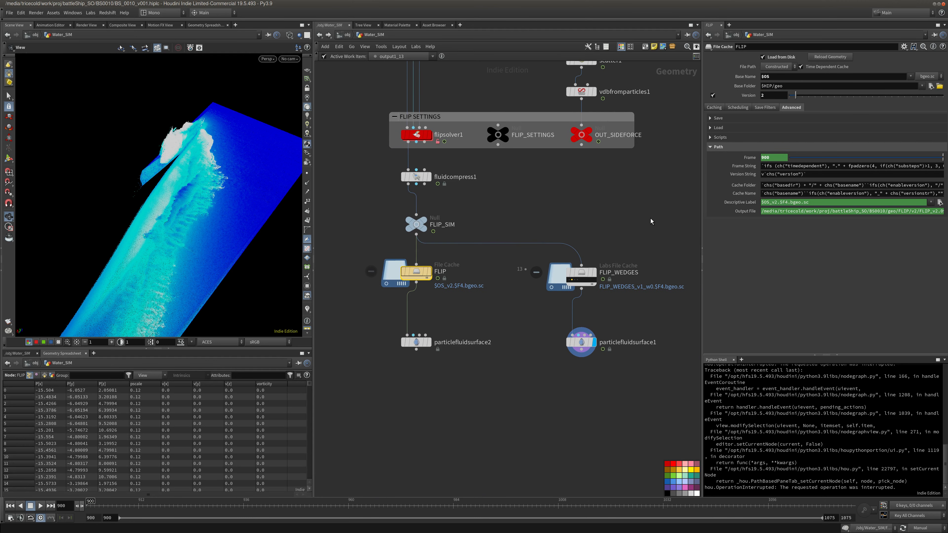
{"action": "left_click", "coordinate": [417, 343]}
{"action": "right_click", "coordinate": [748, 163]}
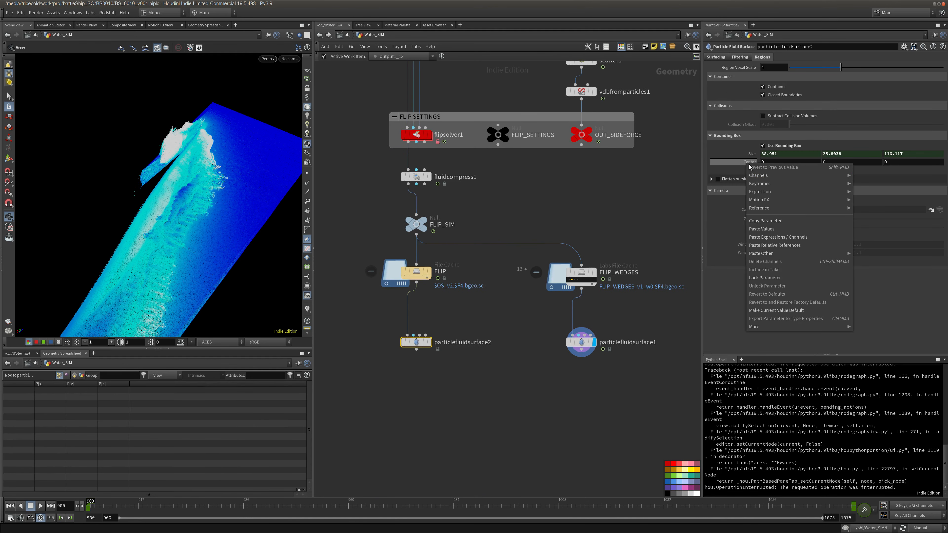
{"action": "left_click", "coordinate": [796, 245]}
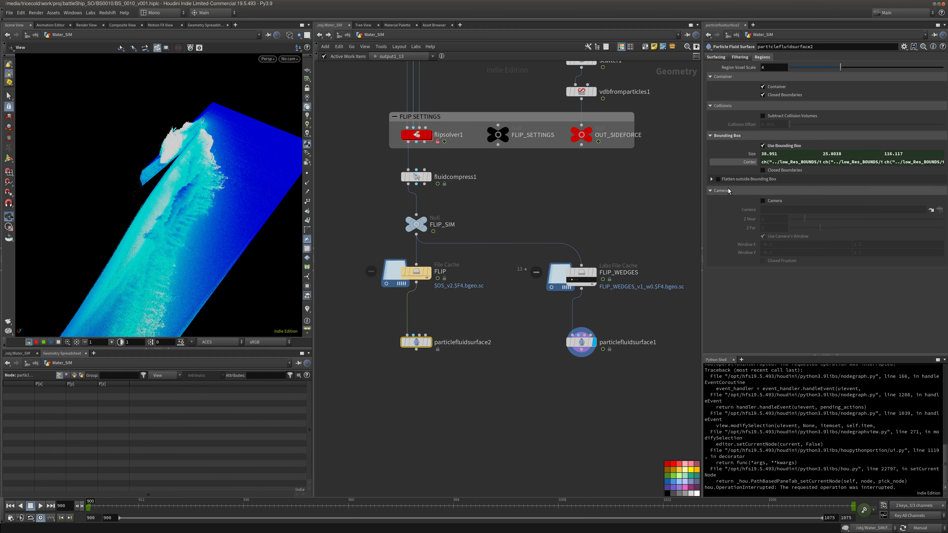
{"action": "left_click", "coordinate": [711, 179]}
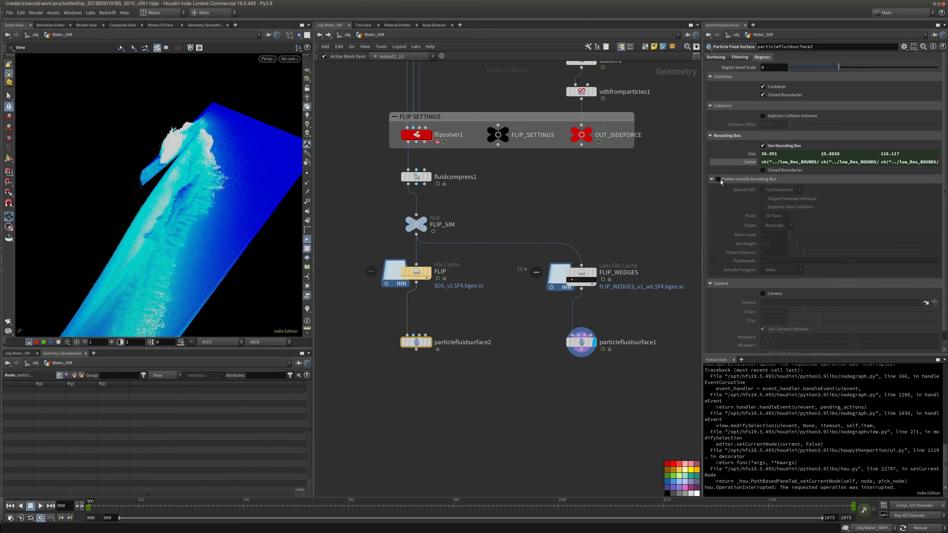
{"action": "left_click", "coordinate": [718, 179]}
Set the display flag on particlefluidsurface2 and rewire its first input from FLIP to the FLIP_WEDGES output
{"action": "middle_click_drag", "start_coordinate": [613, 206], "coordinate": [599, 166]}
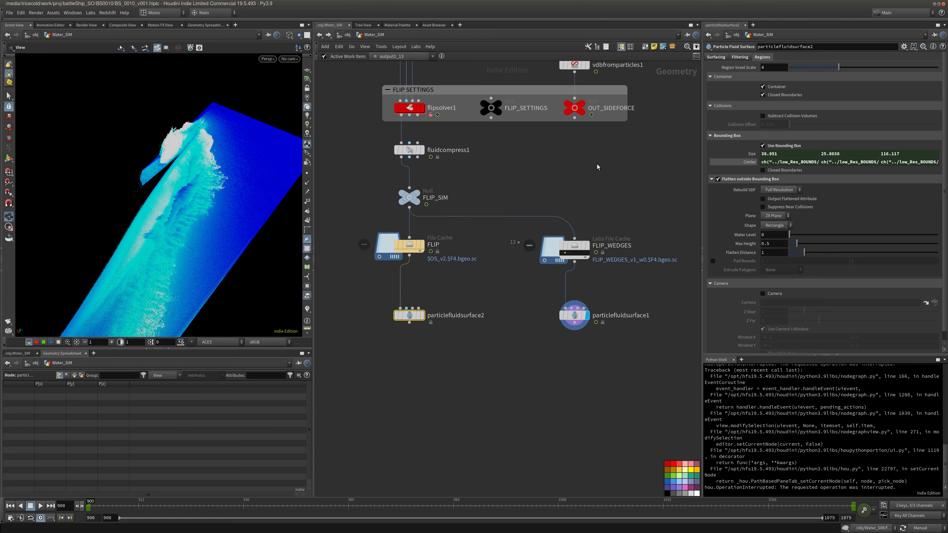
{"action": "left_click", "coordinate": [421, 315]}
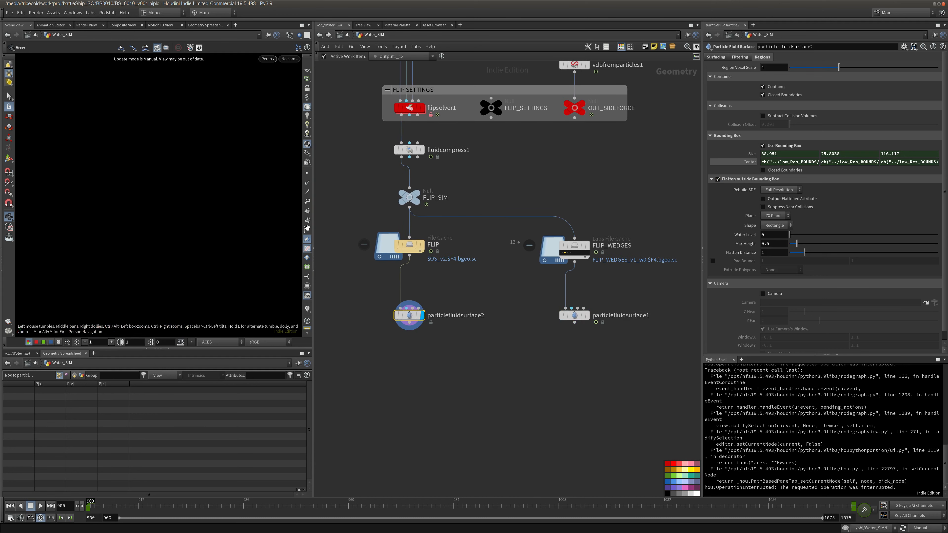
{"action": "left_click_drag", "start_coordinate": [575, 262], "coordinate": [402, 306]}
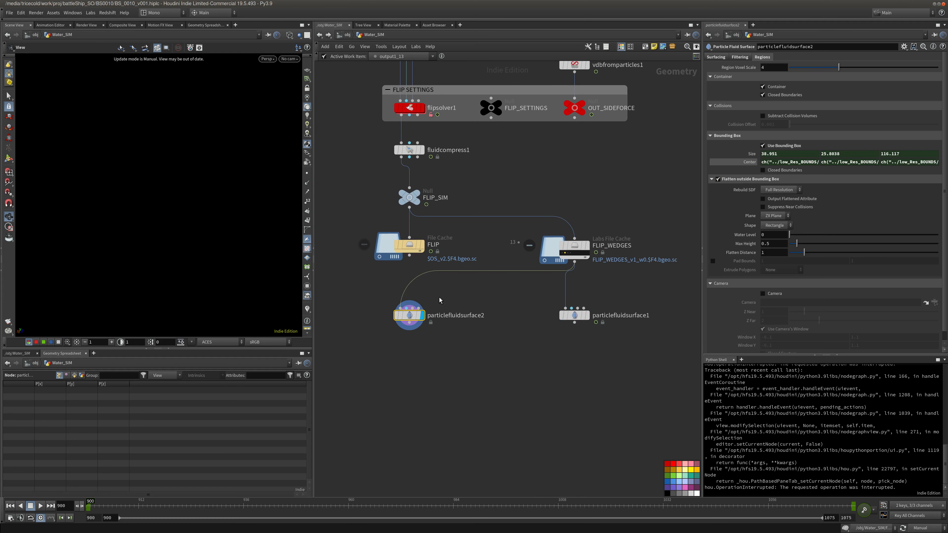
{"action": "middle_click_drag", "start_coordinate": [494, 302], "coordinate": [502, 293]}
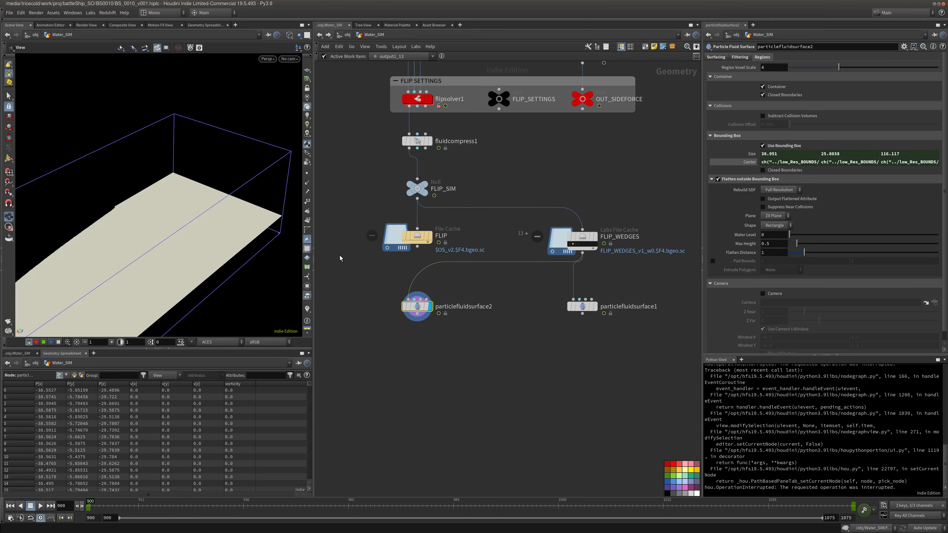
Examine the meshed fluid surface against its bounding box from several angles, toggling wireframe shading and checking the FLIP_WEDGES node info
{"action": "mouse_move", "coordinate": [227, 260]}
{"action": "left_mouse_down"}
{"action": "mouse_move", "coordinate": [180, 250]}
{"action": "mouse_move", "coordinate": [212, 210]}
{"action": "mouse_move", "coordinate": [207, 195]}
{"action": "mouse_move", "coordinate": [226, 185]}
{"action": "mouse_move", "coordinate": [101, 212]}
{"action": "mouse_move", "coordinate": [72, 244]}
{"action": "mouse_move", "coordinate": [116, 201]}
{"action": "mouse_move", "coordinate": [234, 206]}
{"action": "left_mouse_up"}
{"action": "key", "text": "w"}
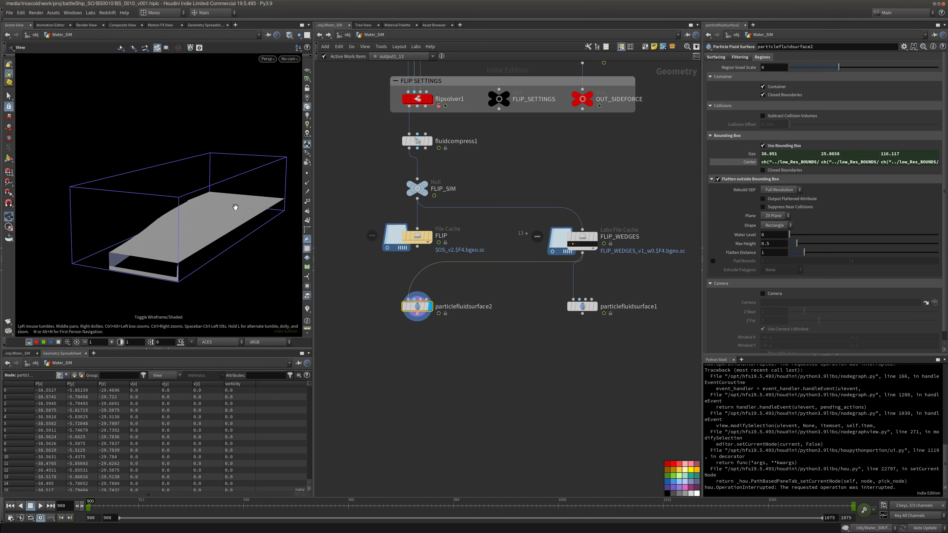
{"action": "middle_click", "coordinate": [584, 242]}
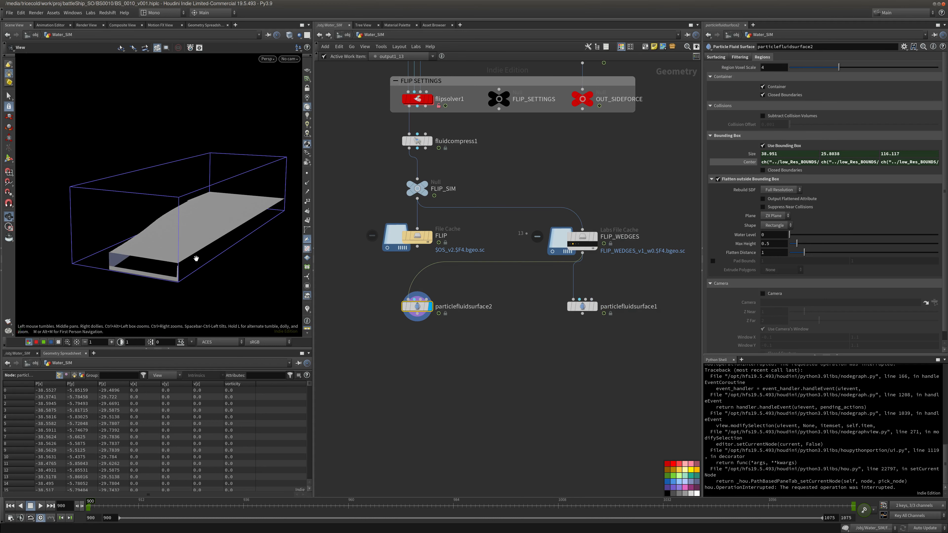
{"action": "left_click_drag", "start_coordinate": [194, 259], "coordinate": [213, 227]}
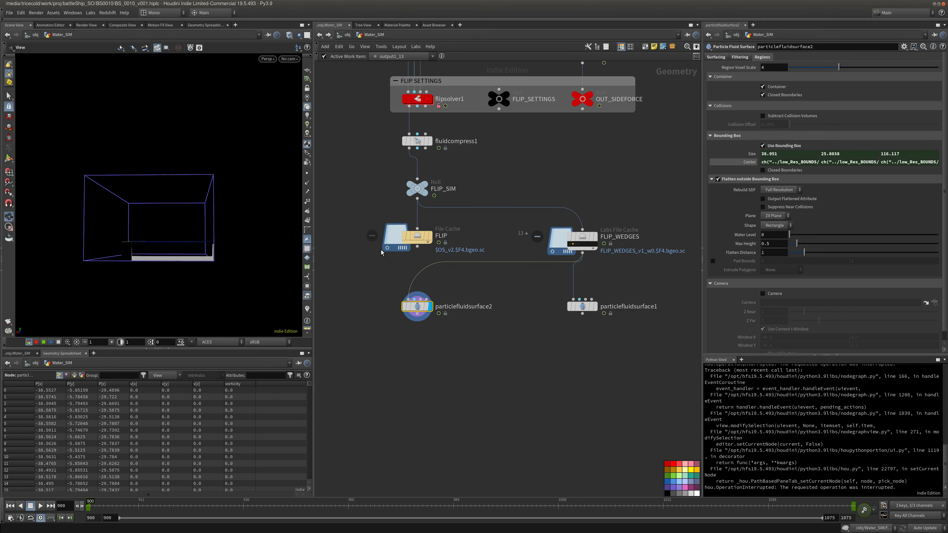
Display particlefluidsurface1 at frame 1008 and compare its particles with the particlefluidsurface2 mesh from several angles
{"action": "left_click", "coordinate": [595, 307]}
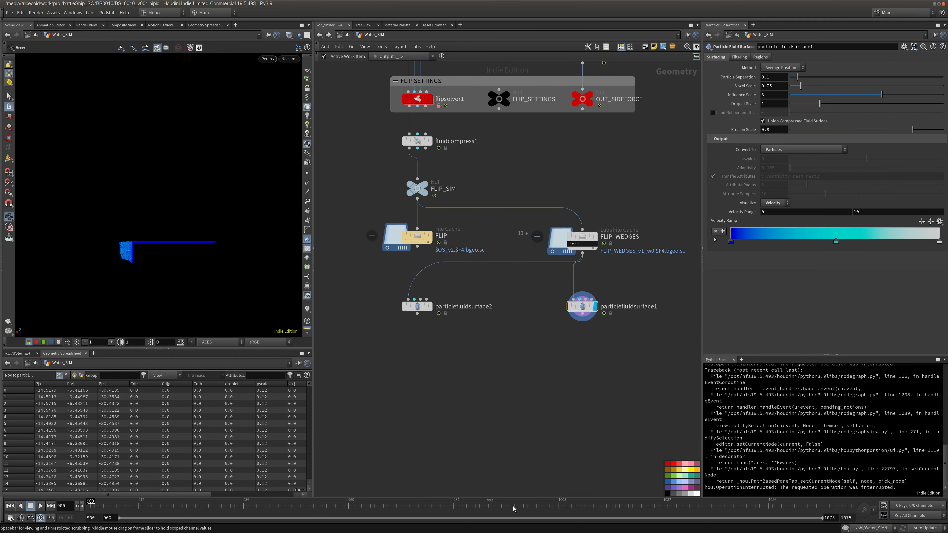
{"action": "left_click", "coordinate": [558, 506]}
{"action": "left_click_drag", "start_coordinate": [213, 164], "coordinate": [201, 182]}
{"action": "middle_click_drag", "start_coordinate": [216, 170], "coordinate": [171, 237]}
{"action": "scroll", "coordinate": [174, 236], "scroll_direction": "up", "scroll_amount": 4}
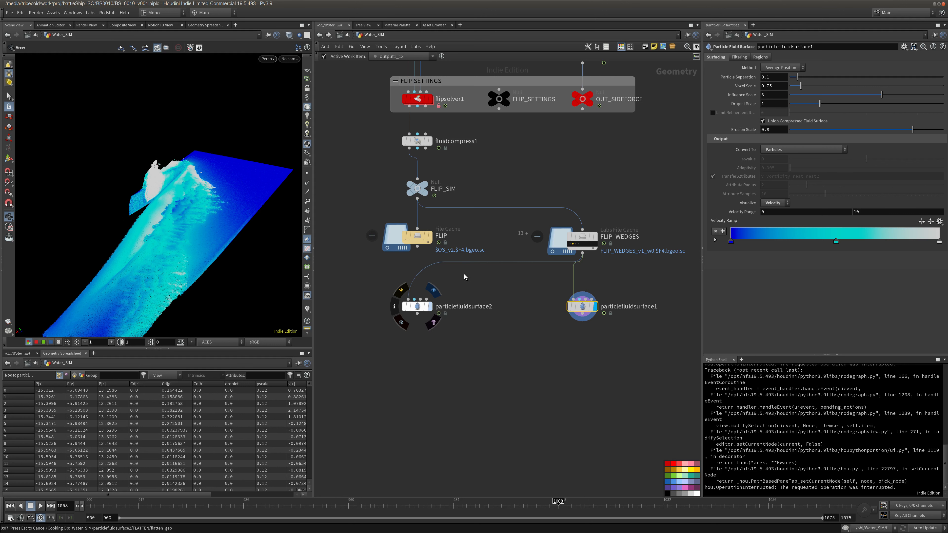
{"action": "left_click_drag", "start_coordinate": [161, 214], "coordinate": [237, 214]}
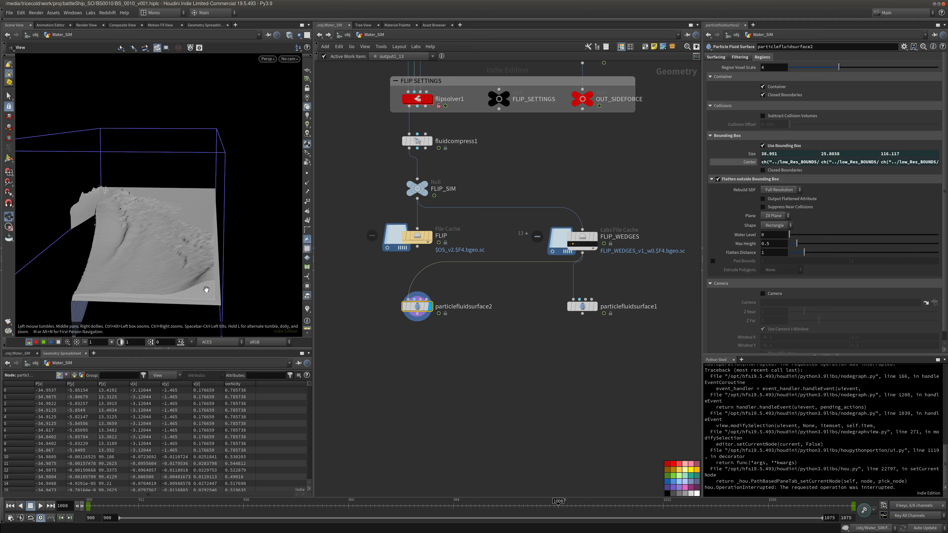
Set particlefluidsurface2's Flatten Distance to 5 and view the mesh through RenderCamera
{"action": "left_click", "coordinate": [777, 255]}
{"action": "key", "text": "Return"}
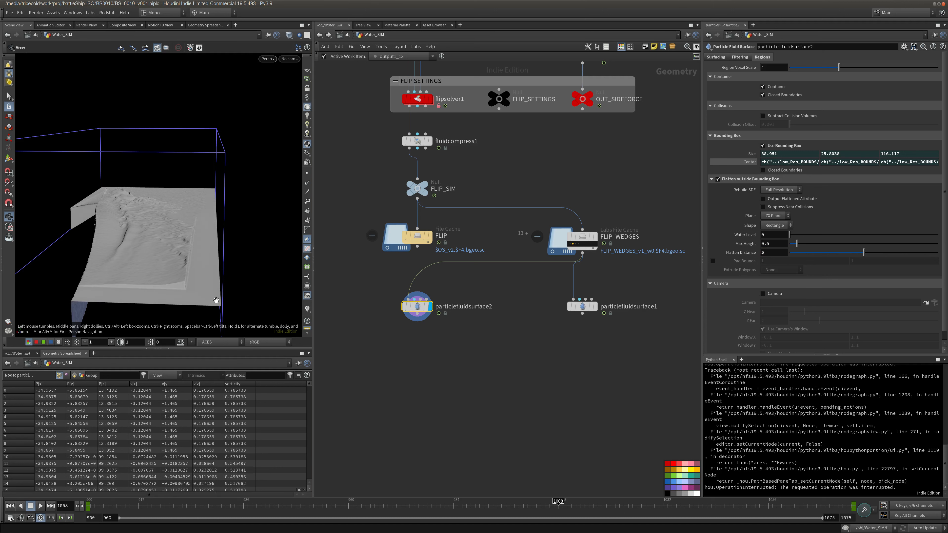
{"action": "mouse_move", "coordinate": [203, 281]}
{"action": "left_mouse_down"}
{"action": "mouse_move", "coordinate": [179, 291]}
{"action": "mouse_move", "coordinate": [205, 268]}
{"action": "mouse_move", "coordinate": [196, 296]}
{"action": "mouse_move", "coordinate": [194, 284]}
{"action": "mouse_move", "coordinate": [201, 288]}
{"action": "left_mouse_up"}
{"action": "left_click", "coordinate": [290, 58]}
{"action": "left_click", "coordinate": [305, 96]}
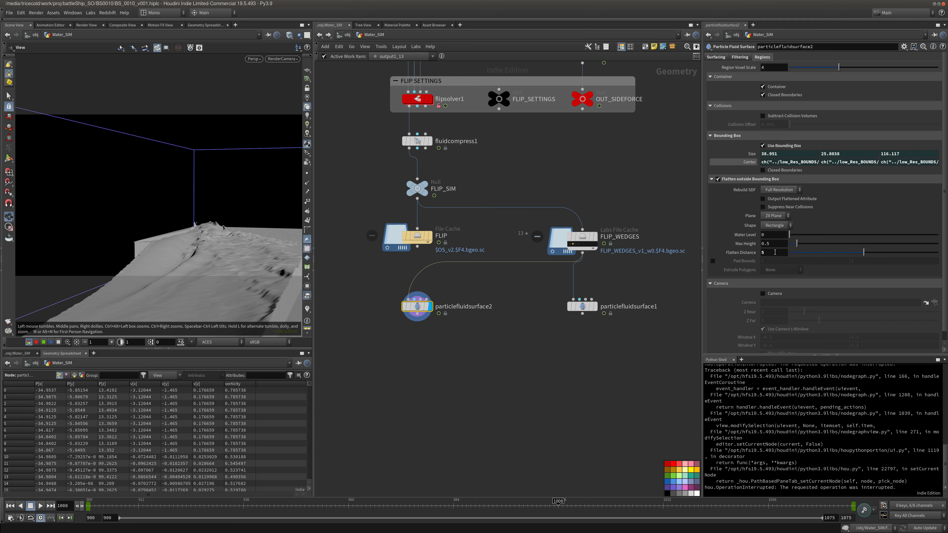
Disable Flatten outside Bounding Box on particlefluidsurface2 and check the mesh in the free view and through RenderCamera
{"action": "left_click", "coordinate": [718, 179]}
{"action": "middle_click_drag", "start_coordinate": [236, 232], "coordinate": [157, 229]}
{"action": "left_click_drag", "start_coordinate": [156, 230], "coordinate": [275, 180]}
{"action": "left_click", "coordinate": [287, 65]}
{"action": "left_click", "coordinate": [294, 98]}
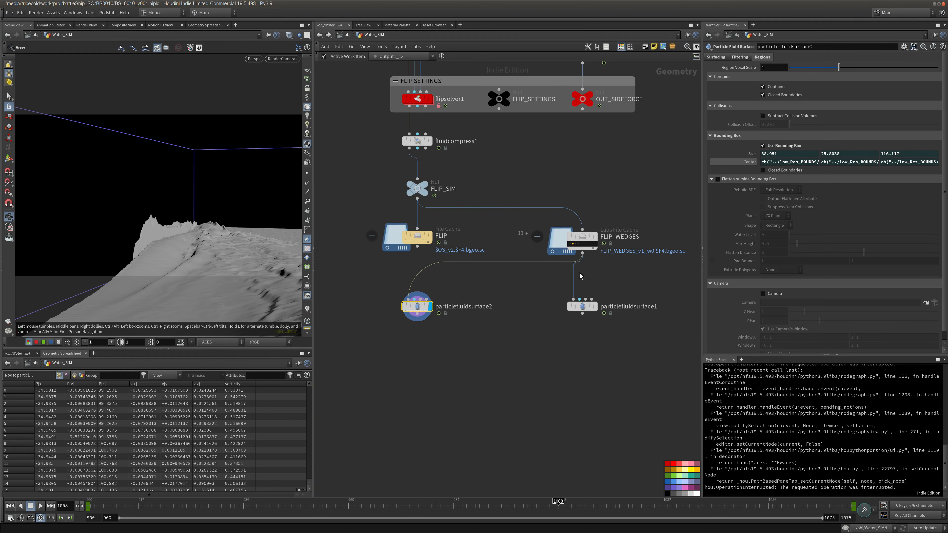
Display particlefluidsurface1 and scrub the particle animation through RenderCamera, stopping at frame 999
{"action": "left_click", "coordinate": [594, 306]}
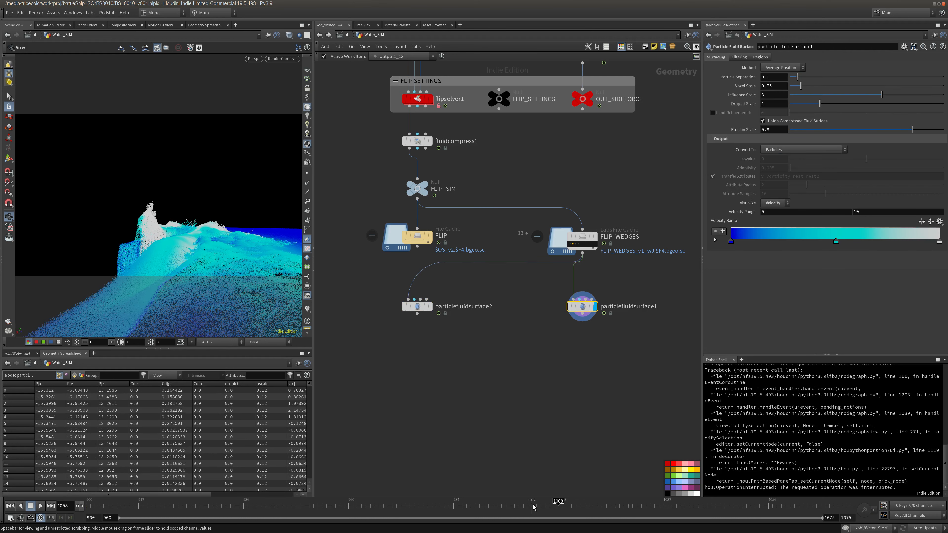
{"action": "left_click_drag", "start_coordinate": [627, 506], "coordinate": [272, 468]}
{"action": "left_click_drag", "start_coordinate": [213, 474], "coordinate": [292, 463]}
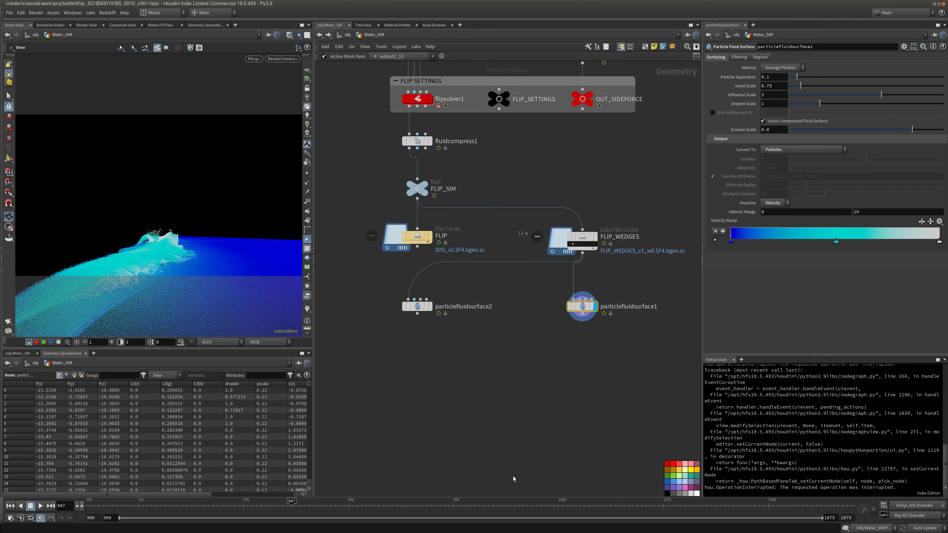
{"action": "left_click", "coordinate": [515, 507]}
{"action": "left_click", "coordinate": [519, 507]}
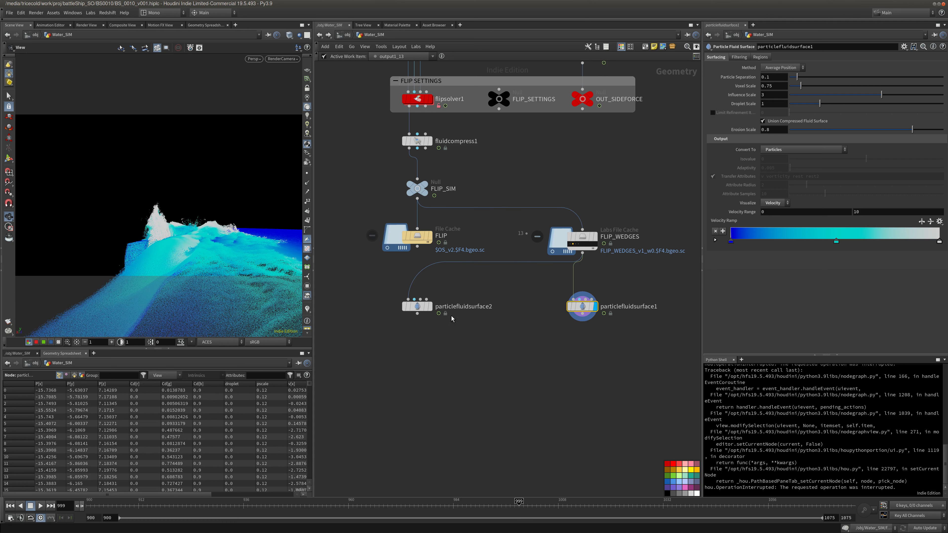
Display particlefluidsurface2 at frame 999, reconnect its first input to the FLIP_WEDGES output and inspect the mesh in the free perspective view
{"action": "left_click_drag", "start_coordinate": [404, 279], "coordinate": [415, 299]}
{"action": "mouse_move", "coordinate": [423, 310]}
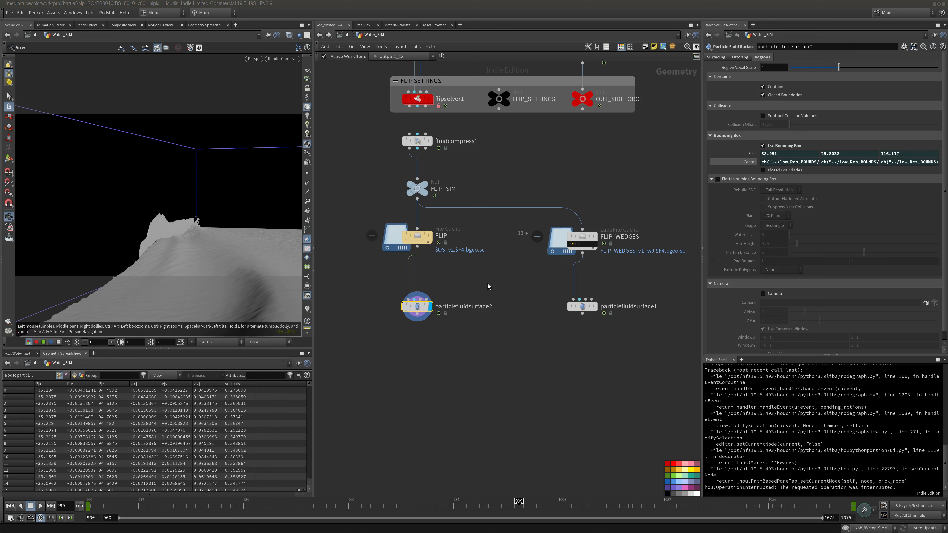
{"action": "left_click_drag", "start_coordinate": [582, 254], "coordinate": [409, 300]}
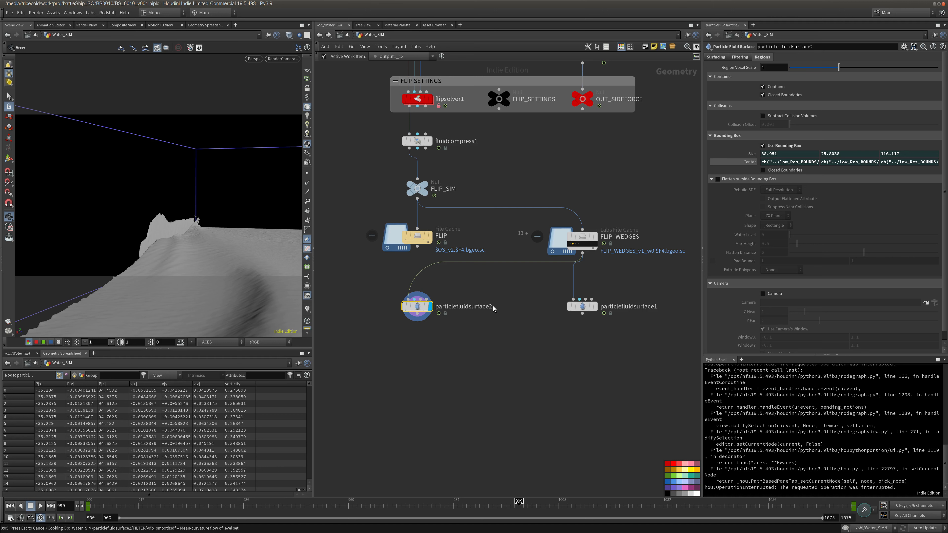
{"action": "left_click_drag", "start_coordinate": [149, 243], "coordinate": [150, 278]}
{"action": "right_click_drag", "start_coordinate": [150, 278], "coordinate": [159, 248]}
{"action": "middle_click_drag", "start_coordinate": [159, 248], "coordinate": [132, 263]}
{"action": "left_click_drag", "start_coordinate": [131, 263], "coordinate": [48, 270]}
{"action": "left_click_drag", "start_coordinate": [258, 224], "coordinate": [156, 192]}
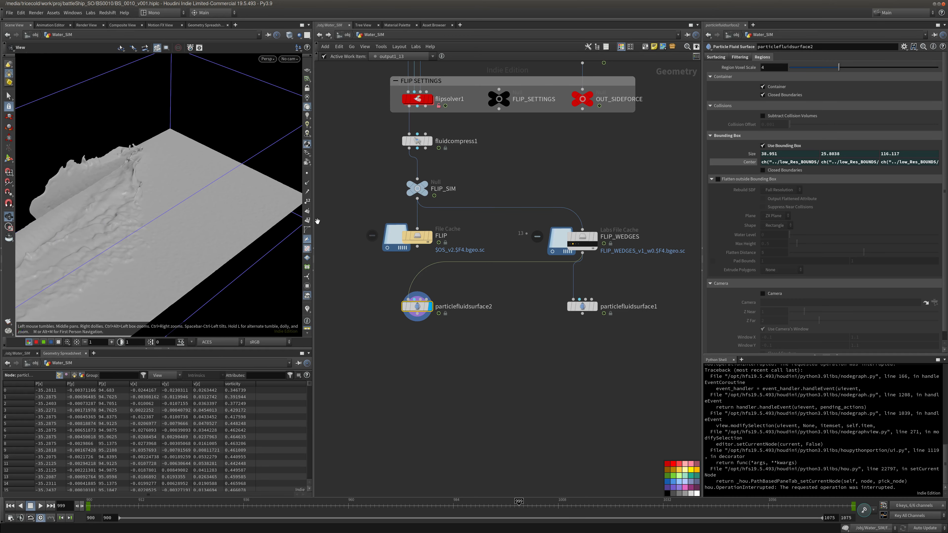
Add an Object Merge node below the two particle fluid surface nodes
{"action": "middle_click_drag", "start_coordinate": [396, 286], "coordinate": [412, 274]}
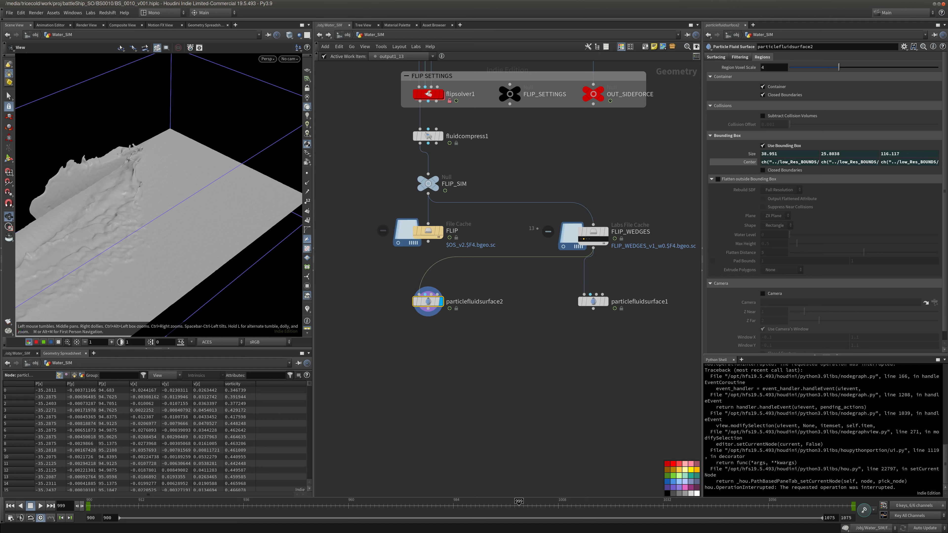
{"action": "middle_click_drag", "start_coordinate": [607, 344], "coordinate": [609, 302]}
{"action": "key", "text": "Tab"}
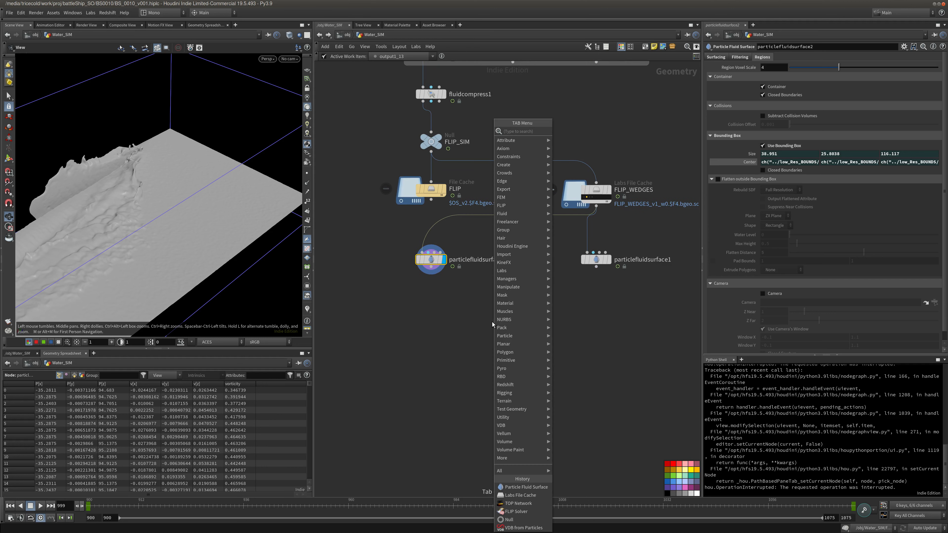
{"action": "type", "text": "obj"}
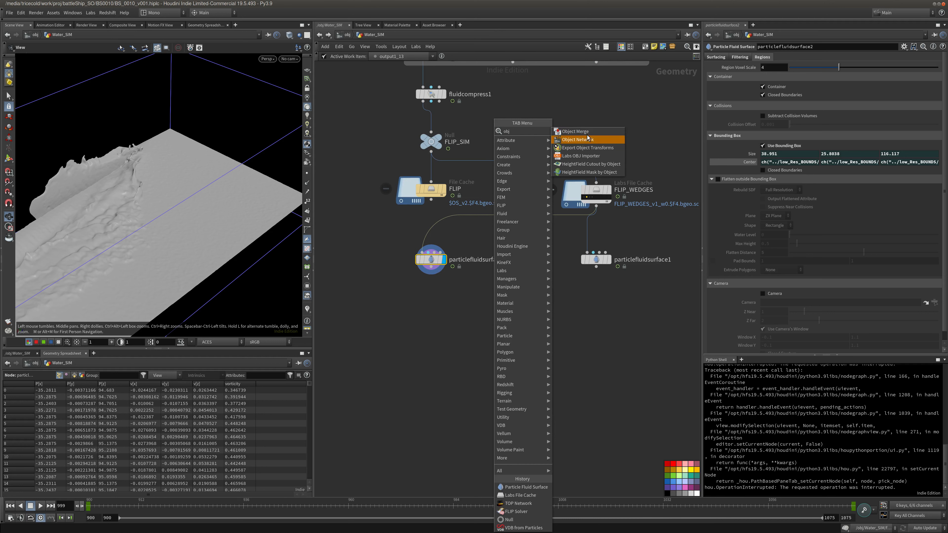
{"action": "key", "text": "Return"}
{"action": "left_click", "coordinate": [511, 305]}
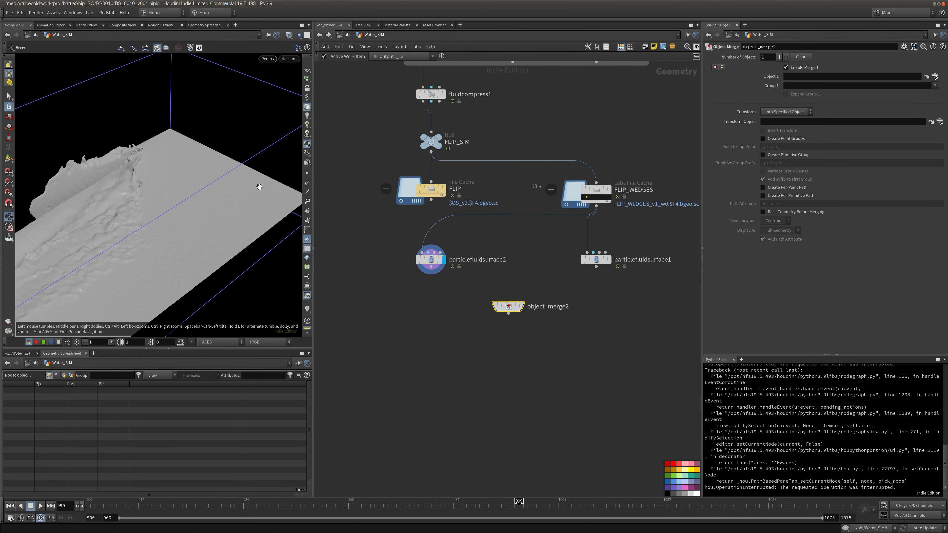
Set object_merge2's Object 1 to the low_Res_BOUNDS node
{"action": "middle_click_drag", "start_coordinate": [515, 244], "coordinate": [513, 393]}
{"action": "middle_click_drag", "start_coordinate": [501, 151], "coordinate": [561, 379]}
{"action": "middle_click_drag", "start_coordinate": [400, 277], "coordinate": [419, 424]}
{"action": "middle_click_drag", "start_coordinate": [418, 221], "coordinate": [428, 239]}
{"action": "left_click_drag", "start_coordinate": [518, 201], "coordinate": [852, 76]}
{"action": "middle_click_drag", "start_coordinate": [429, 423], "coordinate": [415, 245]}
{"action": "mouse_move", "coordinate": [396, 443]}
{"action": "middle_mouse_down"}
{"action": "mouse_move", "coordinate": [346, 269]}
{"action": "mouse_move", "coordinate": [286, 170]}
{"action": "middle_mouse_up"}
{"action": "middle_click_drag", "start_coordinate": [458, 373], "coordinate": [444, 290]}
Display object_merge2 and bring the whole bounds box into view
{"action": "left_click", "coordinate": [472, 316]}
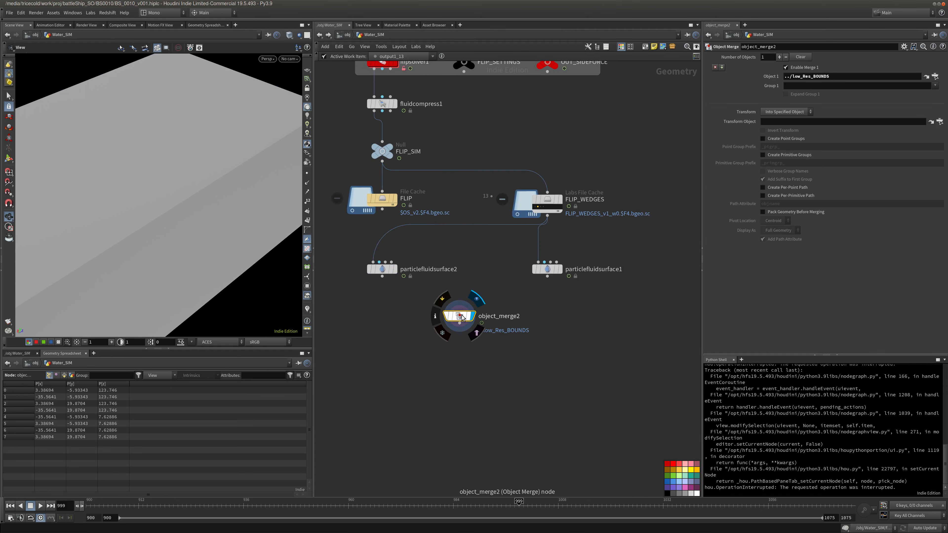
{"action": "right_click_drag", "start_coordinate": [132, 258], "coordinate": [133, 256]}
{"action": "left_click_drag", "start_coordinate": [134, 256], "coordinate": [159, 235]}
{"action": "middle_click_drag", "start_coordinate": [160, 235], "coordinate": [229, 174]}
{"action": "left_click_drag", "start_coordinate": [217, 199], "coordinate": [177, 187]}
{"action": "middle_click_drag", "start_coordinate": [177, 187], "coordinate": [176, 201]}
{"action": "left_click_drag", "start_coordinate": [176, 201], "coordinate": [173, 210]}
{"action": "right_click_drag", "start_coordinate": [173, 210], "coordinate": [169, 214]}
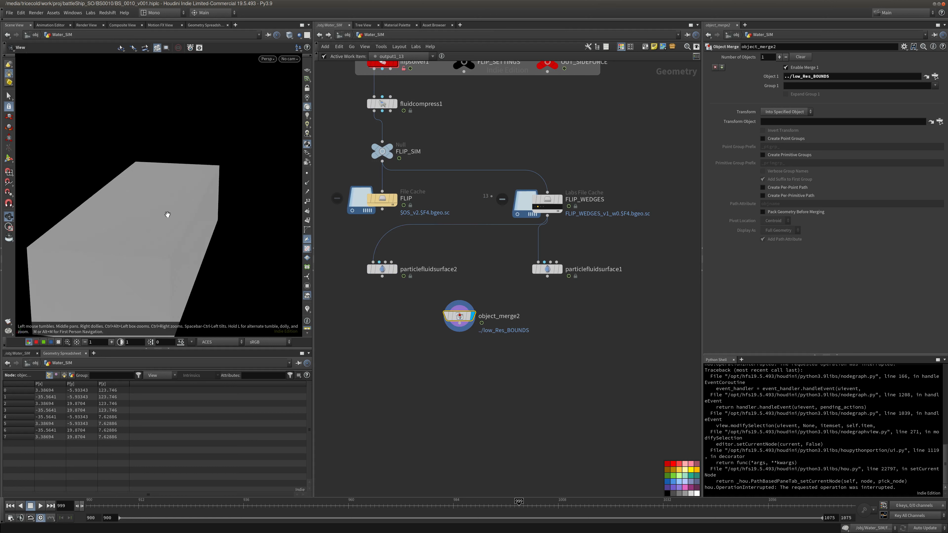
{"action": "left_click_drag", "start_coordinate": [169, 214], "coordinate": [173, 215]}
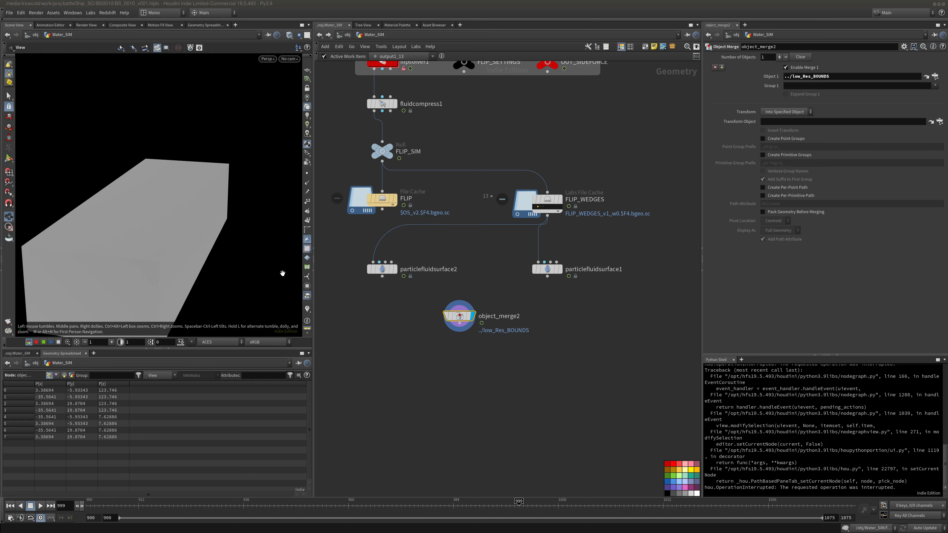
Select two adjoining side faces of the bounds box and blast every other face using Delete Non Selected
{"action": "left_click", "coordinate": [9, 96]}
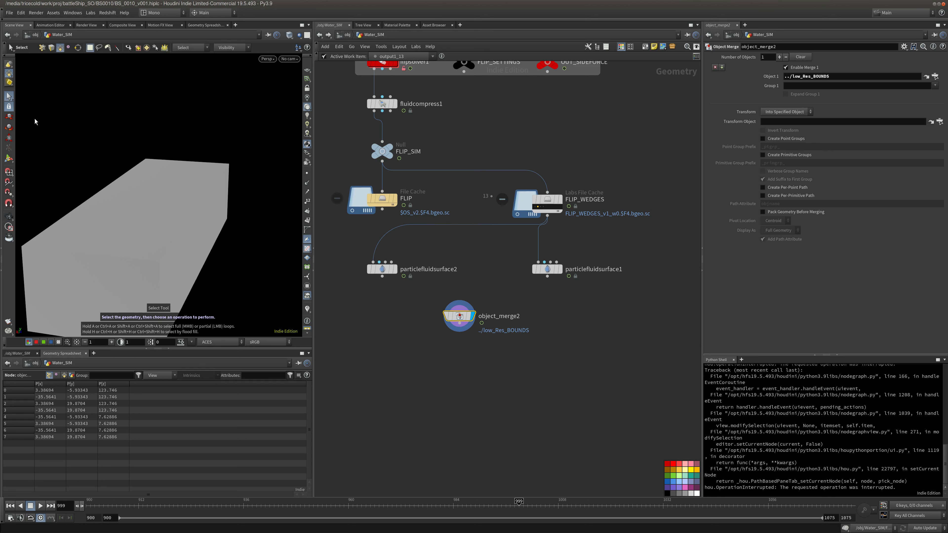
{"action": "left_click", "coordinate": [223, 201]}
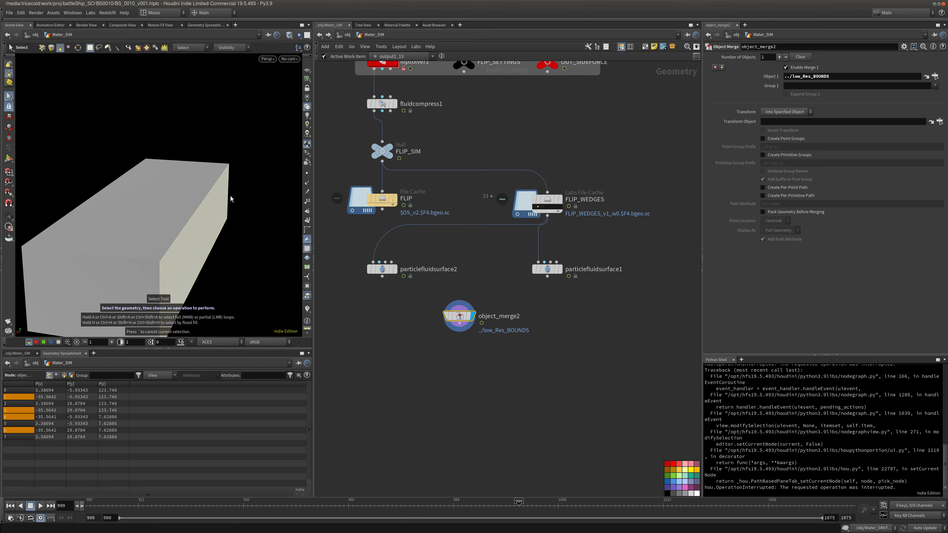
{"action": "key", "text": "Escape"}
{"action": "left_click_drag", "start_coordinate": [231, 196], "coordinate": [99, 140]}
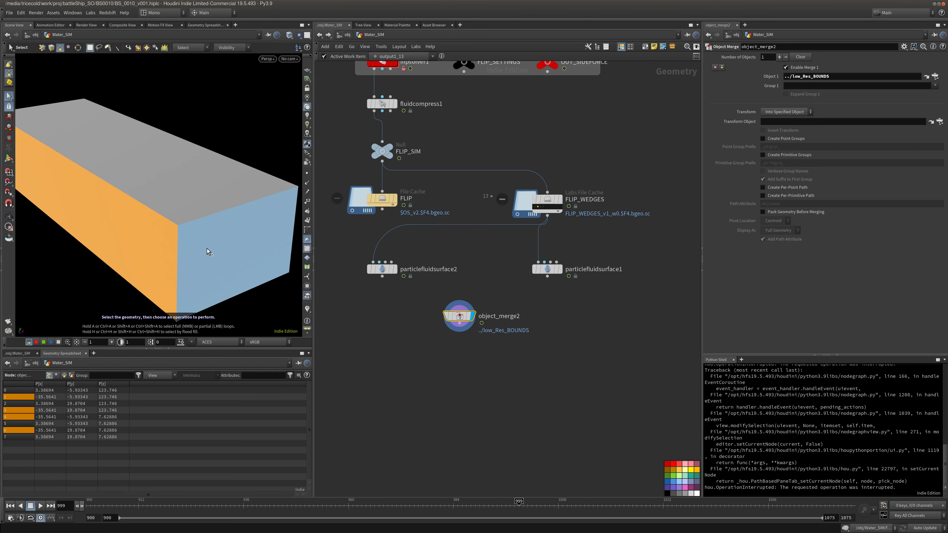
{"action": "left_click", "coordinate": [211, 252], "text": "shift"}
{"action": "left_click_drag", "start_coordinate": [207, 249], "coordinate": [200, 180], "text": "alt"}
{"action": "right_click_drag", "start_coordinate": [236, 215], "coordinate": [119, 219]}
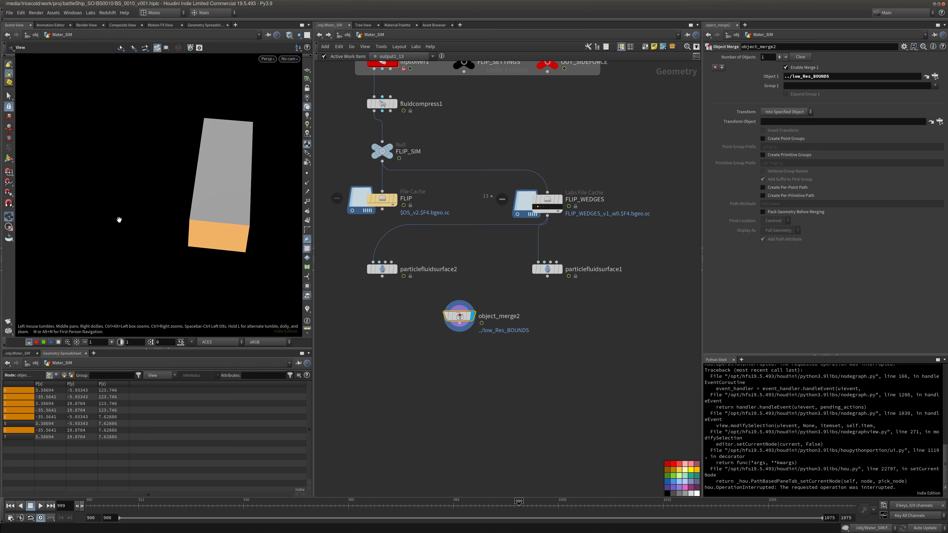
{"action": "left_click_drag", "start_coordinate": [119, 219], "coordinate": [148, 221]}
{"action": "key", "text": "s"}
{"action": "key", "text": "Delete"}
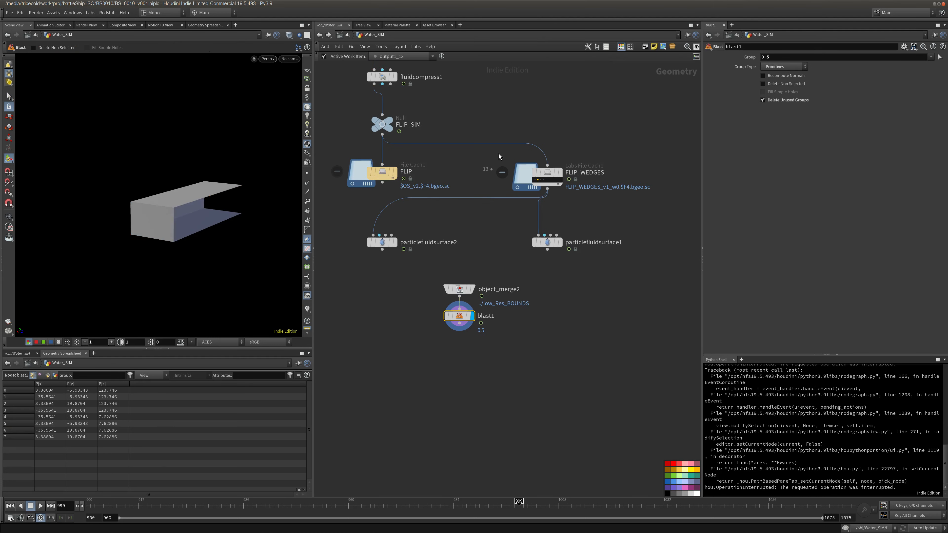
{"action": "left_click", "coordinate": [785, 84]}
Show particlefluidsurface2 as a template and check it against the two remaining box faces
{"action": "left_click", "coordinate": [393, 242]}
{"action": "key", "text": "Escape"}
{"action": "middle_click_drag", "start_coordinate": [144, 157], "coordinate": [178, 200]}
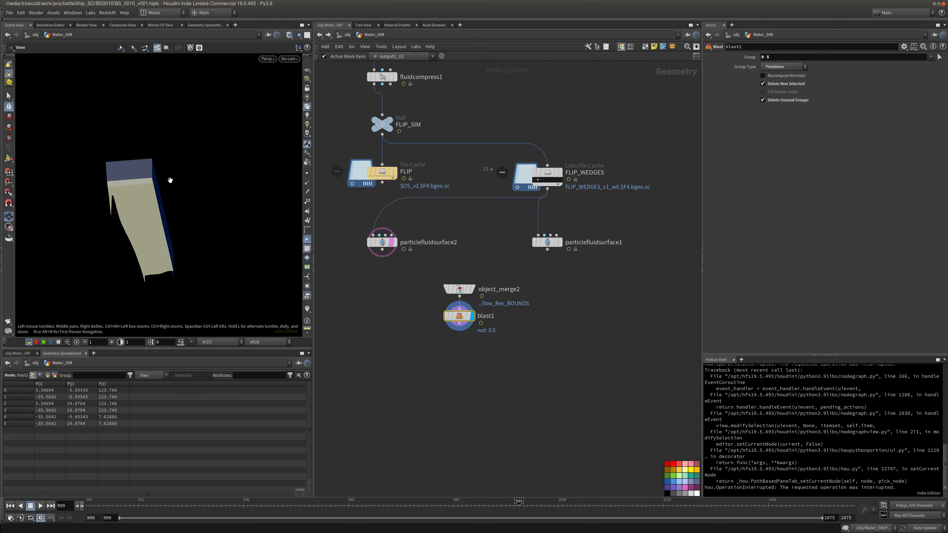
{"action": "key", "text": "Return"}
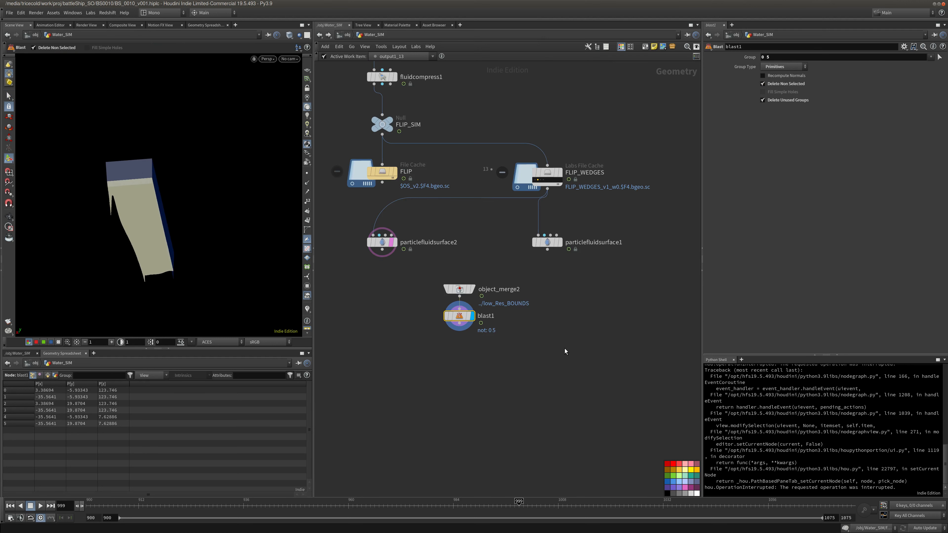
Add a Transform node after blast1 and set its display flag
{"action": "key", "text": "Tab"}
{"action": "type", "text": "tr"}
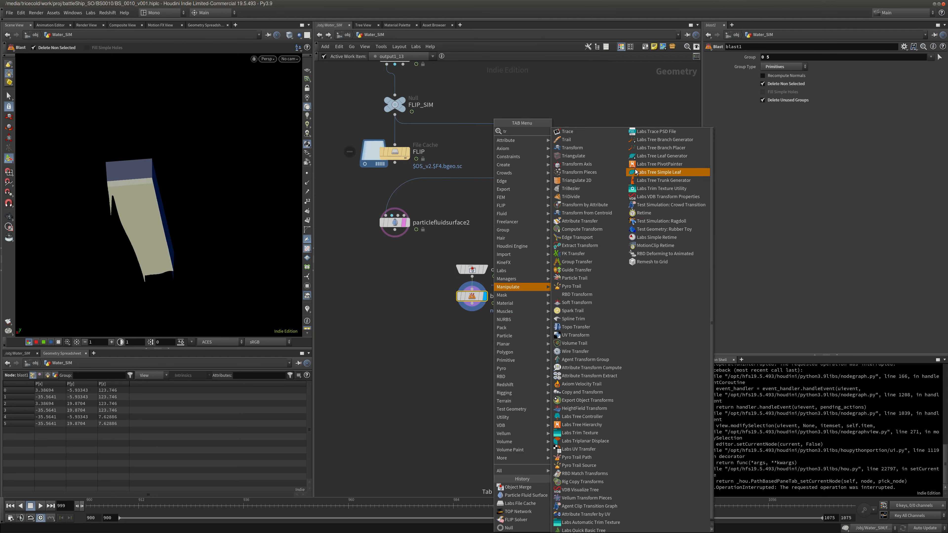
{"action": "left_click", "coordinate": [595, 151]}
{"action": "left_click", "coordinate": [474, 326]}
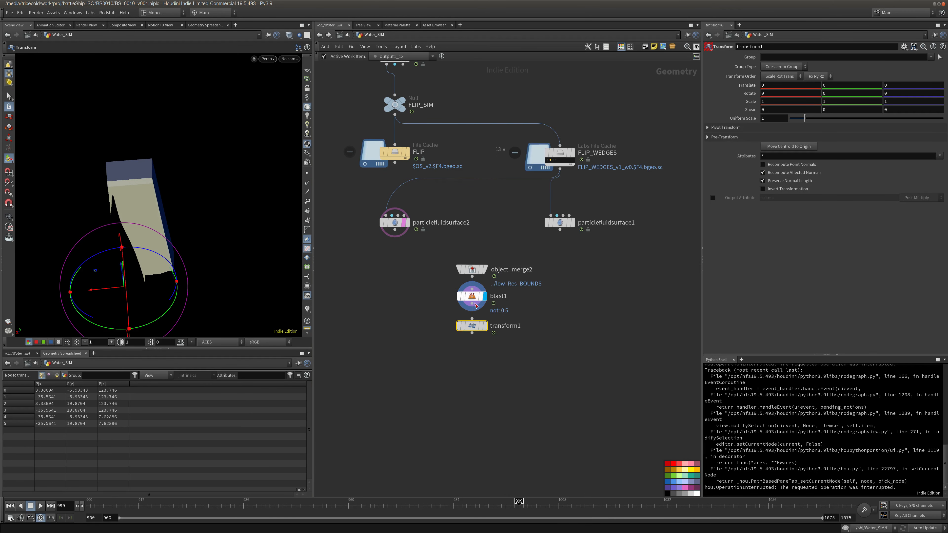
{"action": "left_click", "coordinate": [485, 327]}
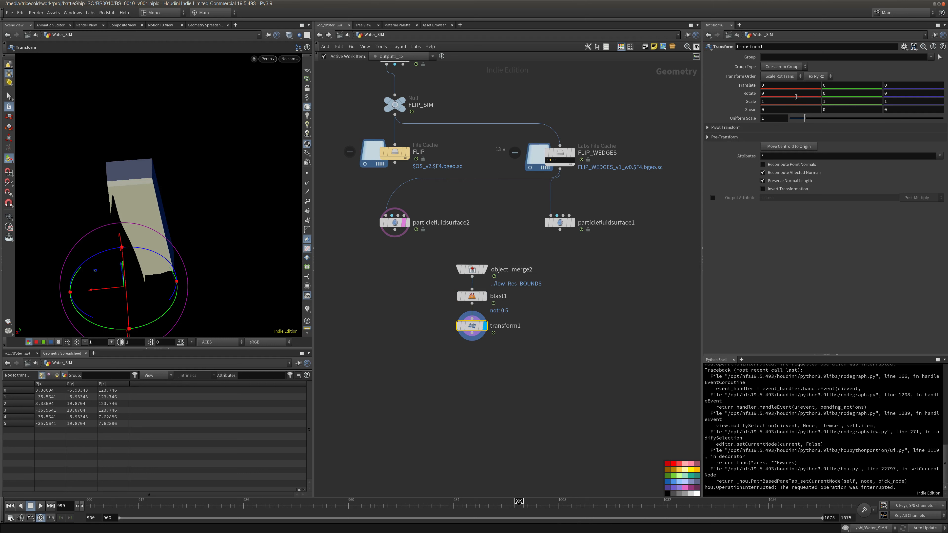
Set transform1's Y scale to 0 to flatten the box faces, and turn off the particlefluidsurface2 template
{"action": "double_click", "coordinate": [854, 101]}
{"action": "type", "text": "0"}
{"action": "key", "text": "Tab"}
{"action": "key", "text": "space"}
{"action": "left_click_drag", "start_coordinate": [217, 171], "coordinate": [189, 144]}
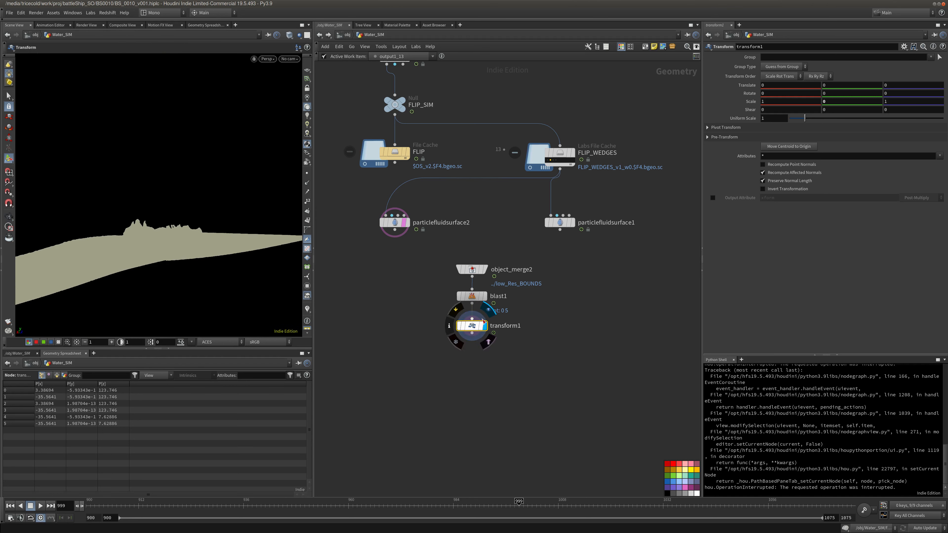
{"action": "left_click", "coordinate": [404, 222]}
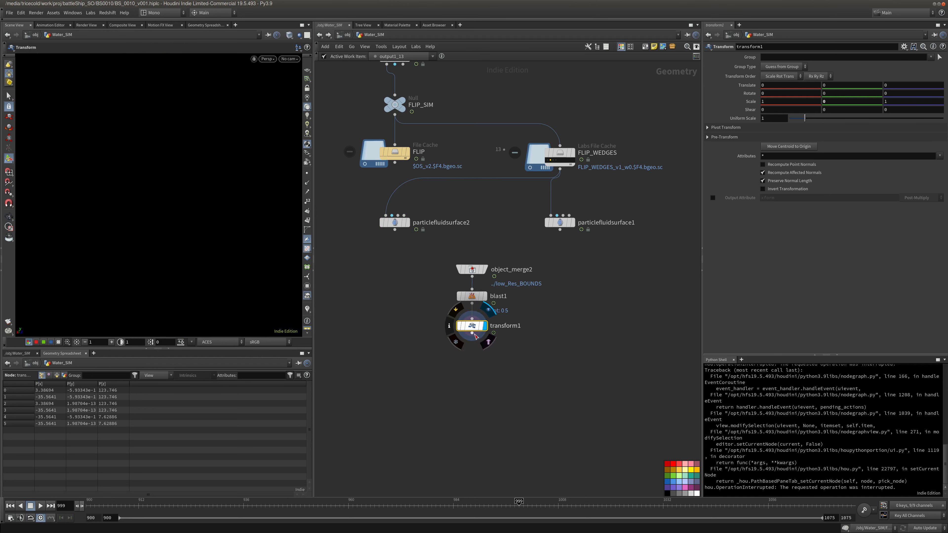
Add a Scatter node after transform1 and set its display flag
{"action": "key", "text": "Tab"}
{"action": "type", "text": "sca"}
{"action": "left_click", "coordinate": [499, 131]}
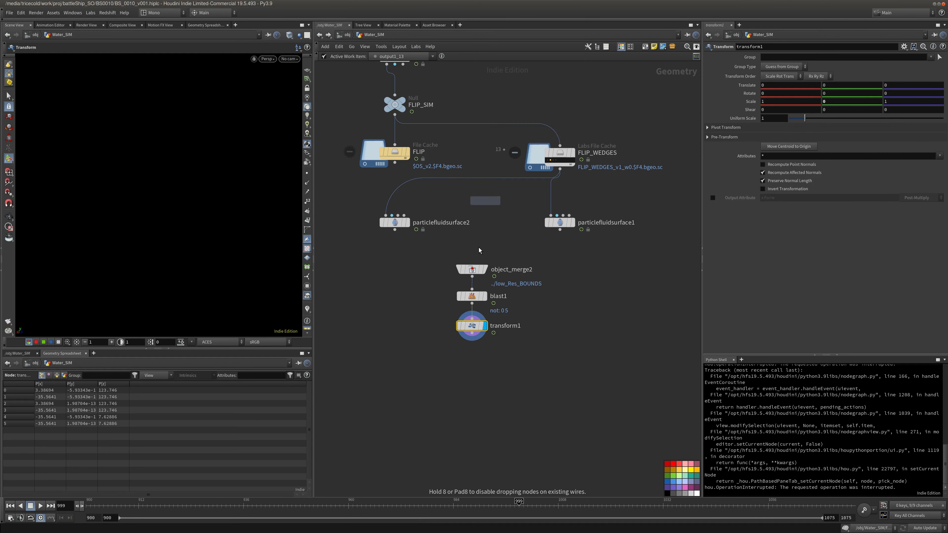
{"action": "left_click", "coordinate": [472, 371]}
{"action": "left_click", "coordinate": [484, 371]}
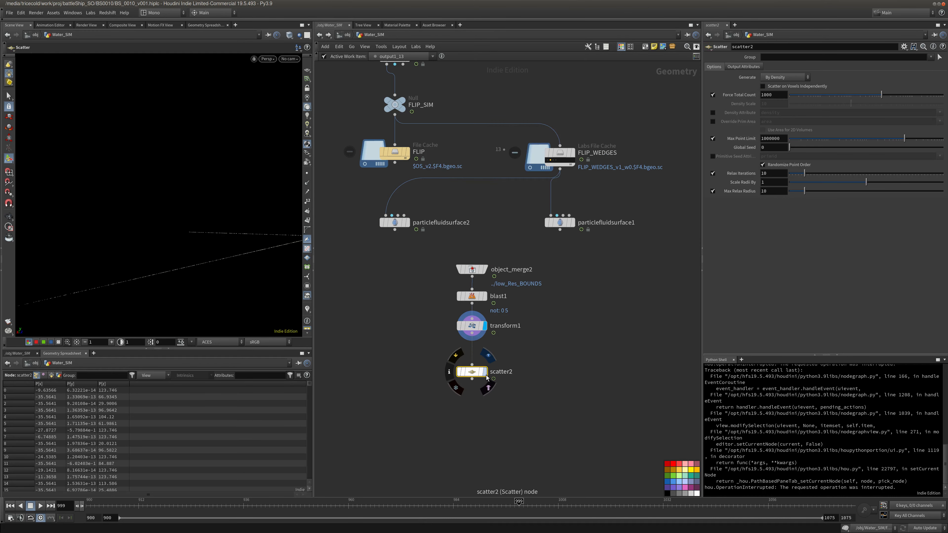
Template particlefluidsurface2 again to compare it with the scattered points, and move scatter2 closer beneath transform1
{"action": "key", "text": "Escape"}
{"action": "left_click_drag", "start_coordinate": [178, 247], "coordinate": [220, 202]}
{"action": "key", "text": "Return"}
{"action": "left_click", "coordinate": [406, 223]}
{"action": "key", "text": "Escape"}
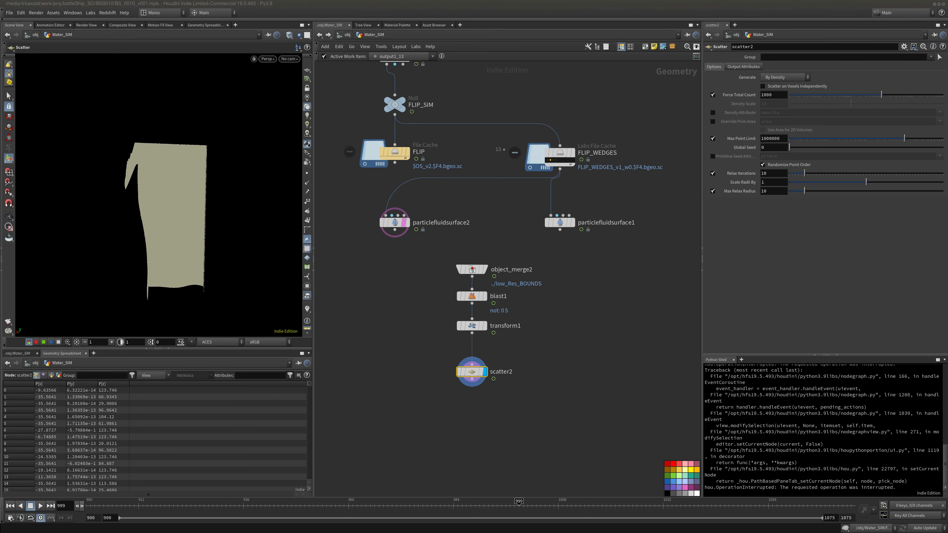
{"action": "left_click_drag", "start_coordinate": [473, 373], "coordinate": [474, 349]}
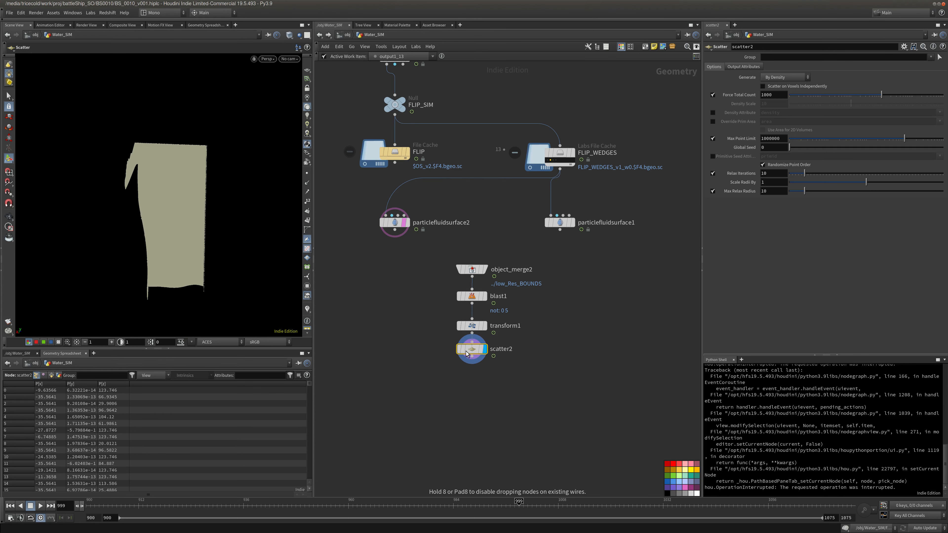
Add an Attribute Wrangle after scatter2, set its display flag, and enter the VEX code f@falloff = 1;
{"action": "key", "text": "Tab"}
{"action": "type", "text": "attw"}
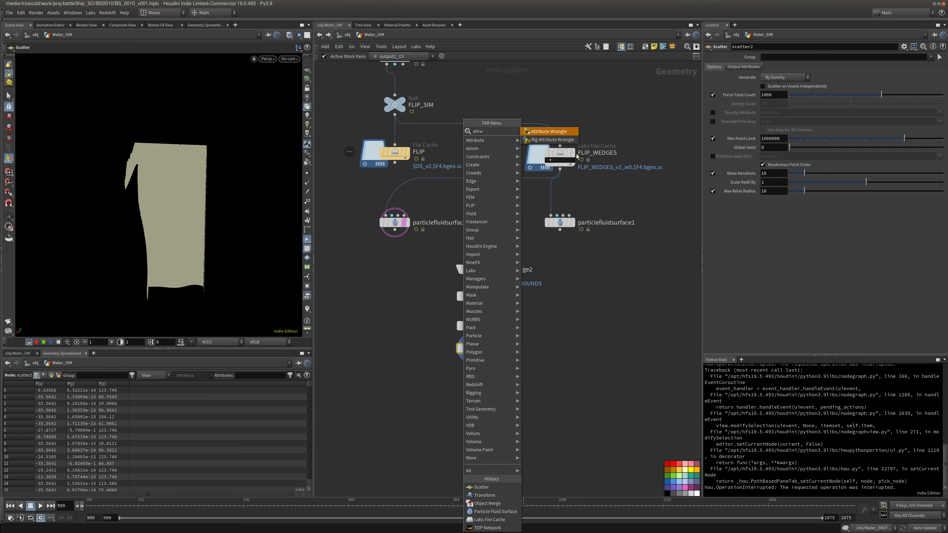
{"action": "left_click", "coordinate": [550, 132]}
{"action": "left_click", "coordinate": [481, 380]}
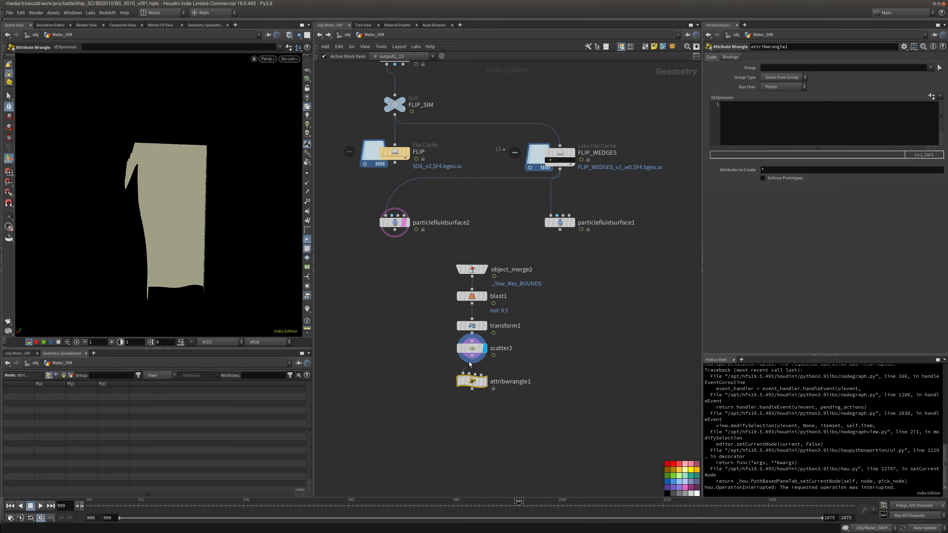
{"action": "left_click", "coordinate": [764, 130]}
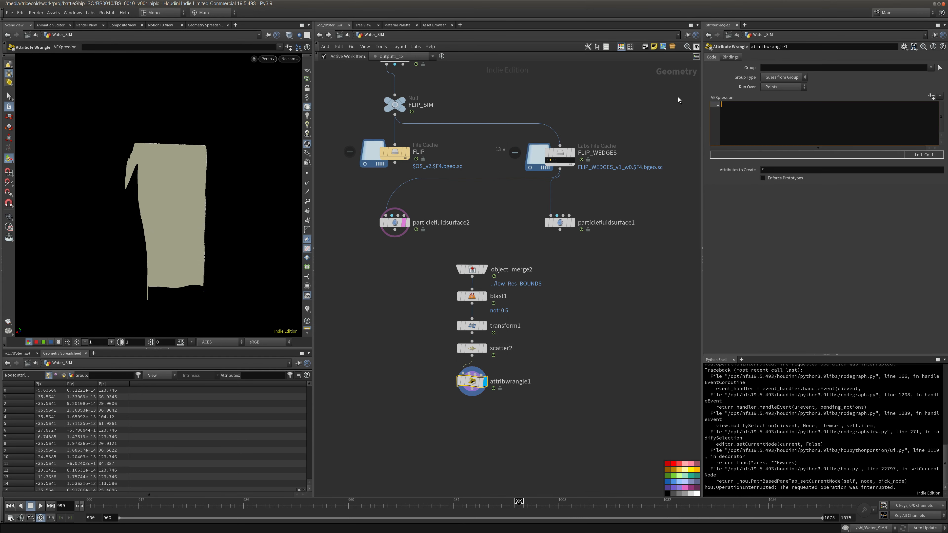
{"action": "type", "text": "f@falloff = 1;"}
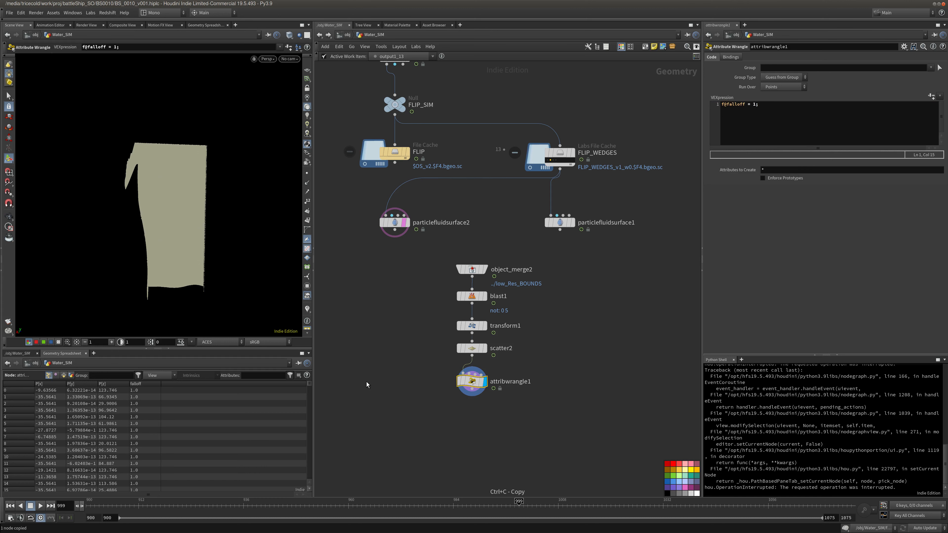
Duplicate attribwrangle1, wire the copy beneath particlefluidsurface2, and change its VEX code to f@falloff = 0;
{"action": "key", "text": "ctrl+v"}
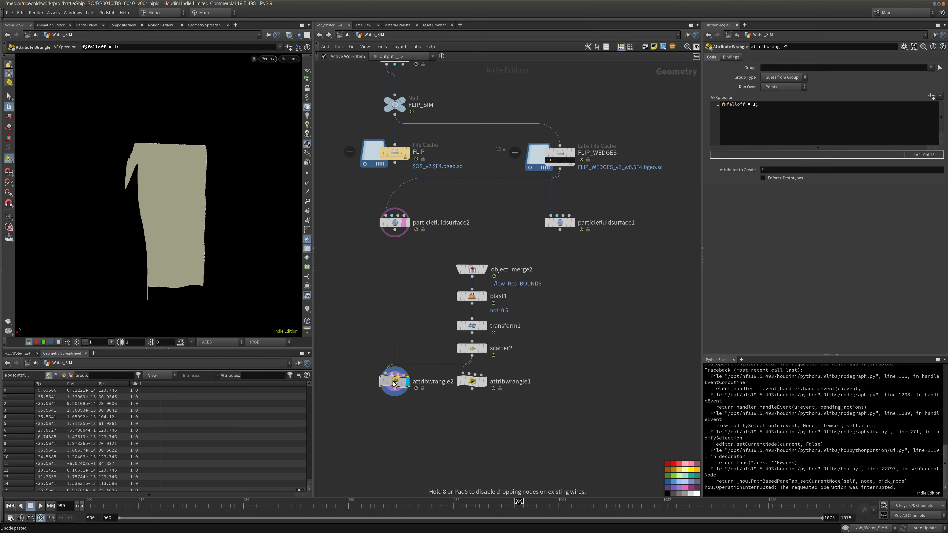
{"action": "left_click_drag", "start_coordinate": [393, 381], "coordinate": [394, 381]}
{"action": "left_click", "coordinate": [386, 373]}
{"action": "left_click", "coordinate": [395, 232]}
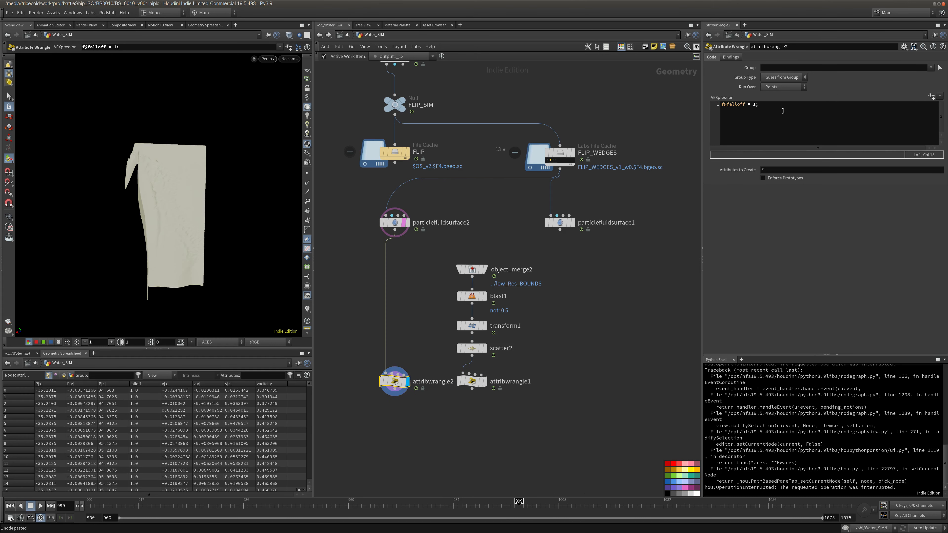
{"action": "left_click", "coordinate": [754, 105]}
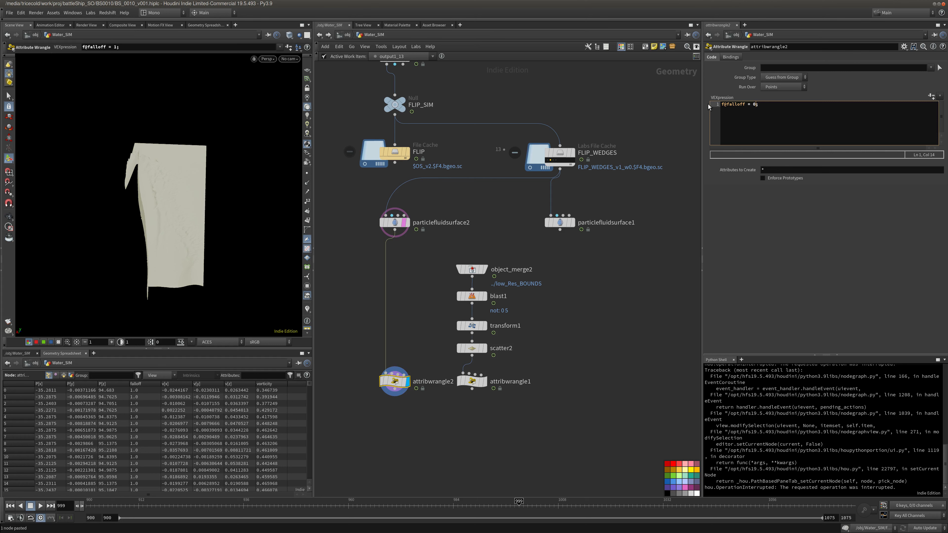
Add an Attribute Transfer node with attribwrangle2 as first input and attribwrangle1 as second input, and set its display flag
{"action": "middle_click_drag", "start_coordinate": [545, 341], "coordinate": [542, 259]}
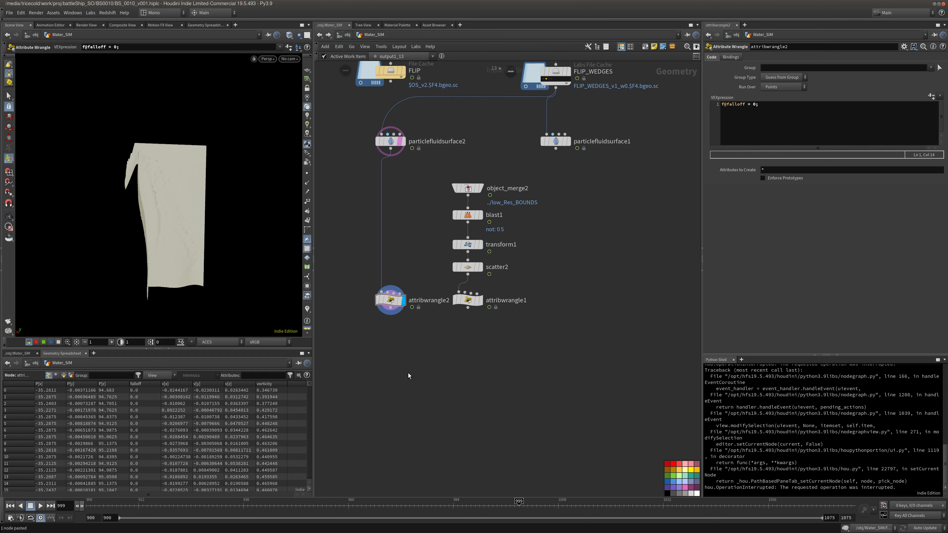
{"action": "key", "text": "Tab"}
{"action": "type", "text": "attrt"}
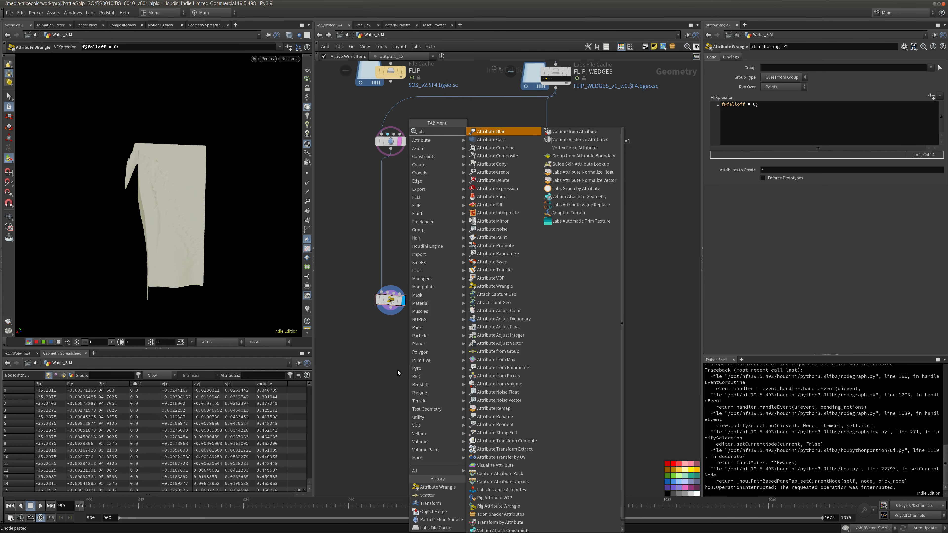
{"action": "key", "text": "Return"}
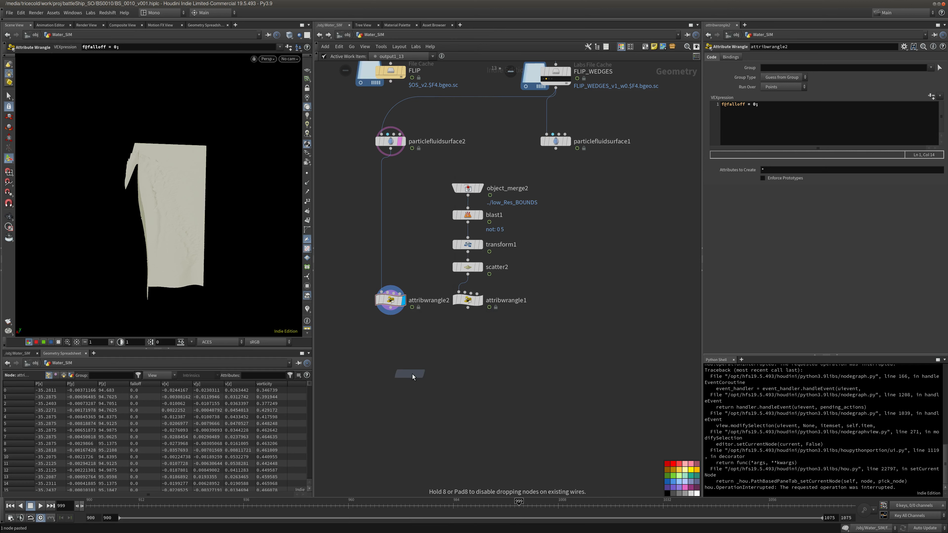
{"action": "left_click", "coordinate": [410, 375]}
{"action": "left_click_drag", "start_coordinate": [418, 362], "coordinate": [468, 308]}
{"action": "left_click", "coordinate": [426, 369]}
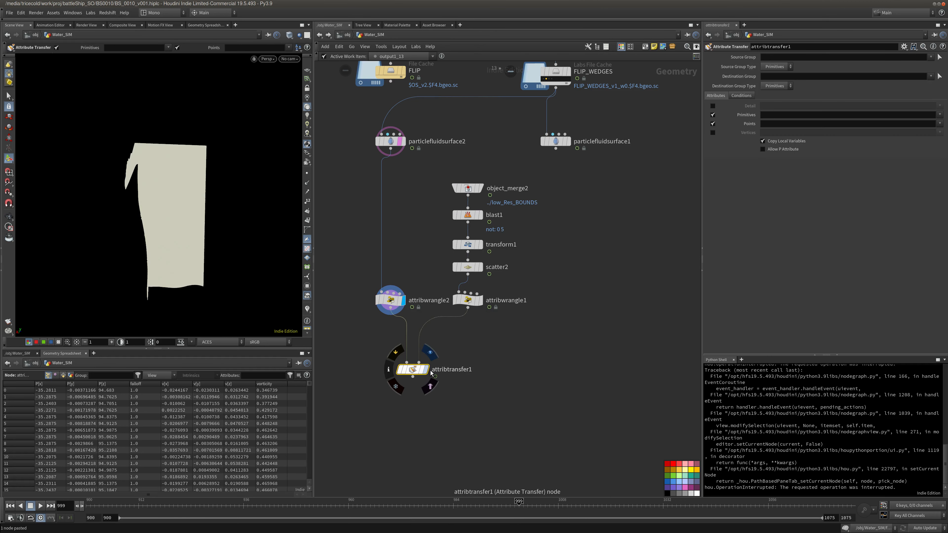
Turn off primitive attributes on attribtransfer1 and set its point attribute to falloff
{"action": "left_click", "coordinate": [714, 115]}
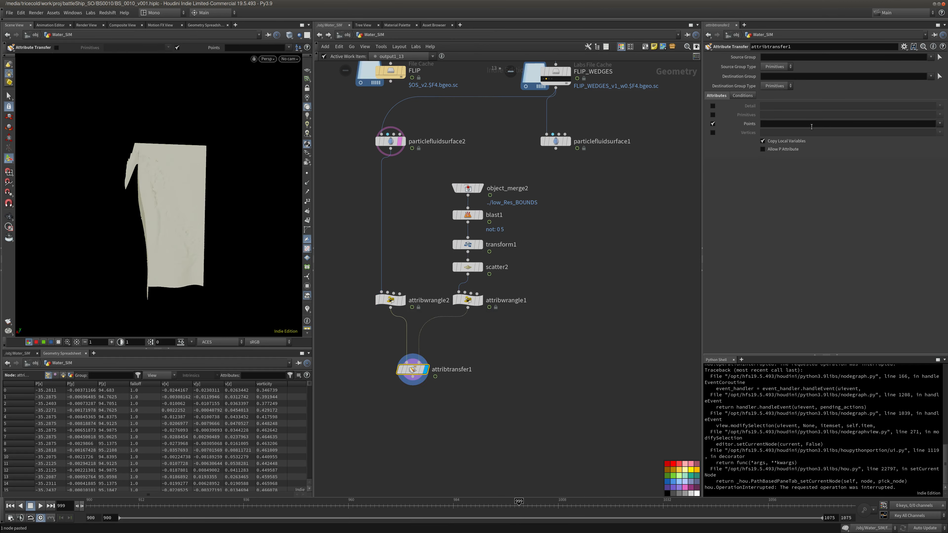
{"action": "left_click", "coordinate": [939, 124]}
{"action": "left_click", "coordinate": [924, 141]}
Add a Color node after attribtransfer1 and set its display flag
{"action": "middle_click_drag", "start_coordinate": [401, 381], "coordinate": [394, 335]}
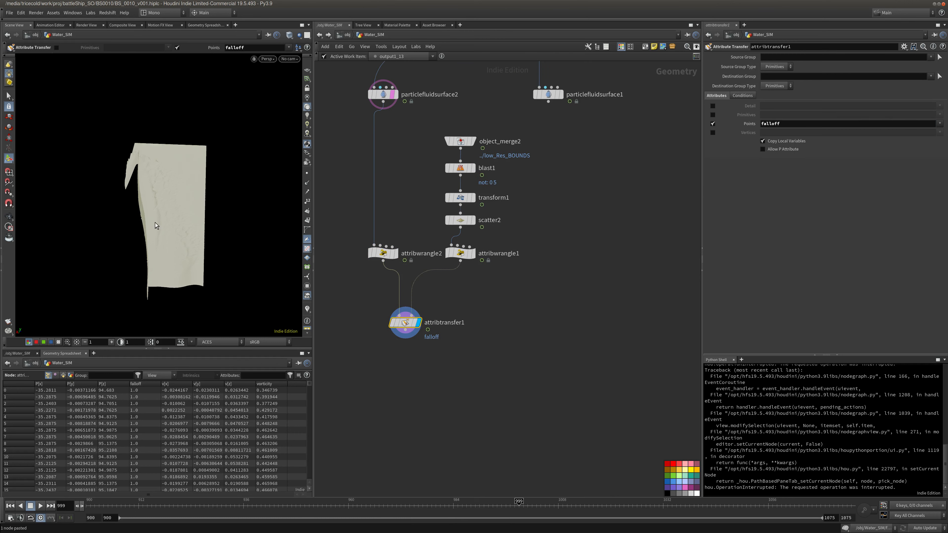
{"action": "key", "text": "Tab"}
{"action": "type", "text": "colo"}
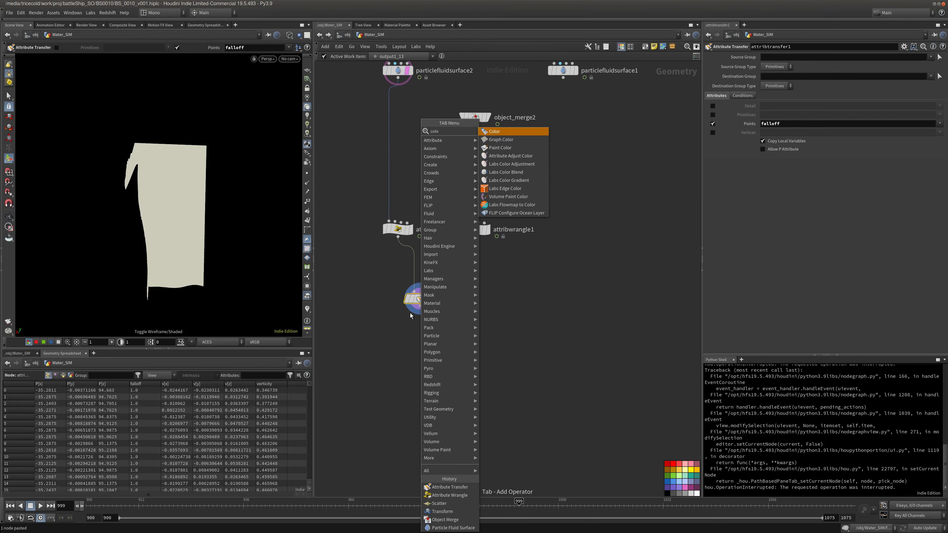
{"action": "key", "text": "Return"}
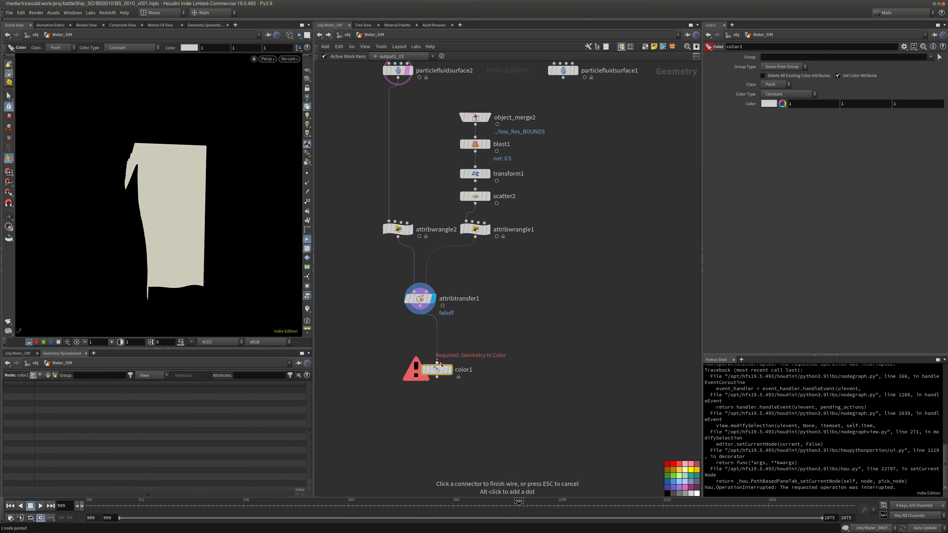
{"action": "left_click", "coordinate": [451, 372]}
{"action": "left_click", "coordinate": [450, 370]}
Place an unconnected Visualize Properties node beside the network and shift it aside
{"action": "key", "text": "Tab"}
{"action": "type", "text": "visu"}
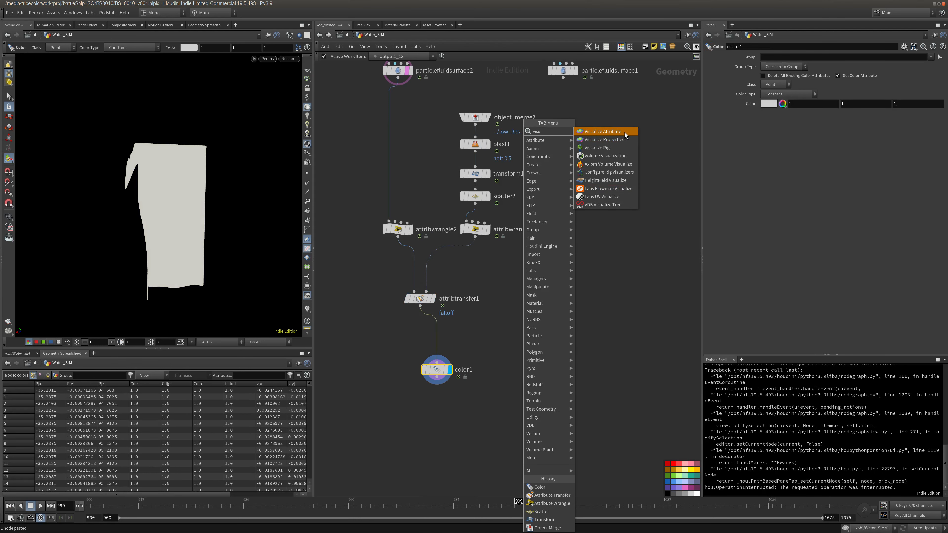
{"action": "left_click", "coordinate": [624, 139]}
{"action": "left_click", "coordinate": [520, 340]}
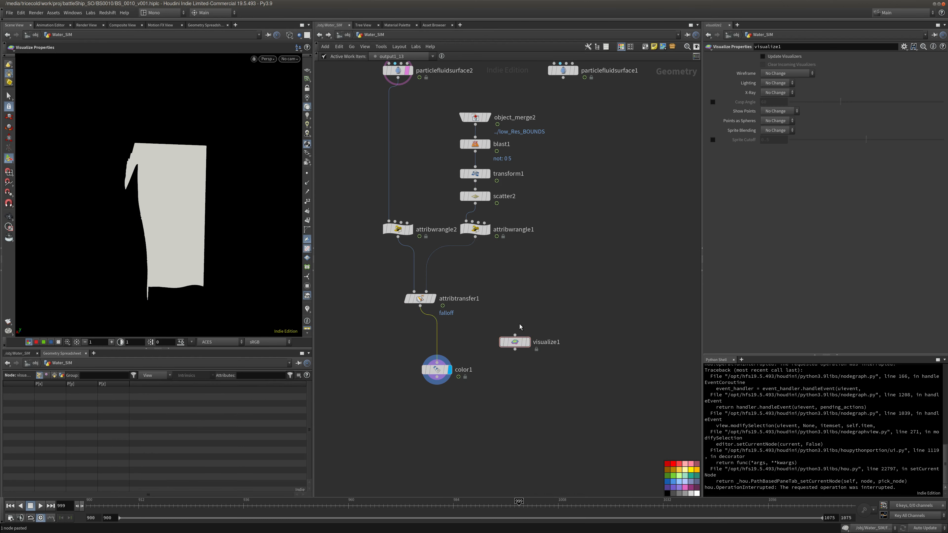
{"action": "left_click_drag", "start_coordinate": [514, 338], "coordinate": [540, 338]}
Insert a Visualize Attribute node between attribtransfer1 and color1 and set its display flag
{"action": "key", "text": "Tab"}
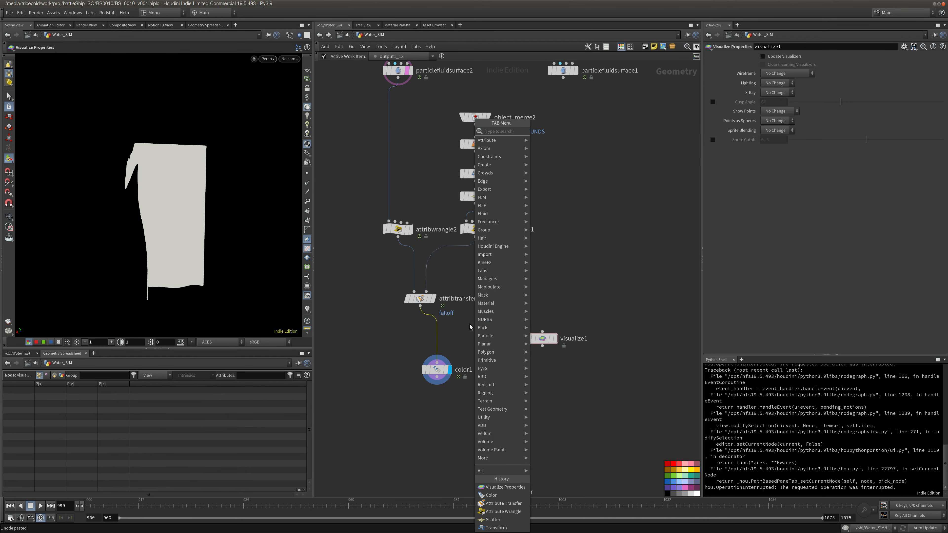
{"action": "type", "text": "vis"}
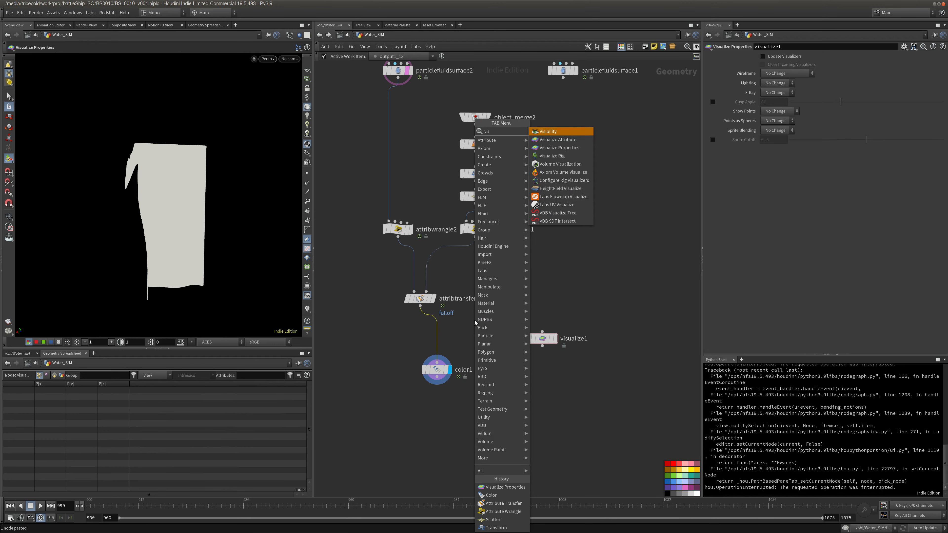
{"action": "left_click", "coordinate": [573, 140]}
{"action": "left_click", "coordinate": [487, 341]}
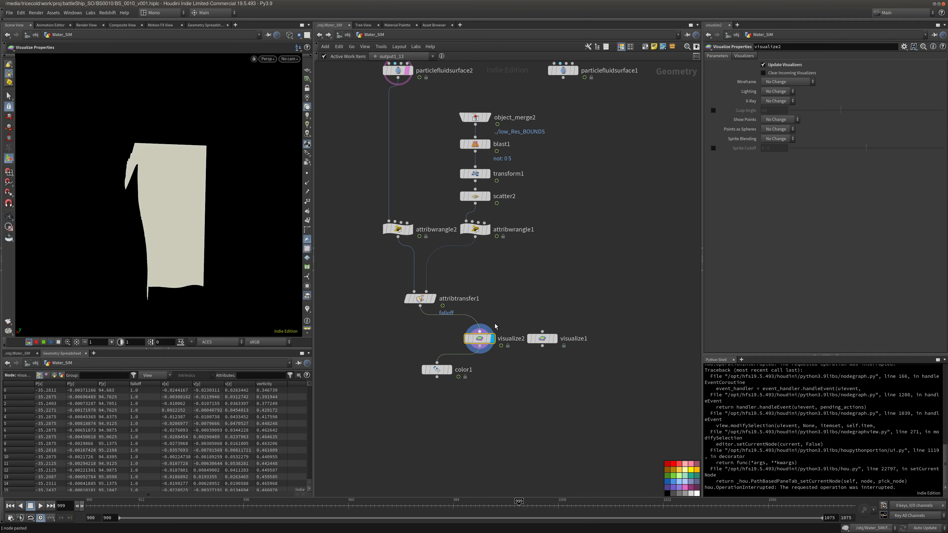
Delete the color1 node and set the color visualizer's attribute on visualize2 to falloff
{"action": "left_click", "coordinate": [761, 59]}
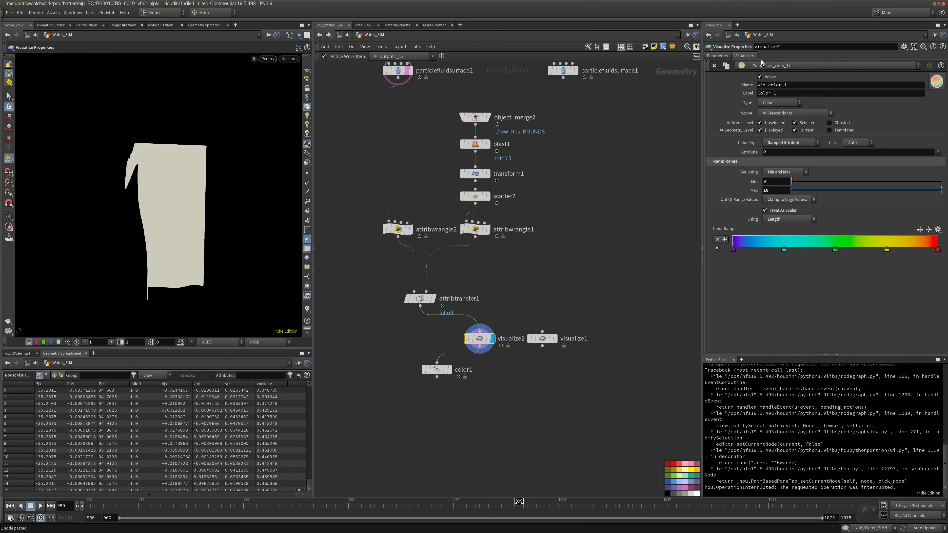
{"action": "left_click", "coordinate": [938, 153]}
{"action": "left_click_drag", "start_coordinate": [471, 389], "coordinate": [417, 356]}
{"action": "key", "text": "Delete"}
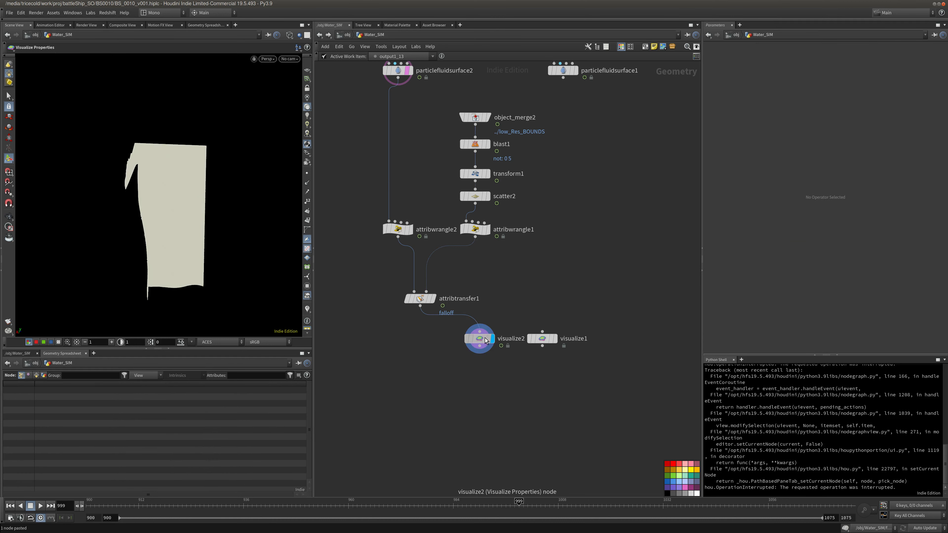
{"action": "left_click", "coordinate": [480, 339]}
{"action": "left_click", "coordinate": [939, 153]}
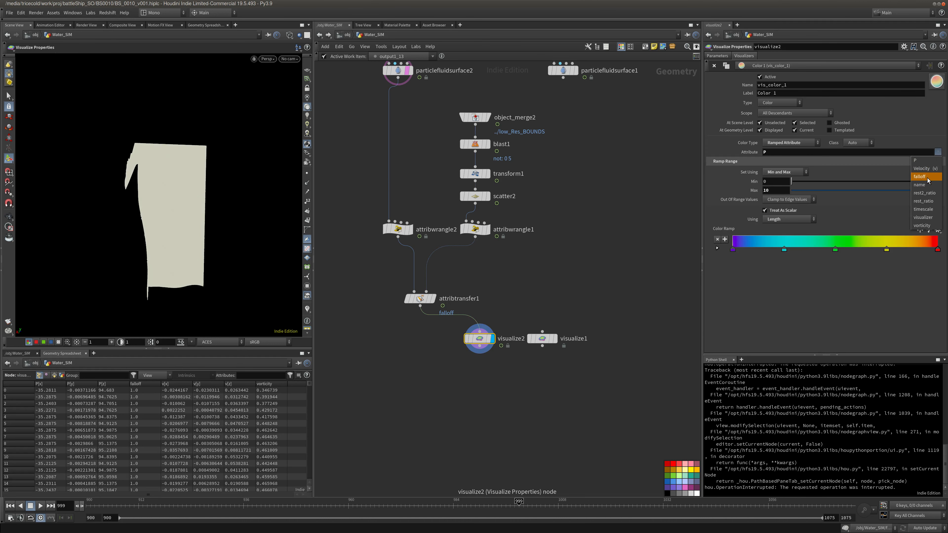
{"action": "left_click", "coordinate": [923, 180]}
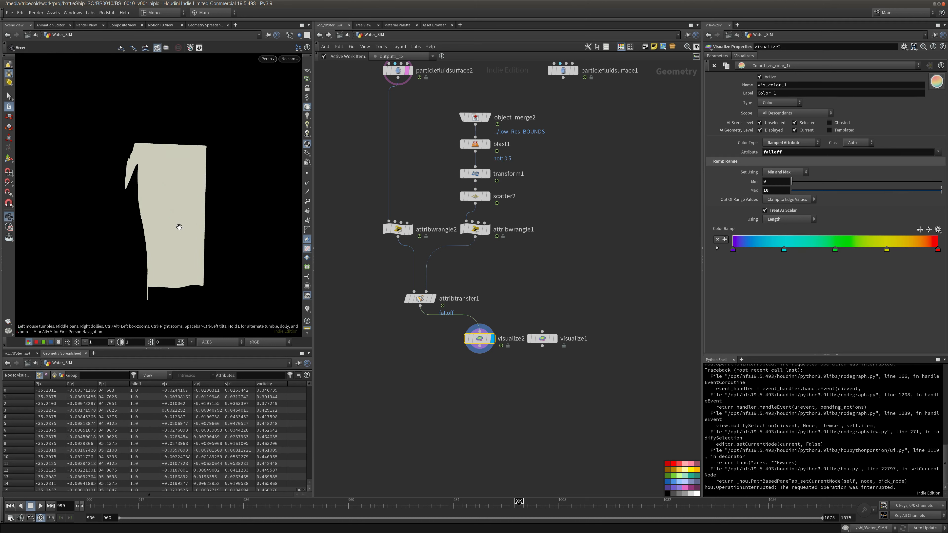
Set the visualizer's ramp maximum to 1 and turn off the template flag on particlefluidsurface2
{"action": "left_click_drag", "start_coordinate": [177, 224], "coordinate": [206, 217], "text": "alt"}
{"action": "left_click_drag", "start_coordinate": [786, 190], "coordinate": [715, 188]}
{"action": "type", "text": "1"}
{"action": "key", "text": "Tab"}
{"action": "left_click", "coordinate": [578, 207]}
{"action": "left_click", "coordinate": [415, 86]}
{"action": "left_click_drag", "start_coordinate": [177, 170], "coordinate": [273, 211]}
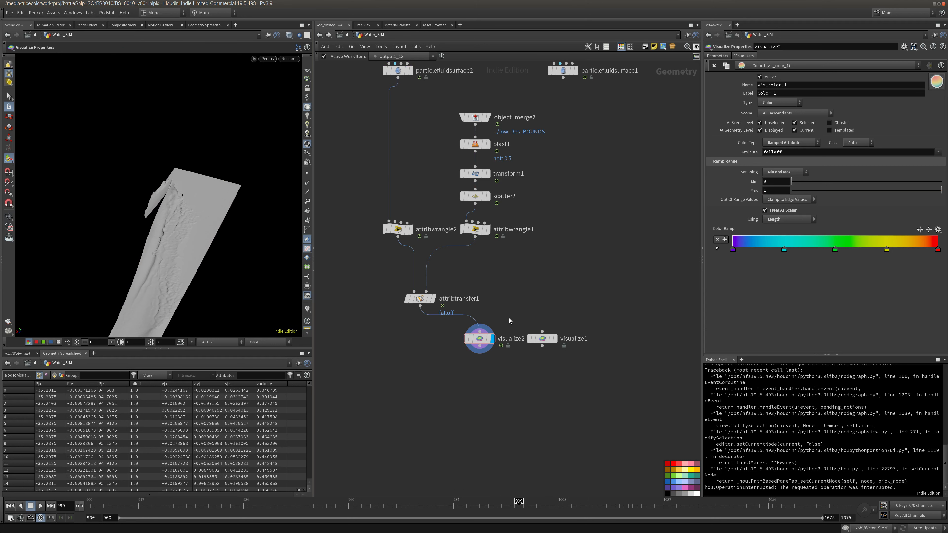
Change visualize2's ramp range setting to Auto and inspect the water surface
{"action": "left_click", "coordinate": [796, 170]}
{"action": "left_click", "coordinate": [784, 173]}
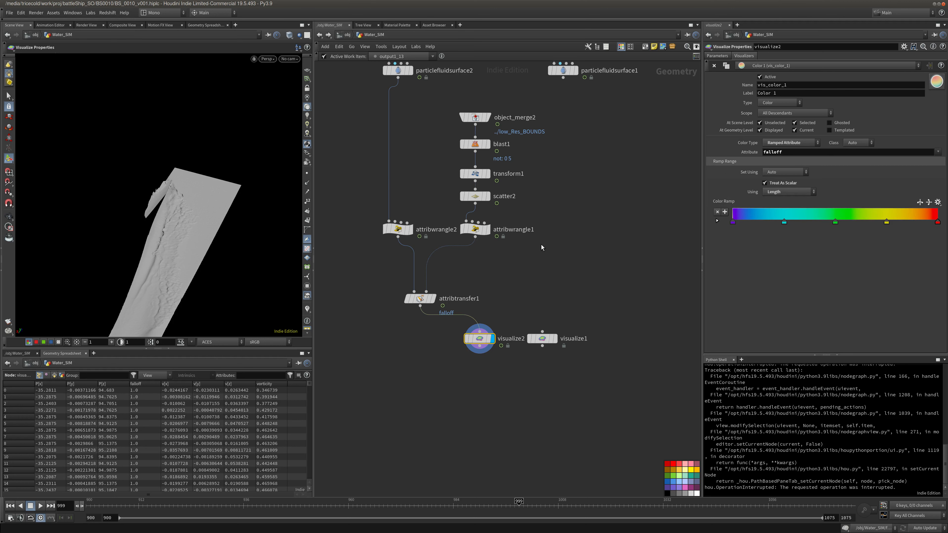
{"action": "middle_click_drag", "start_coordinate": [541, 245], "coordinate": [556, 210]}
{"action": "left_click_drag", "start_coordinate": [184, 238], "coordinate": [195, 238], "text": "alt"}
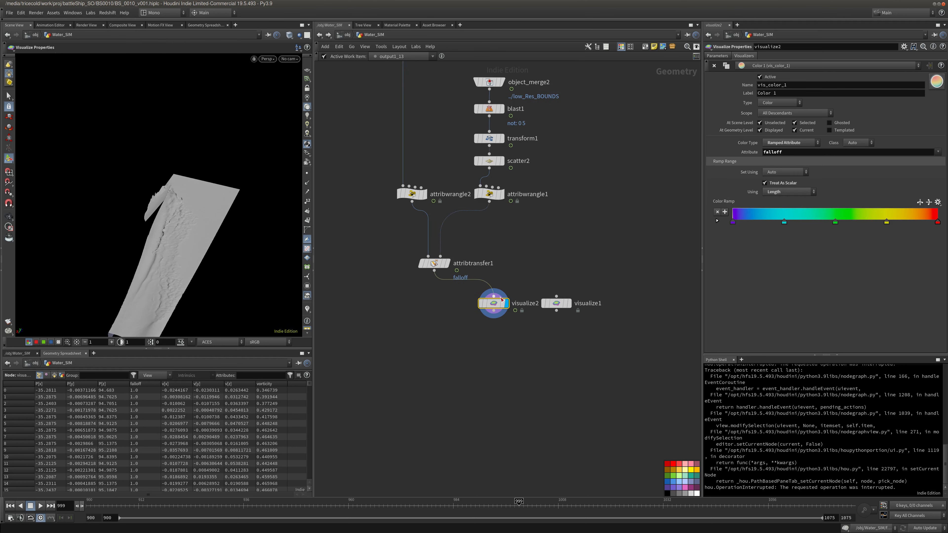
Place a new Color node below attribtransfer1, beside visualize2
{"action": "middle_click_drag", "start_coordinate": [378, 298], "coordinate": [392, 287]}
{"action": "key", "text": "Tab"}
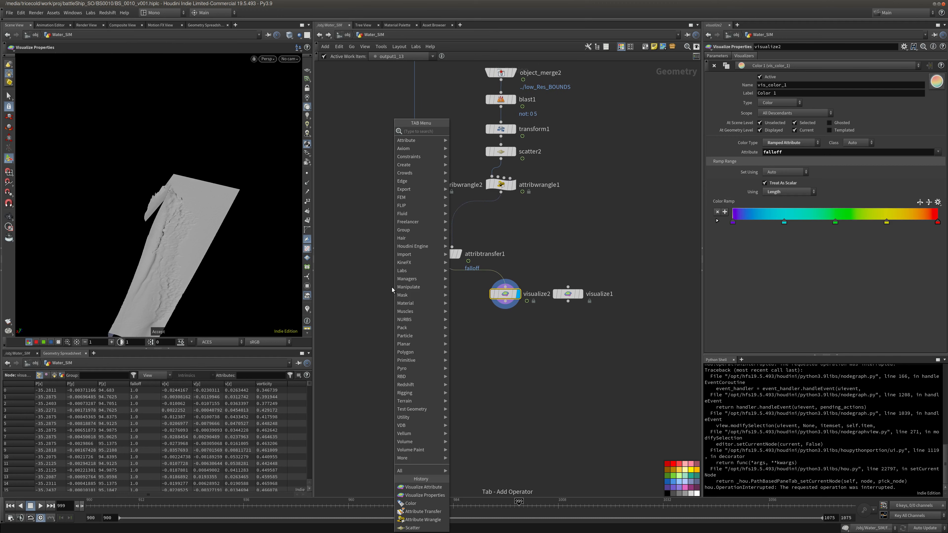
{"action": "type", "text": "colo"}
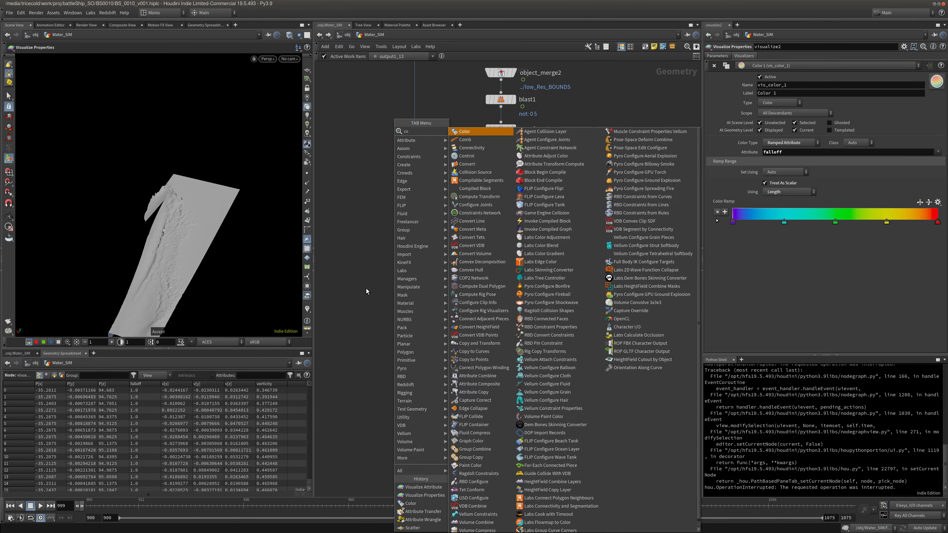
{"action": "left_click", "coordinate": [475, 135]}
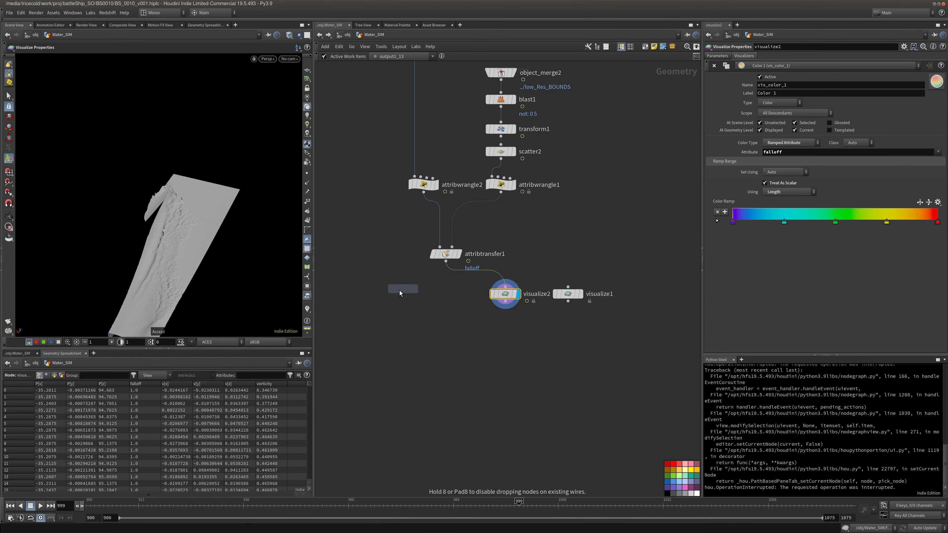
{"action": "left_click", "coordinate": [404, 290]}
Select visualize2 and sort its point data by falloff to check the transferred values
{"action": "left_click", "coordinate": [505, 294]}
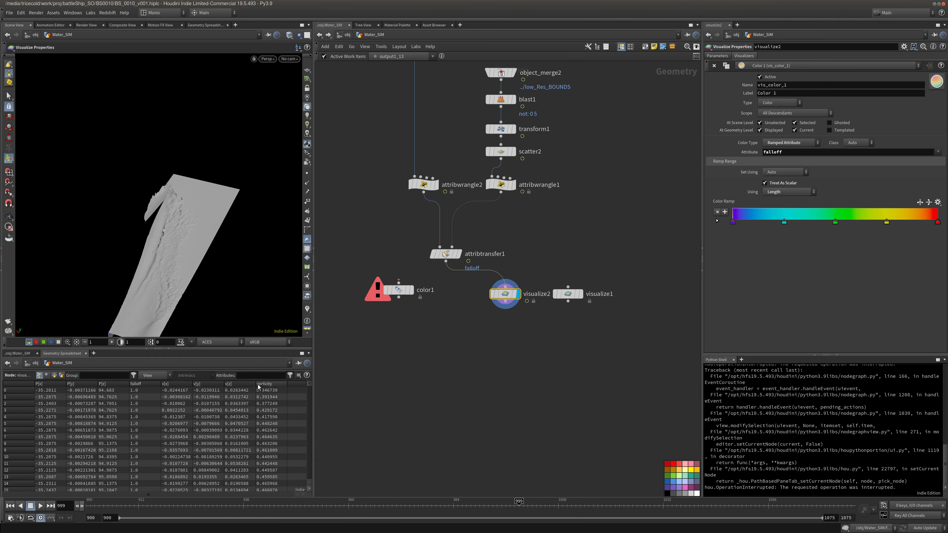
{"action": "left_click", "coordinate": [147, 384]}
{"action": "left_click", "coordinate": [148, 384]}
{"action": "left_click", "coordinate": [152, 384]}
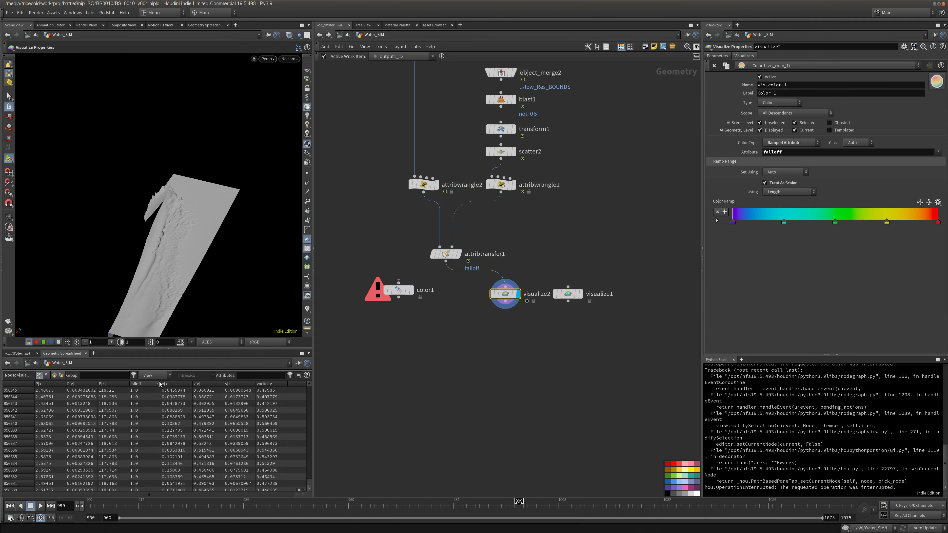
Wire color1 to attribtransfer1, set its display flag, and change its color type to Ramp from Attribute
{"action": "left_click", "coordinate": [394, 290]}
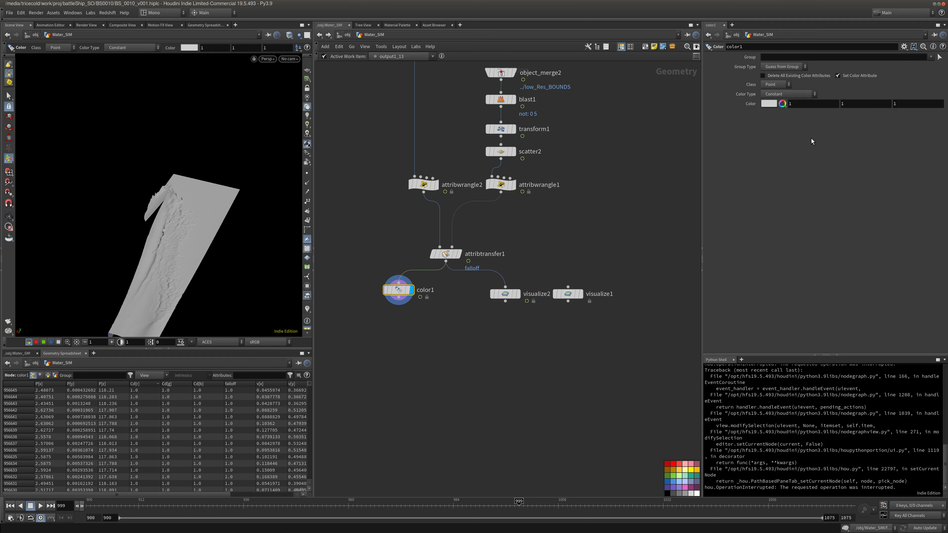
{"action": "left_click", "coordinate": [776, 93]}
{"action": "left_click", "coordinate": [799, 127]}
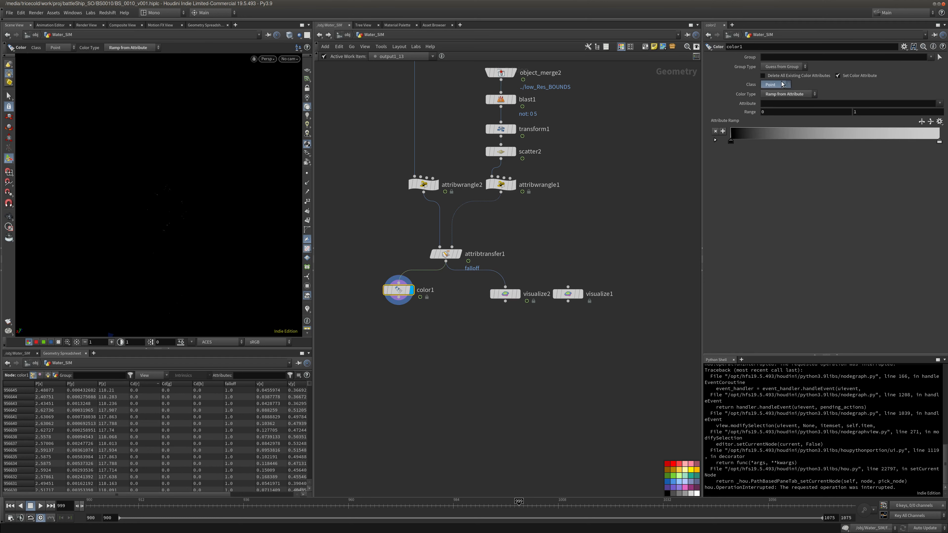
Set color1's ramp attribute to falloff and inspect the colored water surface
{"action": "left_click", "coordinate": [784, 84]}
{"action": "left_click", "coordinate": [912, 92]}
{"action": "left_click", "coordinate": [940, 103]}
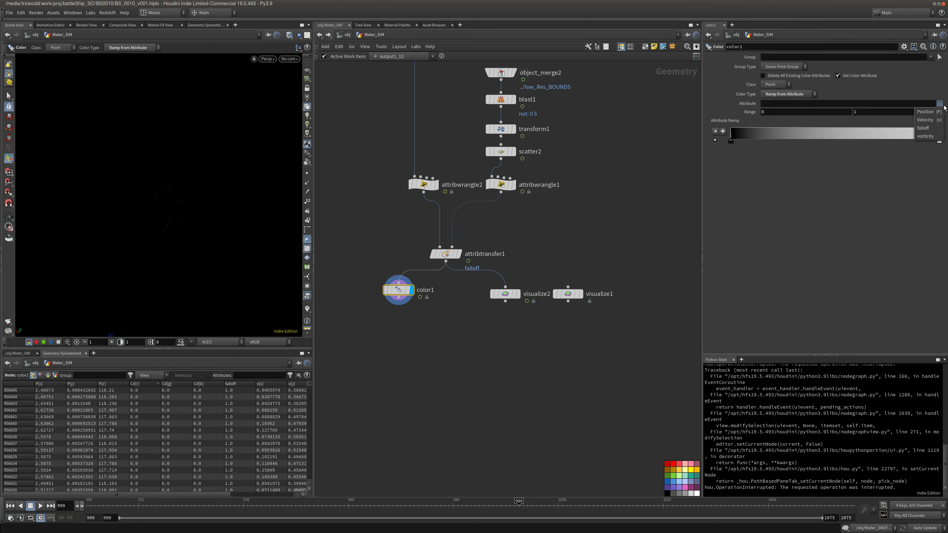
{"action": "left_click", "coordinate": [930, 124]}
{"action": "left_click_drag", "start_coordinate": [137, 248], "coordinate": [224, 188]}
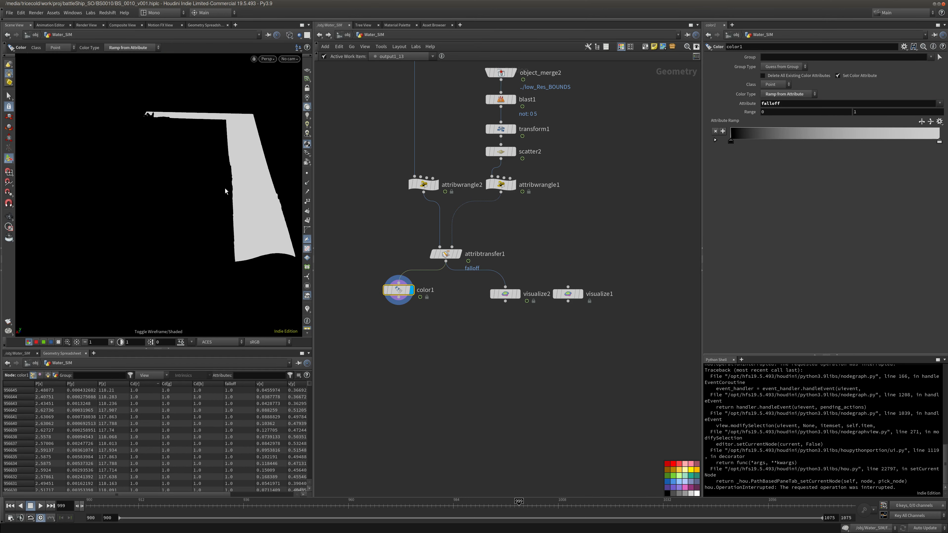
Set attribtransfer1's distance threshold to 0 and blend width to 10, and inspect the falloff gradient through color1
{"action": "key", "text": "Up"}
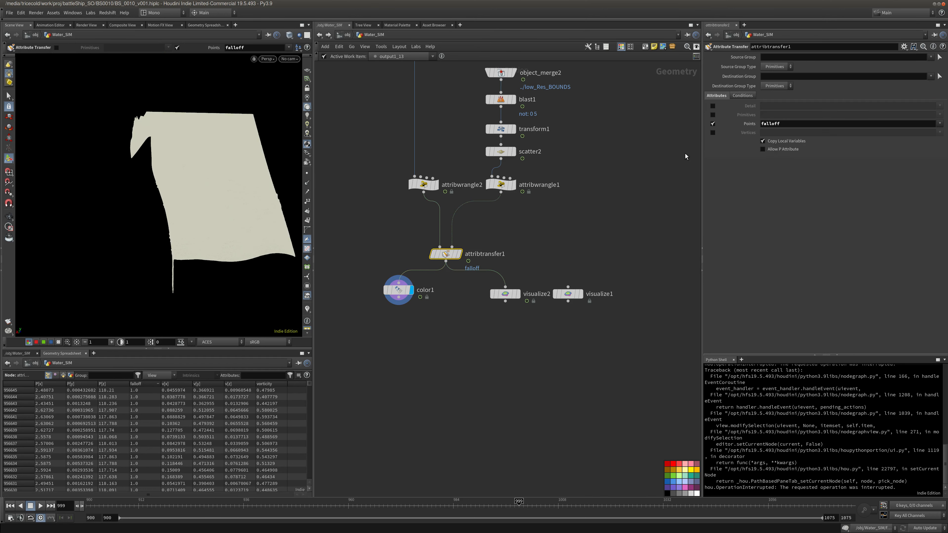
{"action": "left_click", "coordinate": [747, 97]}
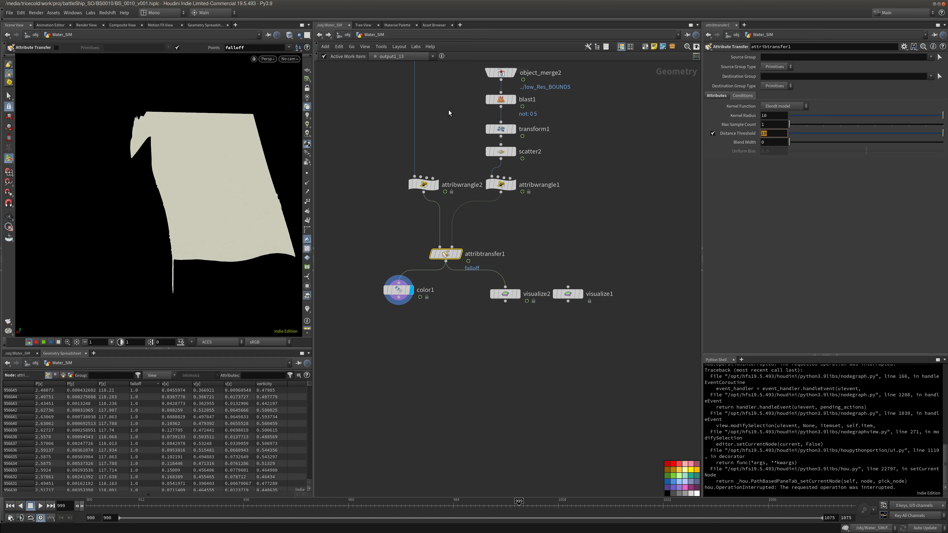
{"action": "key", "text": "Tab"}
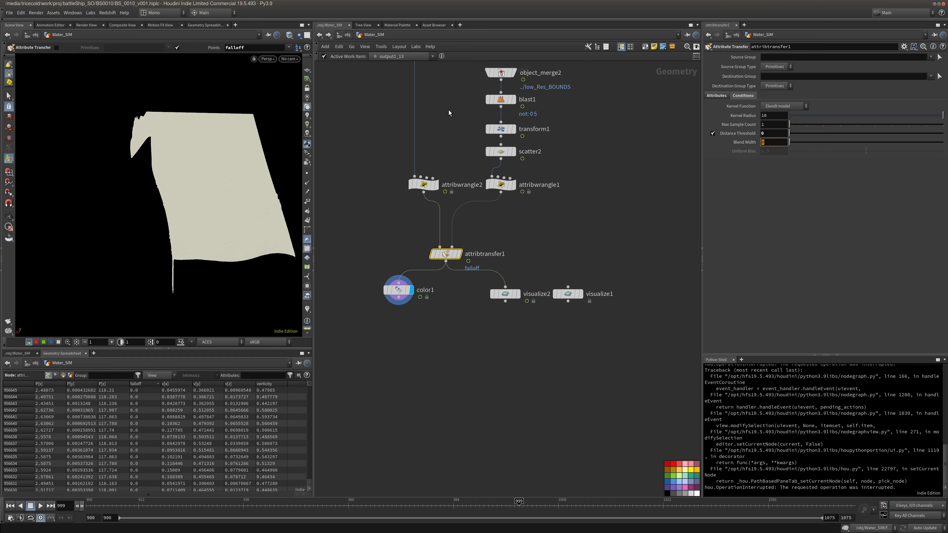
{"action": "key", "text": "Tab"}
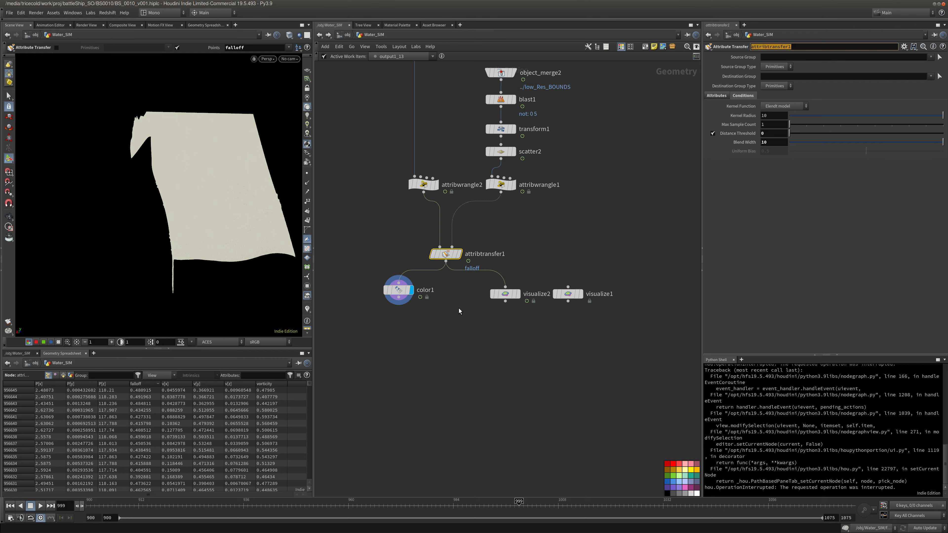
{"action": "left_click", "coordinate": [398, 290]}
{"action": "left_click_drag", "start_coordinate": [247, 202], "coordinate": [233, 220]}
{"action": "key", "text": "Escape"}
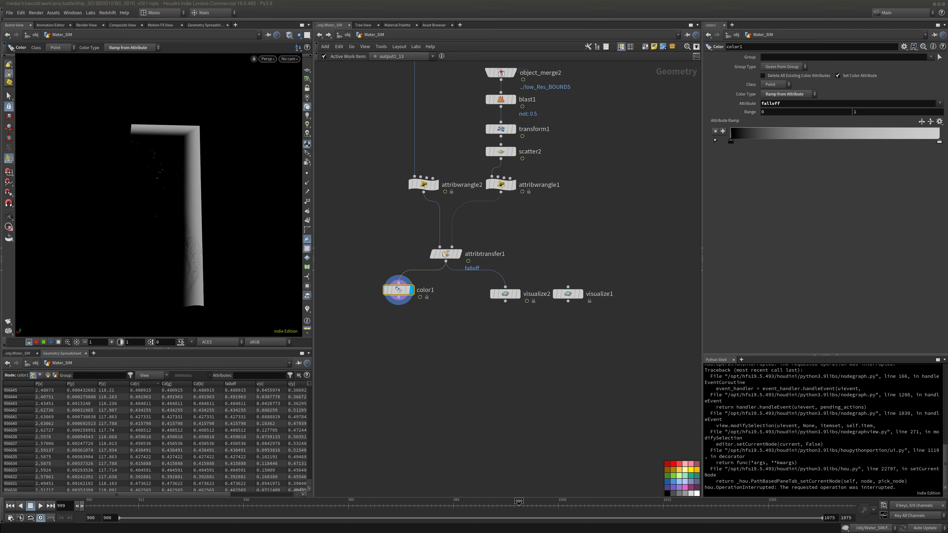
Add a Point VOP node below attribtransfer1 and wire it to that node's output
{"action": "key", "text": "Tab"}
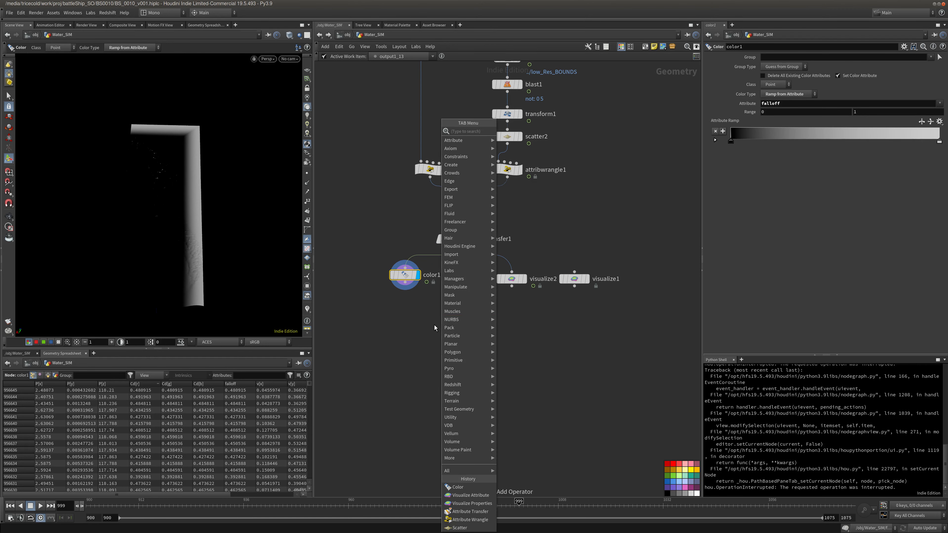
{"action": "type", "text": "pointv"}
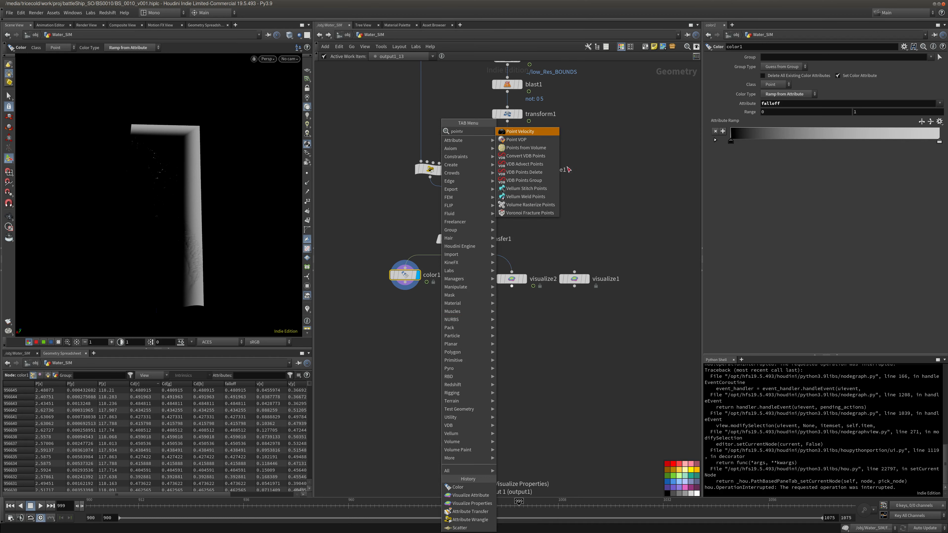
{"action": "key", "text": "Down"}
{"action": "key", "text": "Return"}
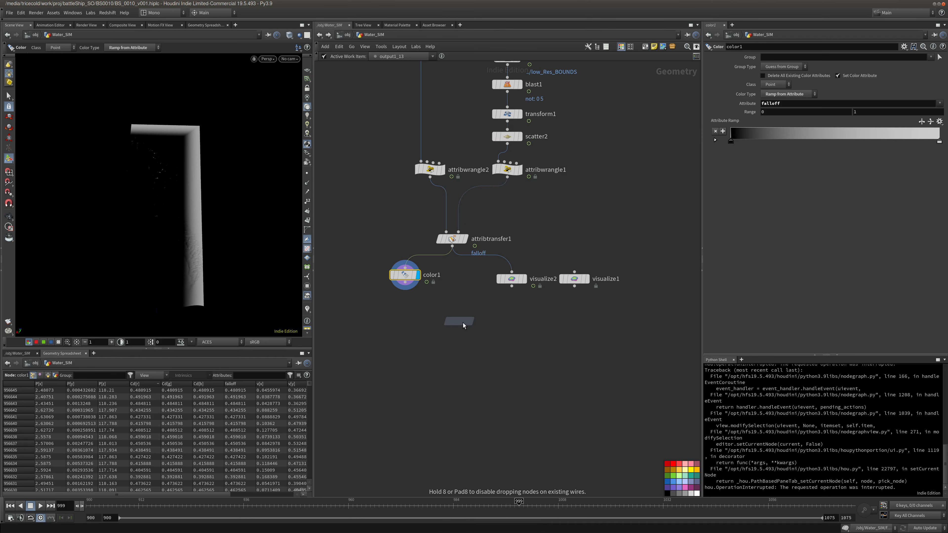
{"action": "left_click", "coordinate": [449, 328]}
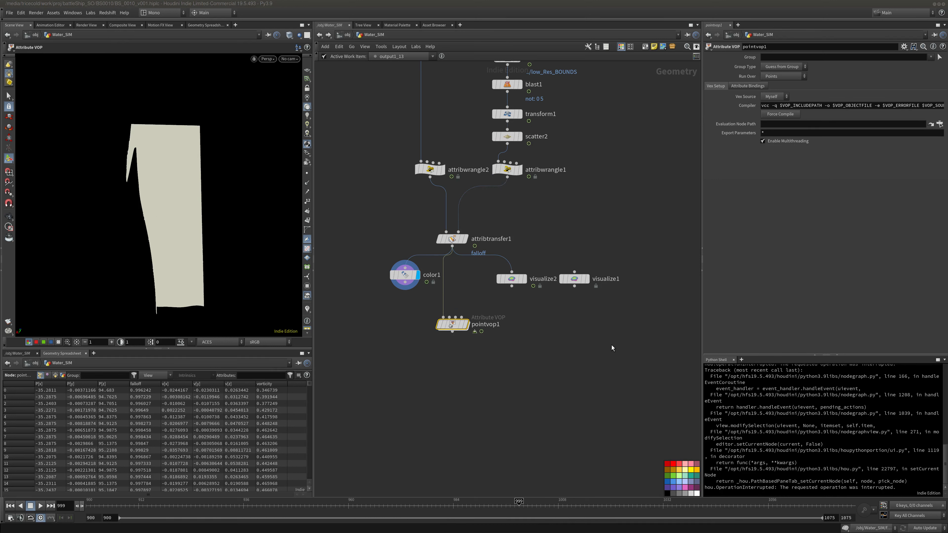
Set the display flag on pointvop1 and delete the visualize1 and visualize2 nodes
{"action": "left_click", "coordinate": [466, 324]}
{"action": "left_click_drag", "start_coordinate": [453, 326], "coordinate": [454, 307]}
{"action": "left_click_drag", "start_coordinate": [647, 251], "coordinate": [535, 264]}
{"action": "key", "text": "Delete"}
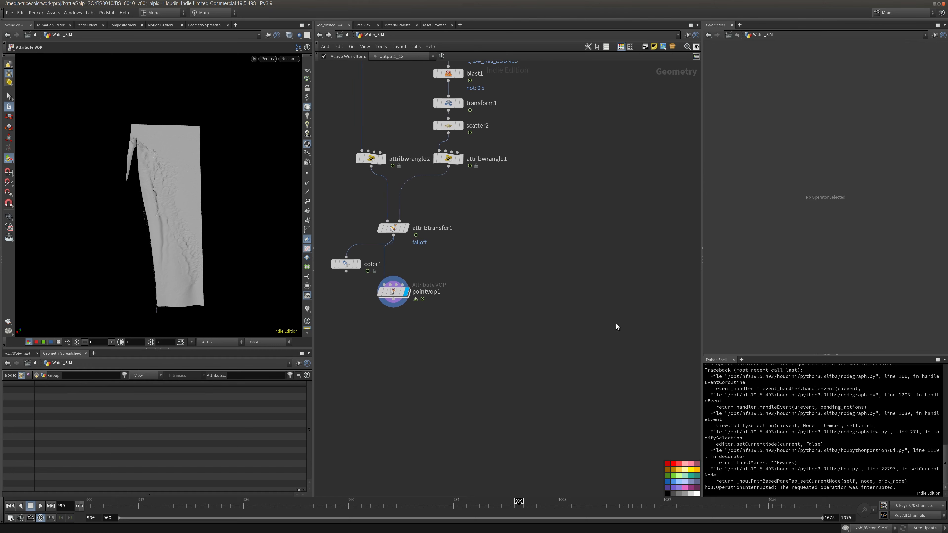
Add an Object Merge node beside pointvop1
{"action": "key", "text": "Tab"}
{"action": "type", "text": "obj"}
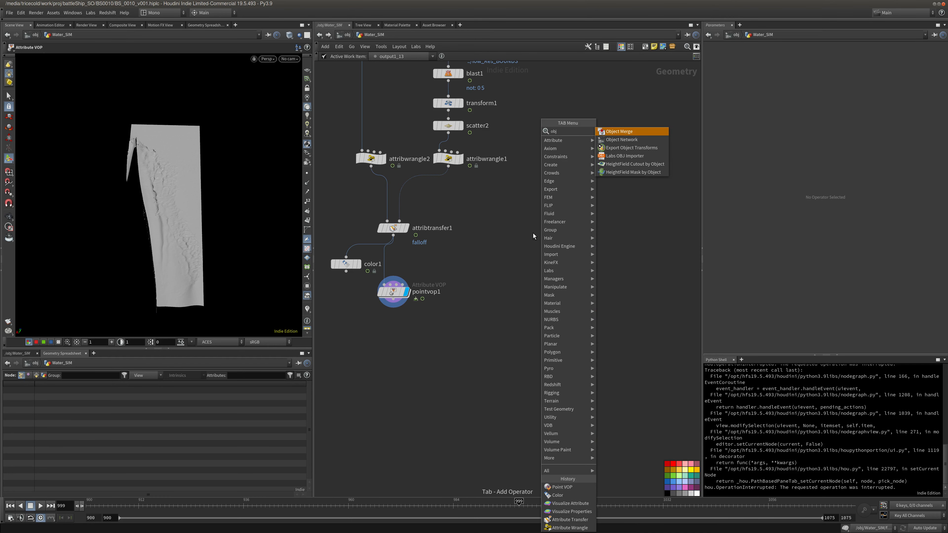
{"action": "left_click", "coordinate": [645, 131]}
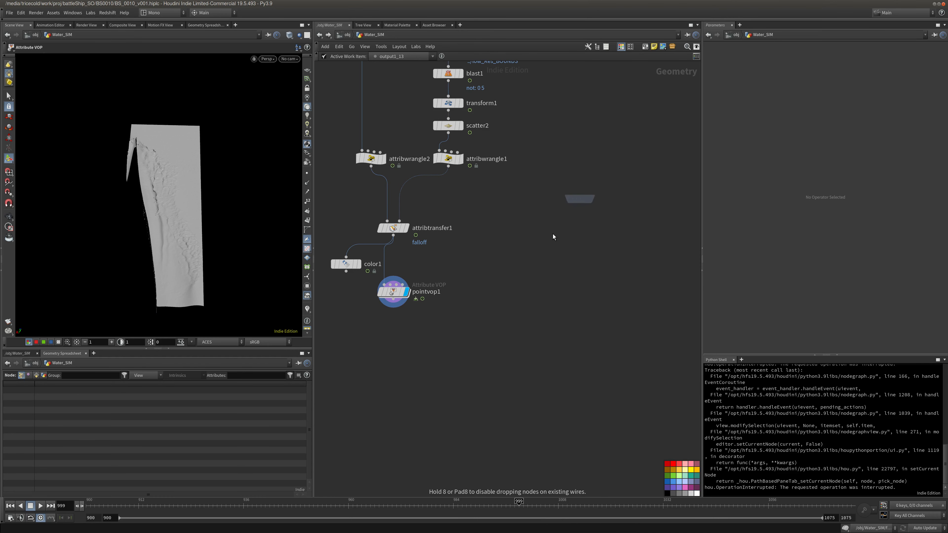
{"action": "left_click", "coordinate": [508, 293]}
{"action": "left_click", "coordinate": [776, 113]}
{"action": "left_click", "coordinate": [782, 120]}
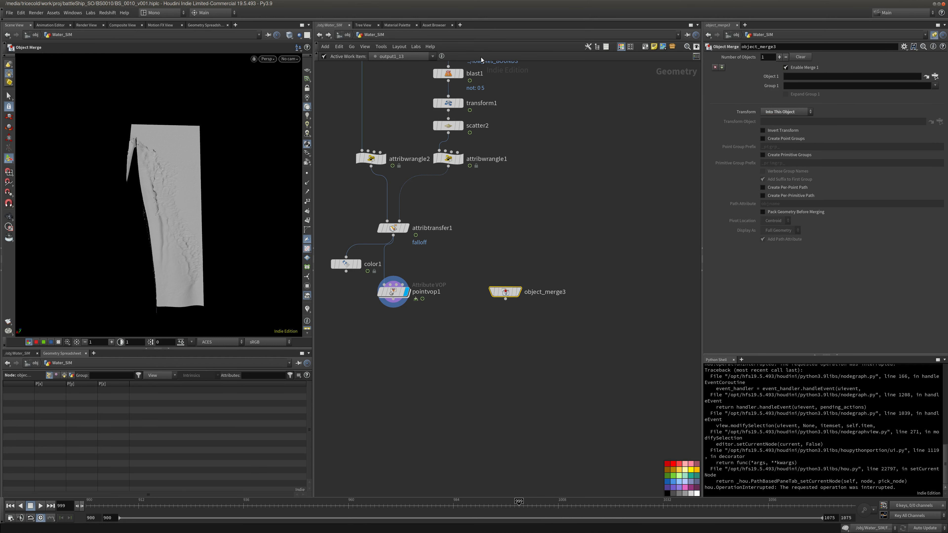
Reference merge_spectra from the ocean_surface network as object_merge3's Object 1 and return to the Water_SIM network
{"action": "left_click", "coordinate": [347, 34]}
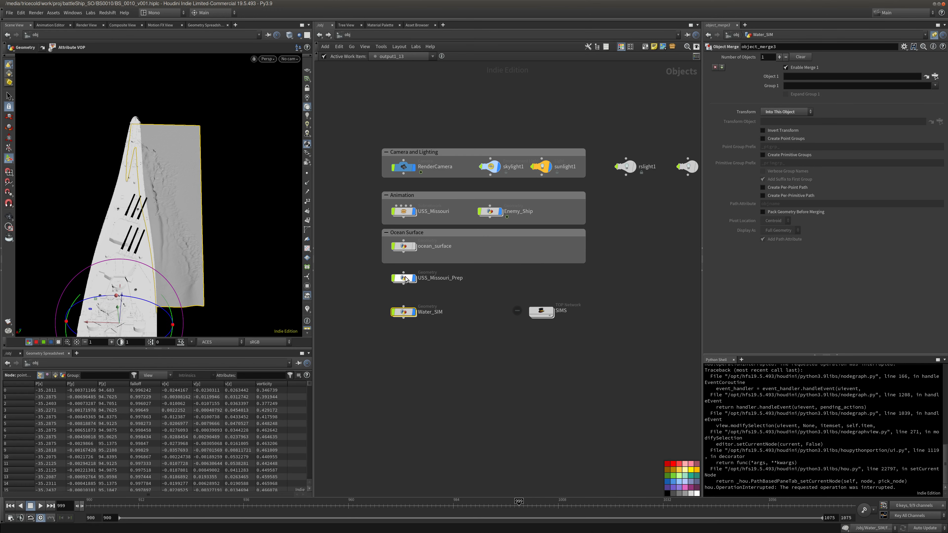
{"action": "left_click", "coordinate": [406, 248]}
{"action": "key", "text": "i"}
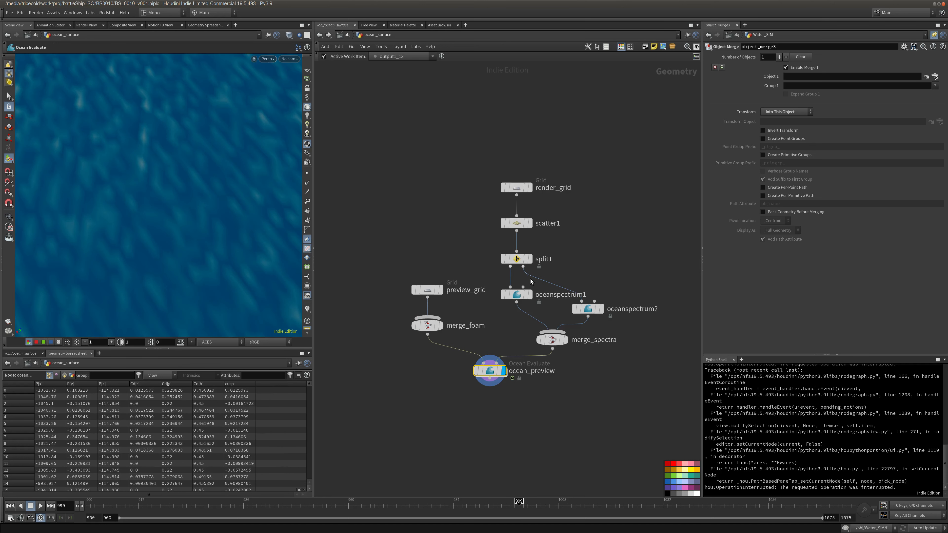
{"action": "left_click_drag", "start_coordinate": [554, 338], "coordinate": [805, 77]}
{"action": "left_click", "coordinate": [320, 35]}
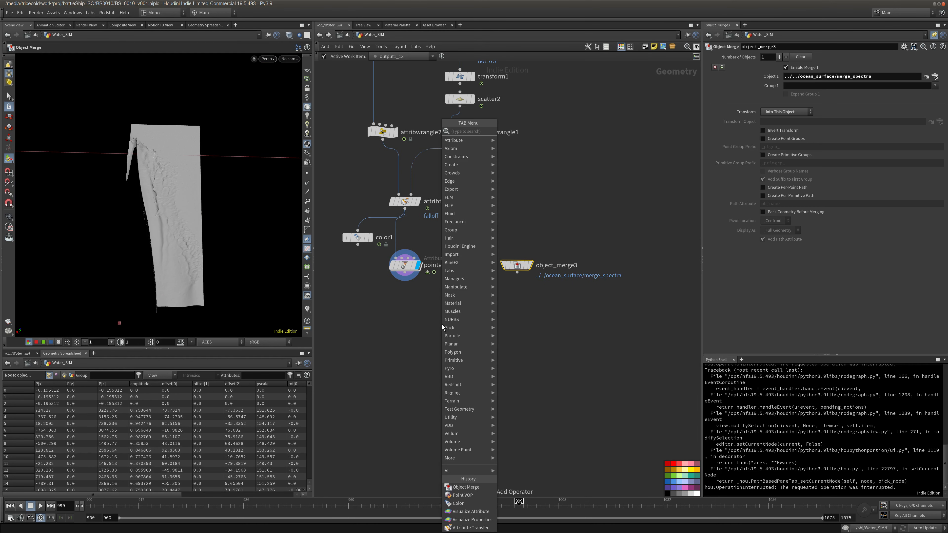
Add an Ocean Evaluate node below pointvop1 and object_merge3
{"action": "key", "text": "Tab"}
{"action": "type", "text": "ocea"}
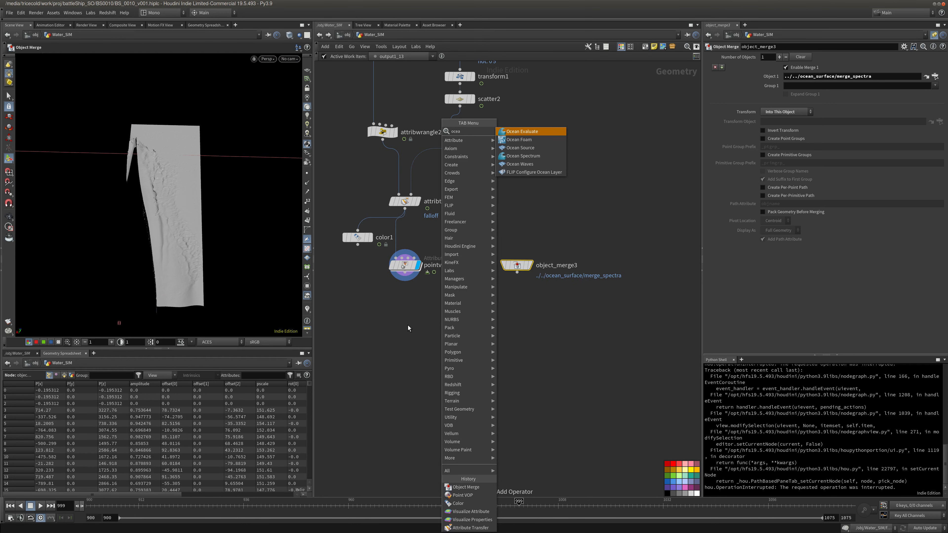
{"action": "left_click", "coordinate": [544, 132]}
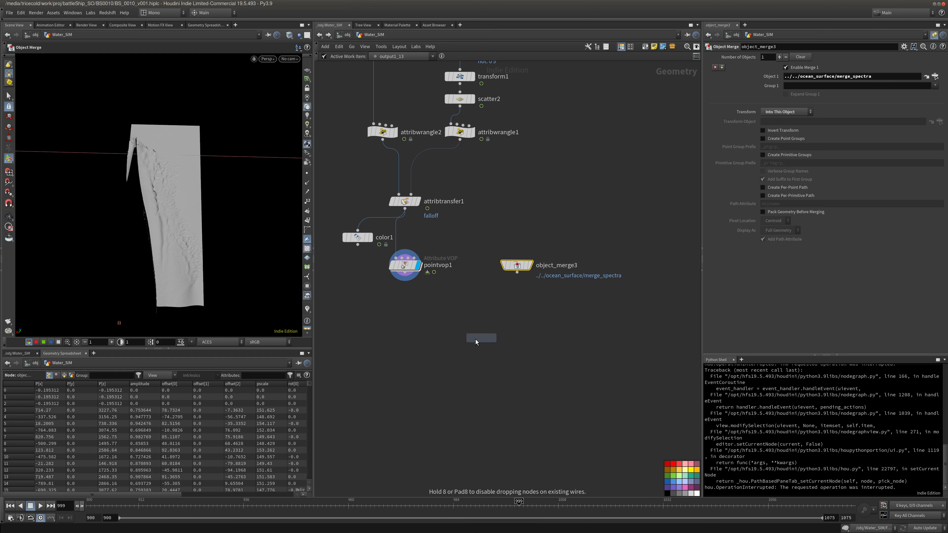
{"action": "left_click", "coordinate": [472, 329]}
{"action": "left_click", "coordinate": [465, 327]}
Wire pointvop1 and object_merge3 into oceanevaluate1's first and second inputs, display it, and inspect the displaced surface
{"action": "left_click", "coordinate": [517, 272]}
{"action": "left_click", "coordinate": [481, 339]}
{"action": "left_click", "coordinate": [482, 337]}
{"action": "left_click_drag", "start_coordinate": [472, 337], "coordinate": [462, 338]}
{"action": "key", "text": "Escape"}
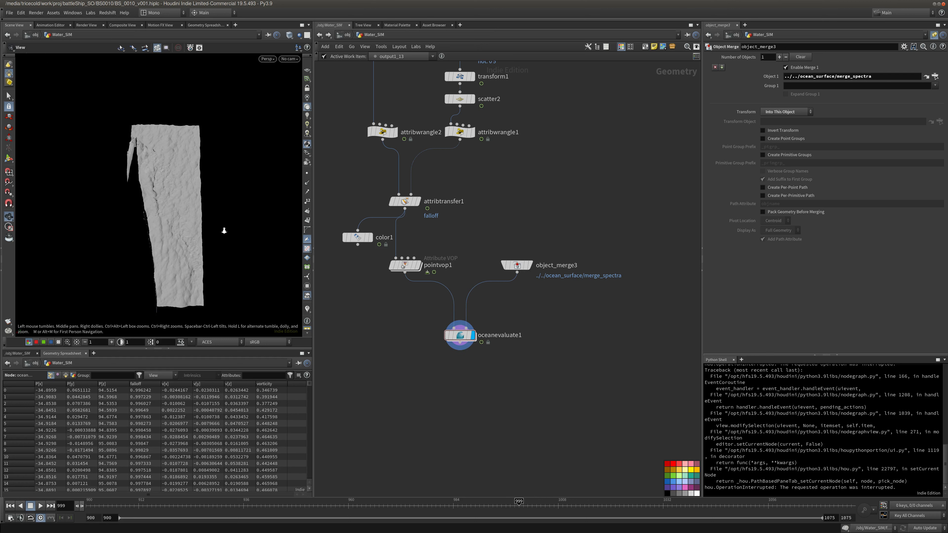
{"action": "left_click_drag", "start_coordinate": [222, 228], "coordinate": [166, 220]}
{"action": "key", "text": "Return"}
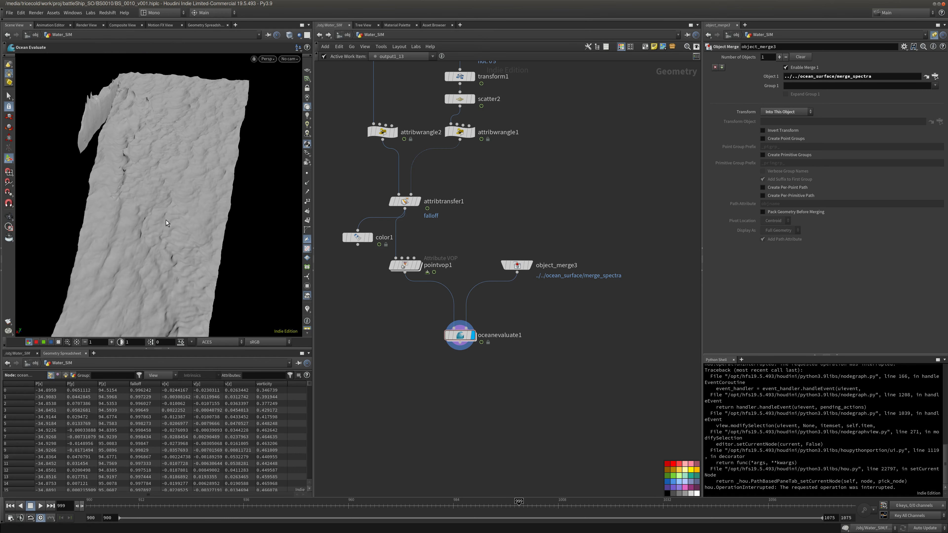
Display pointvop1, enter its VEX network, and spread the geometry global and output nodes far apart
{"action": "left_click", "coordinate": [418, 264]}
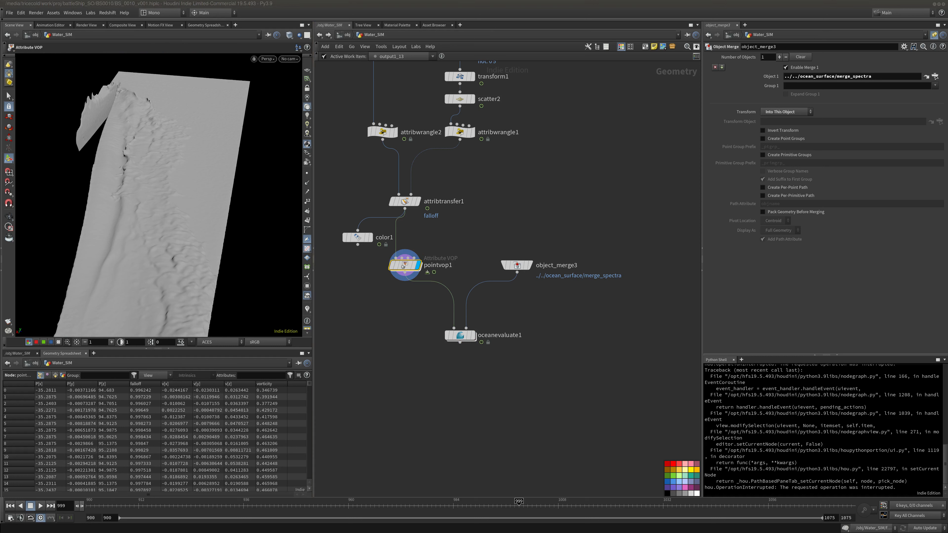
{"action": "double_click", "coordinate": [405, 266]}
{"action": "scroll", "coordinate": [496, 238], "scroll_direction": "down", "scroll_amount": 4}
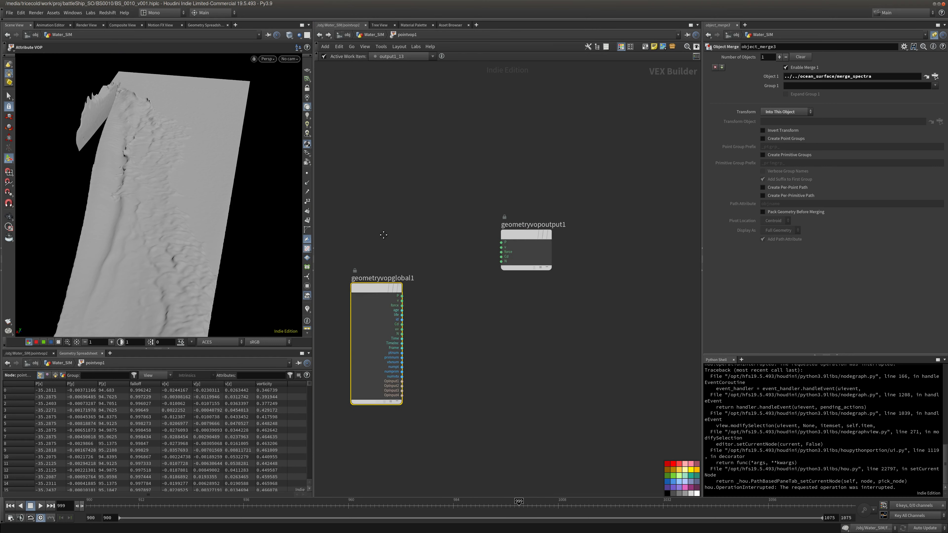
{"action": "left_click_drag", "start_coordinate": [367, 224], "coordinate": [336, 216]}
{"action": "left_click_drag", "start_coordinate": [475, 191], "coordinate": [671, 224]}
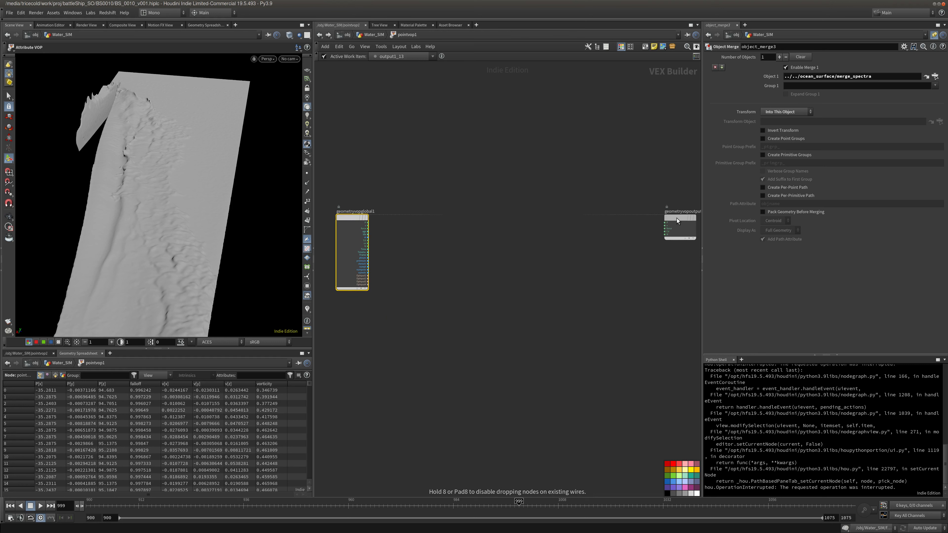
{"action": "key", "text": "Tab"}
{"action": "type", "text": "nb"}
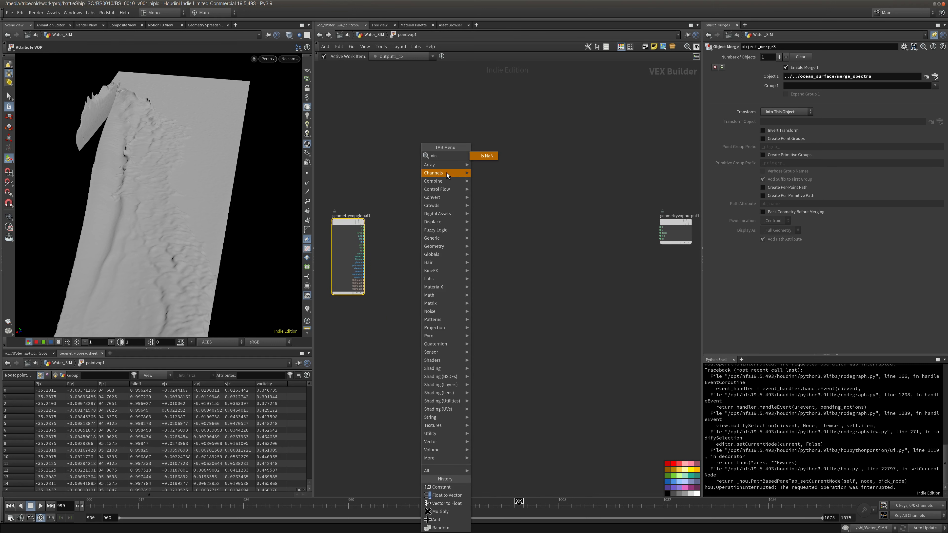
{"action": "left_click", "coordinate": [388, 172]}
Add a Bind node above geometryvopglobal1 and set its parameter name to falloff
{"action": "key", "text": "Tab"}
{"action": "type", "text": "bind"}
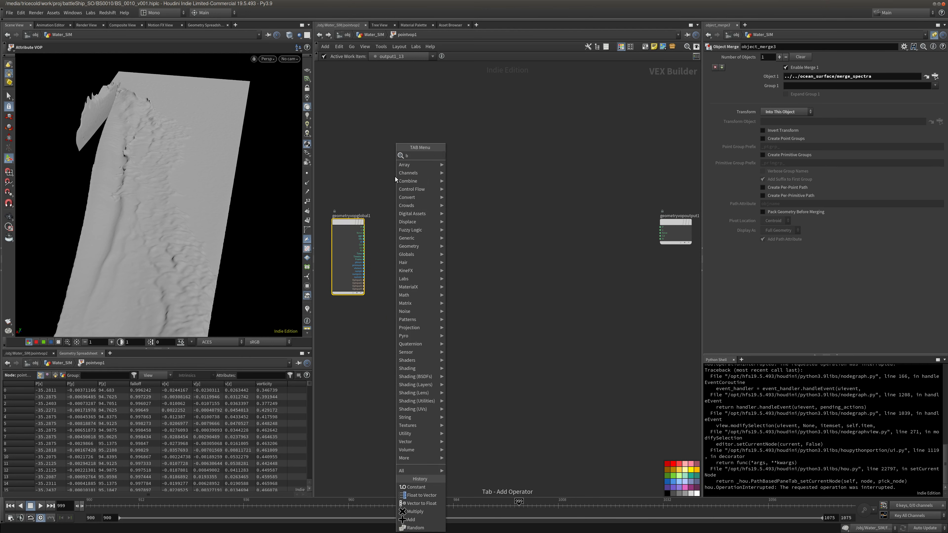
{"action": "left_click", "coordinate": [456, 156]}
{"action": "left_click", "coordinate": [381, 152]}
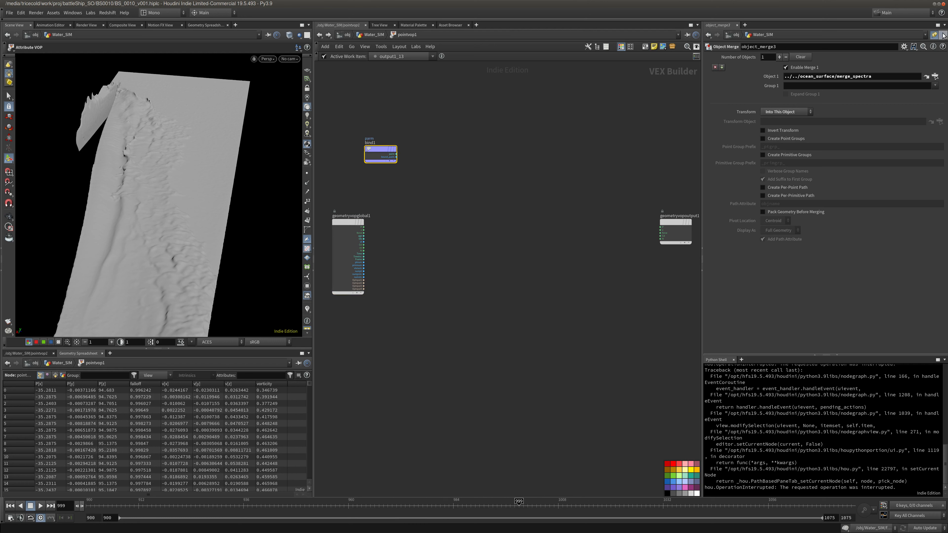
{"action": "double_click", "coordinate": [806, 57]}
{"action": "type", "text": "f"}
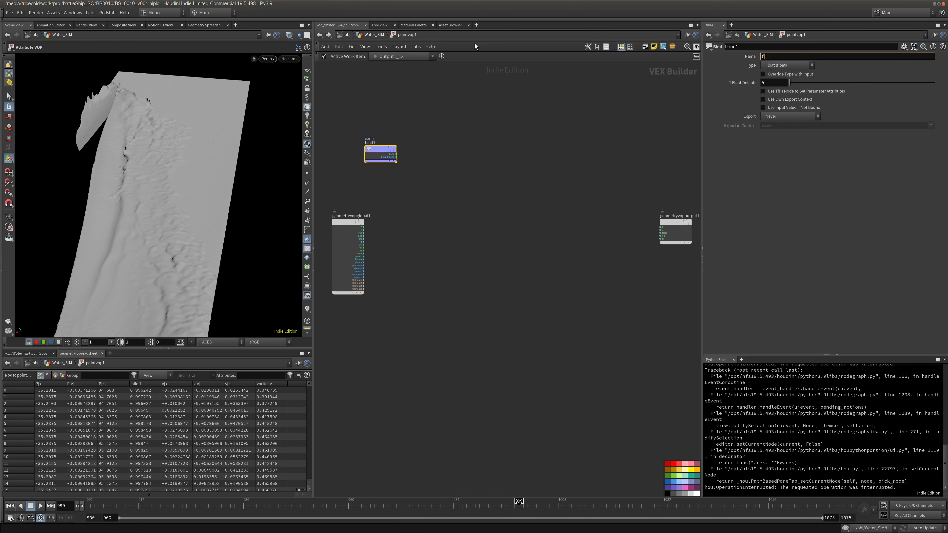
{"action": "type", "text": "alloff"}
{"action": "key", "text": "Return"}
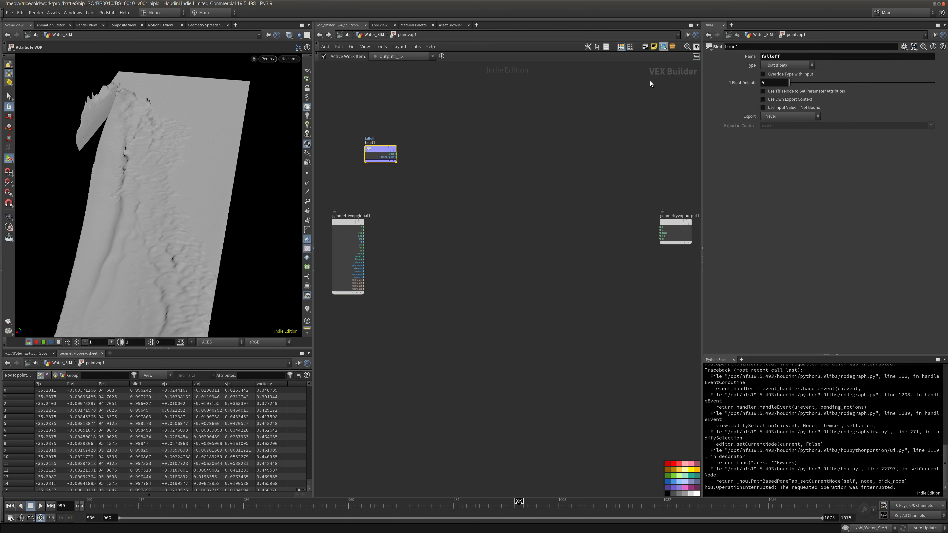
Wire bind1's falloff output into the Cd input of geometryvopoutput1 inside pointvop1
{"action": "left_click", "coordinate": [375, 35]}
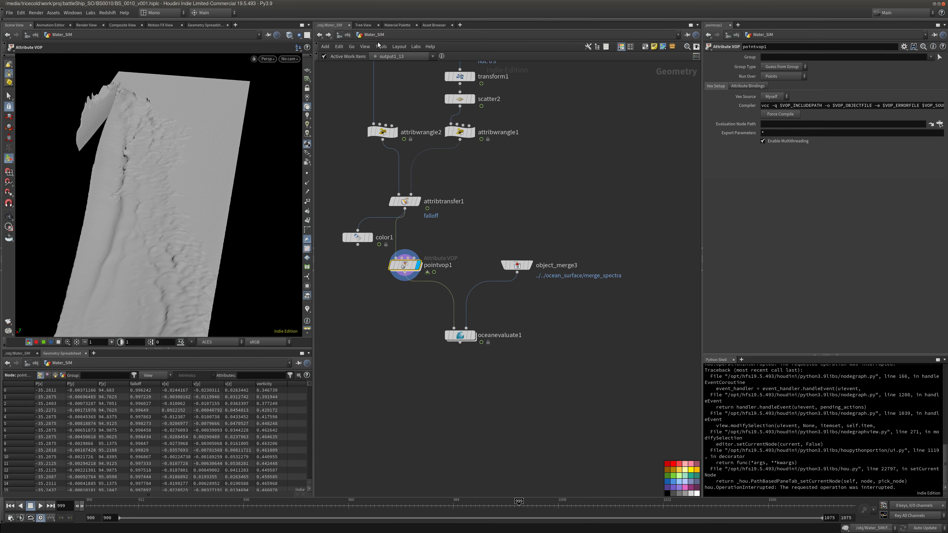
{"action": "double_click", "coordinate": [406, 266]}
{"action": "left_click_drag", "start_coordinate": [396, 153], "coordinate": [660, 236]}
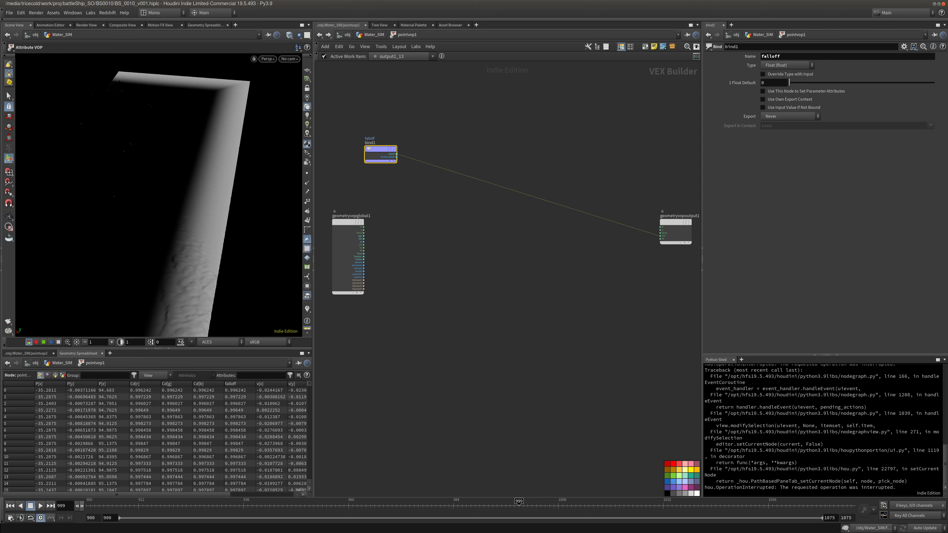
Insert a Negate node on the wire between bind1 and geometryvopoutput1, close beside bind1
{"action": "middle_click_drag", "start_coordinate": [472, 229], "coordinate": [448, 239]}
{"action": "key", "text": "Tab"}
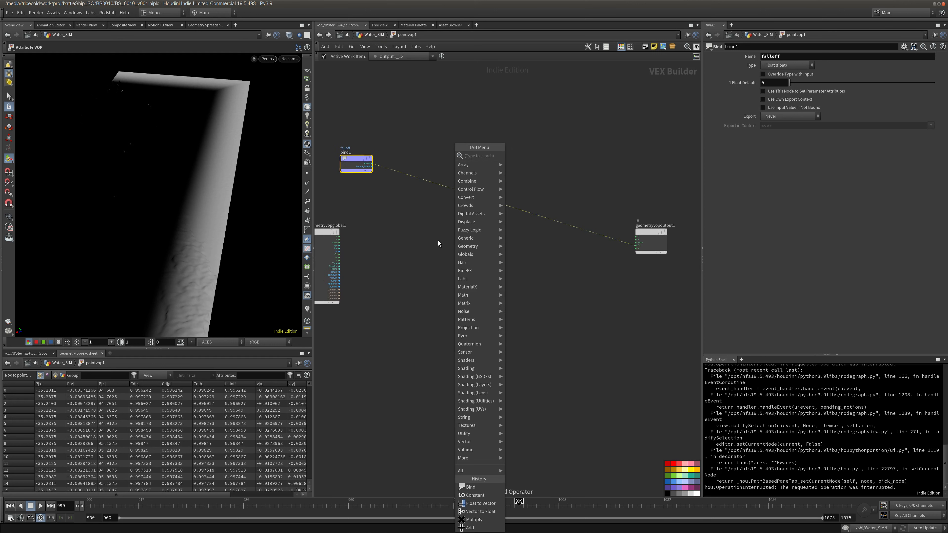
{"action": "type", "text": "neg"}
{"action": "left_click", "coordinate": [526, 157]}
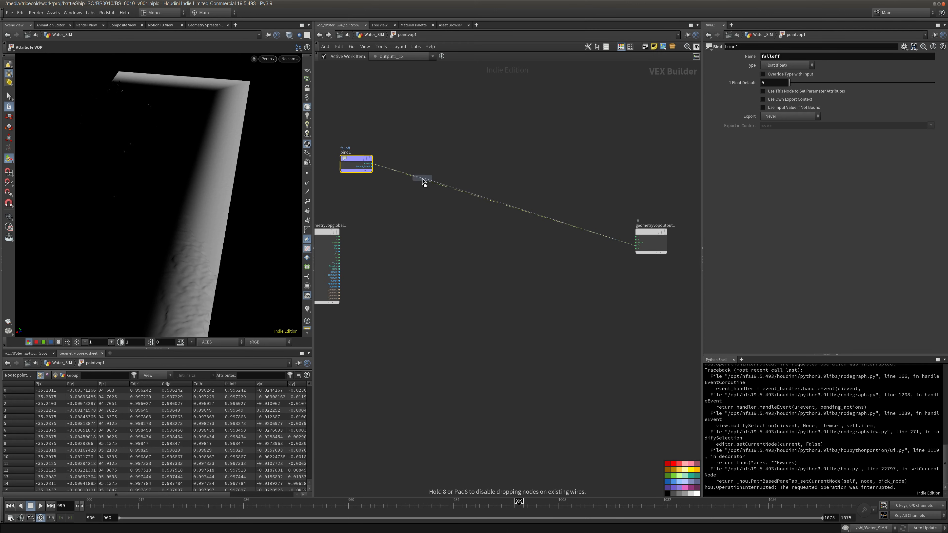
{"action": "left_click", "coordinate": [429, 166]}
{"action": "left_click_drag", "start_coordinate": [431, 164], "coordinate": [428, 160]}
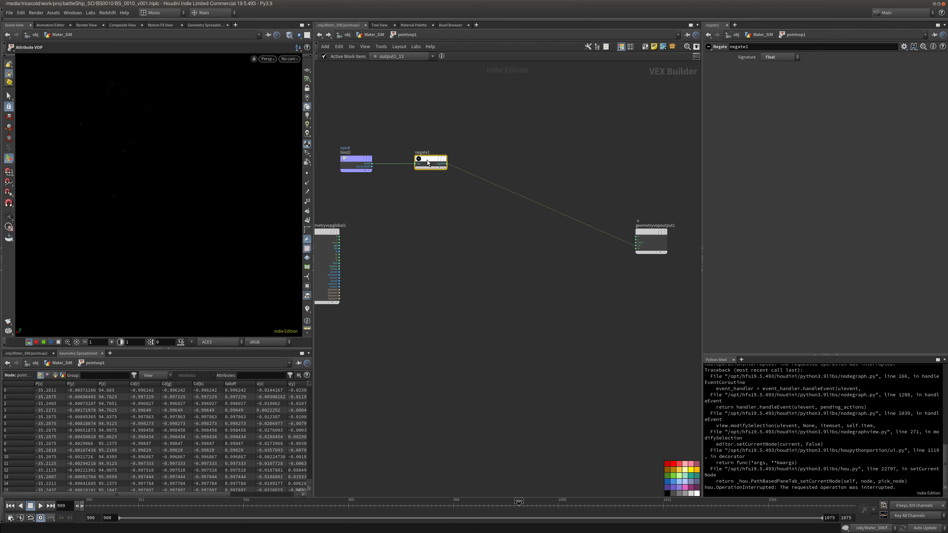
Insert an Add Constant node with value 1 on the wire between negate1 and geometryvopoutput1, level with negate1
{"action": "key", "text": "Tab"}
{"action": "type", "text": "addc"}
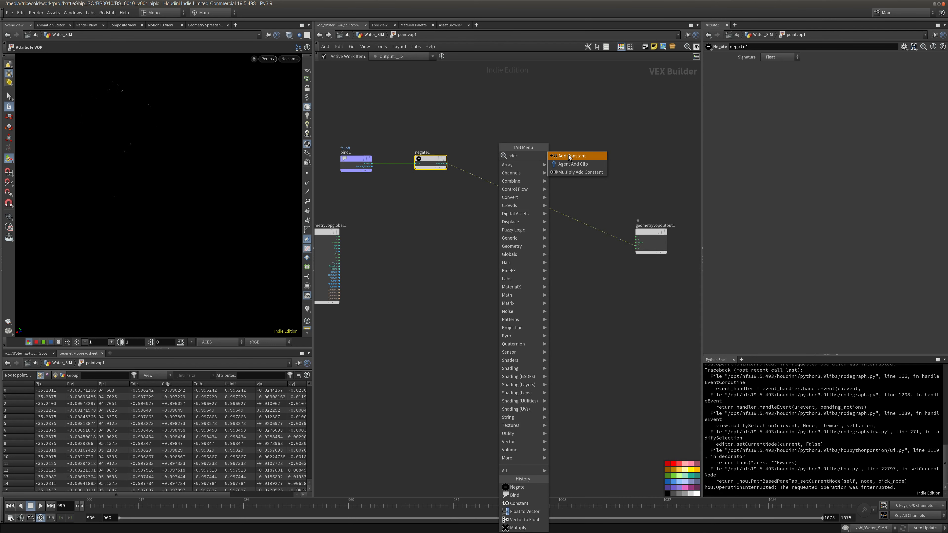
{"action": "left_click", "coordinate": [569, 156]}
{"action": "left_click", "coordinate": [495, 179]}
{"action": "left_click_drag", "start_coordinate": [496, 180], "coordinate": [498, 161]}
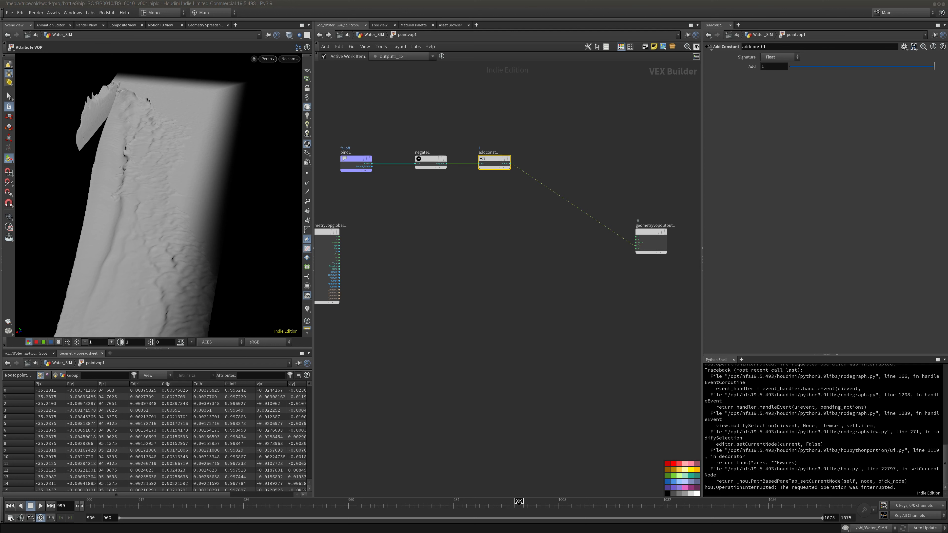
Add a Length node beside geometryvopglobal1 and wire the global v output into its vec input
{"action": "middle_click_drag", "start_coordinate": [348, 260], "coordinate": [372, 238]}
{"action": "middle_click_drag", "start_coordinate": [427, 256], "coordinate": [439, 230]}
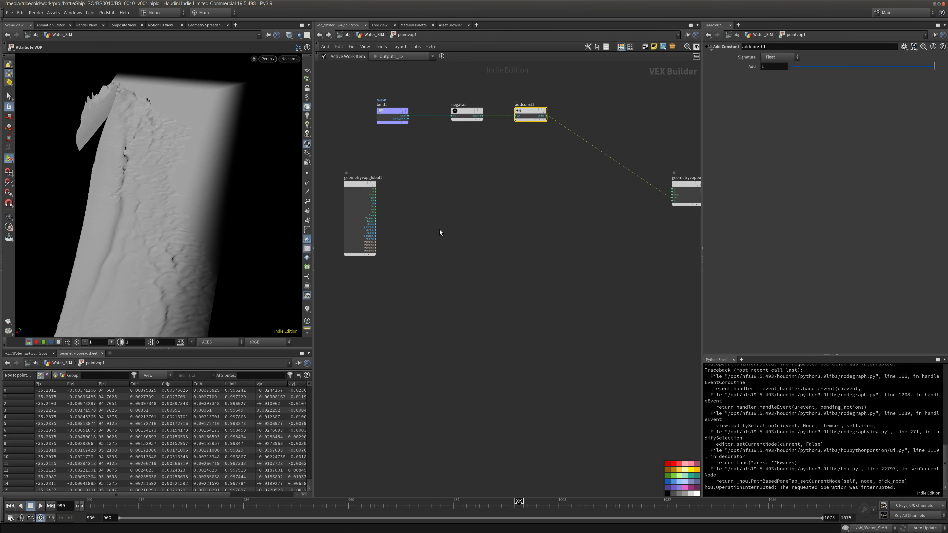
{"action": "key", "text": "Tab"}
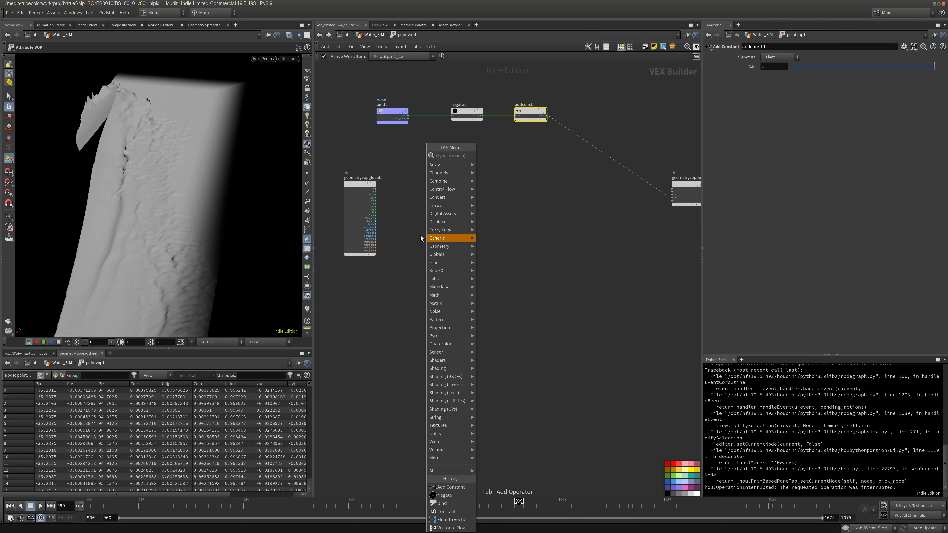
{"action": "type", "text": "len"}
{"action": "left_click", "coordinate": [507, 157]}
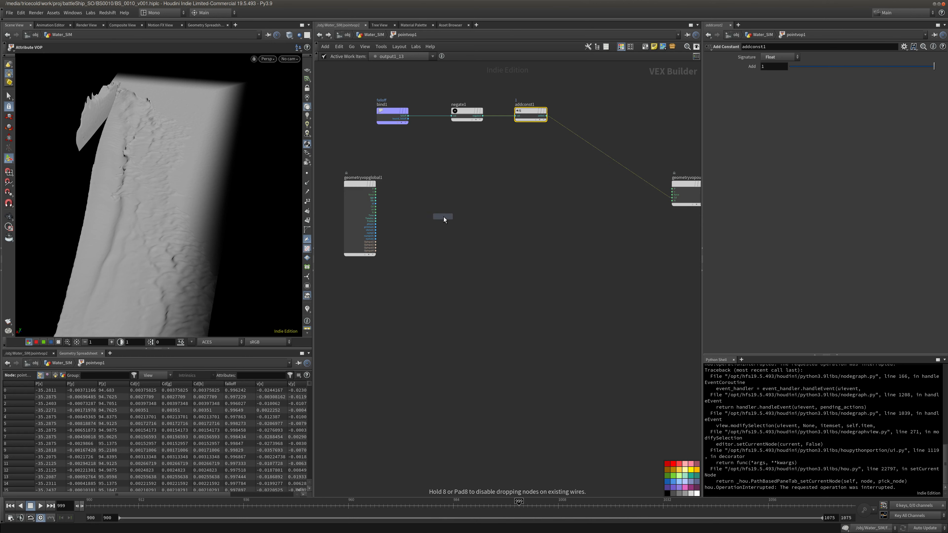
{"action": "left_click", "coordinate": [444, 217]}
{"action": "scroll", "coordinate": [404, 213], "scroll_direction": "up", "scroll_amount": 3}
{"action": "left_click_drag", "start_coordinate": [358, 179], "coordinate": [442, 227]}
Wire length1's len output into the Cd input of geometryvopoutput1, replacing the addconst1 connection
{"action": "scroll", "coordinate": [448, 226], "scroll_direction": "down", "scroll_amount": 2}
{"action": "middle_click_drag", "start_coordinate": [512, 219], "coordinate": [440, 234]}
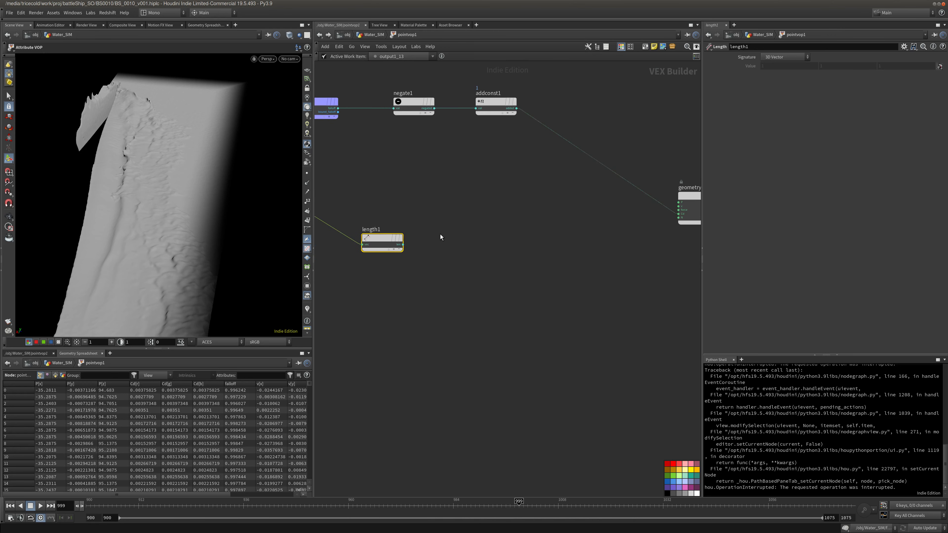
{"action": "scroll", "coordinate": [438, 234], "scroll_direction": "down", "scroll_amount": 1}
{"action": "left_click_drag", "start_coordinate": [408, 244], "coordinate": [636, 217]}
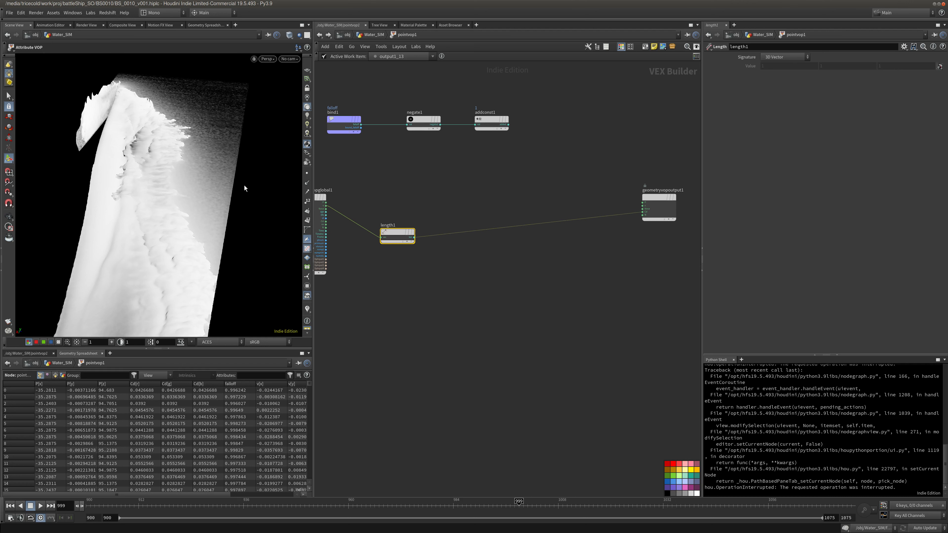
Insert a Fit Range node on the wire between length1 and geometryvopoutput1
{"action": "key", "text": "Tab"}
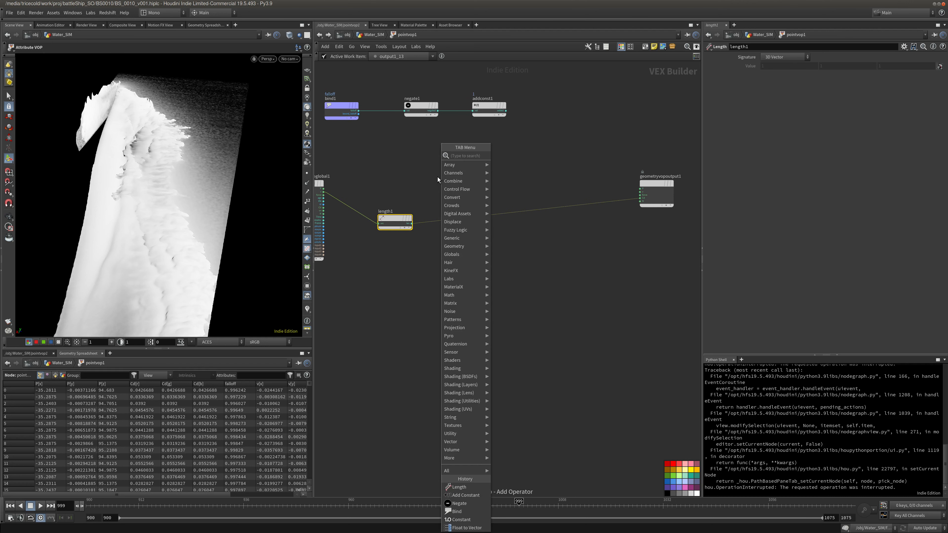
{"action": "type", "text": "fit"}
{"action": "left_click", "coordinate": [509, 164]}
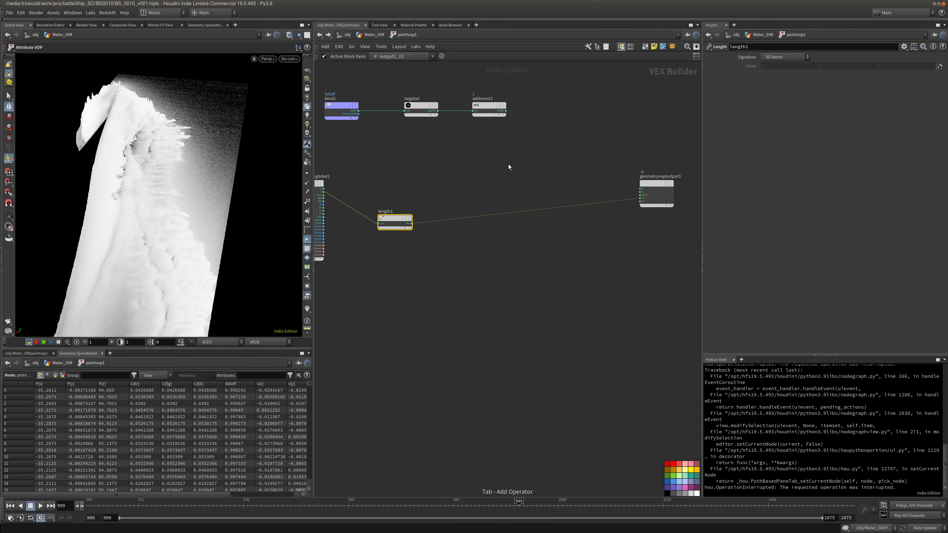
{"action": "left_click", "coordinate": [454, 218]}
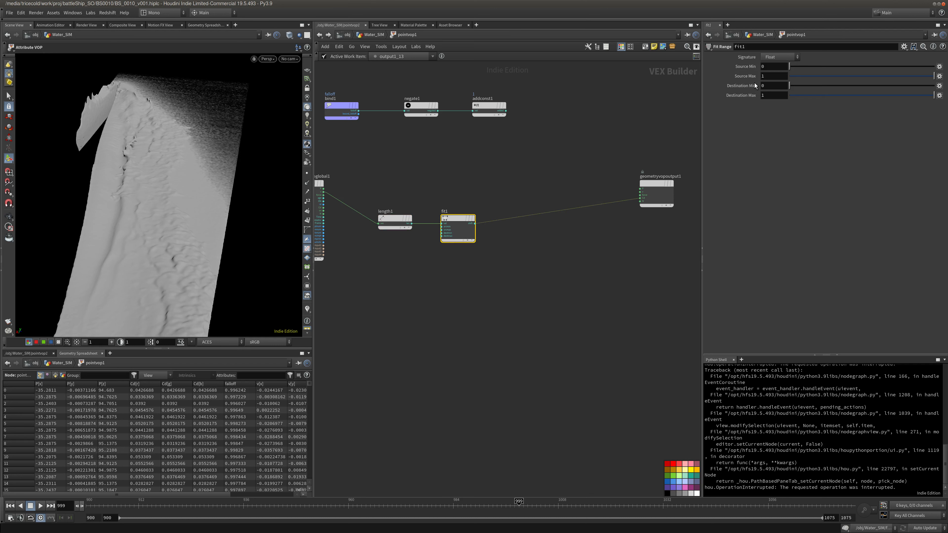
Sort the geometry spreadsheet by descending Cd[r] and compare the highest values with length1 and then fit1 wired into Cd
{"action": "left_click", "coordinate": [145, 384]}
{"action": "left_click", "coordinate": [153, 384]}
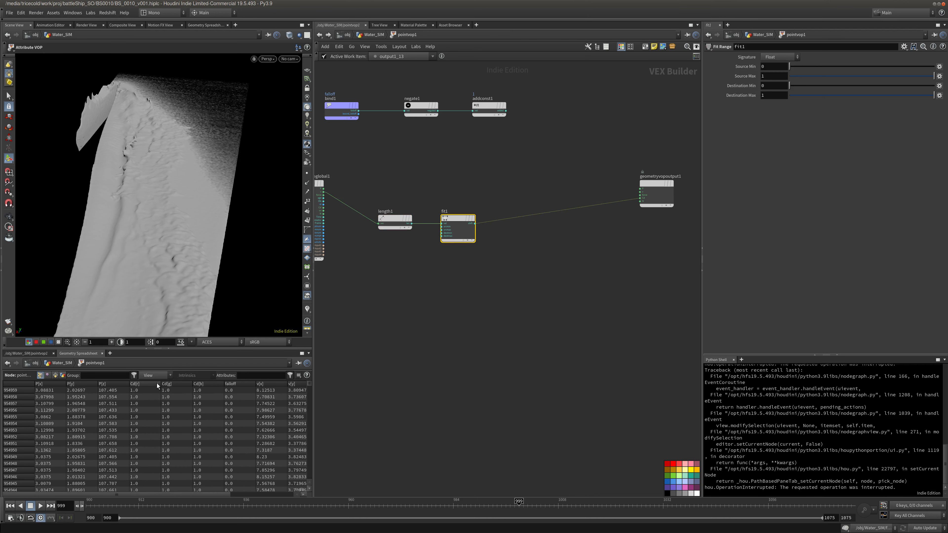
{"action": "left_click_drag", "start_coordinate": [454, 231], "coordinate": [451, 256]}
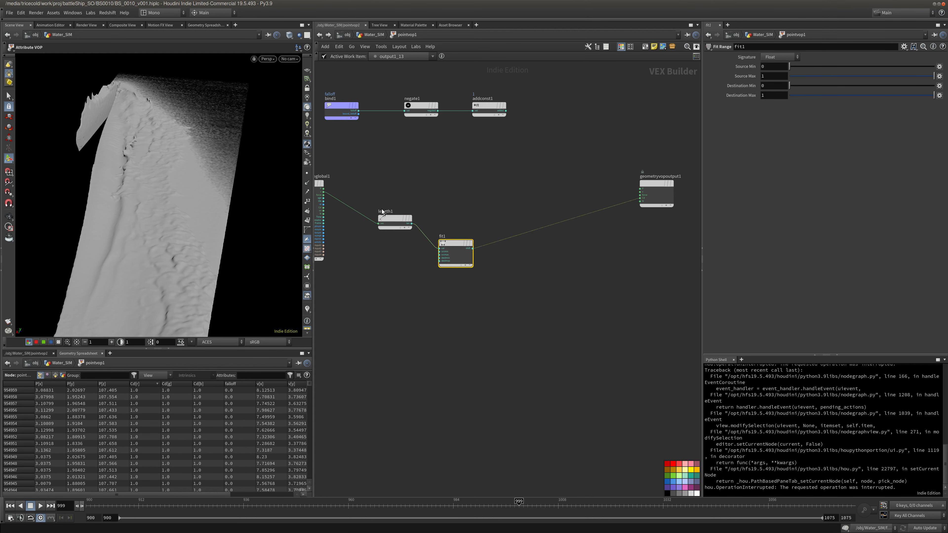
{"action": "left_click_drag", "start_coordinate": [413, 226], "coordinate": [640, 198]}
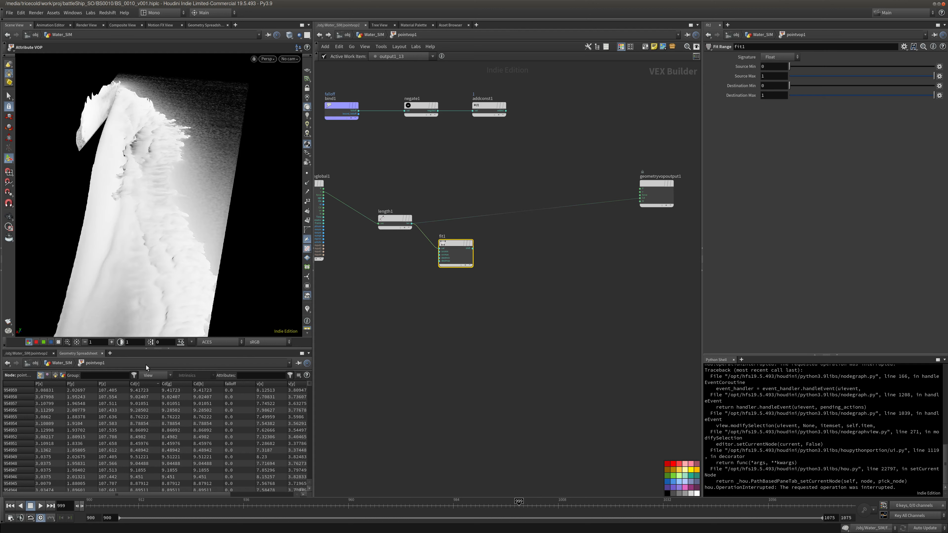
{"action": "left_click", "coordinate": [151, 384]}
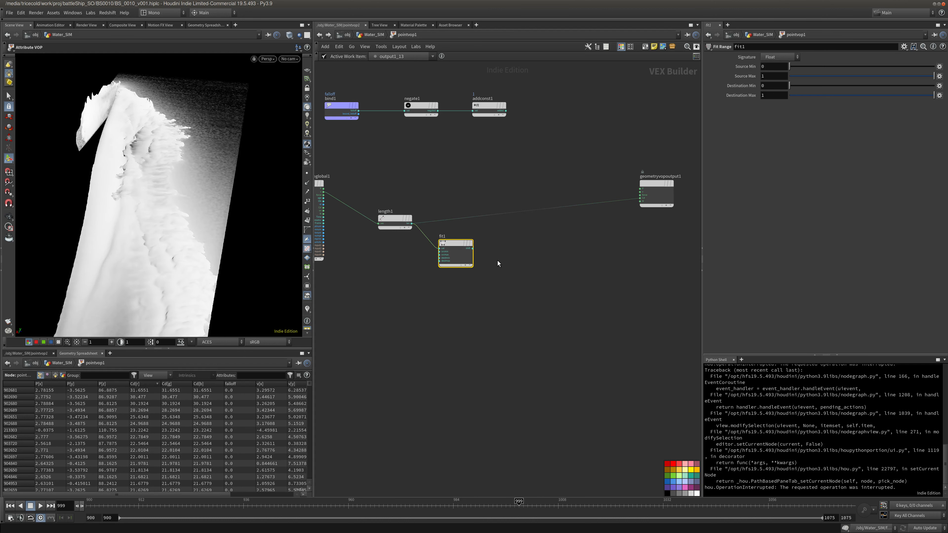
{"action": "left_click_drag", "start_coordinate": [472, 248], "coordinate": [640, 198]}
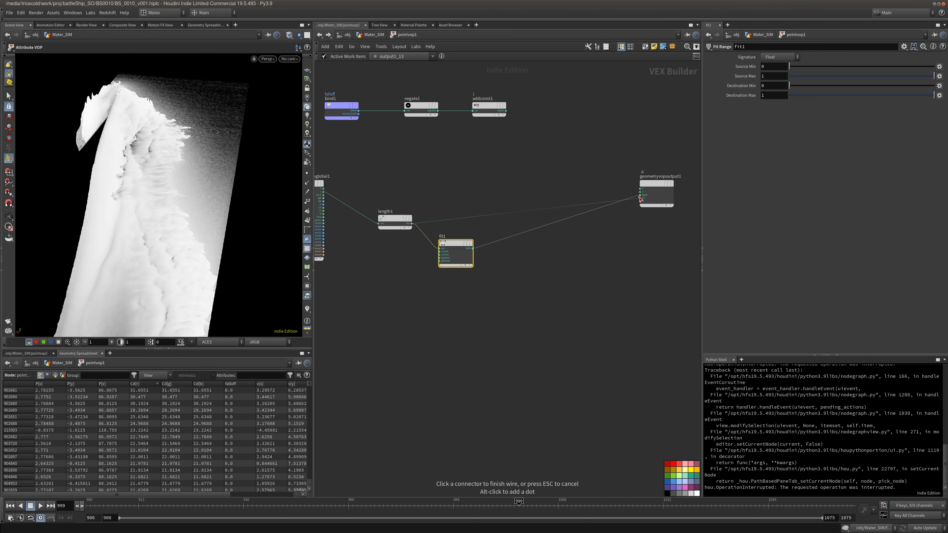
Promote fit1's source maximum as a parameter and set it to 10 on pointvop1 in Water_SIM
{"action": "middle_click", "coordinate": [440, 255]}
{"action": "left_click", "coordinate": [446, 257]}
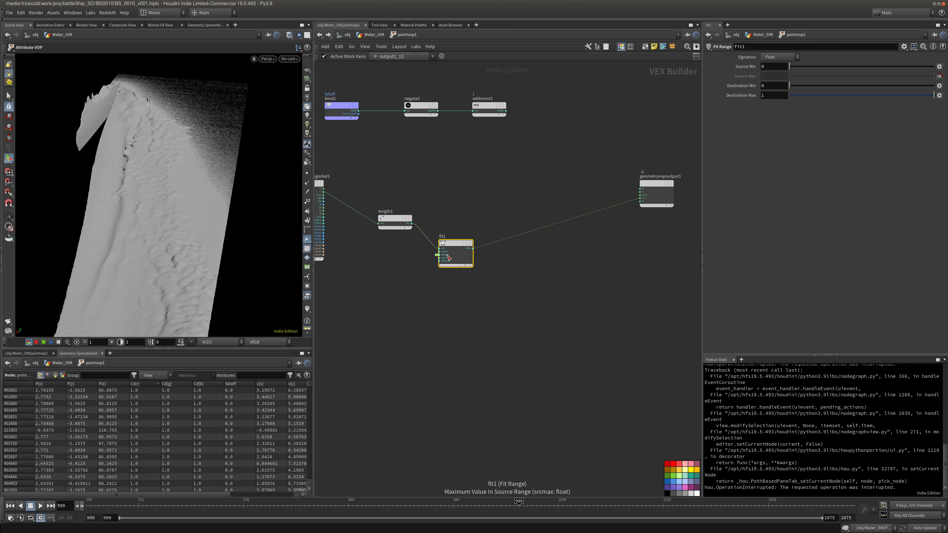
{"action": "left_click", "coordinate": [374, 35]}
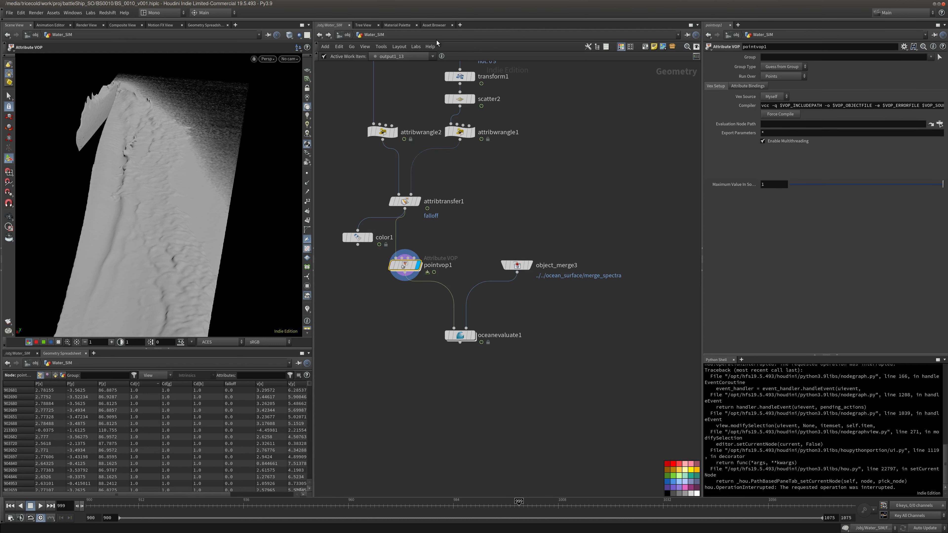
{"action": "middle_click_drag", "start_coordinate": [775, 184], "coordinate": [812, 172]}
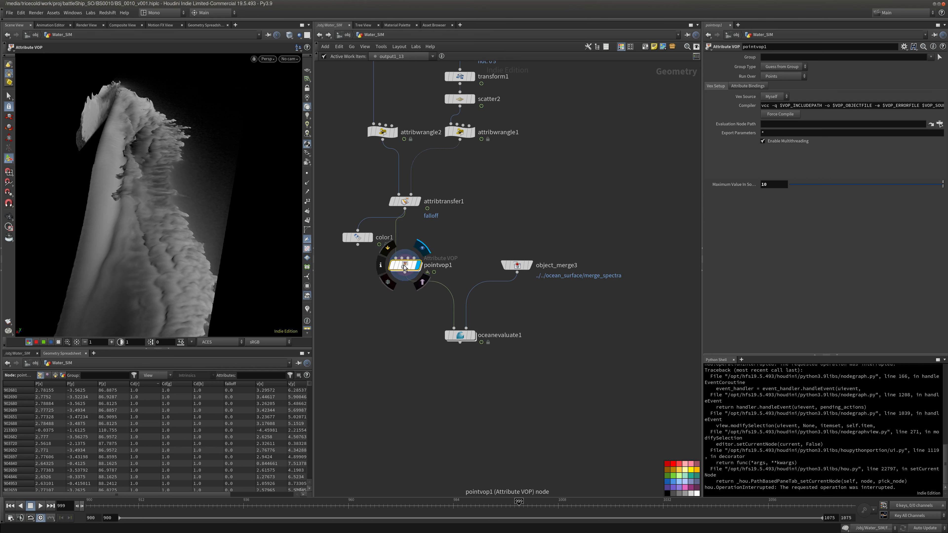
Insert a Ramp Parameter node between fit1 and geometryvopoutput1 inside pointvop1 and set its ramp type to Spline Ramp (float)
{"action": "double_click", "coordinate": [412, 274]}
{"action": "key", "text": "Tab"}
{"action": "type", "text": "ramp"}
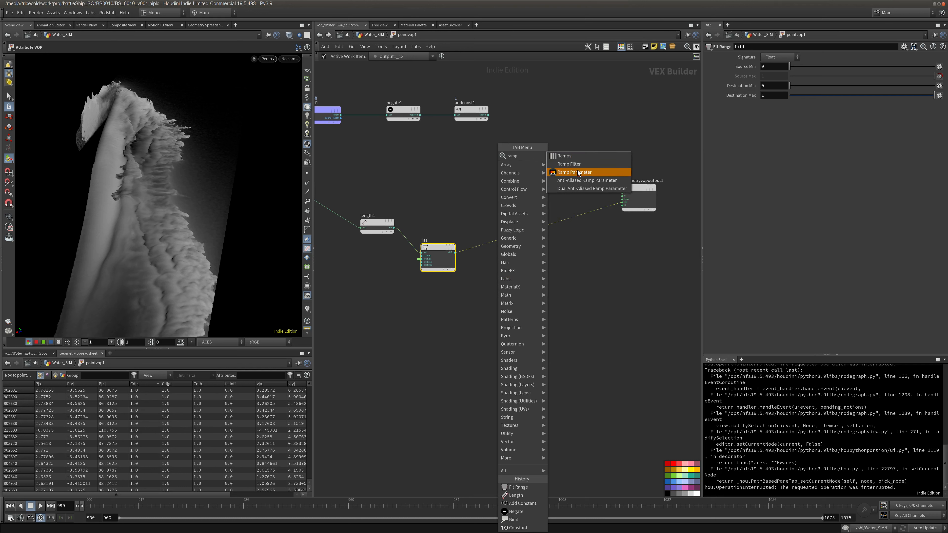
{"action": "left_click", "coordinate": [578, 173]}
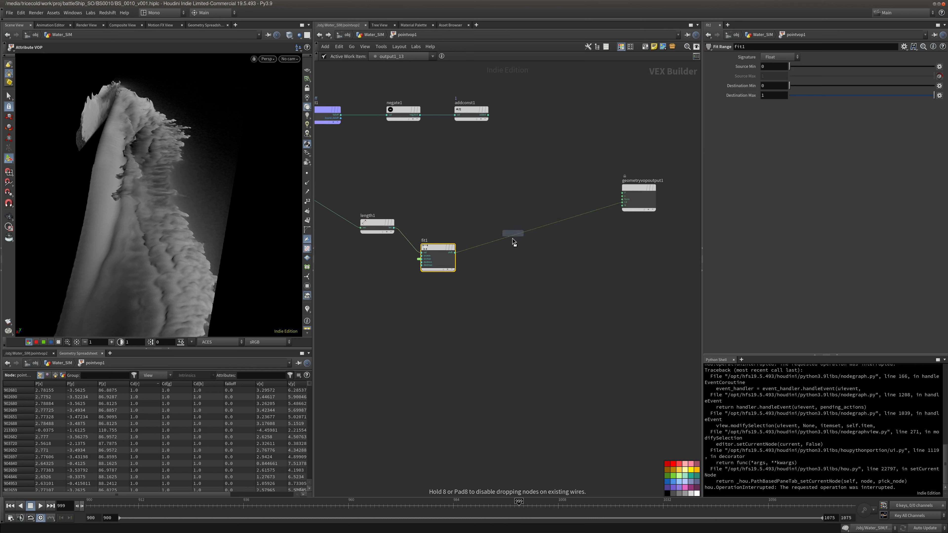
{"action": "left_click", "coordinate": [511, 238]}
{"action": "left_click_drag", "start_coordinate": [512, 239], "coordinate": [503, 250]}
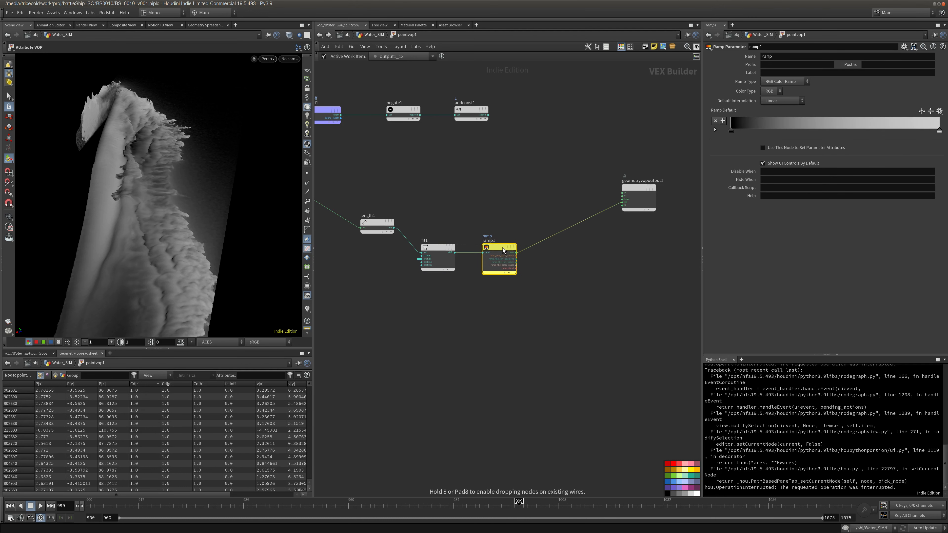
{"action": "left_click", "coordinate": [793, 82]}
{"action": "left_click", "coordinate": [793, 99]}
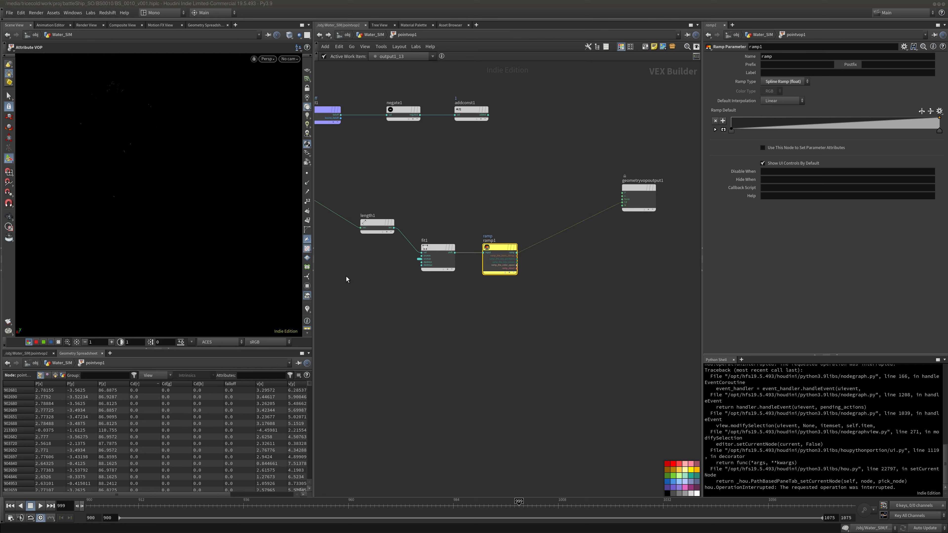
Add a second Bind node below length1 and set its parameter name to vorticity
{"action": "middle_click_drag", "start_coordinate": [346, 276], "coordinate": [412, 272]}
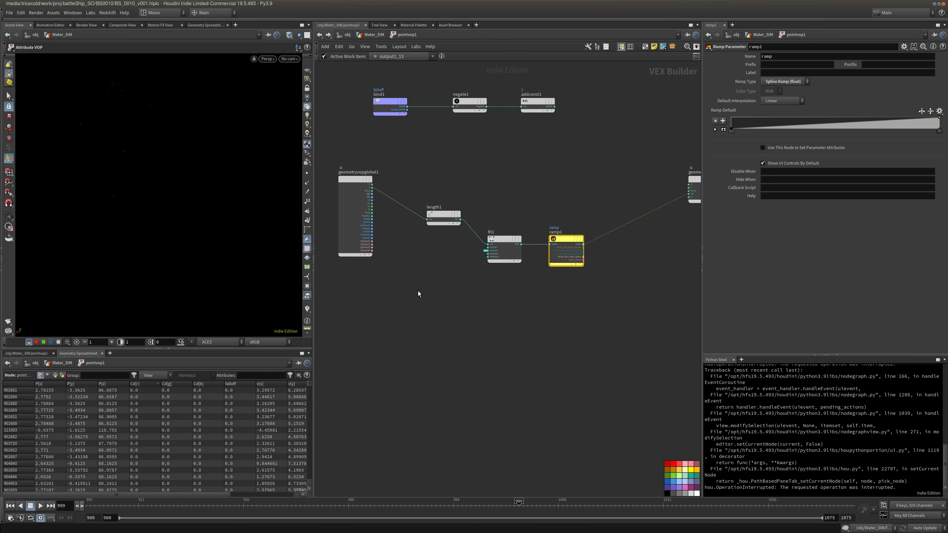
{"action": "key", "text": "Tab"}
{"action": "type", "text": "bin"}
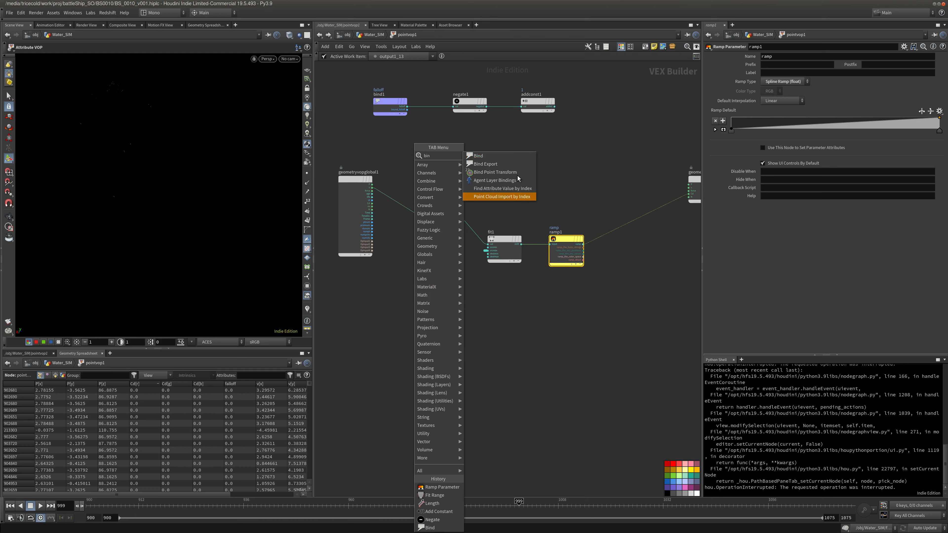
{"action": "left_click", "coordinate": [522, 156]}
{"action": "left_click", "coordinate": [426, 287]}
{"action": "scroll", "coordinate": [393, 243], "scroll_direction": "up", "scroll_amount": 4}
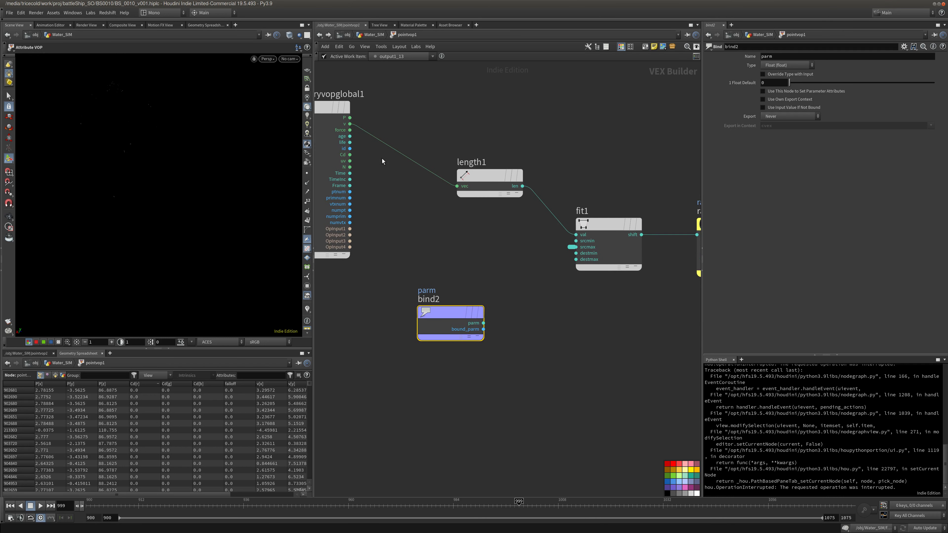
{"action": "left_click_drag", "start_coordinate": [781, 56], "coordinate": [402, 50]}
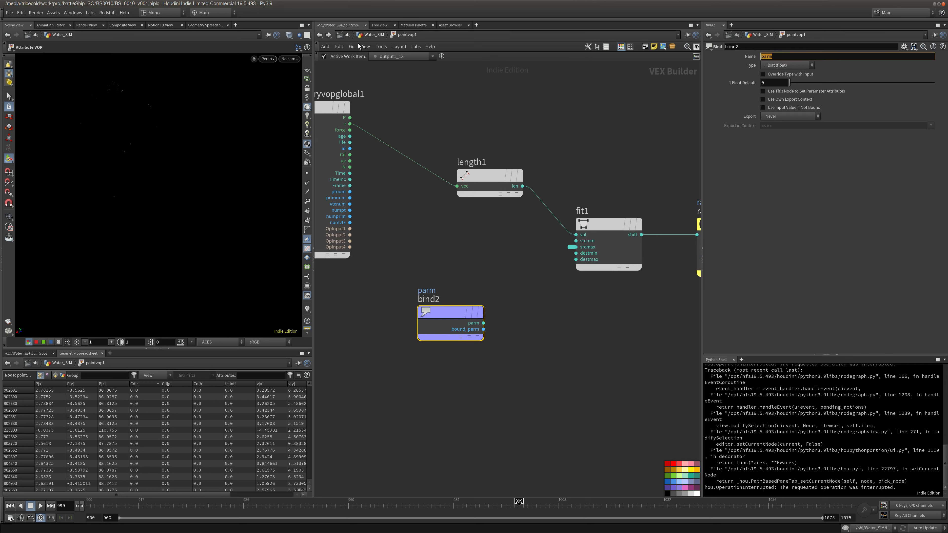
{"action": "type", "text": "vorticity"}
{"action": "key", "text": "Return"}
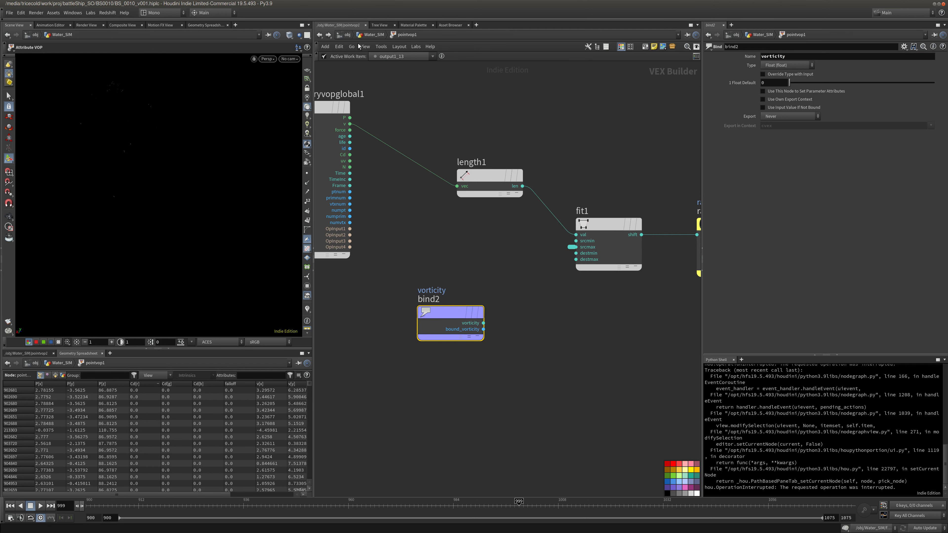
Wire bind2's vorticity output straight into the Cd input of geometryvopoutput1 and view the result on the water surface
{"action": "middle_click_drag", "start_coordinate": [578, 314], "coordinate": [441, 322]}
{"action": "scroll", "coordinate": [523, 315], "scroll_direction": "down", "scroll_amount": 3}
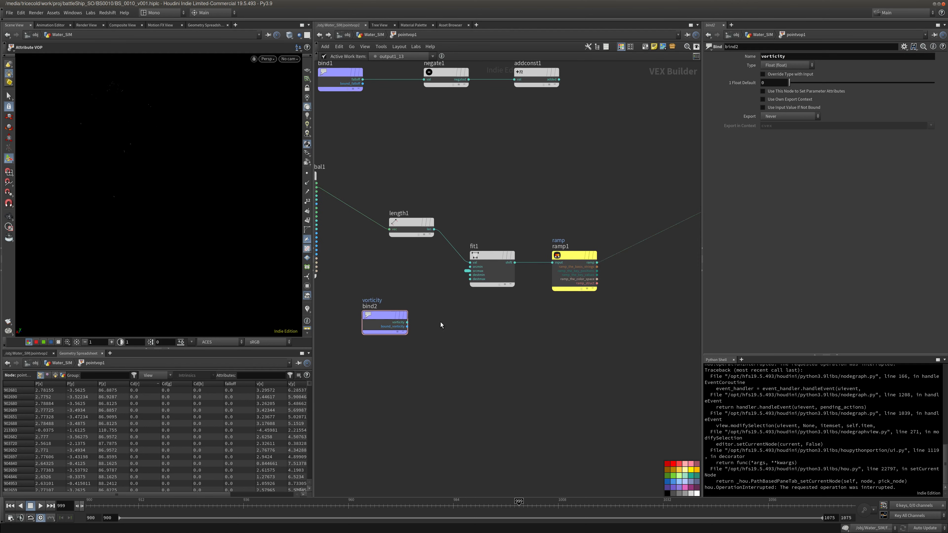
{"action": "left_click_drag", "start_coordinate": [400, 326], "coordinate": [585, 347]}
{"action": "middle_click_drag", "start_coordinate": [583, 320], "coordinate": [453, 342]}
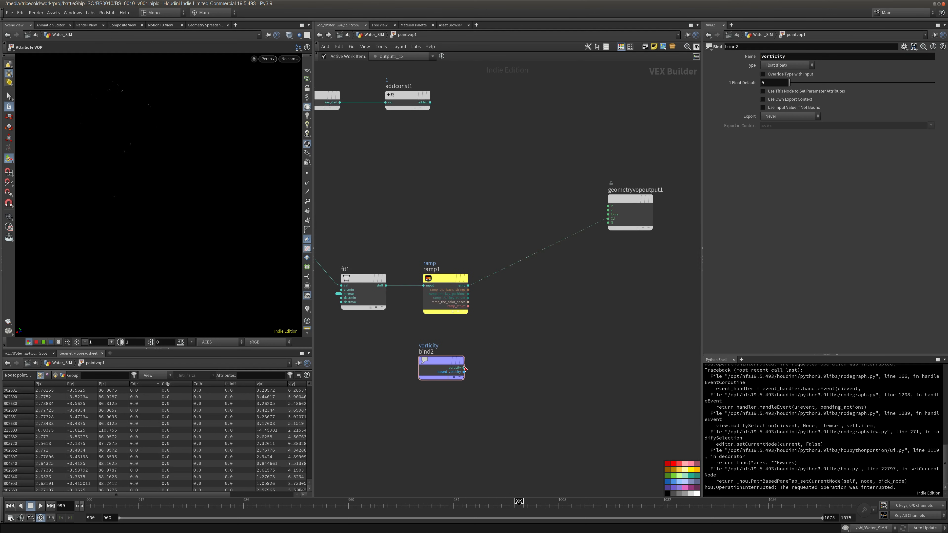
{"action": "left_click", "coordinate": [463, 368]}
{"action": "left_click", "coordinate": [608, 218]}
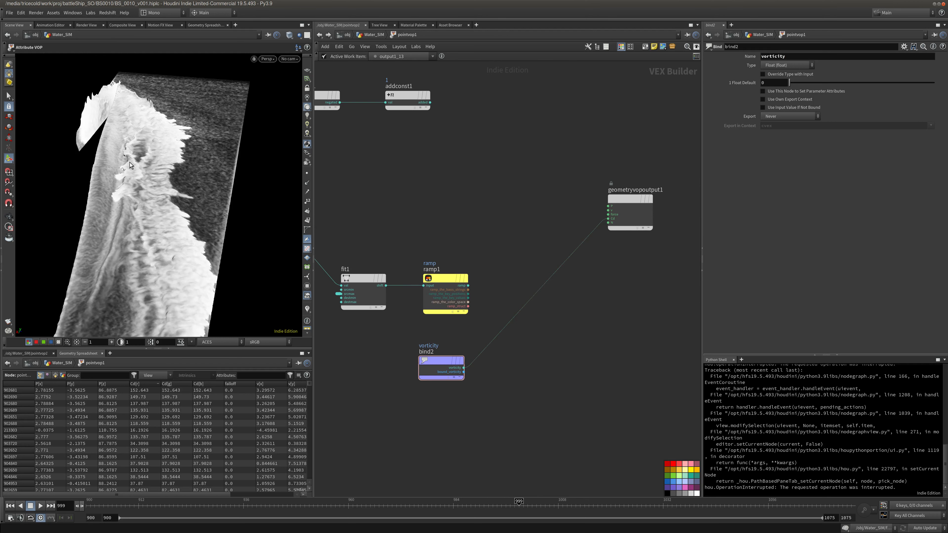
{"action": "key", "text": "Escape"}
{"action": "scroll", "coordinate": [106, 227], "scroll_direction": "down", "scroll_amount": 3}
{"action": "scroll", "coordinate": [104, 224], "scroll_direction": "up", "scroll_amount": 3}
Duplicate fit1 with its promoted source maximum beside bind2 and wire bind2's vorticity output into the copy's val input
{"action": "middle_click_drag", "start_coordinate": [442, 361], "coordinate": [523, 320]}
{"action": "left_click_drag", "start_coordinate": [523, 320], "coordinate": [386, 343]}
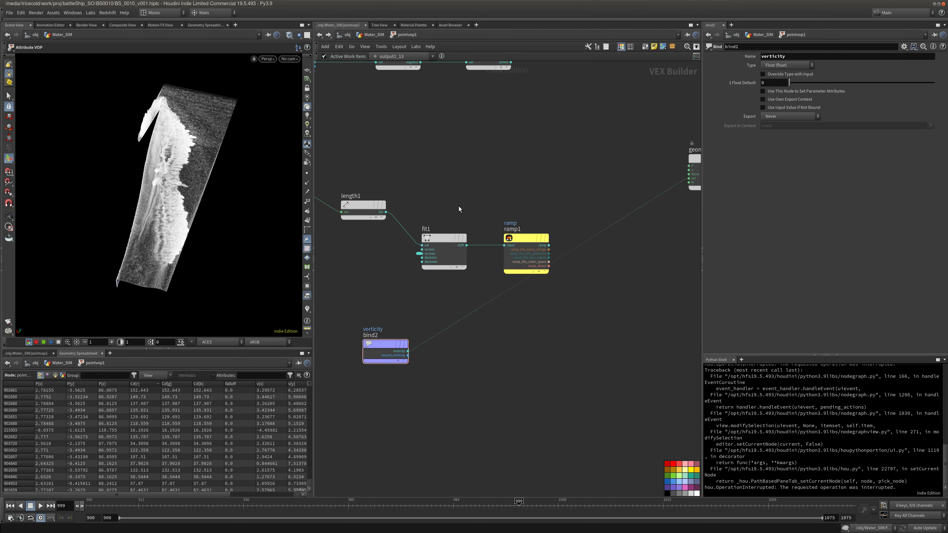
{"action": "left_click", "coordinate": [452, 238]}
{"action": "key", "text": "ctrl+c"}
{"action": "key", "text": "ctrl+v"}
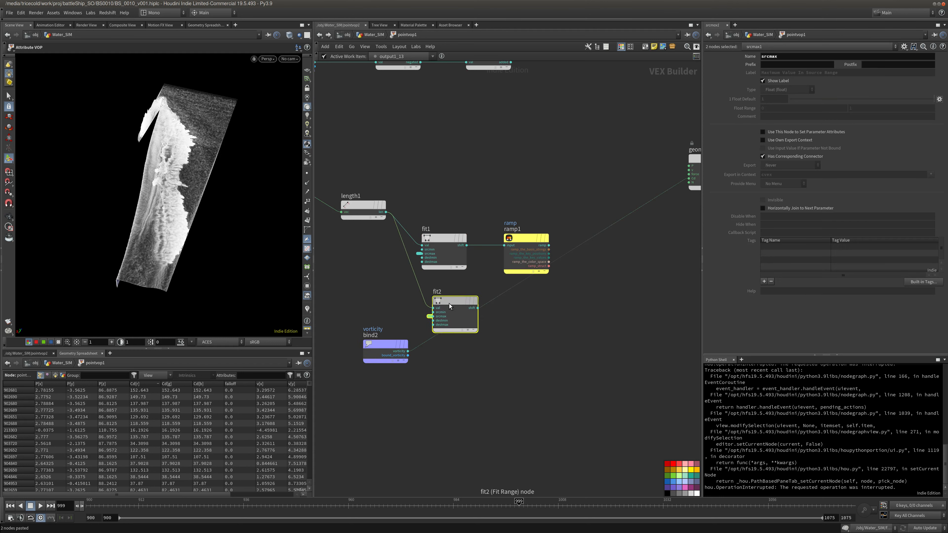
{"action": "left_click", "coordinate": [420, 328]}
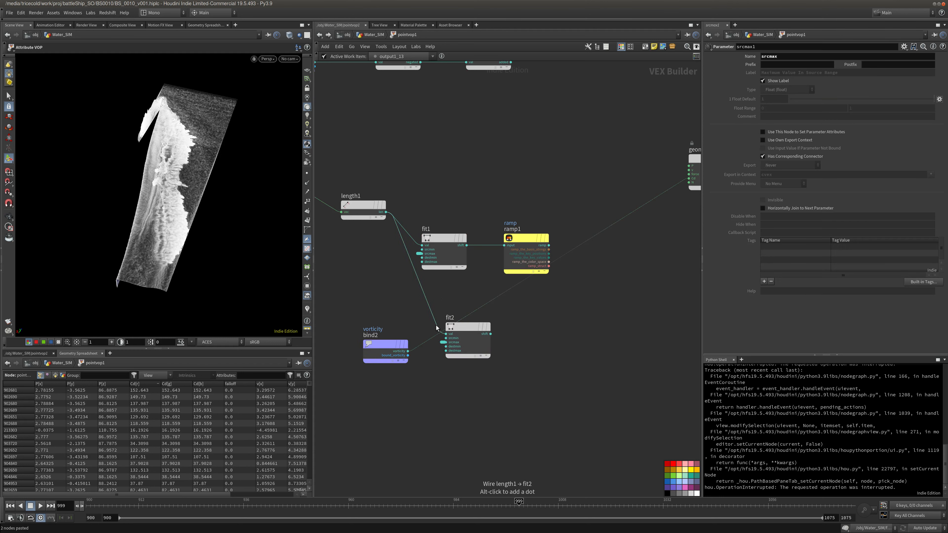
{"action": "left_click_drag", "start_coordinate": [407, 351], "coordinate": [445, 333]}
Wire fit2's output into the Cd input of geometryvopoutput1 and return to the Water_SIM network
{"action": "middle_click_drag", "start_coordinate": [497, 335], "coordinate": [404, 361]}
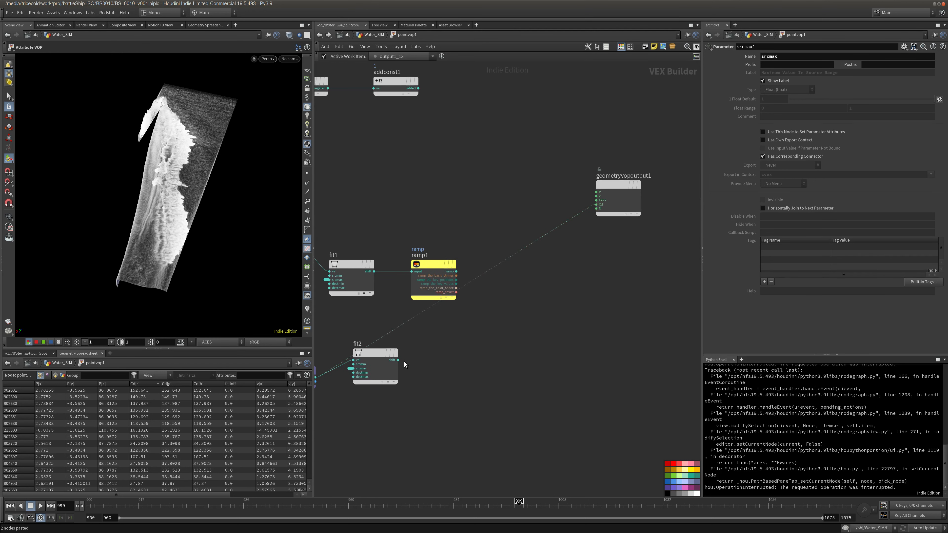
{"action": "left_click_drag", "start_coordinate": [398, 360], "coordinate": [597, 204]}
{"action": "left_click", "coordinate": [374, 35]}
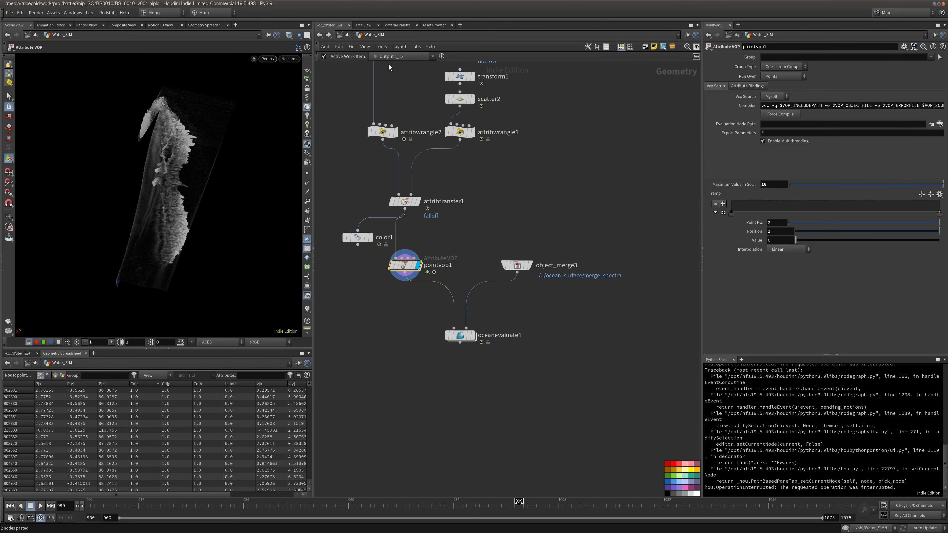
Open pointvop1's network and rename the fit1 node as fit_Speed
{"action": "double_click", "coordinate": [405, 265]}
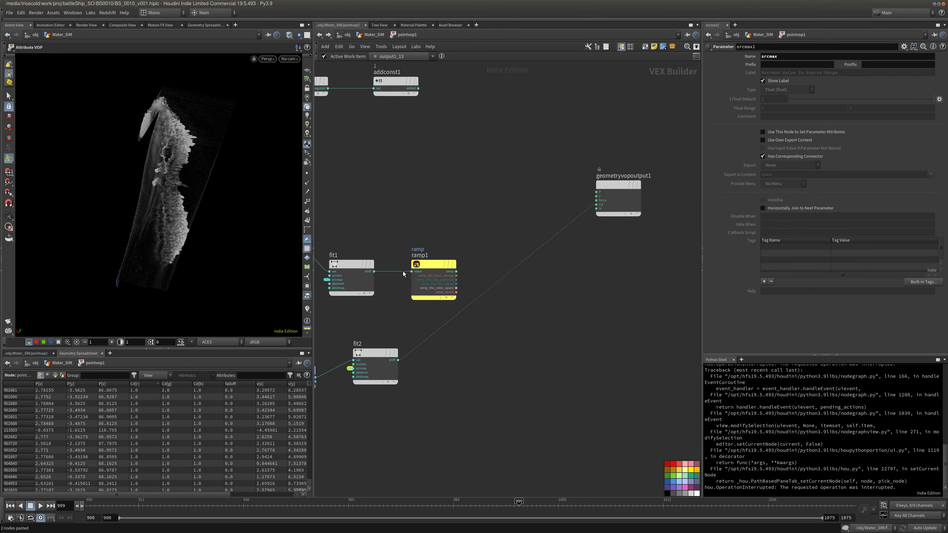
{"action": "left_click_drag", "start_coordinate": [534, 183], "coordinate": [460, 246]}
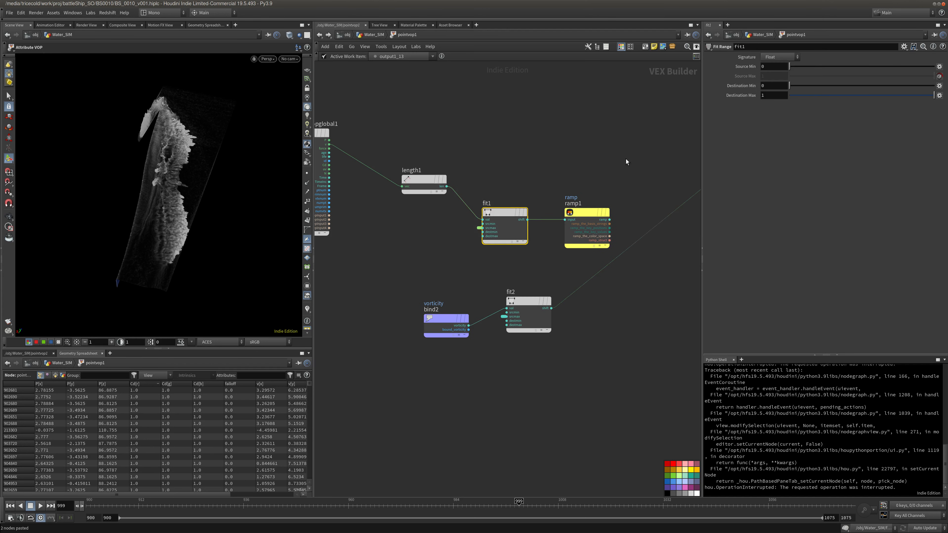
{"action": "key", "text": "BackSpace"}
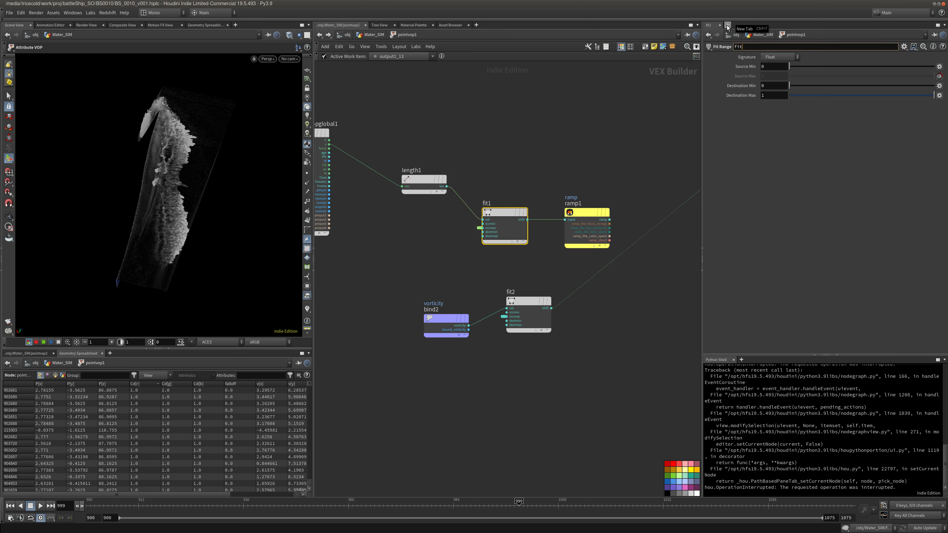
{"action": "type", "text": "_Speed"}
{"action": "key", "text": "Return"}
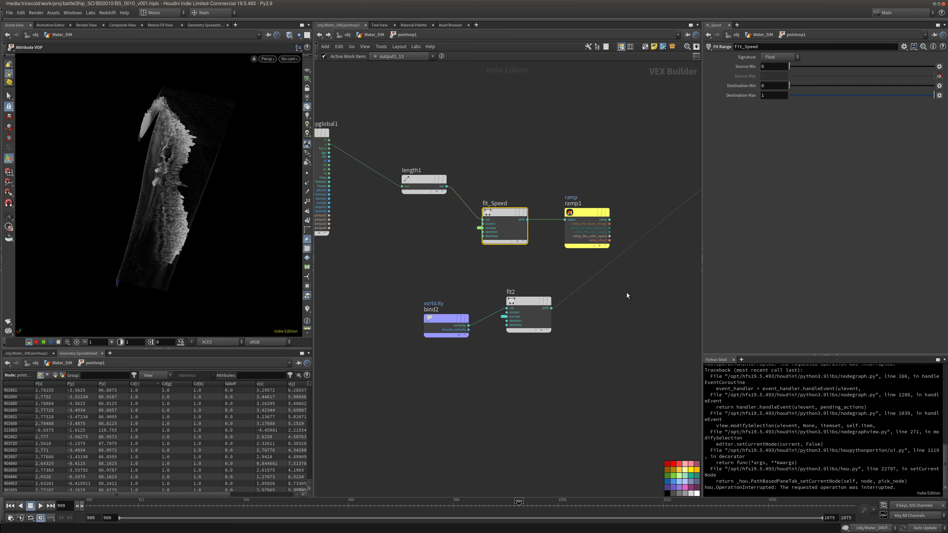
Rename the fit2 node as fit_Vorticity
{"action": "left_click", "coordinate": [542, 300]}
{"action": "left_click", "coordinate": [752, 47]}
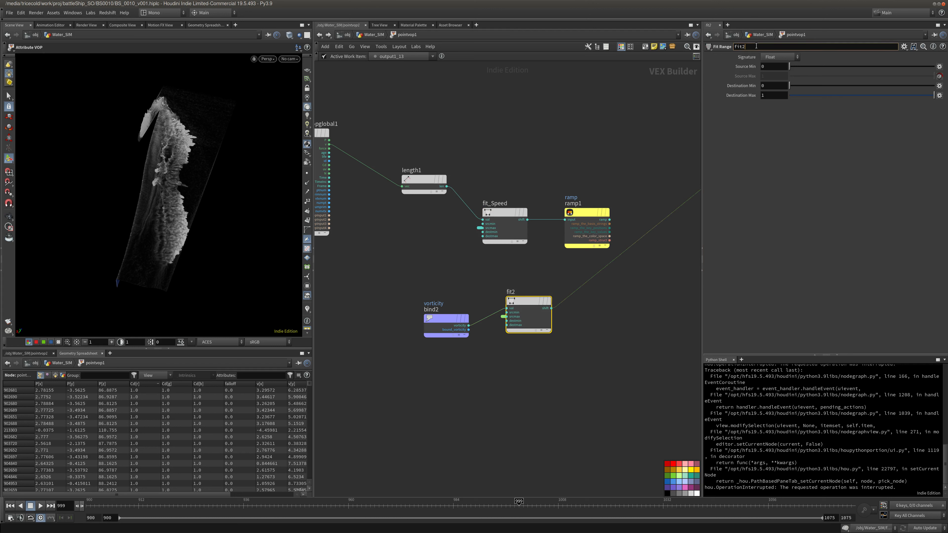
{"action": "key", "text": "BackSpace"}
{"action": "type", "text": "_Vorticity"}
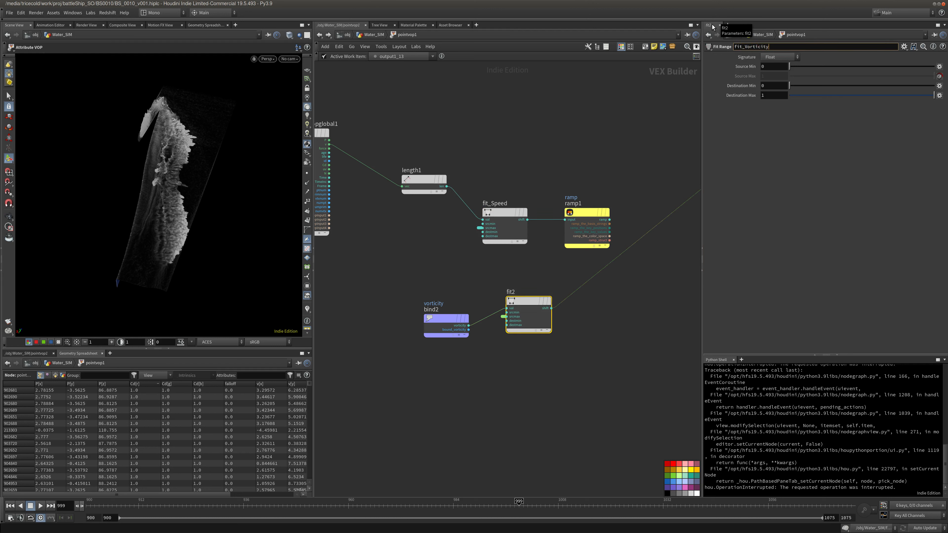
{"action": "key", "text": "Return"}
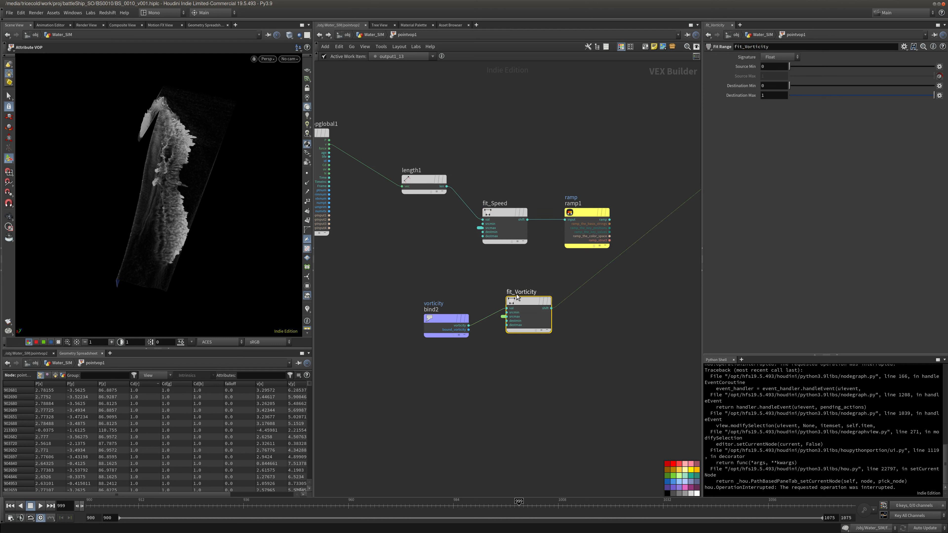
Expand the promoted source maximum parameters of fit_Vorticity and fit_Speed into separate nodes and place each below its fit node's other input
{"action": "middle_click", "coordinate": [504, 318]}
{"action": "left_click_drag", "start_coordinate": [442, 323], "coordinate": [428, 257]}
{"action": "middle_click_drag", "start_coordinate": [371, 296], "coordinate": [537, 336]}
{"action": "left_click_drag", "start_coordinate": [402, 252], "coordinate": [599, 406]}
{"action": "middle_click_drag", "start_coordinate": [600, 407], "coordinate": [466, 380]}
{"action": "left_click_drag", "start_coordinate": [450, 263], "coordinate": [467, 315]}
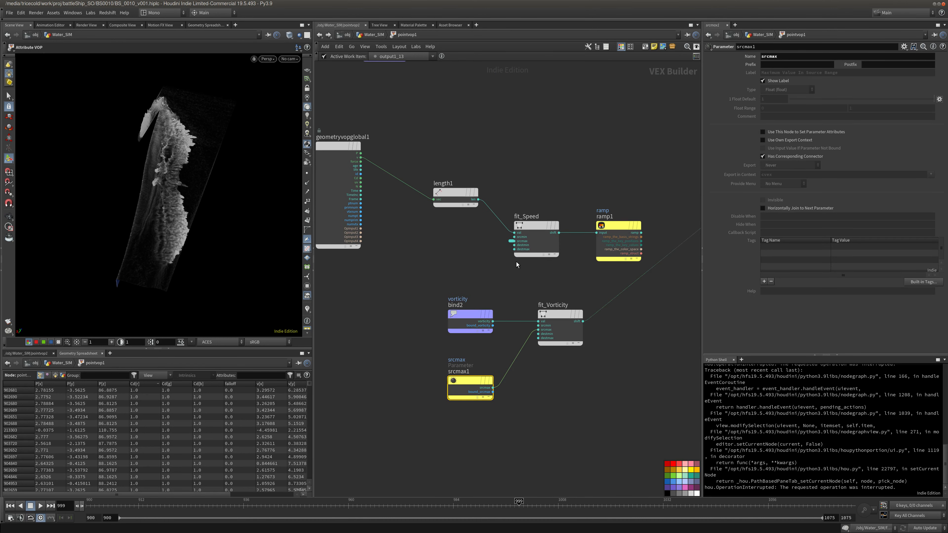
{"action": "middle_click", "coordinate": [514, 241]}
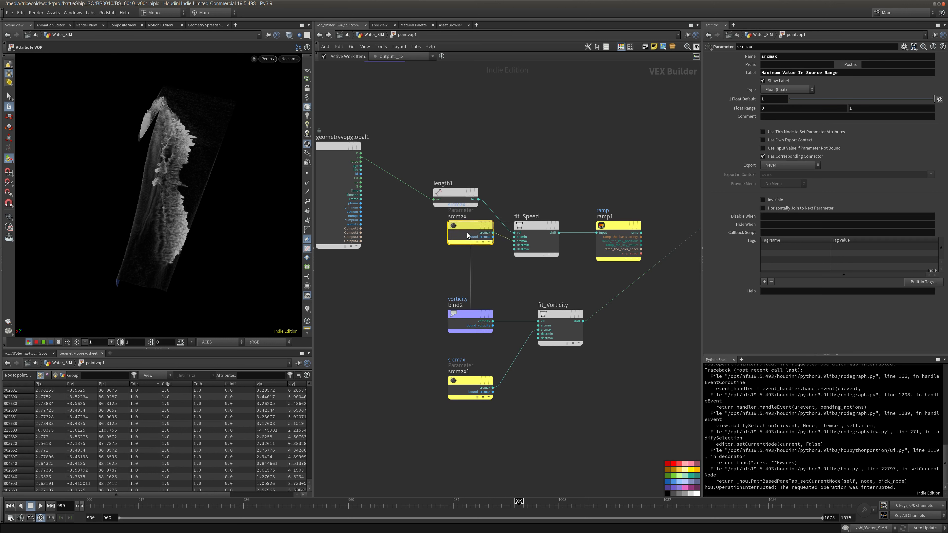
{"action": "left_click_drag", "start_coordinate": [467, 232], "coordinate": [463, 268]}
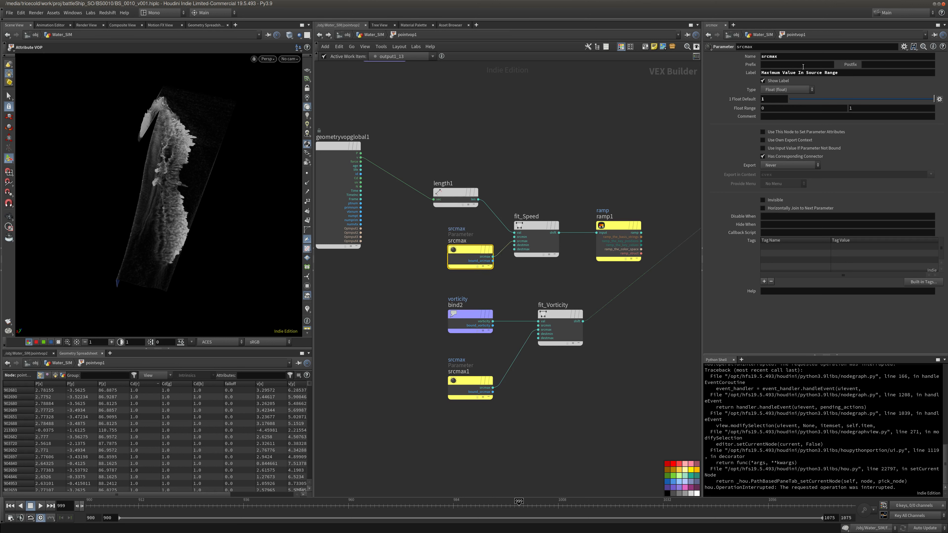
Rename the parameter node feeding fit_Speed as speed_max and use the same text for its parameter name and label
{"action": "double_click", "coordinate": [764, 49]}
{"action": "type", "text": "sp"}
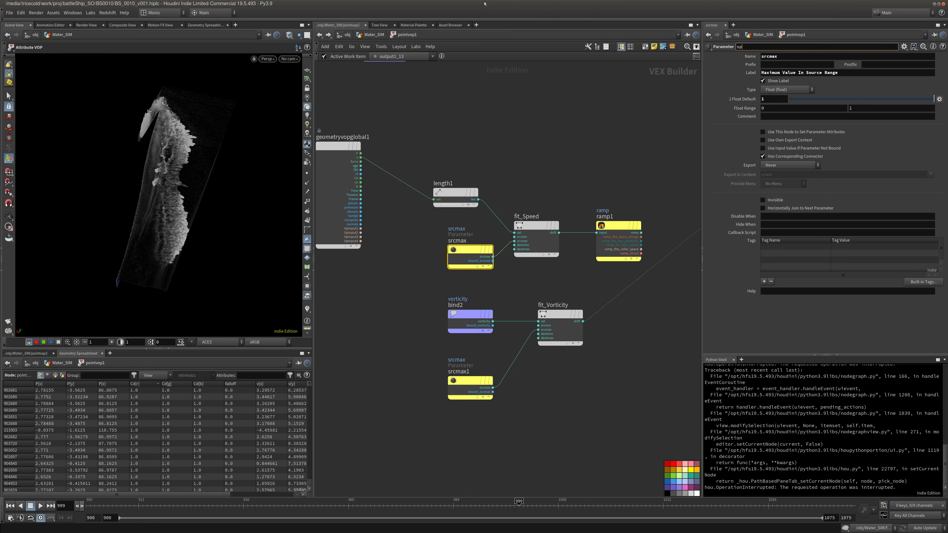
{"action": "type", "text": "eed_max"}
{"action": "key", "text": "Return"}
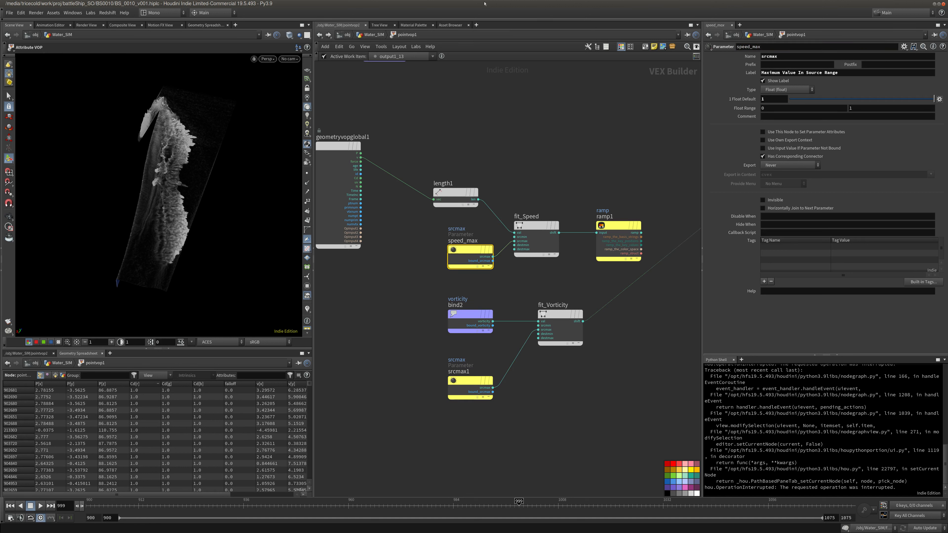
{"action": "left_click", "coordinate": [774, 47]}
{"action": "key", "text": "ctrl+c"}
{"action": "double_click", "coordinate": [798, 56]}
{"action": "key", "text": "ctrl+v"}
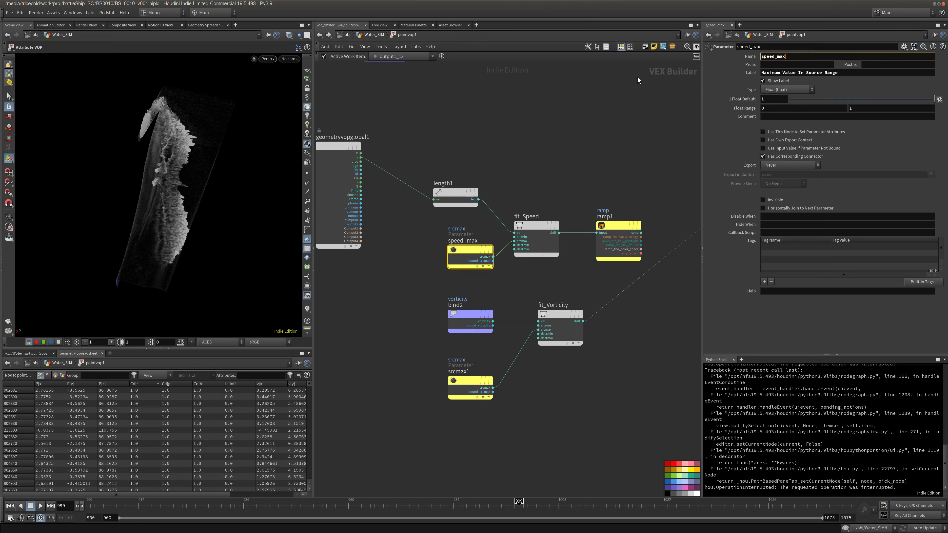
{"action": "key", "text": "Return"}
{"action": "triple_click", "coordinate": [827, 73]}
{"action": "key", "text": "ctrl+v"}
{"action": "key", "text": "Return"}
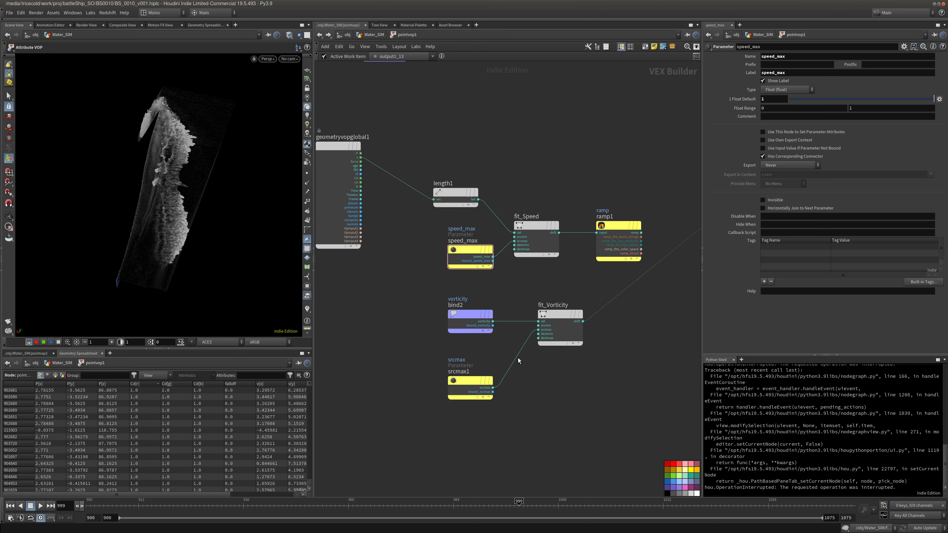
Rename the srcmax1 node feeding fit_Vorticity as speed_vorticity, with matching parameter name and label
{"action": "left_click_drag", "start_coordinate": [491, 347], "coordinate": [440, 386]}
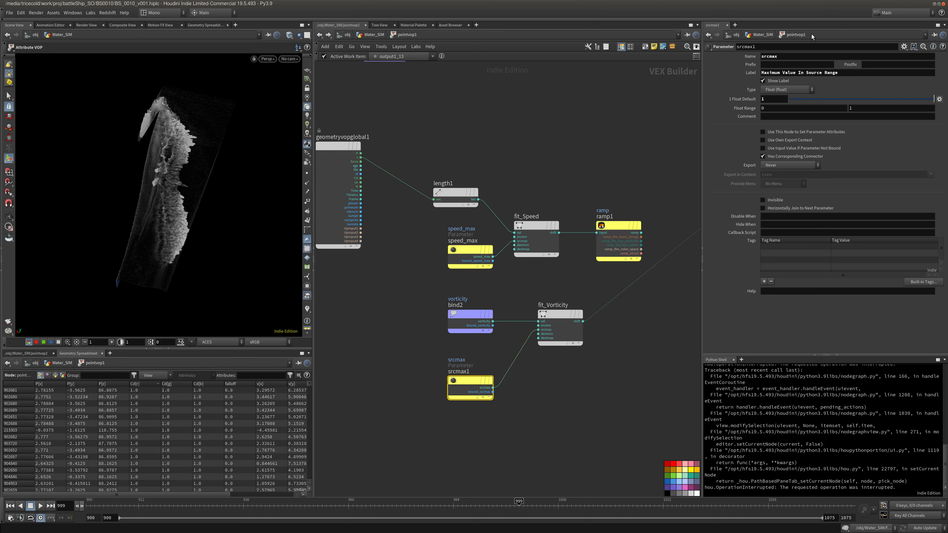
{"action": "double_click", "coordinate": [771, 47]}
{"action": "type", "text": "speed_vorticity"}
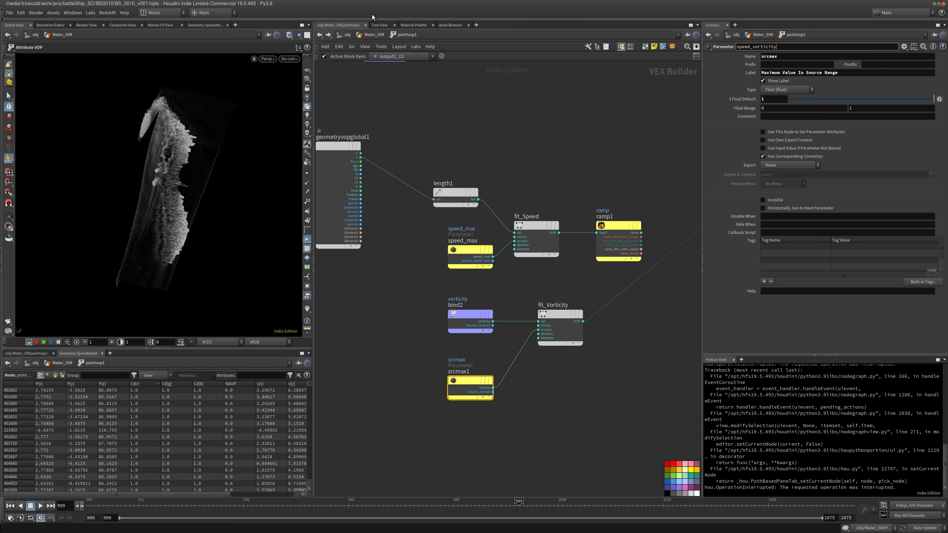
{"action": "key", "text": "Return"}
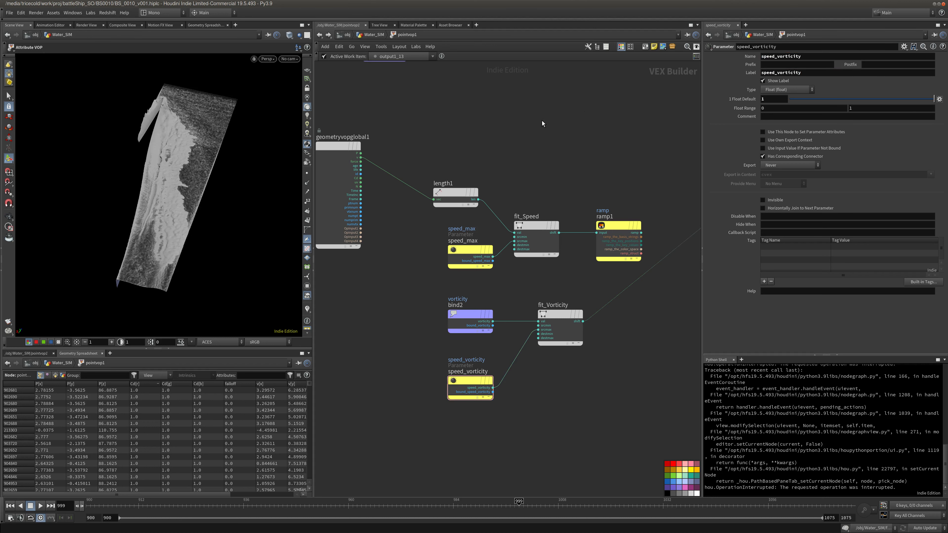
Rename ramp1 and its parameter as speed_Ramp and move the node slightly up, away from fit_Speed
{"action": "middle_click_drag", "start_coordinate": [543, 121], "coordinate": [522, 106]}
{"action": "middle_click_drag", "start_coordinate": [589, 136], "coordinate": [464, 141]}
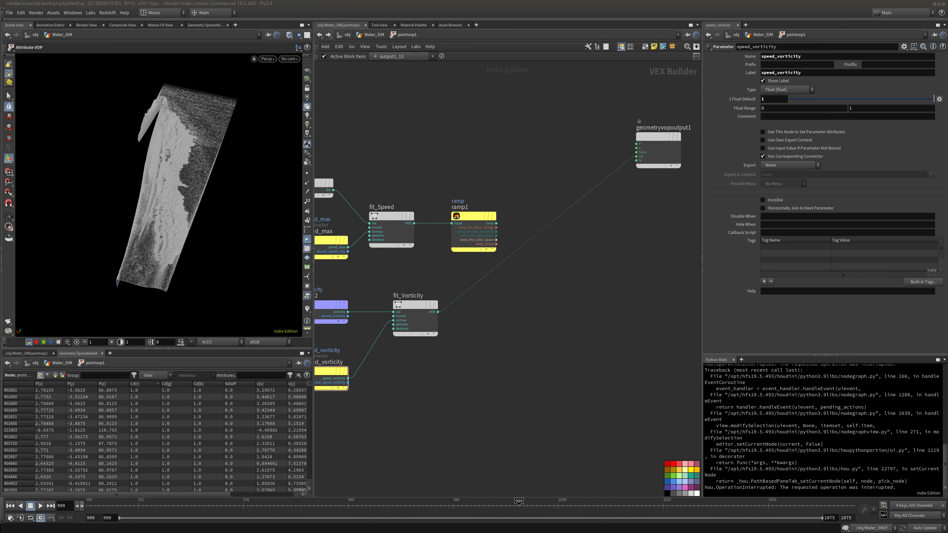
{"action": "left_click", "coordinate": [470, 231]}
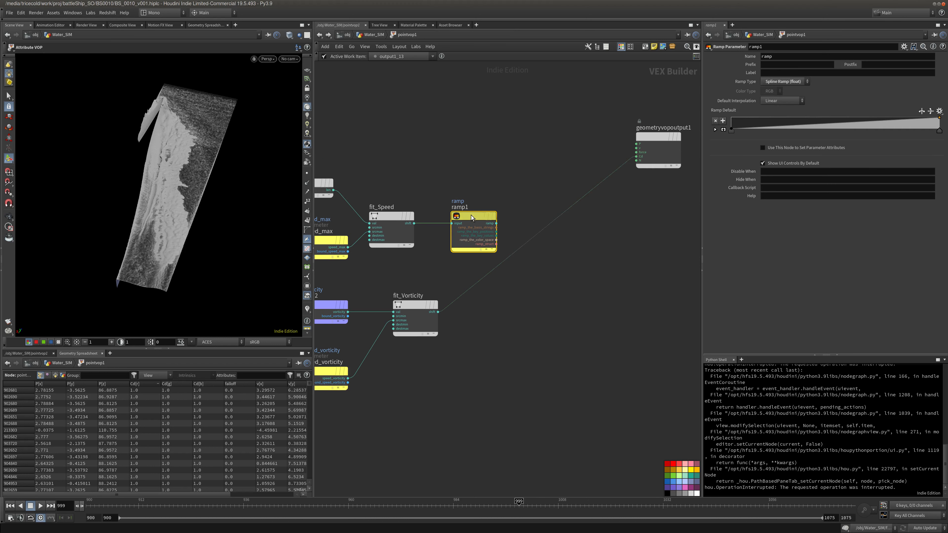
{"action": "double_click", "coordinate": [768, 48]}
{"action": "type", "text": "speed_R"}
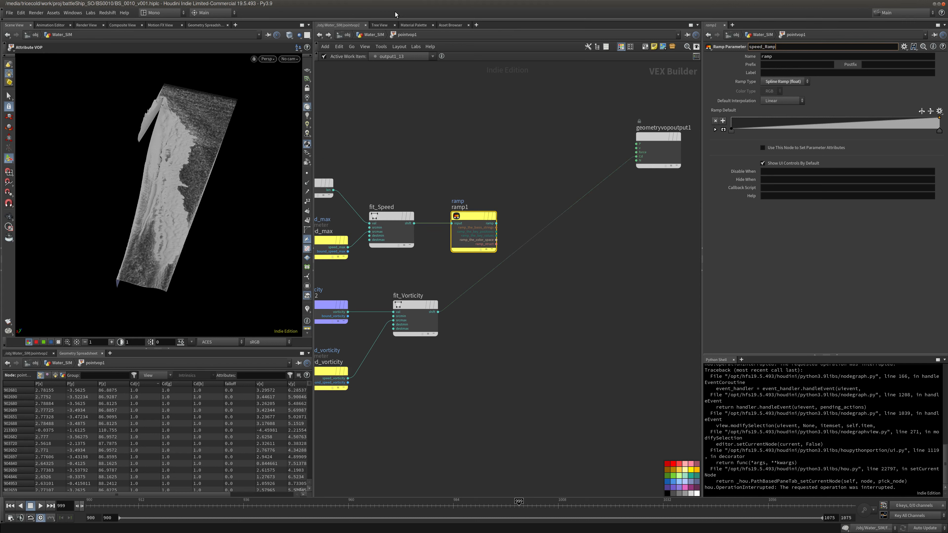
{"action": "key", "text": "Return"}
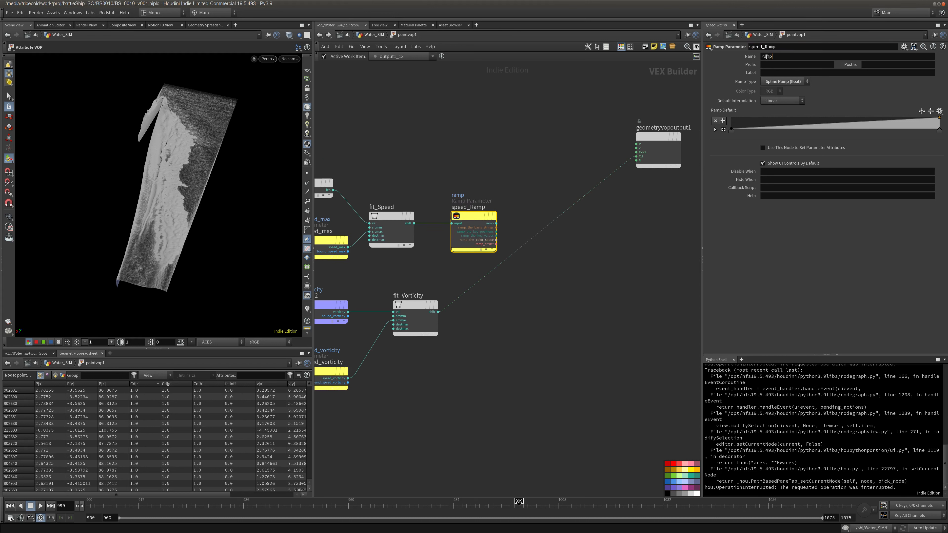
{"action": "left_click_drag", "start_coordinate": [478, 223], "coordinate": [489, 198]}
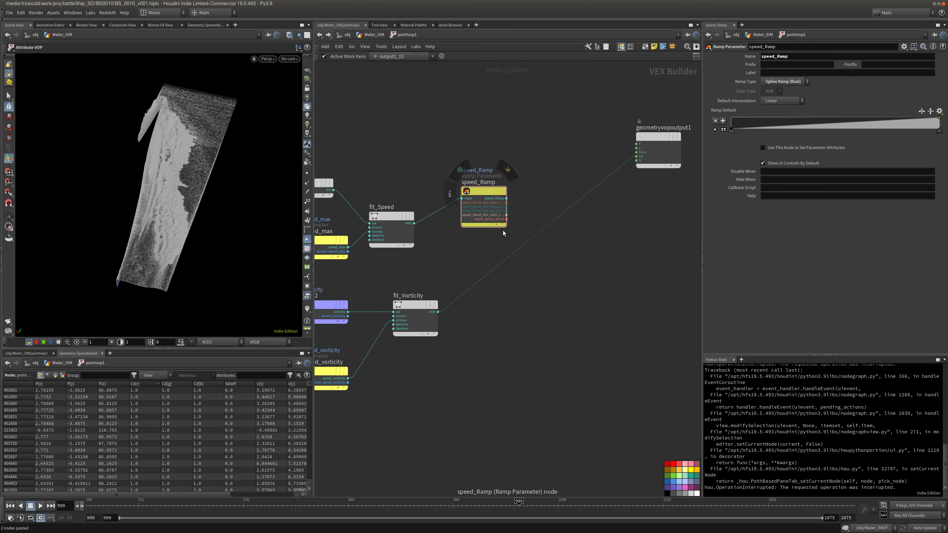
{"action": "key", "text": "ctrl+v"}
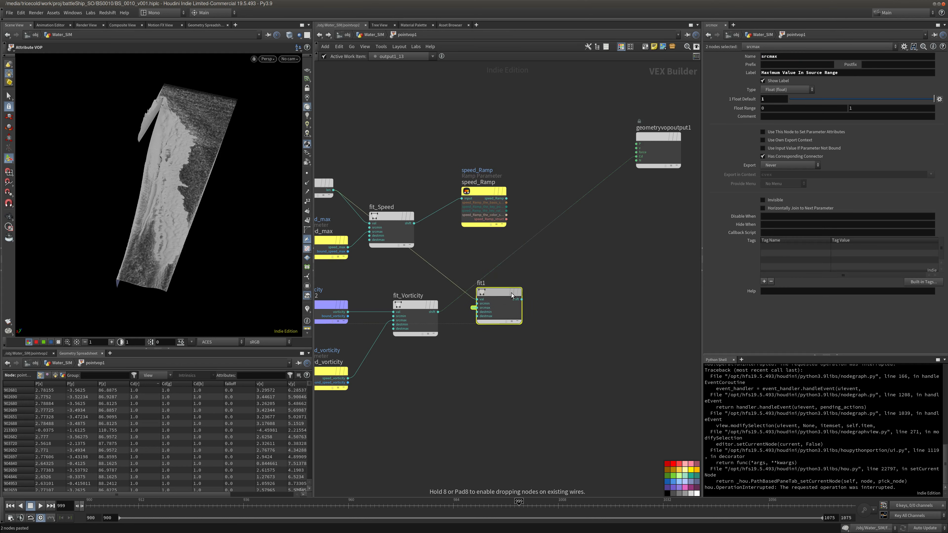
{"action": "left_click", "coordinate": [522, 300]}
{"action": "key", "text": "Delete"}
Duplicate speed_Ramp beside fit_Vorticity and wire fit_Vorticity's output into the copy's input
{"action": "left_click", "coordinate": [484, 192]}
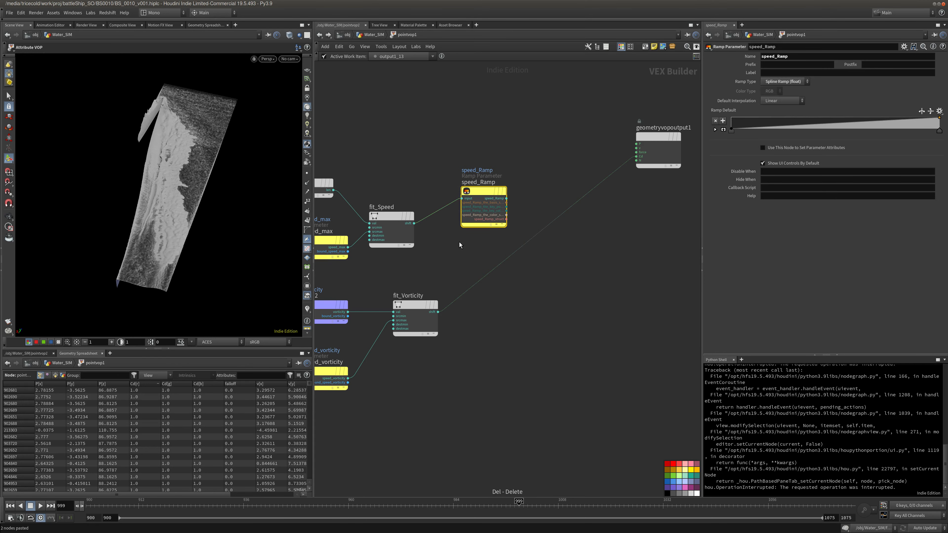
{"action": "key", "text": "ctrl+c"}
{"action": "key", "text": "ctrl+v"}
{"action": "left_click", "coordinate": [498, 294]}
{"action": "left_click_drag", "start_coordinate": [459, 288], "coordinate": [481, 307]}
Rename the copied ramp node and its parameter as vorticity_Ramp
{"action": "double_click", "coordinate": [760, 46]}
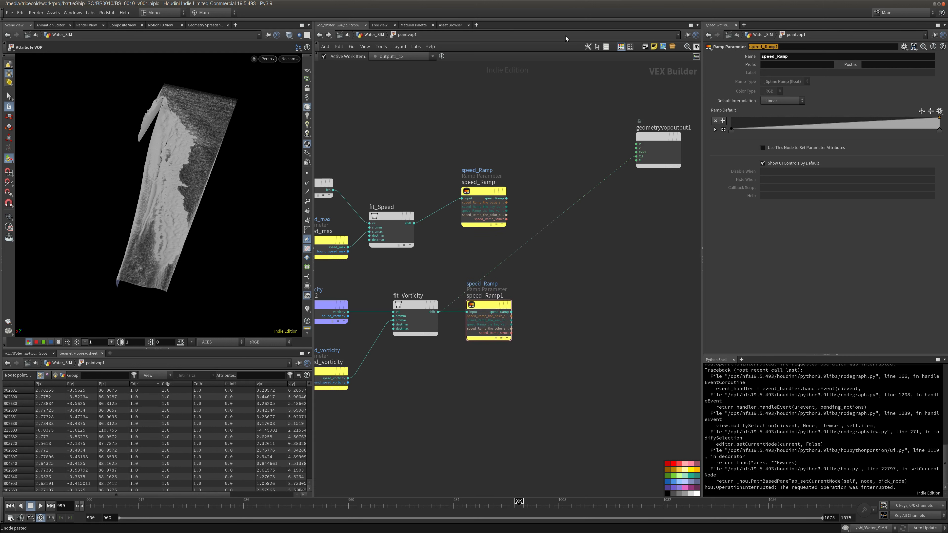
{"action": "type", "text": "vorticity_Ramp"}
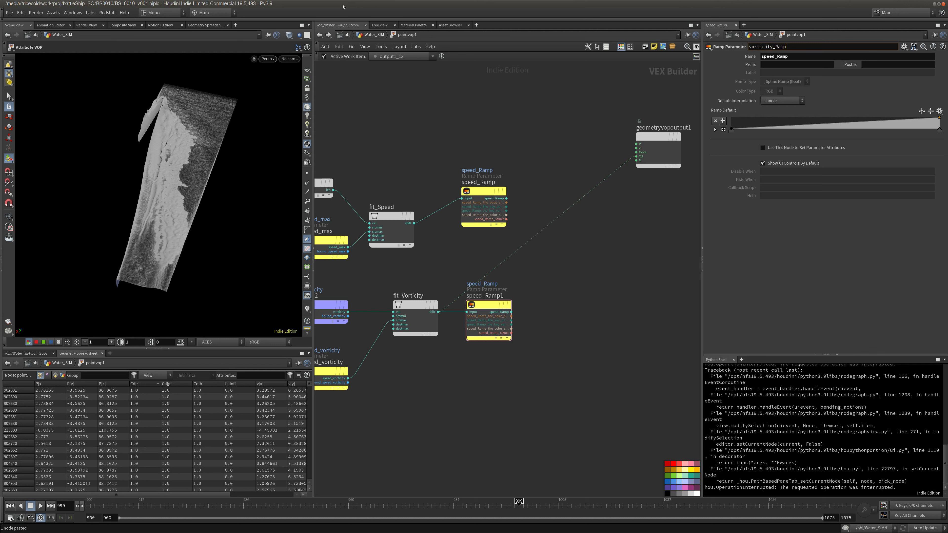
{"action": "key", "text": "Return"}
{"action": "key", "text": "Tab"}
{"action": "key", "text": "ctrl+v"}
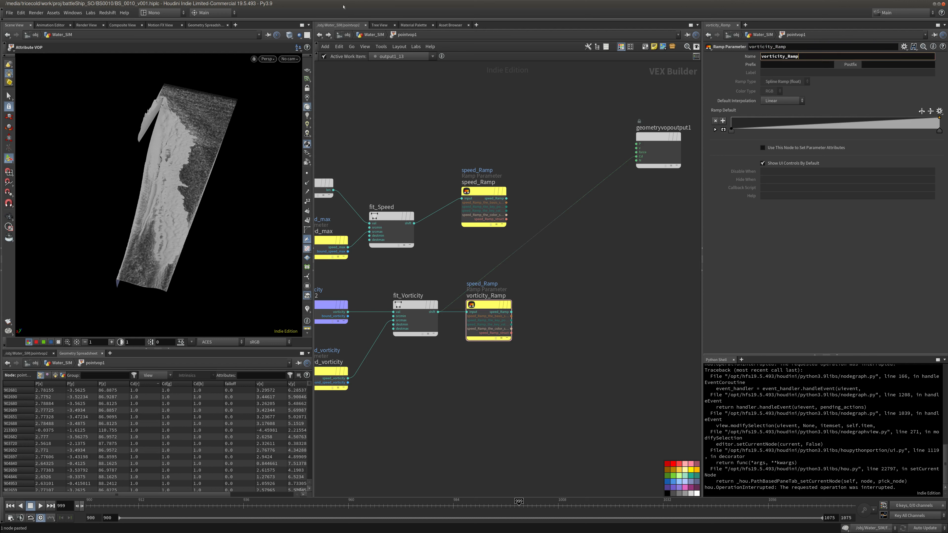
{"action": "key", "text": "Return"}
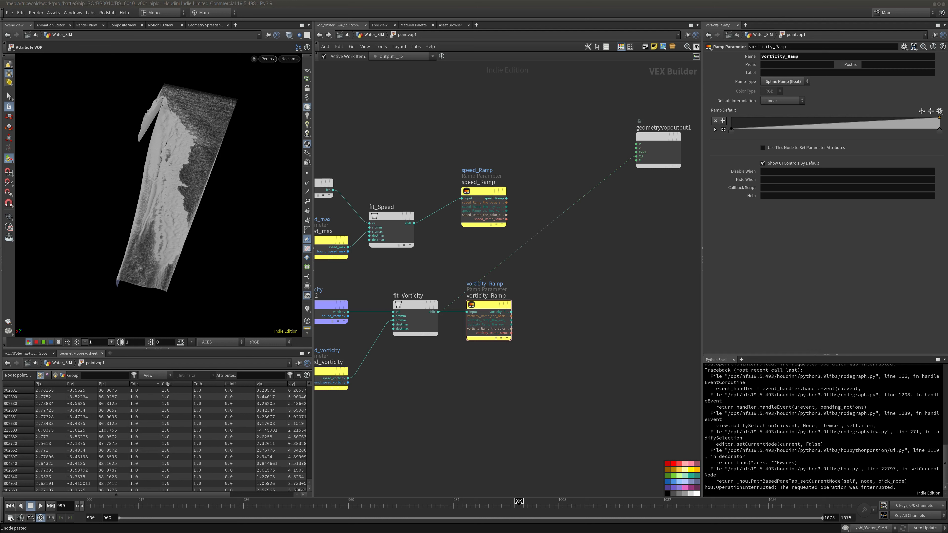
Delete the wire running from fit_Vorticity to geometryvopoutput1's Cd input
{"action": "middle_click_drag", "start_coordinate": [576, 269], "coordinate": [520, 252]}
{"action": "right_click", "coordinate": [511, 240]}
{"action": "left_click", "coordinate": [533, 256]}
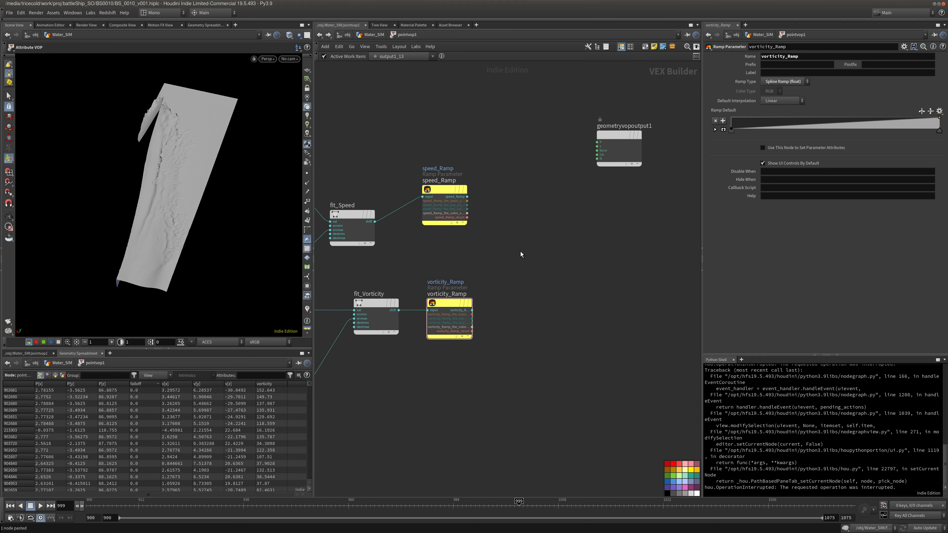
Create an Add node between the two ramps and wire the speed_Ramp and vorticity_Ramp outputs into it
{"action": "key", "text": "Tab"}
{"action": "type", "text": "a"}
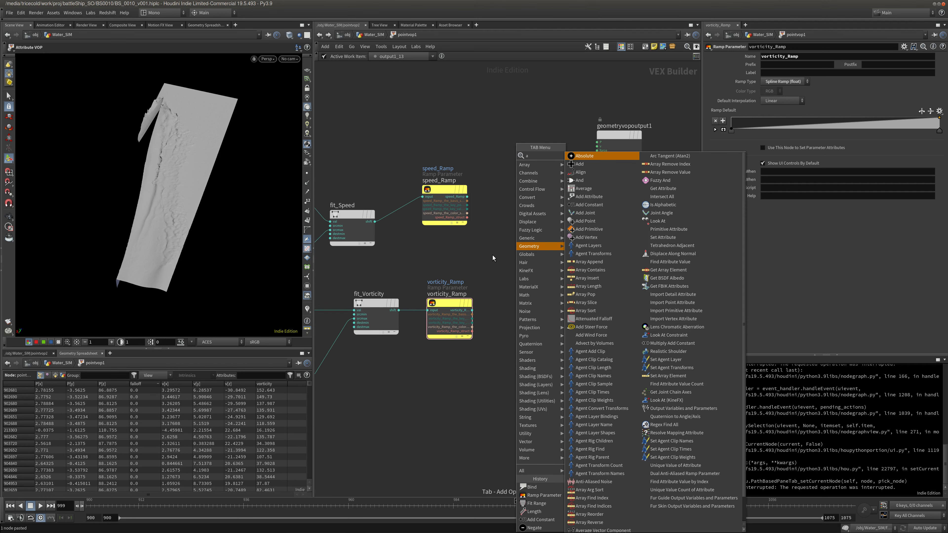
{"action": "type", "text": "dd"}
{"action": "left_click", "coordinate": [611, 158]}
{"action": "left_click", "coordinate": [516, 249]}
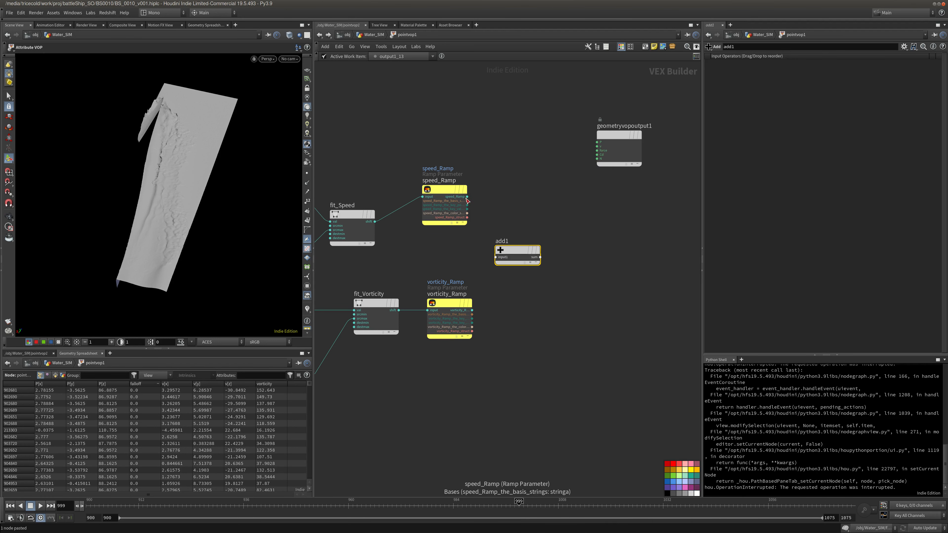
{"action": "left_click_drag", "start_coordinate": [467, 197], "coordinate": [501, 258]}
{"action": "left_click_drag", "start_coordinate": [473, 311], "coordinate": [509, 266]}
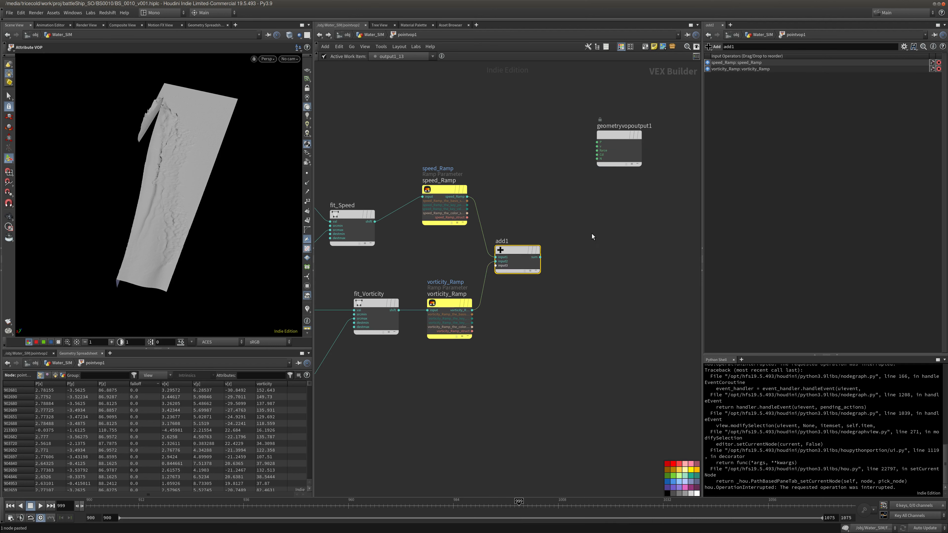
Wire add1's sum into the Cd input of geometryvopoutput1 and return to the Water_SIM network
{"action": "middle_click_drag", "start_coordinate": [592, 233], "coordinate": [523, 233]}
{"action": "left_click_drag", "start_coordinate": [488, 268], "coordinate": [537, 167]}
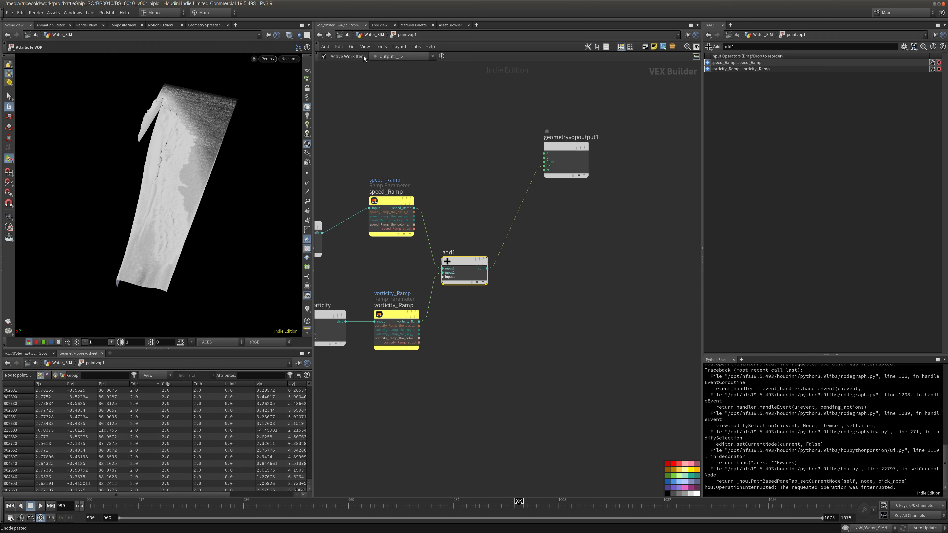
{"action": "left_click", "coordinate": [373, 35]}
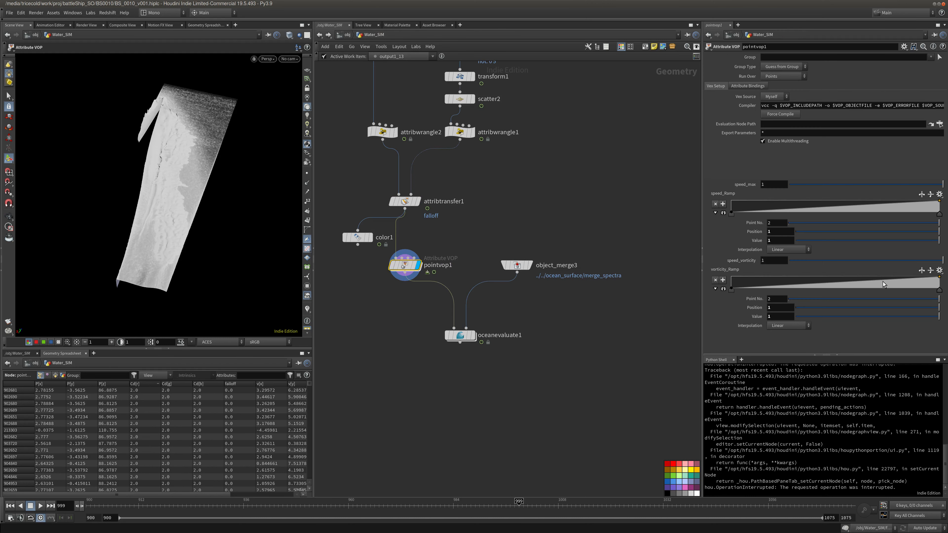
Widen the parameter area and set pointvop1's speed_max to 24
{"action": "left_click_drag", "start_coordinate": [702, 214], "coordinate": [617, 215]}
{"action": "middle_click_drag", "start_coordinate": [688, 184], "coordinate": [782, 166]}
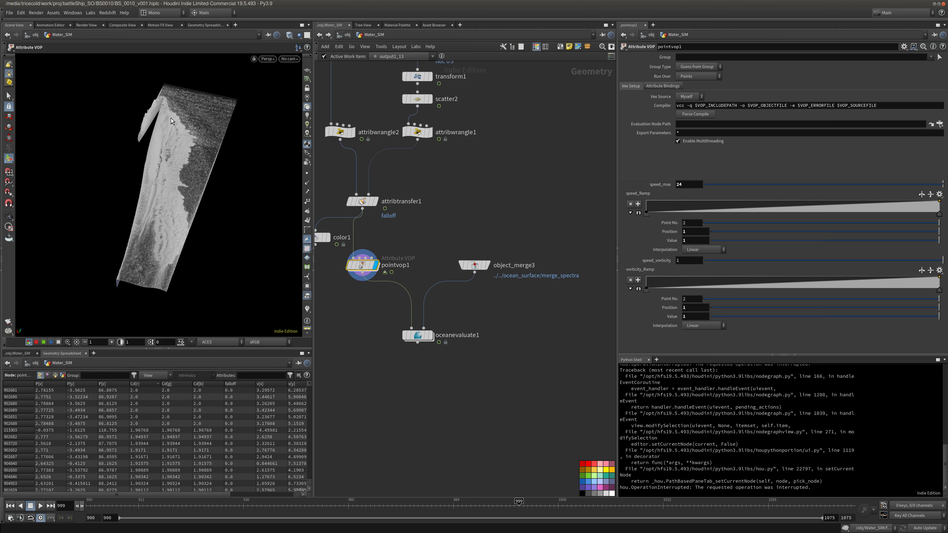
On pointvop1's speed_Ramp, move the end point to about position 0.44 and the start point to about 0.09
{"action": "left_click_drag", "start_coordinate": [199, 121], "coordinate": [176, 107], "text": "alt"}
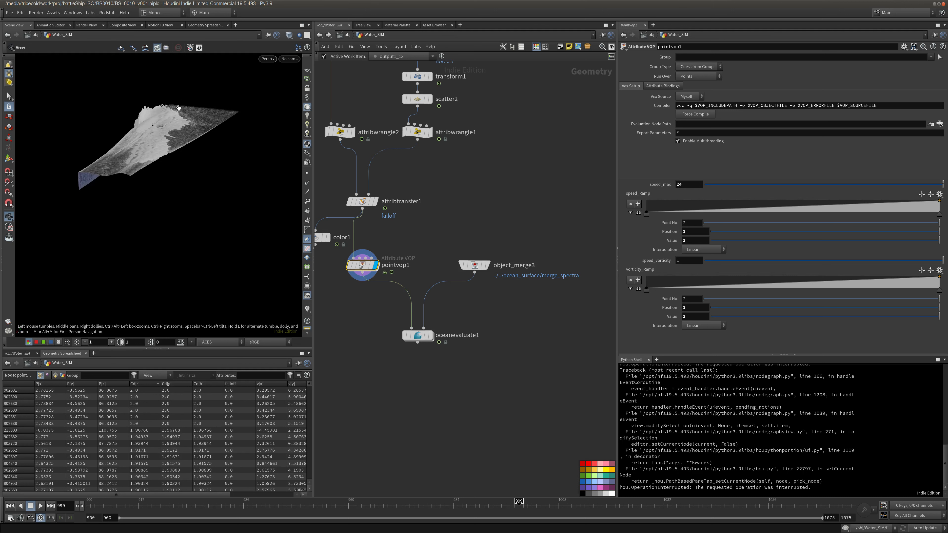
{"action": "right_click_drag", "start_coordinate": [177, 107], "coordinate": [158, 127], "text": "alt"}
{"action": "left_click_drag", "start_coordinate": [158, 127], "coordinate": [133, 172], "text": "alt"}
{"action": "left_click_drag", "start_coordinate": [647, 213], "coordinate": [724, 209]}
{"action": "key", "text": "ctrl+z"}
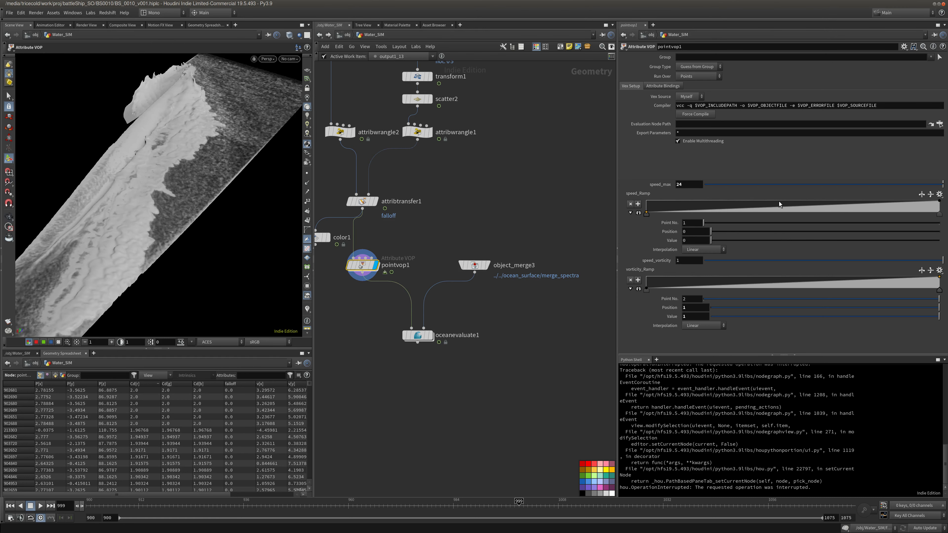
{"action": "left_click", "coordinate": [939, 214]}
{"action": "left_click_drag", "start_coordinate": [939, 214], "coordinate": [716, 219]}
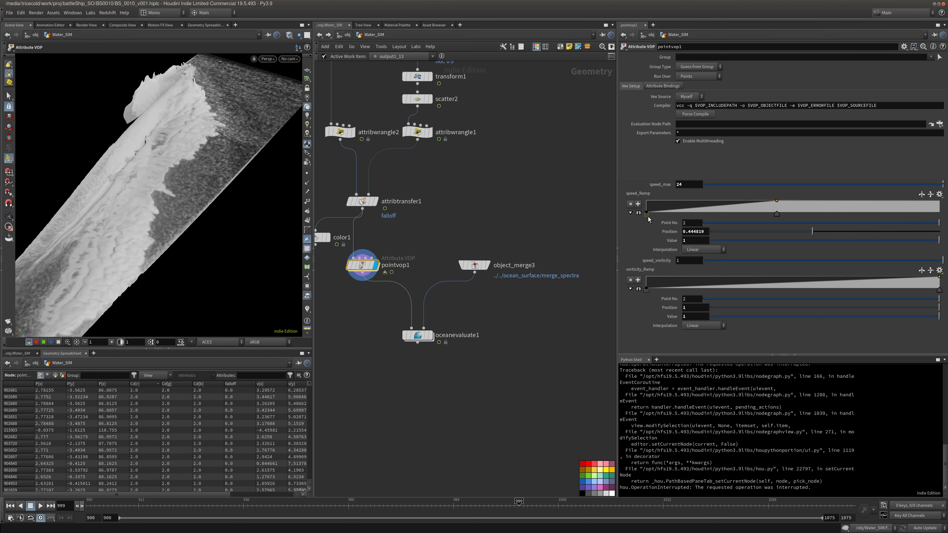
{"action": "left_click_drag", "start_coordinate": [647, 214], "coordinate": [674, 214]}
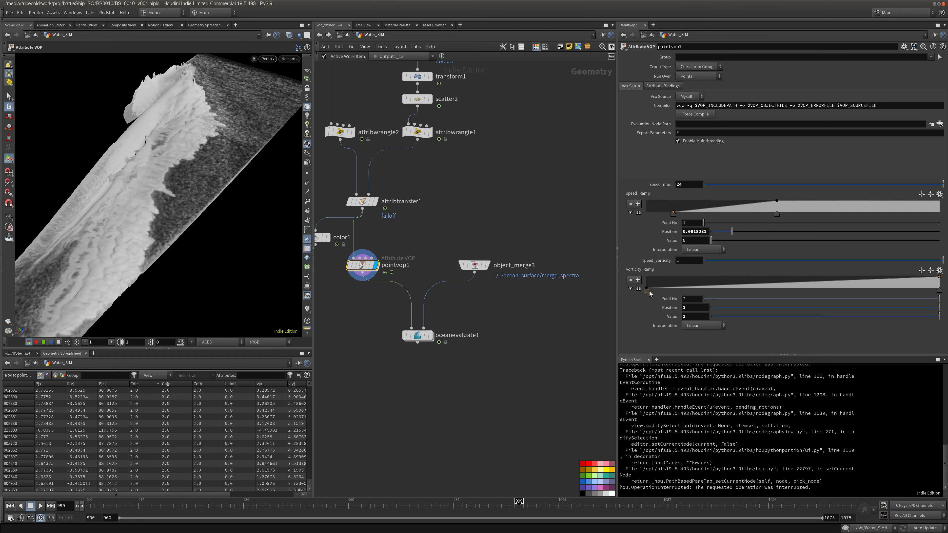
On the vorticity_Ramp, move the start point to about position 0.49 and the end point to about 0.85
{"action": "left_click_drag", "start_coordinate": [648, 291], "coordinate": [791, 282]}
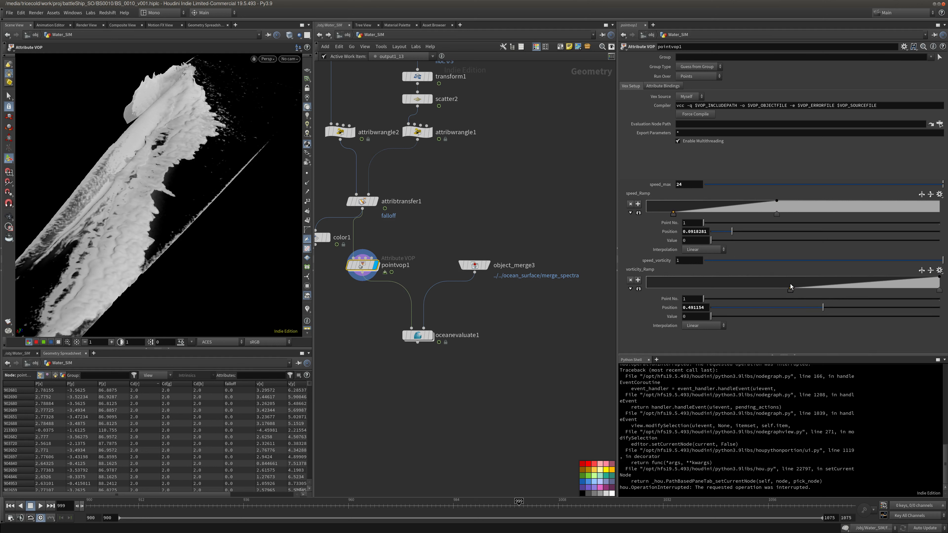
{"action": "left_click", "coordinate": [939, 290]}
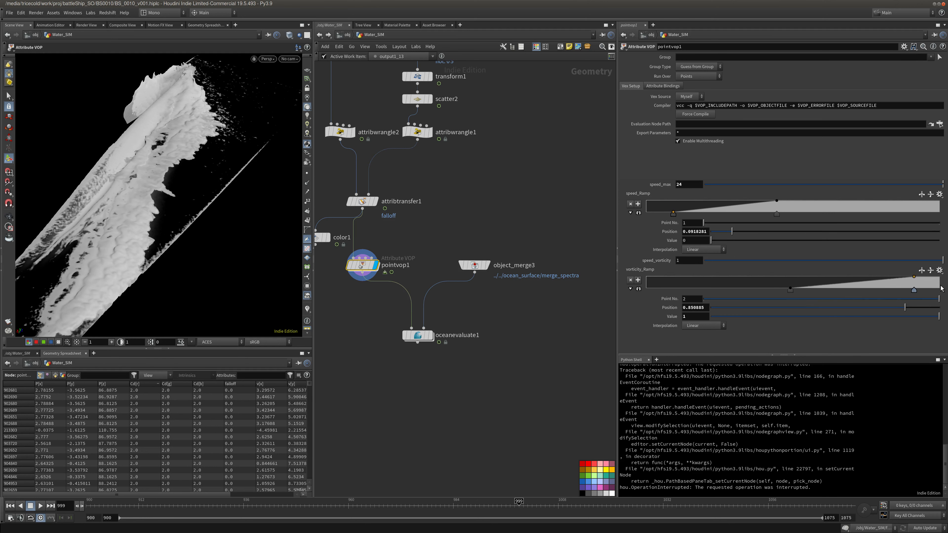
Move the speed ramp's white point to position about 0.24 and set speed_vorticity to 4
{"action": "left_click_drag", "start_coordinate": [777, 214], "coordinate": [717, 215]}
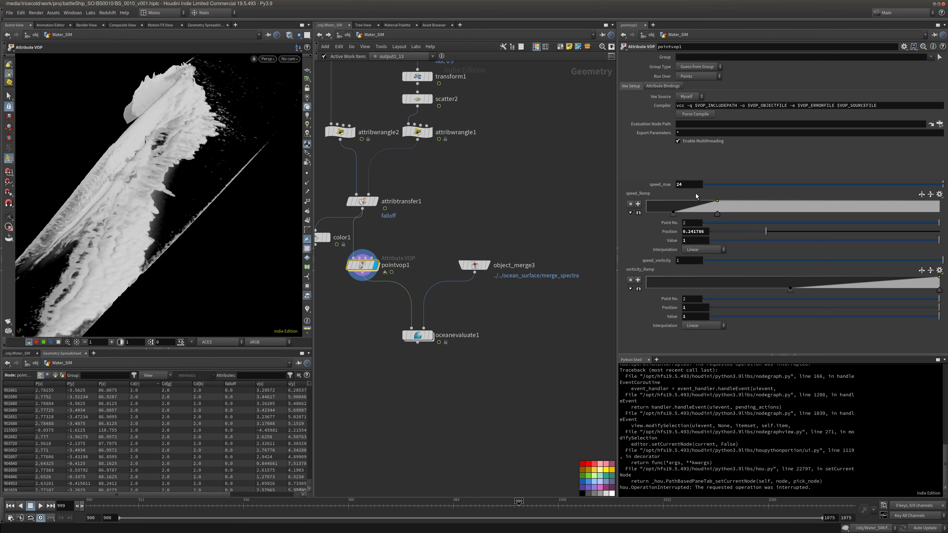
{"action": "middle_click_drag", "start_coordinate": [688, 260], "coordinate": [706, 245]}
{"action": "key", "text": "Escape"}
{"action": "left_click_drag", "start_coordinate": [125, 257], "coordinate": [86, 239]}
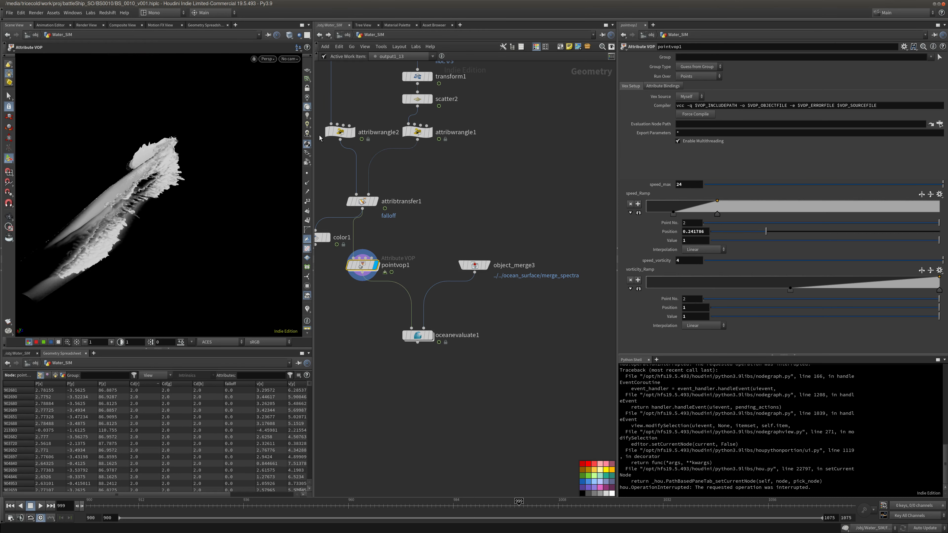
Disable viewport lighting and examine the speed and vorticity mask on the wave up close
{"action": "left_click", "coordinate": [306, 98]}
{"action": "left_click_drag", "start_coordinate": [97, 180], "coordinate": [140, 165], "text": "alt"}
{"action": "scroll", "coordinate": [196, 127], "scroll_direction": "up", "scroll_amount": 5}
{"action": "left_click_drag", "start_coordinate": [195, 127], "coordinate": [191, 157], "text": "alt"}
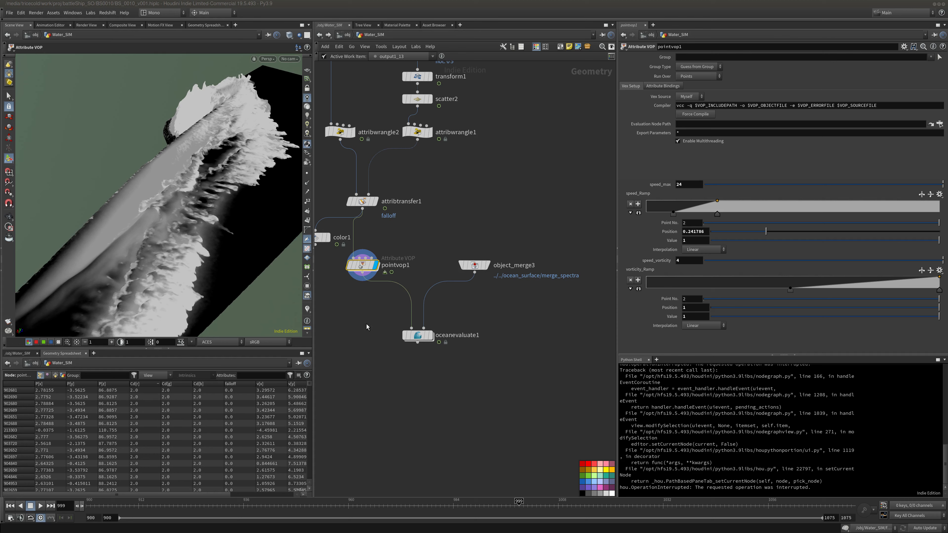
Add an Attribute Blur node fed by pointvop1 and move color1 out of the way
{"action": "middle_click_drag", "start_coordinate": [366, 327], "coordinate": [397, 329]}
{"action": "key", "text": "Tab"}
{"action": "type", "text": "attr"}
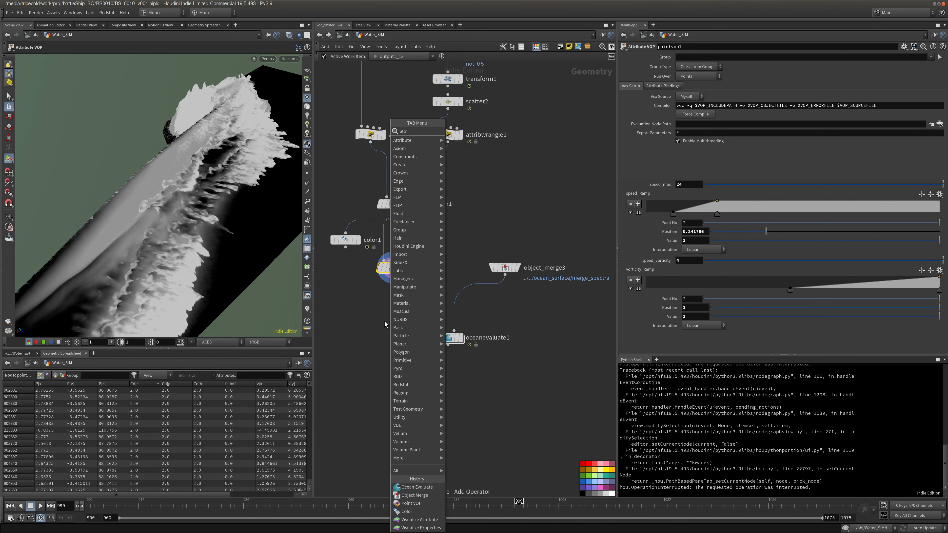
{"action": "type", "text": "ib"}
{"action": "left_click", "coordinate": [495, 132]}
{"action": "left_click", "coordinate": [396, 307]}
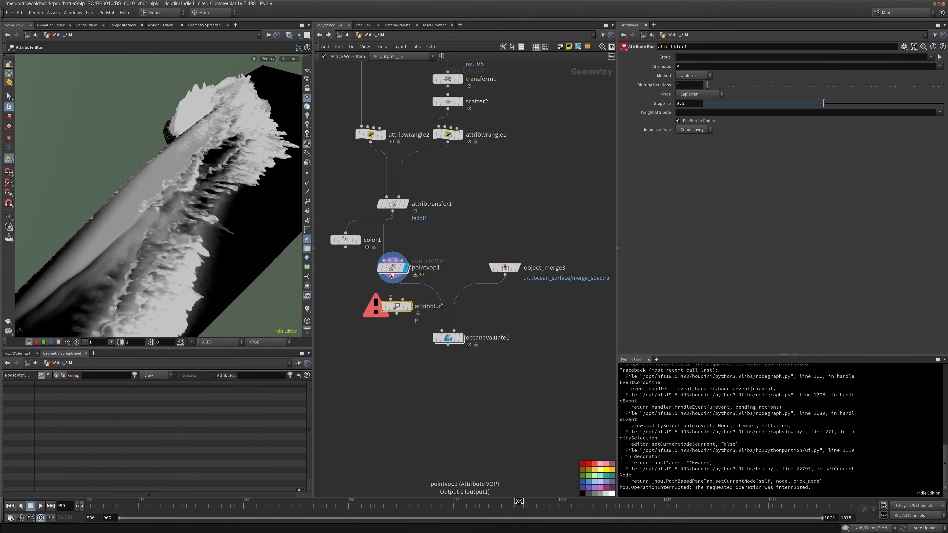
{"action": "left_click_drag", "start_coordinate": [345, 240], "coordinate": [331, 364]}
{"action": "left_click_drag", "start_coordinate": [393, 273], "coordinate": [399, 309]}
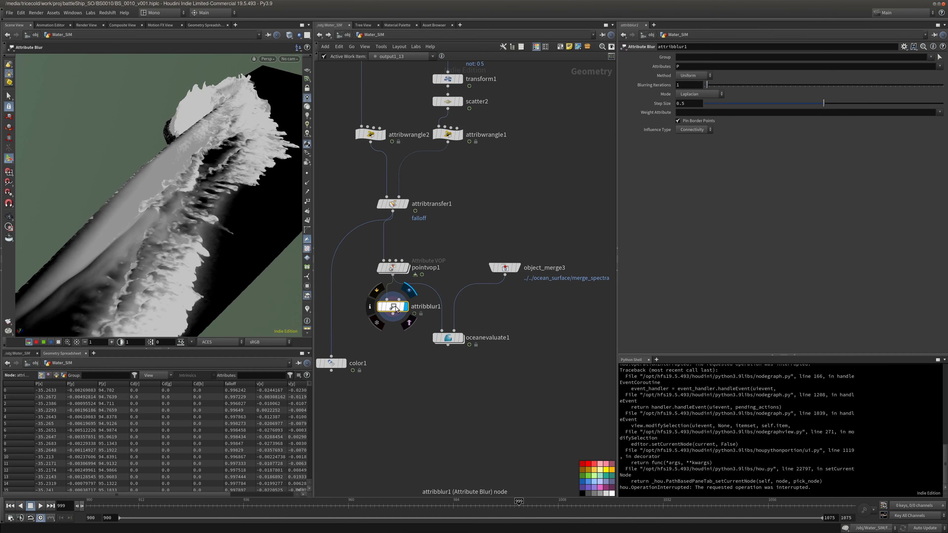
Set the Attribute Blur to blur Cd with 100 blurring iterations
{"action": "left_click", "coordinate": [704, 68]}
{"action": "left_click", "coordinate": [526, 154]}
{"action": "middle_click_drag", "start_coordinate": [527, 154], "coordinate": [541, 137]}
{"action": "left_click_drag", "start_coordinate": [707, 86], "coordinate": [943, 85]}
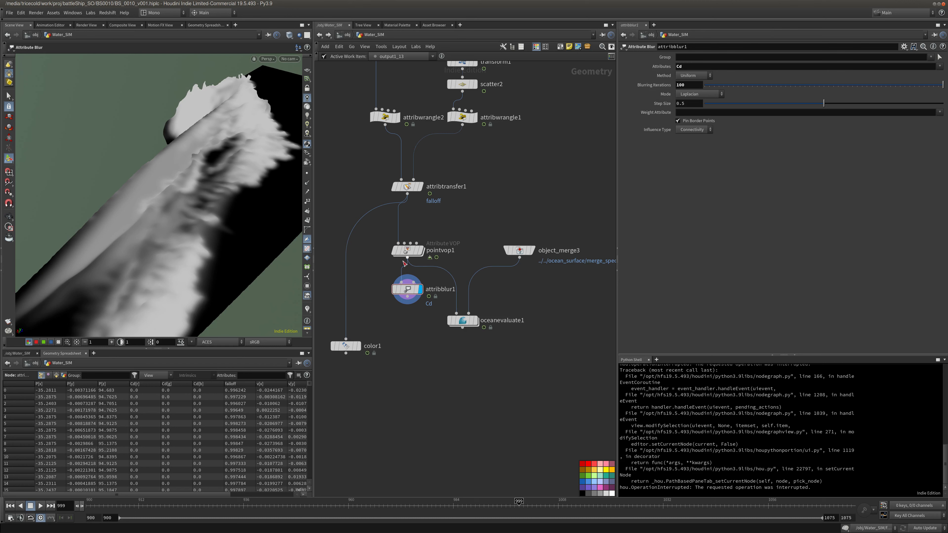
Inside pointvop1, add a Bind node and connect the add1 output to its input
{"action": "double_click", "coordinate": [407, 250]}
{"action": "key", "text": "Tab"}
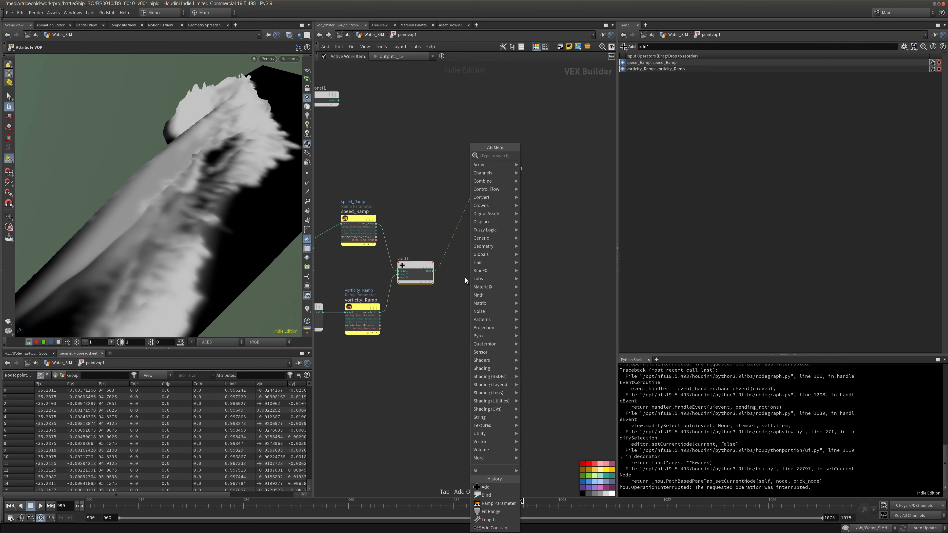
{"action": "type", "text": "bind"}
{"action": "left_click", "coordinate": [534, 165]}
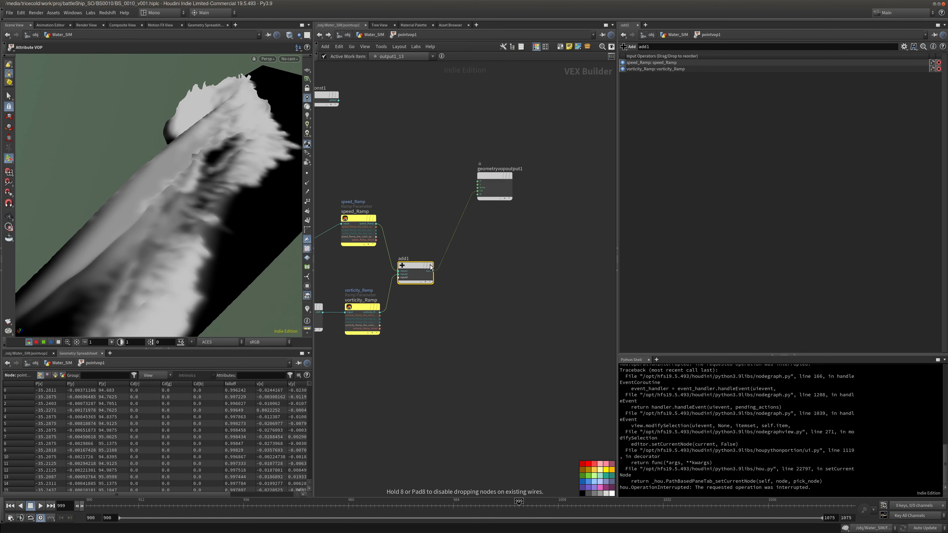
{"action": "left_click", "coordinate": [501, 257]}
{"action": "left_click_drag", "start_coordinate": [433, 271], "coordinate": [484, 260]}
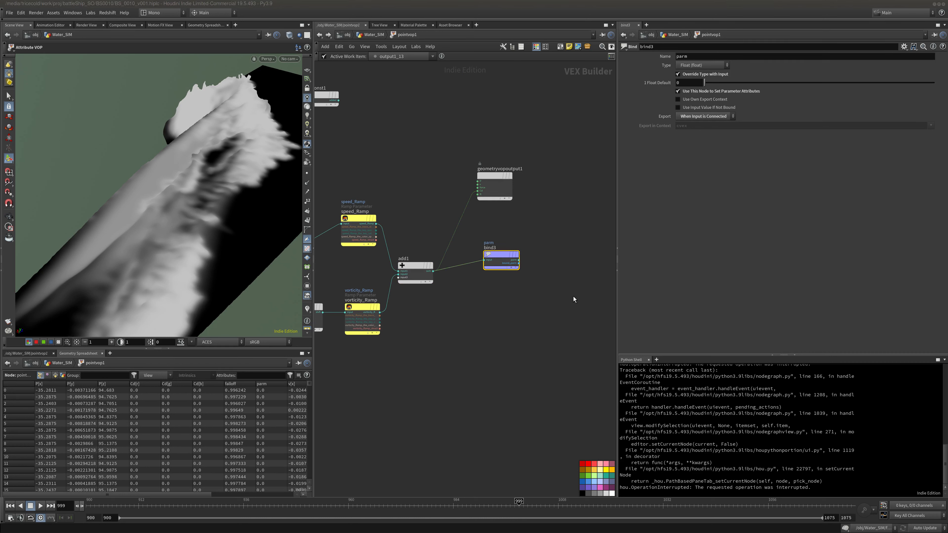
Name the new Bind node's attribute specMult and return to the Water_SIM network
{"action": "left_click_drag", "start_coordinate": [702, 58], "coordinate": [663, 59]}
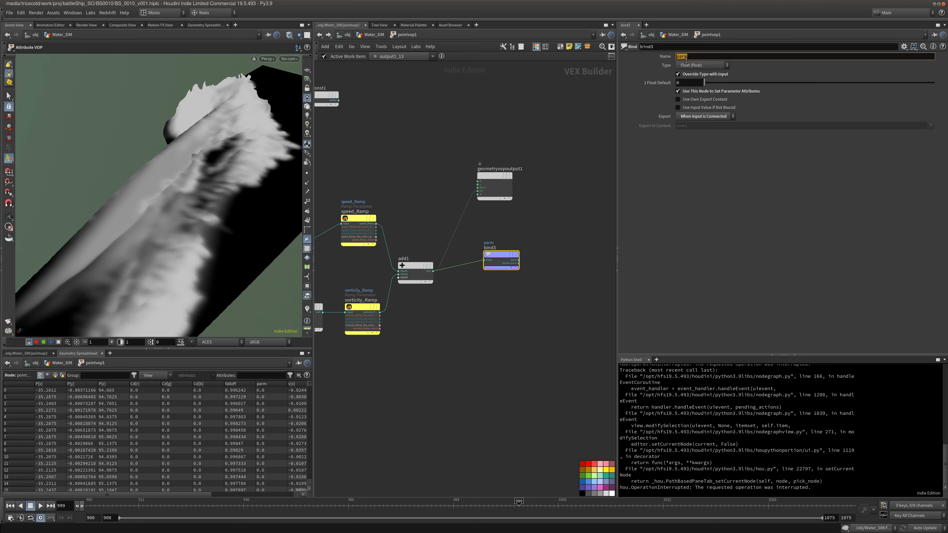
{"action": "type", "text": "specMult"}
{"action": "key", "text": "Return"}
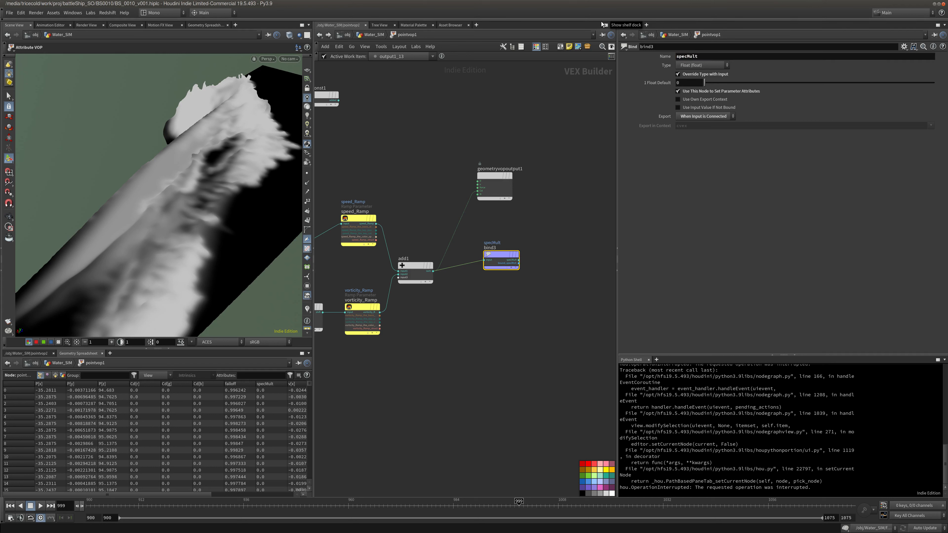
{"action": "left_click", "coordinate": [371, 35]}
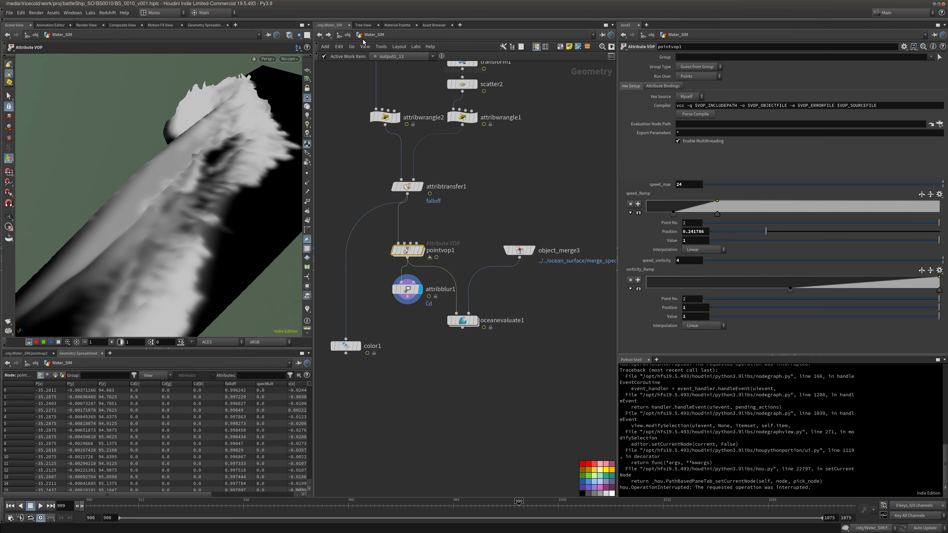
{"action": "middle_click_drag", "start_coordinate": [515, 194], "coordinate": [529, 183]}
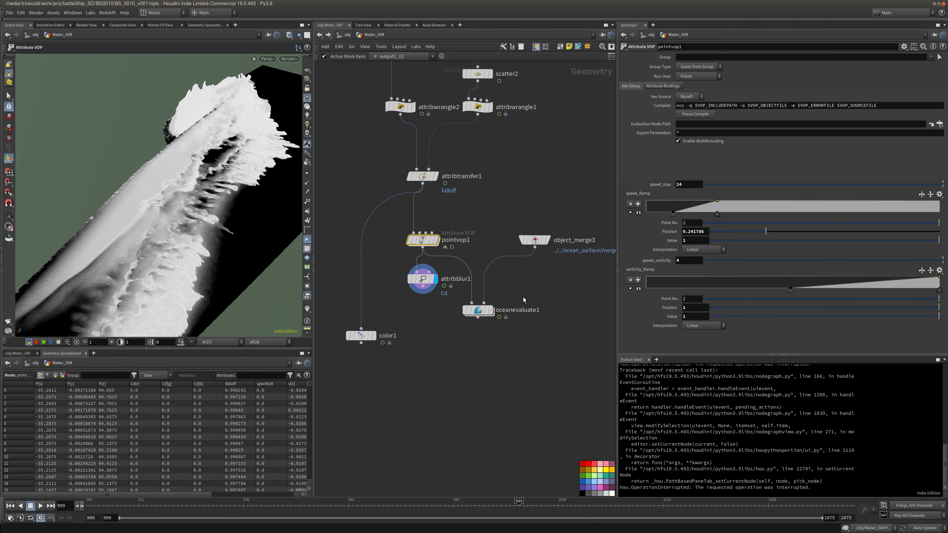
{"action": "left_click", "coordinate": [424, 281]}
{"action": "key", "text": "Delete"}
{"action": "left_click_drag", "start_coordinate": [412, 301], "coordinate": [335, 358]}
{"action": "key", "text": "Delete"}
{"action": "left_click_drag", "start_coordinate": [457, 221], "coordinate": [429, 242]}
{"action": "key", "text": "ctrl+z"}
{"action": "key", "text": "ctrl+z"}
{"action": "key", "text": "ctrl+z"}
{"action": "key", "text": "ctrl+z"}
Delete the color1 node and set attribblur1 to blur the specMult attribute
{"action": "left_click_drag", "start_coordinate": [402, 297], "coordinate": [331, 359]}
{"action": "key", "text": "Delete"}
{"action": "left_click", "coordinate": [423, 279]}
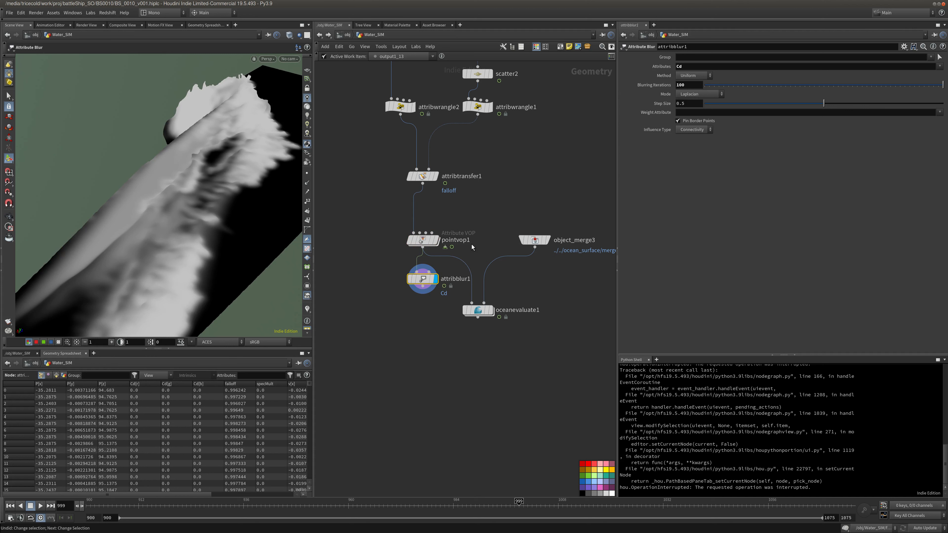
{"action": "left_click_drag", "start_coordinate": [707, 68], "coordinate": [356, 47]}
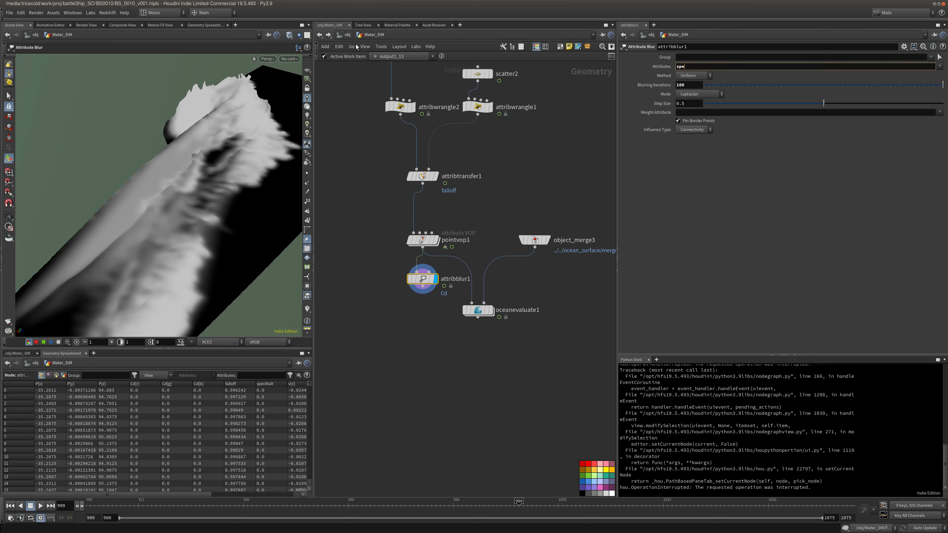
{"action": "type", "text": "specMult"}
{"action": "key", "text": "Return"}
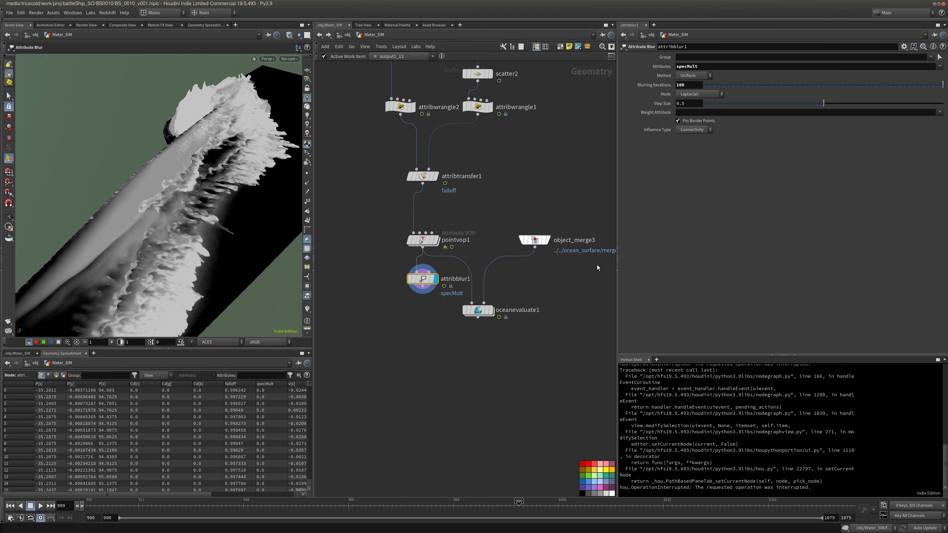
Open pointvop1 and move the specMult Bind node farther away from add1
{"action": "double_click", "coordinate": [424, 241]}
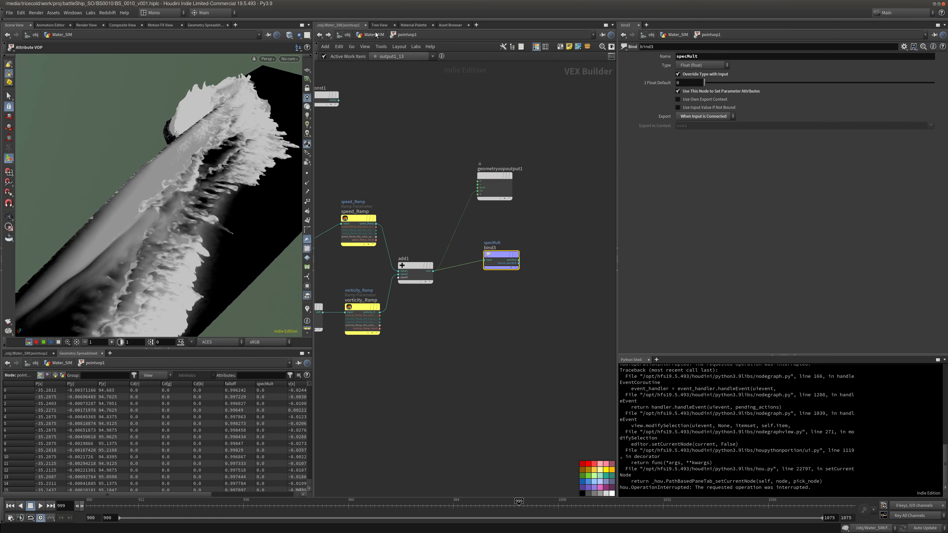
{"action": "left_click_drag", "start_coordinate": [499, 253], "coordinate": [551, 264]}
{"action": "middle_click_drag", "start_coordinate": [381, 155], "coordinate": [506, 186]}
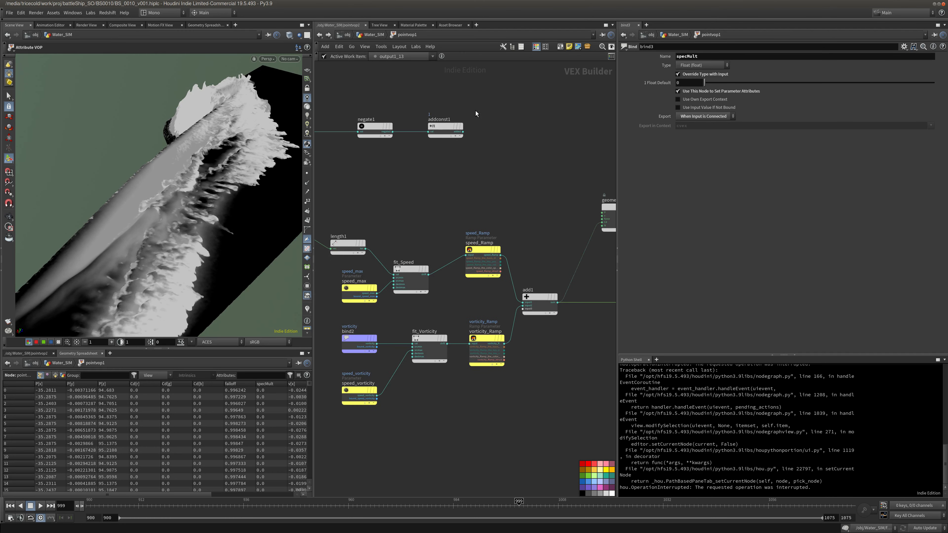
Examine the falloff, negate and add-constant chain in pointvop1 and the mask on the wave
{"action": "left_click_drag", "start_coordinate": [478, 118], "coordinate": [354, 166]}
{"action": "key", "text": "h"}
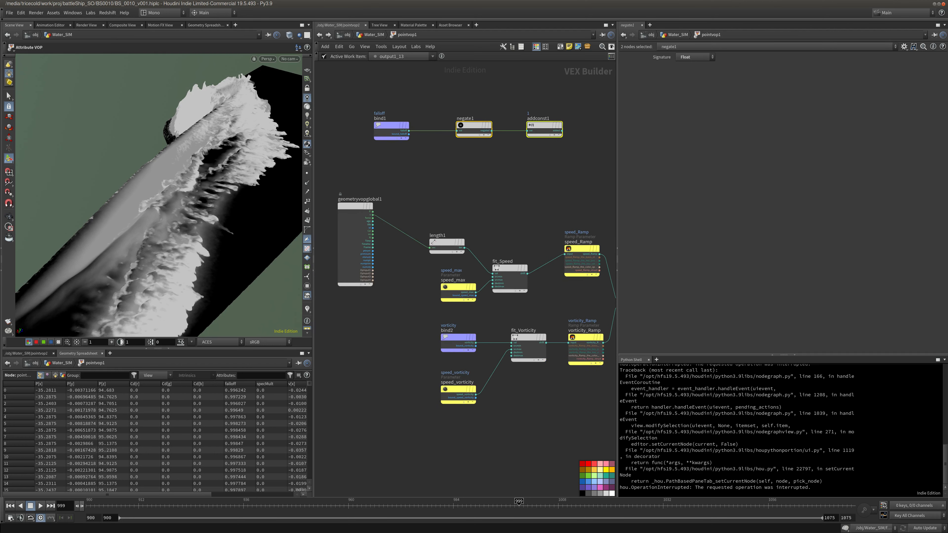
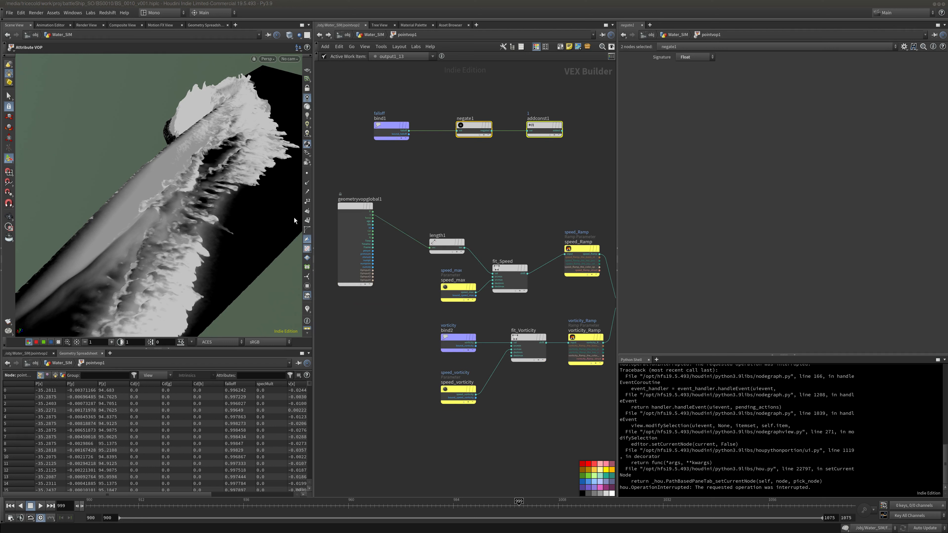
{"action": "left_click_drag", "start_coordinate": [238, 246], "coordinate": [162, 166], "text": "alt"}
{"action": "middle_click_drag", "start_coordinate": [490, 173], "coordinate": [420, 157]}
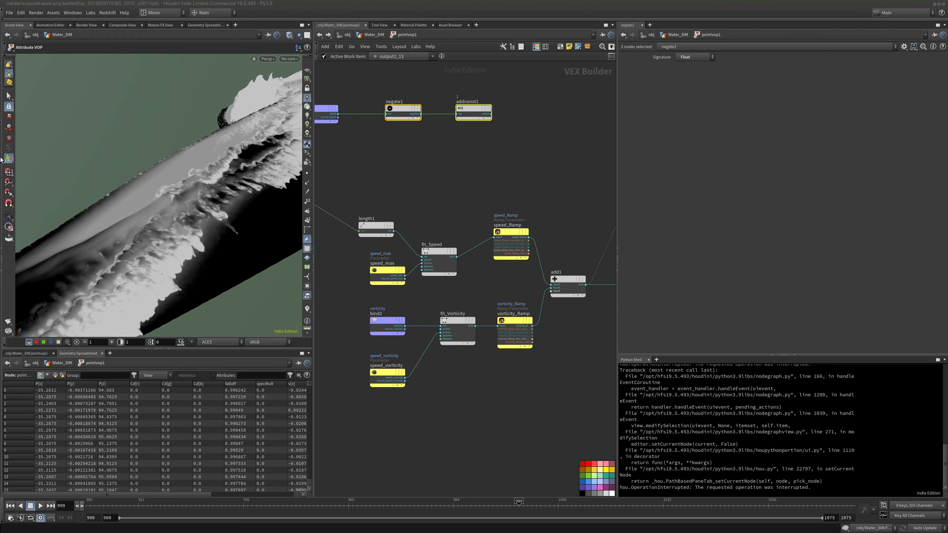
{"action": "key", "text": "h"}
{"action": "left_click", "coordinate": [351, 156], "text": "shift"}
{"action": "left_click_drag", "start_coordinate": [351, 156], "coordinate": [393, 120]}
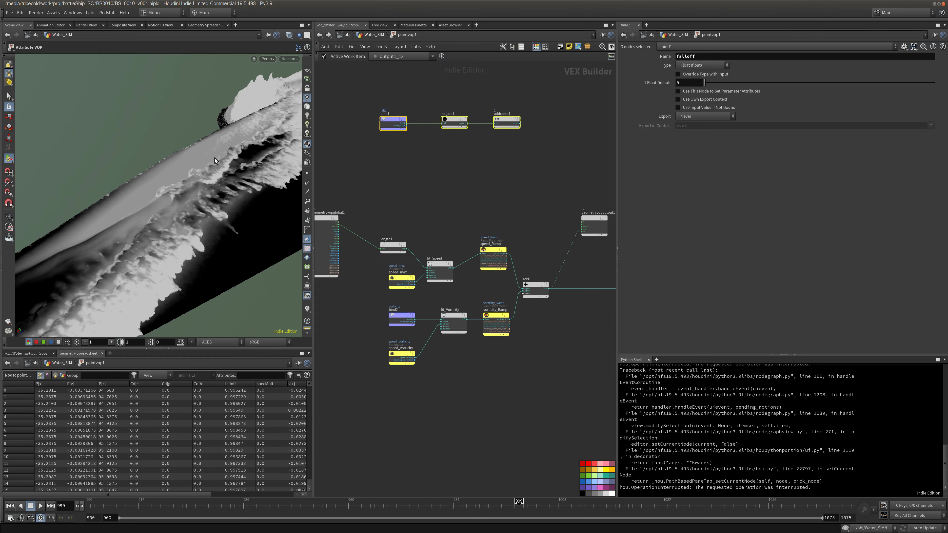
{"action": "key", "text": "space"}
{"action": "left_click_drag", "start_coordinate": [217, 161], "coordinate": [65, 231]}
{"action": "middle_click_drag", "start_coordinate": [527, 210], "coordinate": [432, 167]}
Duplicate the negate1 and addconst1 nodes below add1
{"action": "left_click_drag", "start_coordinate": [360, 72], "coordinate": [471, 129]}
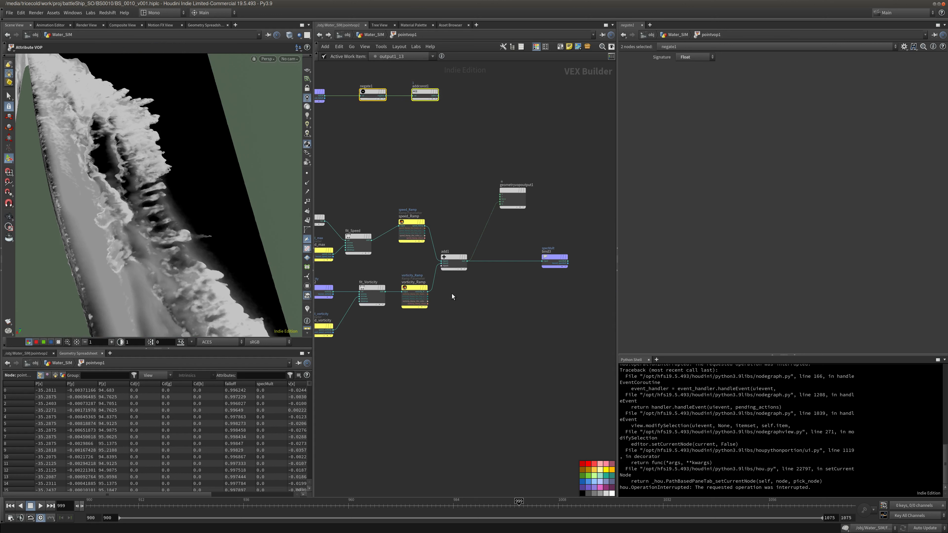
{"action": "key", "text": "ctrl+c"}
{"action": "key", "text": "ctrl+v"}
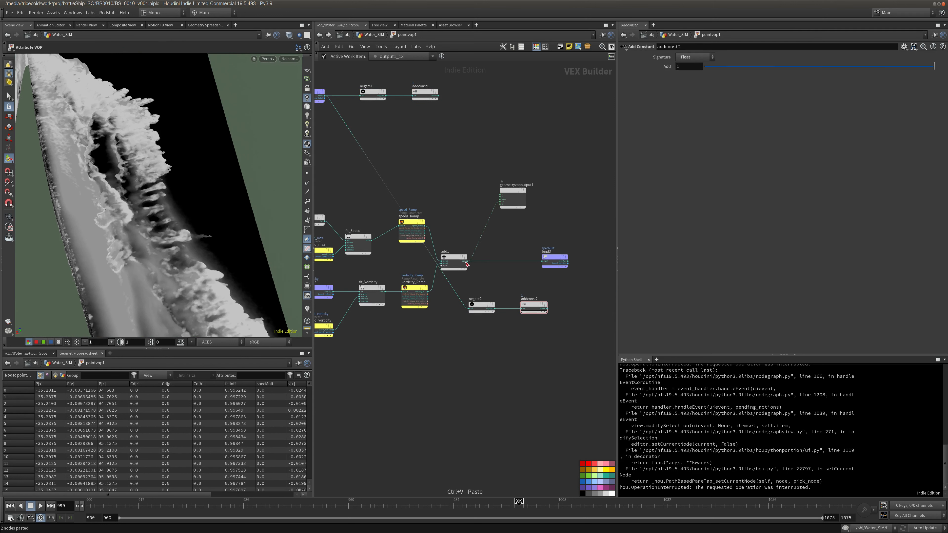
Feed add1 into the copied negate node and connect the copied add-constant node to the geometry output's Cd
{"action": "left_click", "coordinate": [468, 261]}
{"action": "left_click", "coordinate": [469, 308]}
{"action": "left_click", "coordinate": [547, 309]}
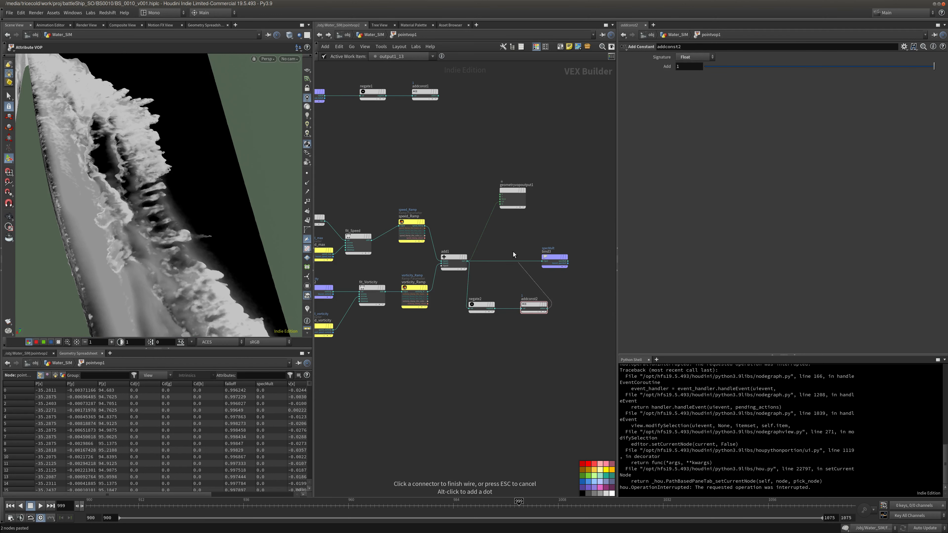
{"action": "left_click", "coordinate": [503, 203]}
{"action": "left_click_drag", "start_coordinate": [271, 208], "coordinate": [105, 183]}
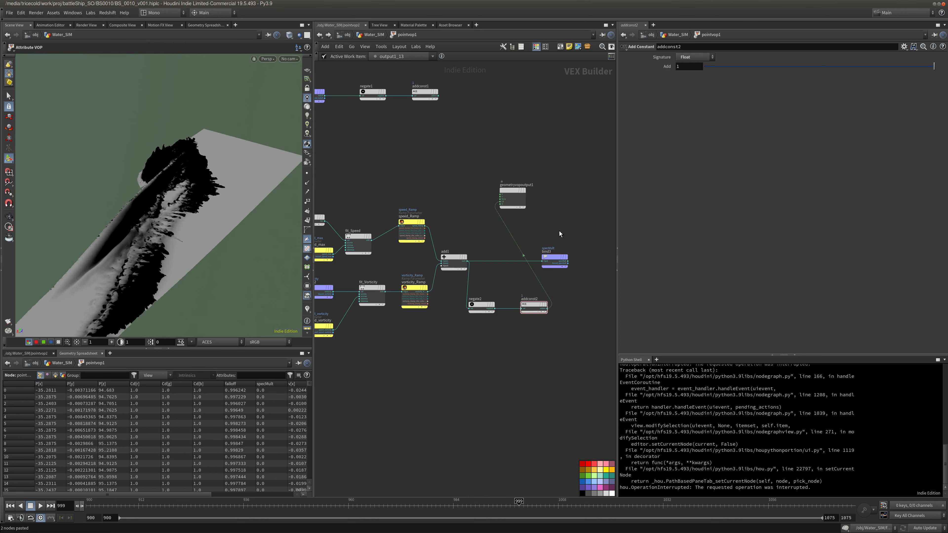
Connect addconst2 to the specMult Bind node and disconnect it from the geometry output
{"action": "middle_click_drag", "start_coordinate": [556, 232], "coordinate": [500, 232]}
{"action": "scroll", "coordinate": [502, 232], "scroll_direction": "up", "scroll_amount": 2}
{"action": "left_click_drag", "start_coordinate": [480, 329], "coordinate": [503, 263]}
{"action": "right_click", "coordinate": [437, 240]}
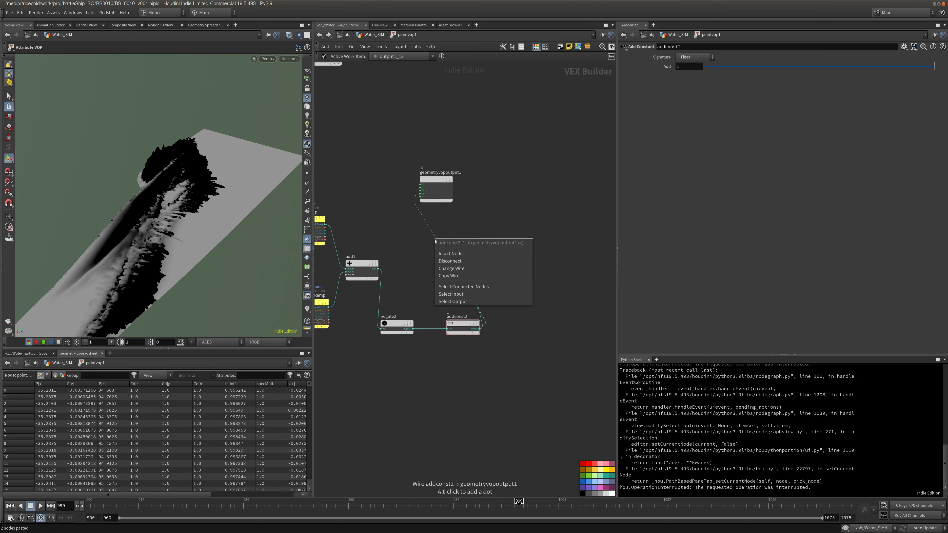
{"action": "left_click", "coordinate": [446, 258]}
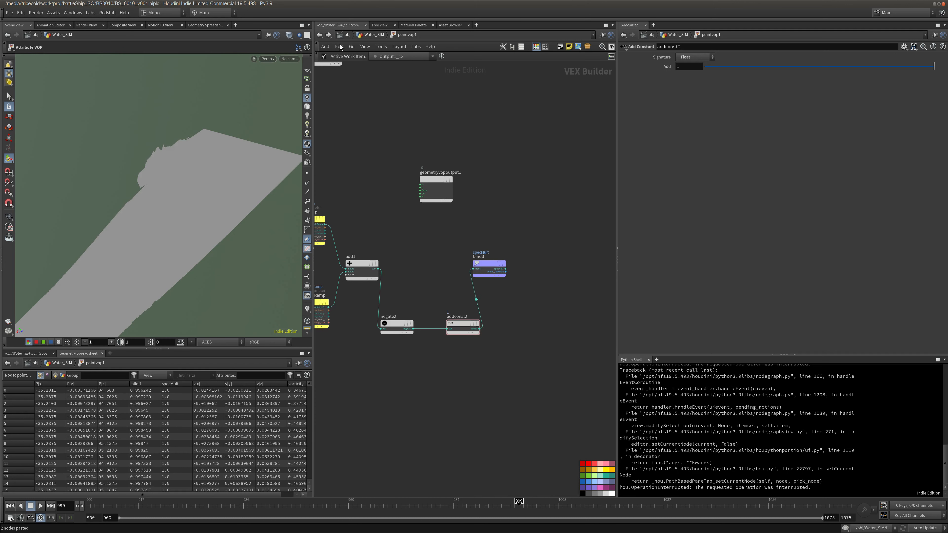
Switch the viewport to headlight shading, return to the Water_SIM network and display attribblur1
{"action": "left_click", "coordinate": [307, 107]}
{"action": "left_click", "coordinate": [372, 34]}
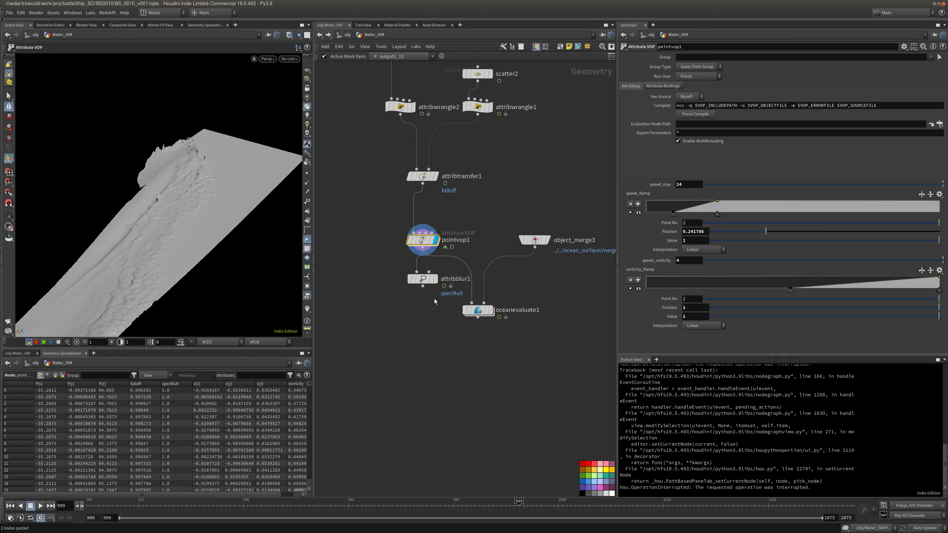
{"action": "left_click", "coordinate": [423, 278]}
Add a Color node after attribblur1
{"action": "key", "text": "Tab"}
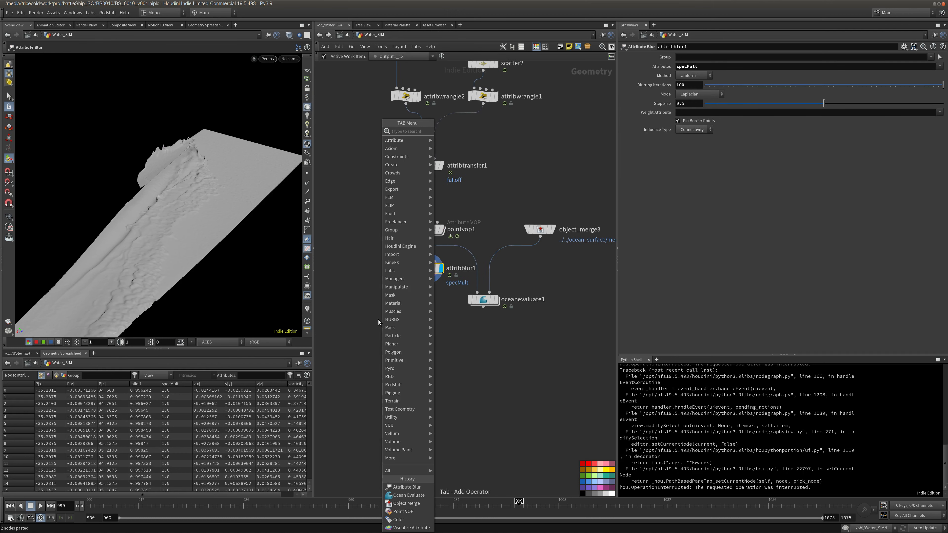
{"action": "type", "text": "colo"}
{"action": "left_click", "coordinate": [461, 131]}
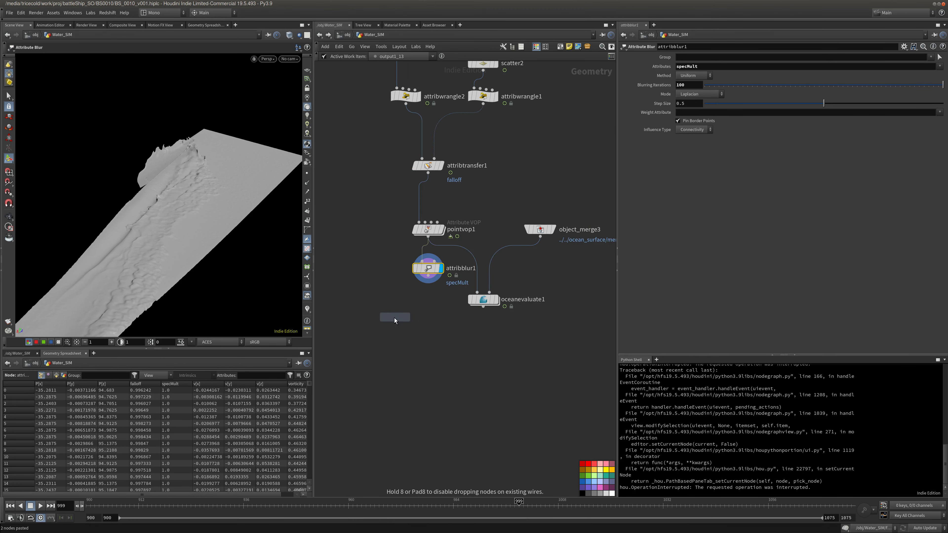
{"action": "left_click", "coordinate": [394, 318]}
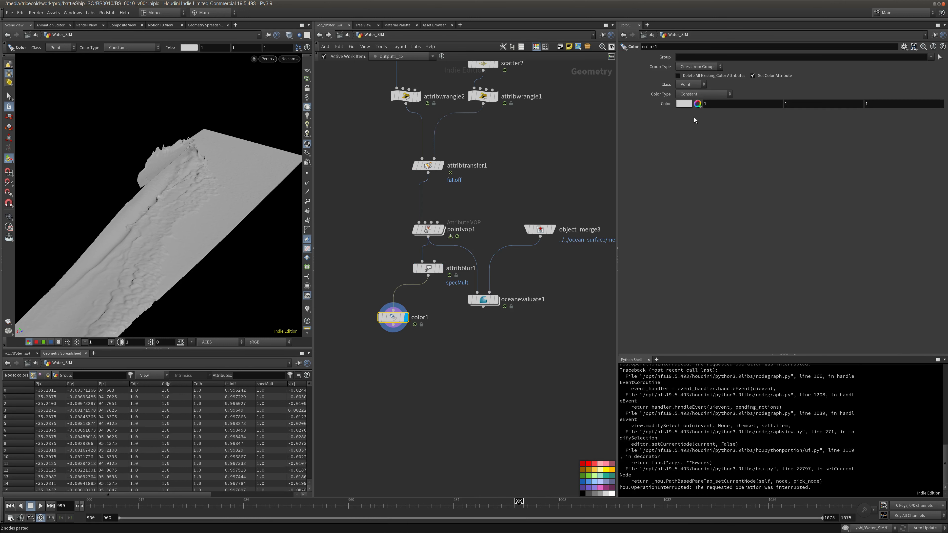
Set the Color node to Ramp from Attribute driven by specMult and inspect the result on the wave
{"action": "left_click", "coordinate": [699, 93]}
{"action": "left_click", "coordinate": [701, 127]}
{"action": "left_click", "coordinate": [940, 103]}
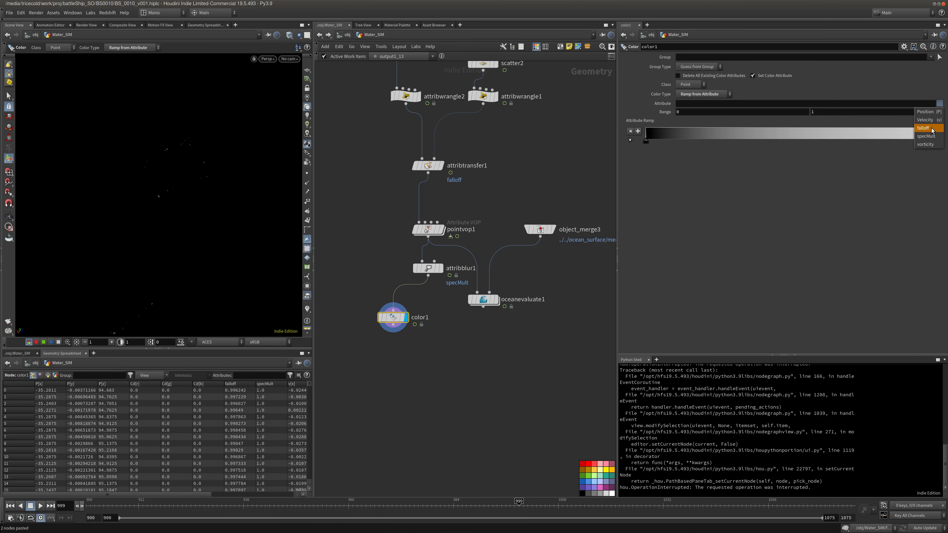
{"action": "left_click", "coordinate": [932, 136]}
{"action": "left_click_drag", "start_coordinate": [220, 216], "coordinate": [191, 159], "text": "alt"}
{"action": "key", "text": "Return"}
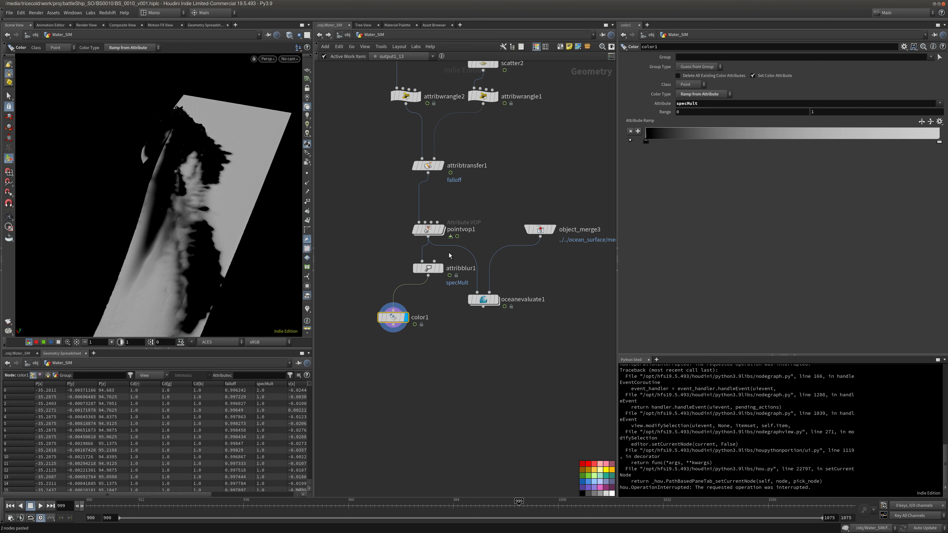
Feed color1 directly from the output of pointvop1, bypassing attribblur1
{"action": "left_click", "coordinate": [472, 226]}
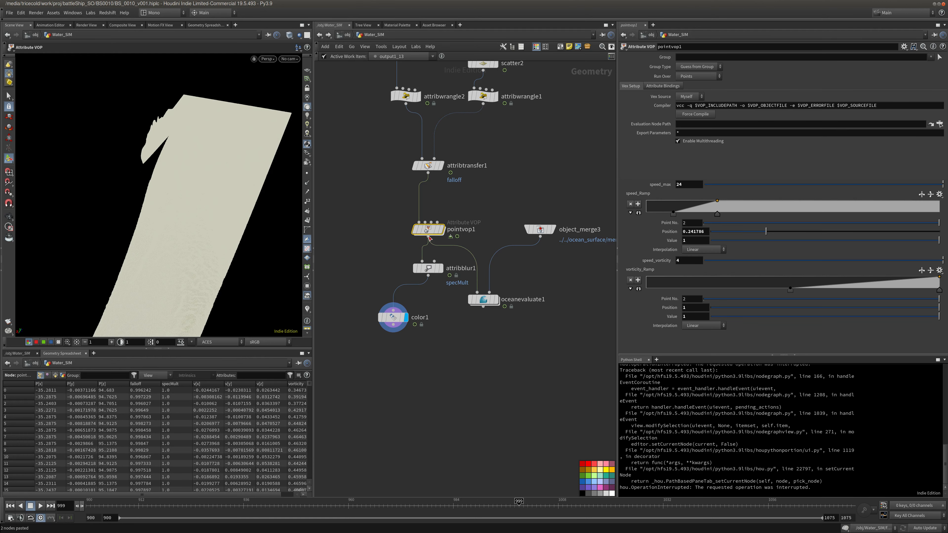
{"action": "left_click_drag", "start_coordinate": [430, 238], "coordinate": [397, 296]}
{"action": "left_click", "coordinate": [391, 317]}
In pointvop1, shift the speed ramp's first point to about 0.036 and spread the vorticity ramp from about 0.105 to 0.996
{"action": "left_click", "coordinate": [429, 229]}
{"action": "left_click", "coordinate": [500, 192]}
{"action": "left_click_drag", "start_coordinate": [720, 214], "coordinate": [658, 218]}
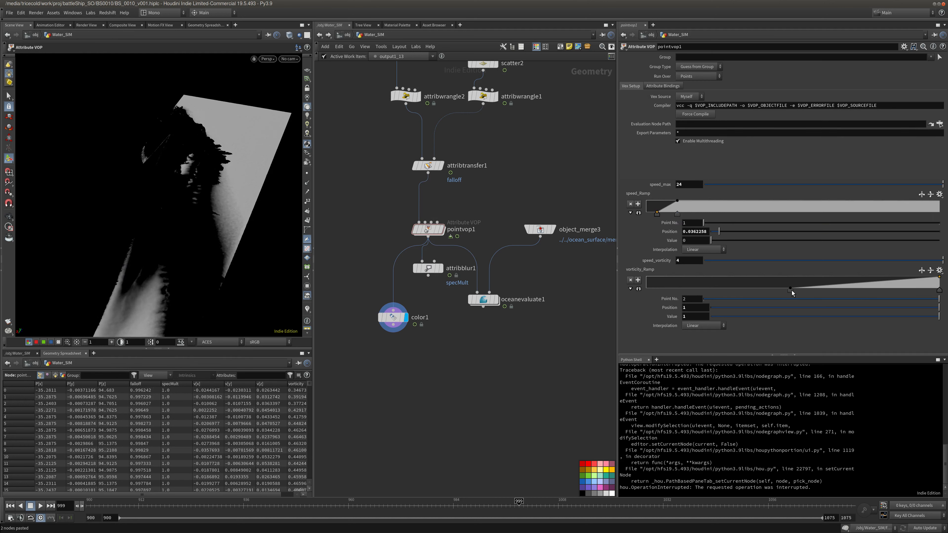
{"action": "left_click_drag", "start_coordinate": [792, 291], "coordinate": [679, 290]}
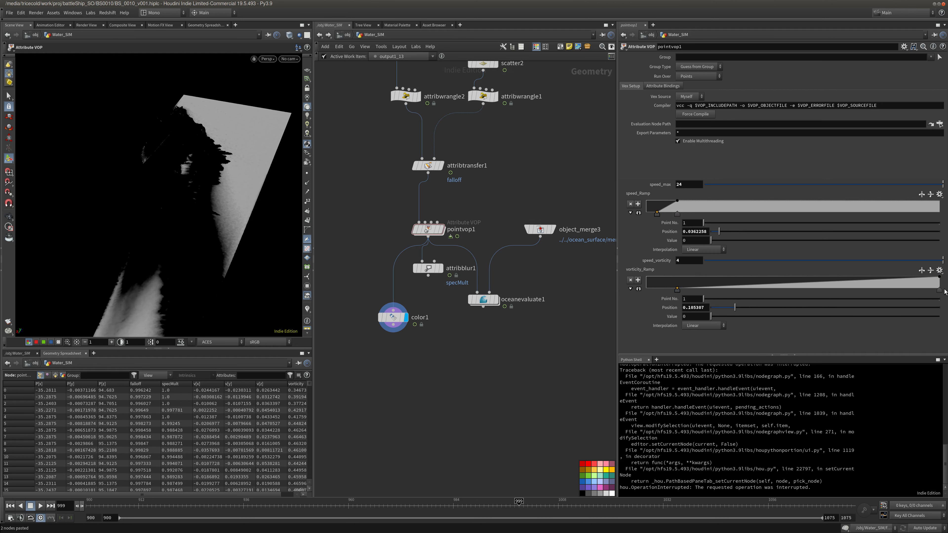
{"action": "left_click_drag", "start_coordinate": [941, 280], "coordinate": [941, 279]}
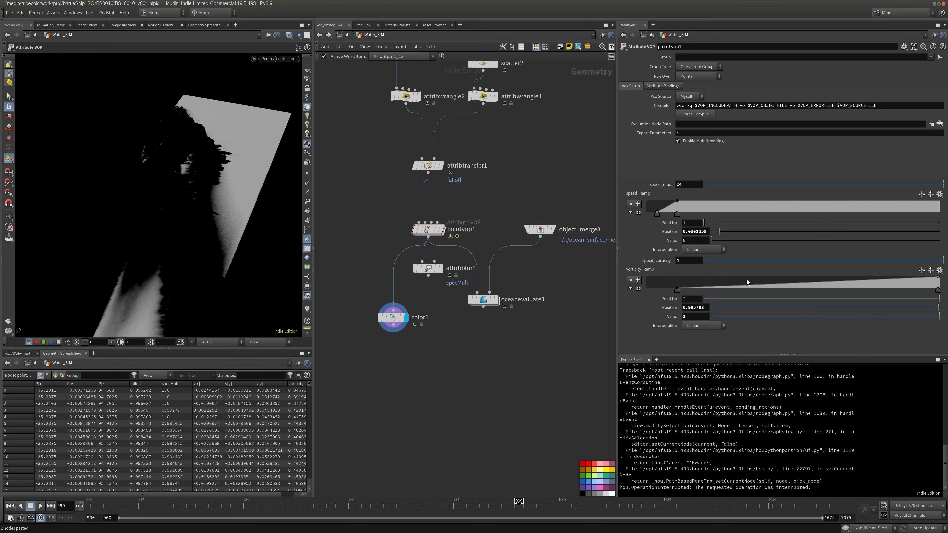
Set speed_vorticity to 3.9 and speed_max to 18, and place the speed ramp's second point at about 0.088
{"action": "mouse_move", "coordinate": [684, 262]}
{"action": "middle_mouse_down"}
{"action": "mouse_move", "coordinate": [663, 263]}
{"action": "mouse_move", "coordinate": [671, 260]}
{"action": "middle_mouse_up"}
{"action": "middle_click_drag", "start_coordinate": [691, 185], "coordinate": [669, 174]}
{"action": "mouse_move", "coordinate": [677, 216]}
{"action": "left_mouse_down"}
{"action": "mouse_move", "coordinate": [702, 215]}
{"action": "mouse_move", "coordinate": [648, 214]}
{"action": "mouse_move", "coordinate": [694, 215]}
{"action": "mouse_move", "coordinate": [674, 216]}
{"action": "left_mouse_up"}
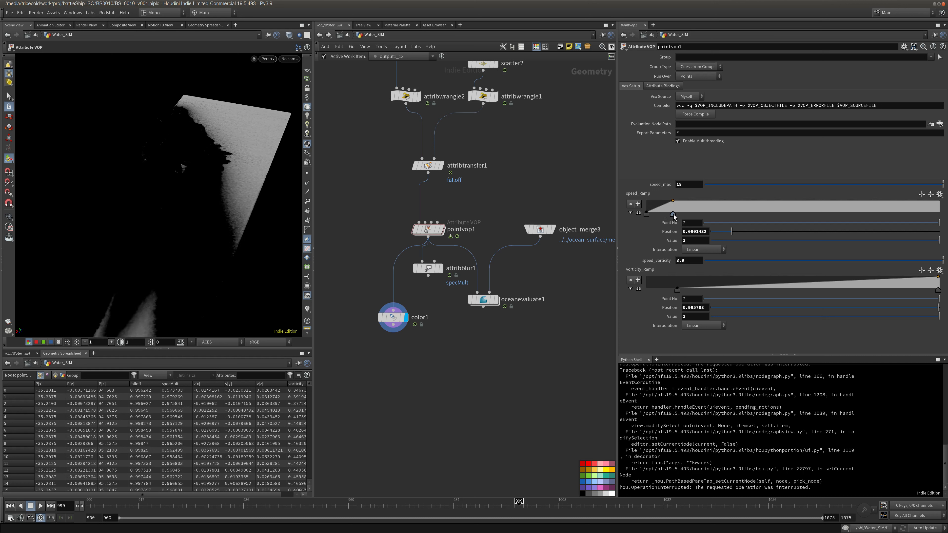
Connect attribblur1 to both color1 and the first input of oceanevaluate1, and display oceanevaluate1
{"action": "left_click", "coordinate": [428, 276]}
{"action": "left_click", "coordinate": [394, 310]}
{"action": "left_click_drag", "start_coordinate": [483, 300], "coordinate": [484, 328]}
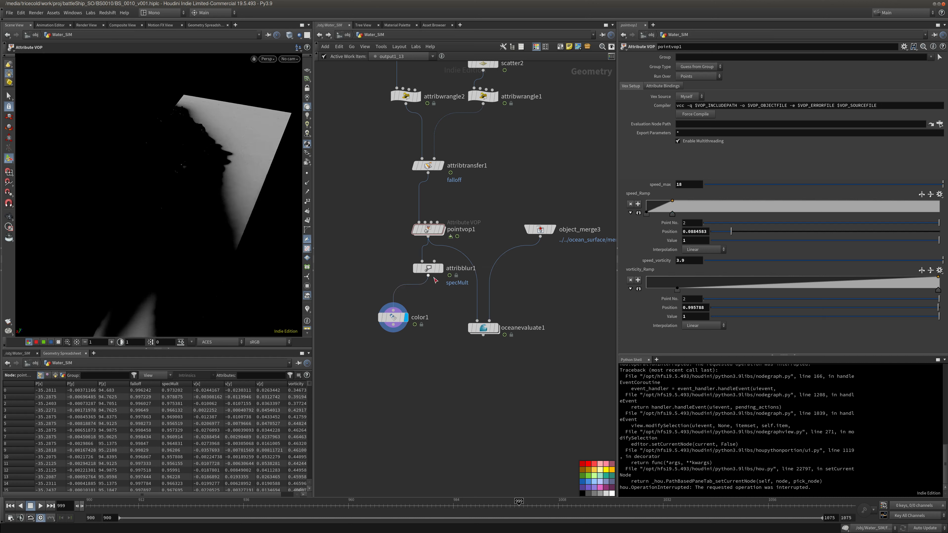
{"action": "left_click", "coordinate": [477, 320]}
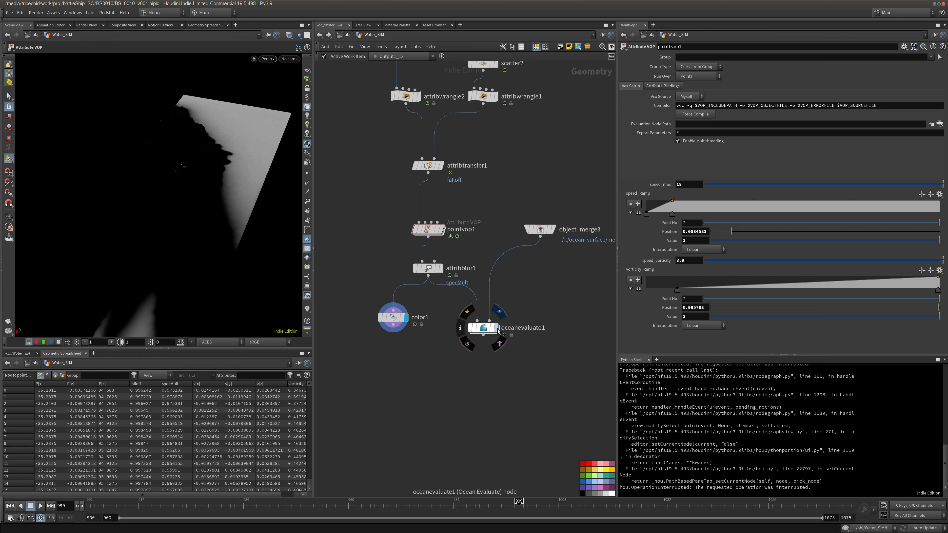
{"action": "left_click", "coordinate": [499, 312]}
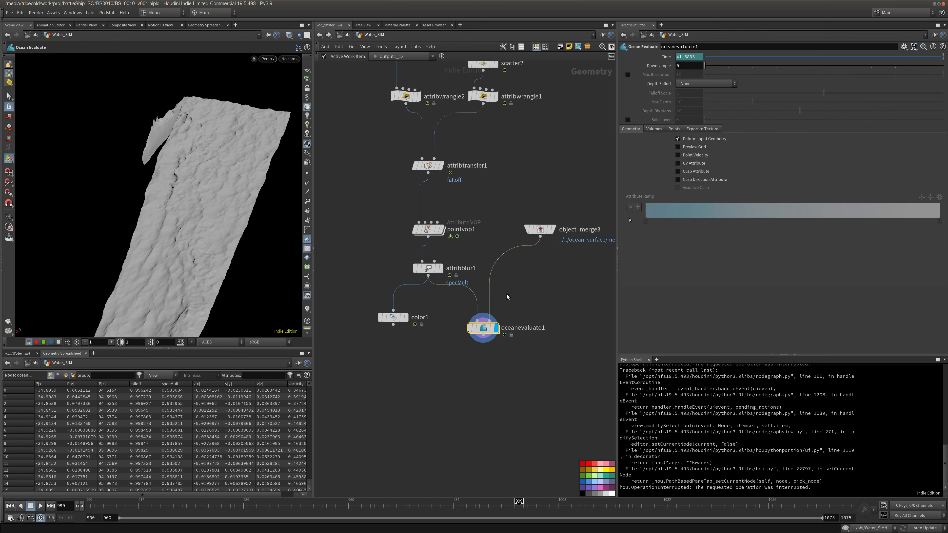
Unlock oceanevaluate1 for editing and enter its internal network
{"action": "right_click", "coordinate": [479, 328]}
{"action": "left_click", "coordinate": [516, 452]}
{"action": "double_click", "coordinate": [483, 331]}
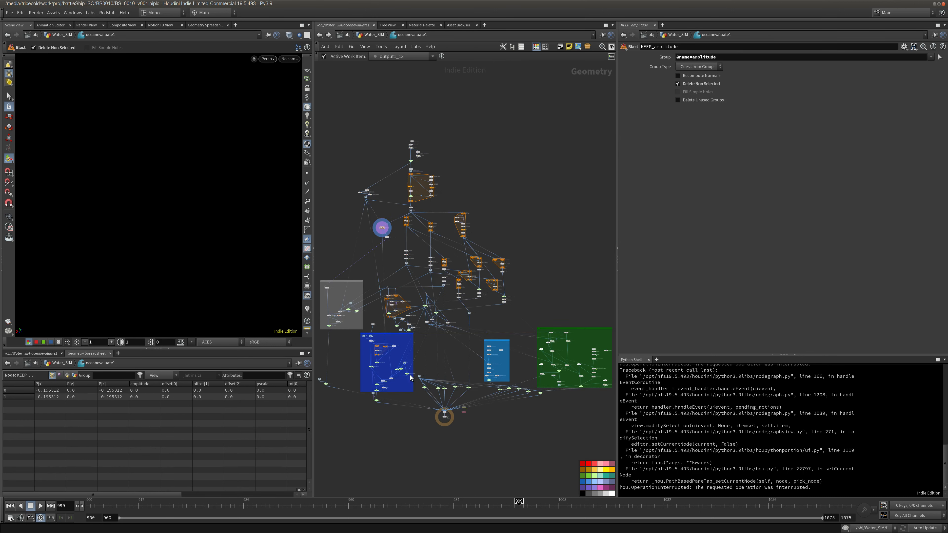
In snippet1 of sample_attributes, multiply displace by the point falloff attribute on the P += line, and return to Water_SIM
{"action": "scroll", "coordinate": [411, 378], "scroll_direction": "up", "scroll_amount": 5}
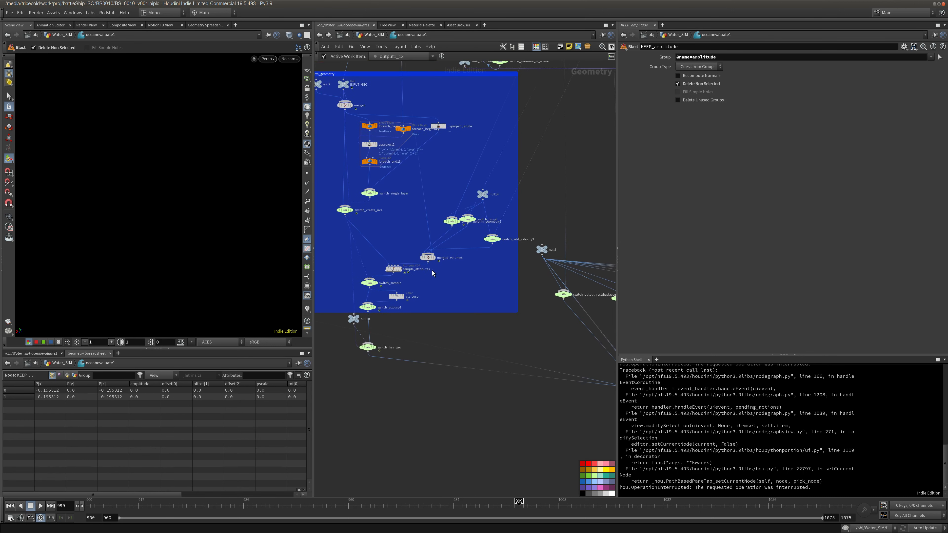
{"action": "double_click", "coordinate": [395, 271]}
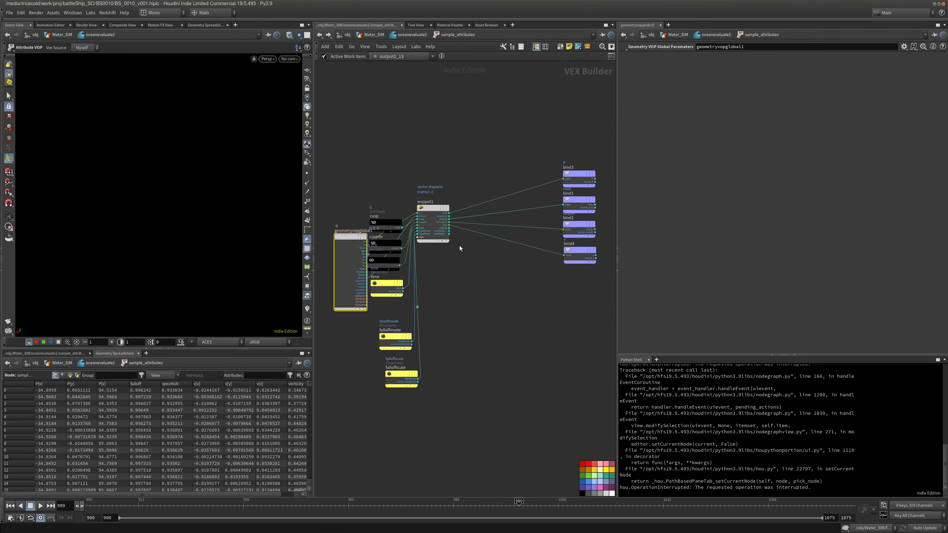
{"action": "left_click_drag", "start_coordinate": [427, 207], "coordinate": [461, 210]}
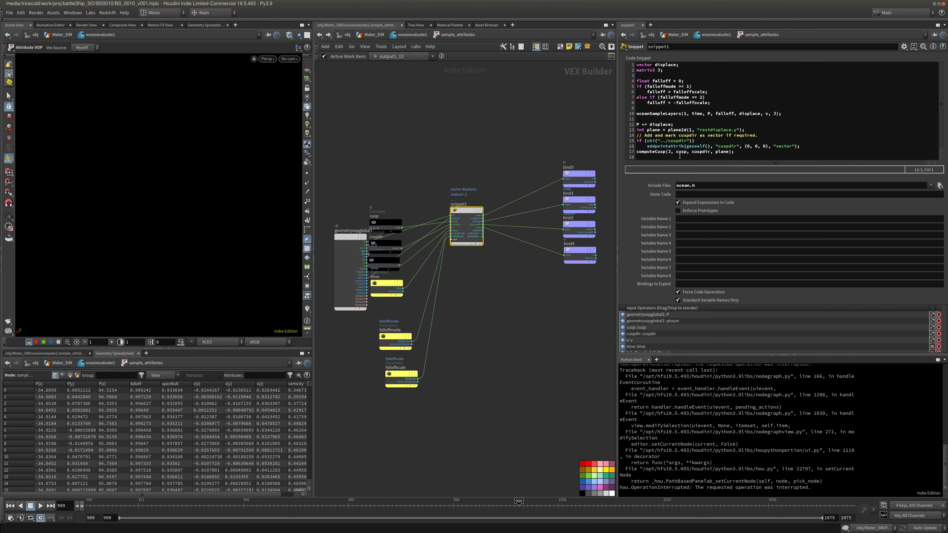
{"action": "left_click", "coordinate": [670, 125]}
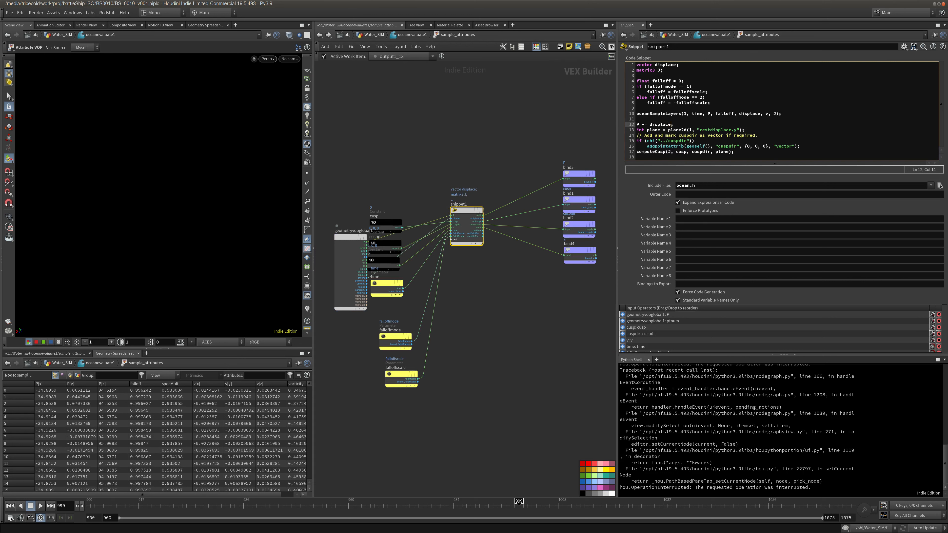
{"action": "type", "text": "* f@fa"}
{"action": "key", "text": "u"}
{"action": "key", "text": "u"}
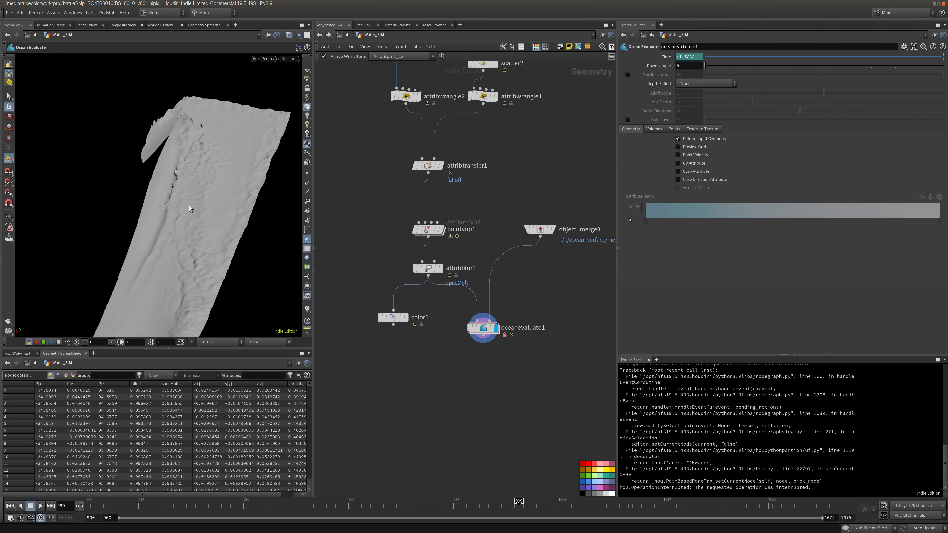
Compare the displaced surface of oceanevaluate1 with the mask on color1 and sort the spreadsheet points by specMult
{"action": "key", "text": "space"}
{"action": "left_click_drag", "start_coordinate": [189, 209], "coordinate": [258, 171]}
{"action": "right_click_drag", "start_coordinate": [259, 171], "coordinate": [277, 202]}
{"action": "mouse_move", "coordinate": [437, 276]}
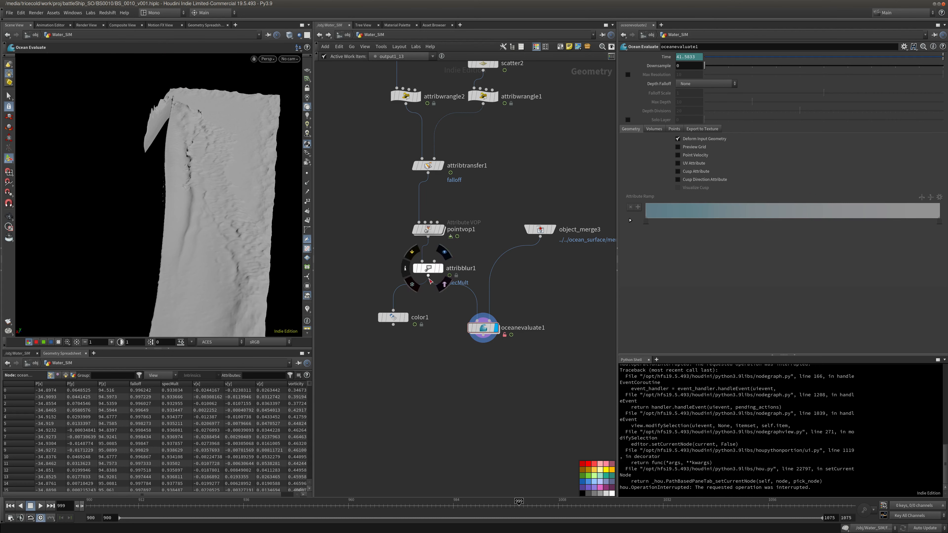
{"action": "left_click", "coordinate": [406, 317]}
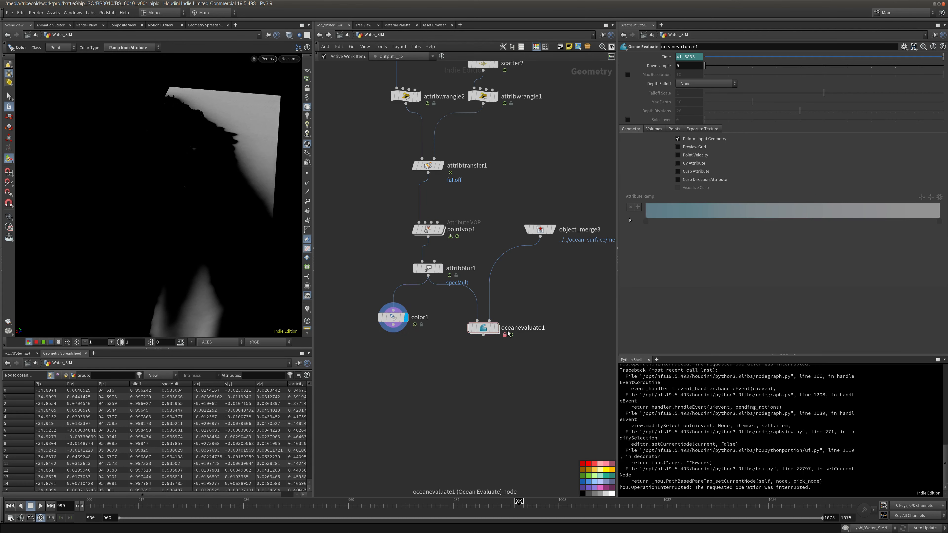
{"action": "left_click", "coordinate": [495, 328]}
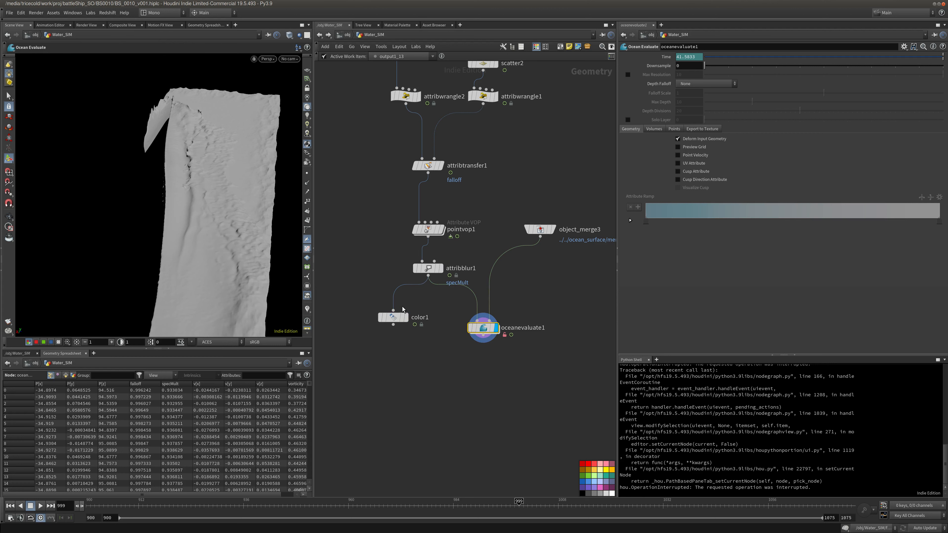
{"action": "left_click", "coordinate": [409, 322]}
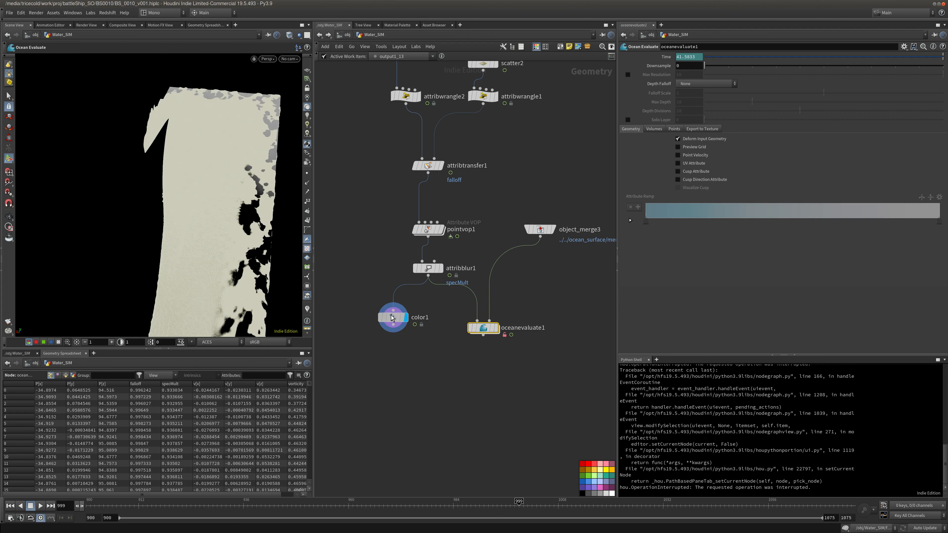
{"action": "left_click_drag", "start_coordinate": [274, 227], "coordinate": [207, 240], "text": "alt"}
{"action": "left_click", "coordinate": [266, 384]}
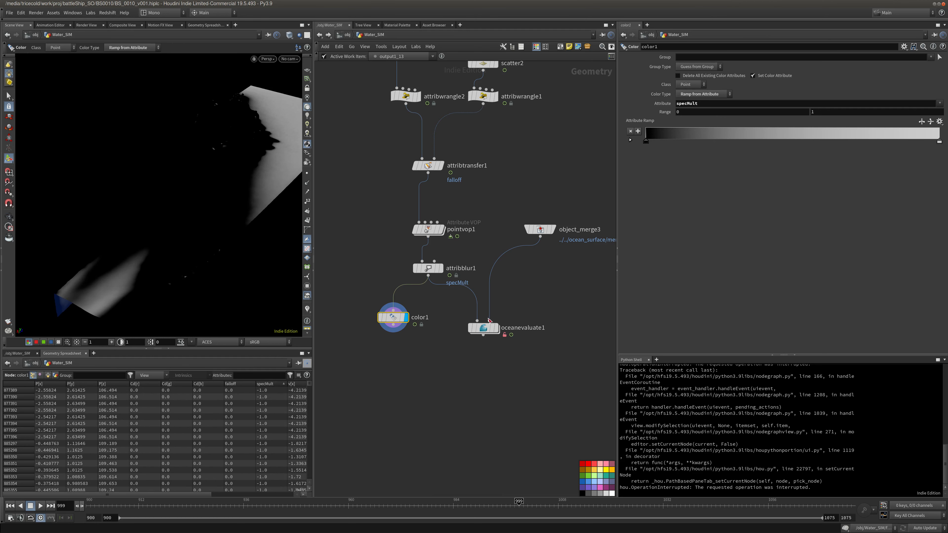
Delete negate2 and addconst2 inside pointvop1 so add1 feeds the specMult Bind directly, and return to Water_SIM
{"action": "left_click", "coordinate": [428, 229]}
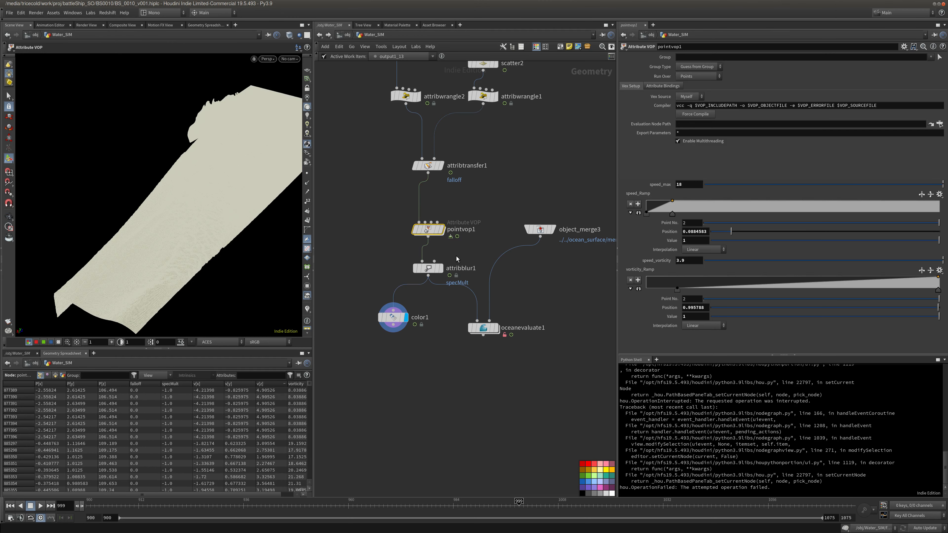
{"action": "double_click", "coordinate": [429, 231]}
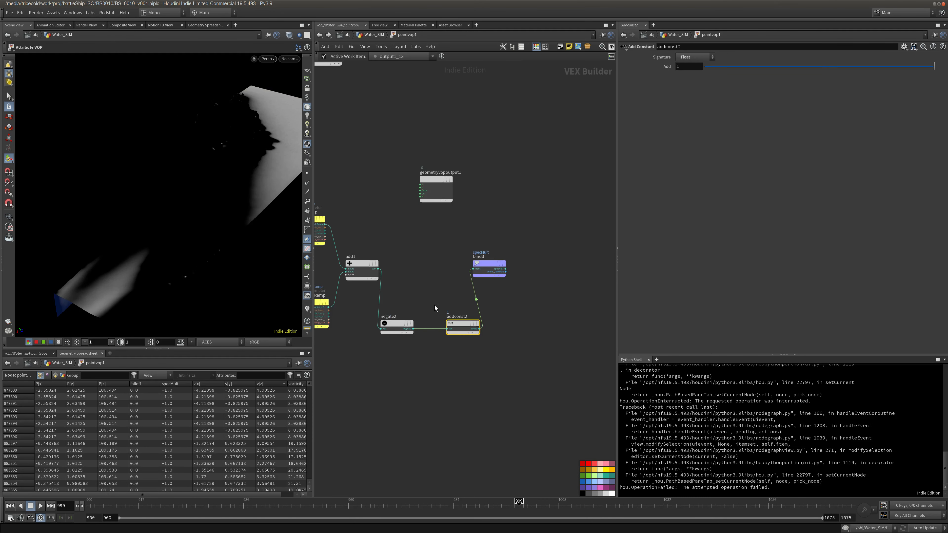
{"action": "key", "text": "Delete"}
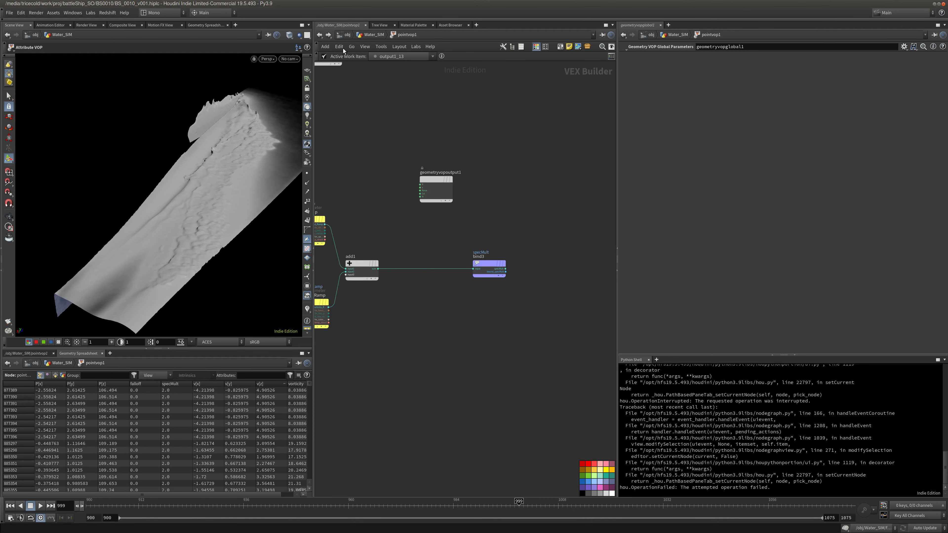
{"action": "key", "text": "u"}
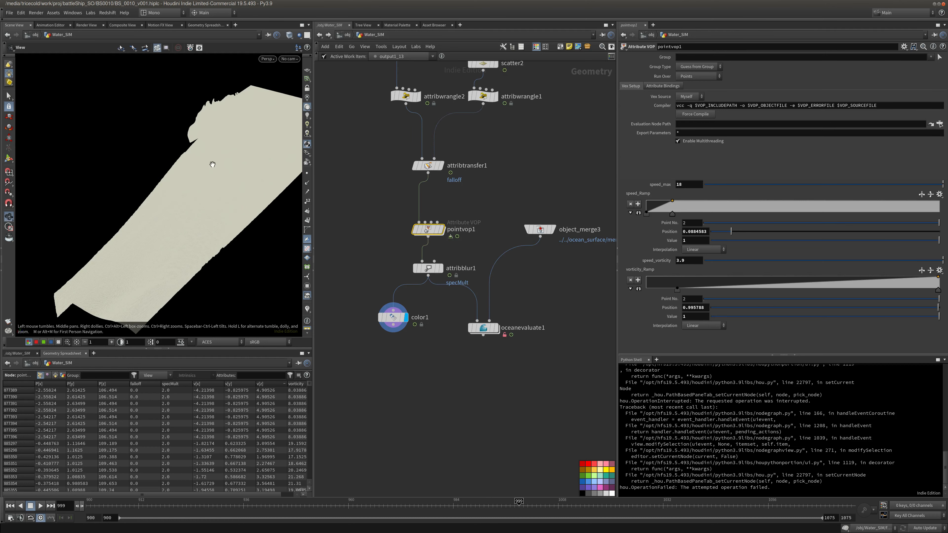
Rewire color1 to preview the unblurred specMult output of pointvop1
{"action": "mouse_move", "coordinate": [227, 164]}
{"action": "right_mouse_down"}
{"action": "mouse_move", "coordinate": [172, 172]}
{"action": "mouse_move", "coordinate": [189, 172]}
{"action": "right_mouse_up"}
{"action": "left_click", "coordinate": [388, 293]}
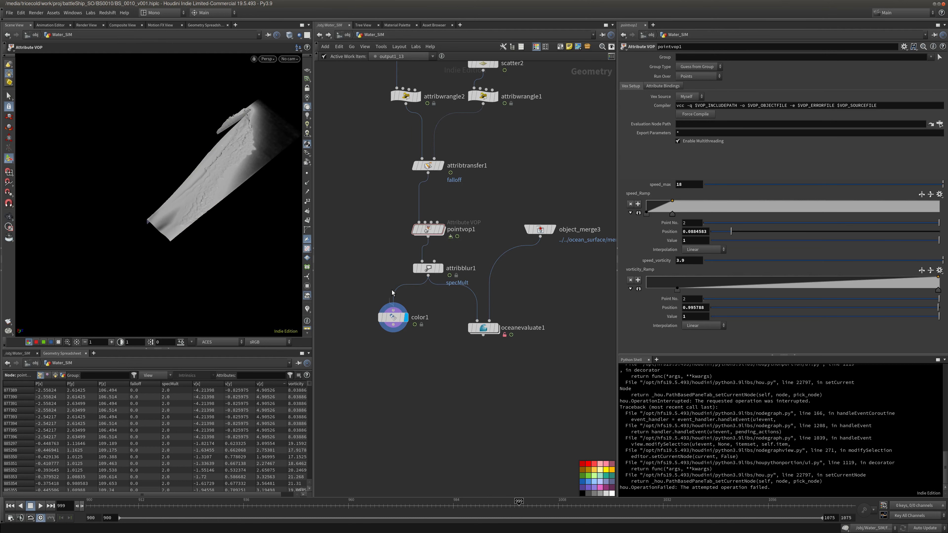
{"action": "left_click_drag", "start_coordinate": [392, 294], "coordinate": [428, 243]}
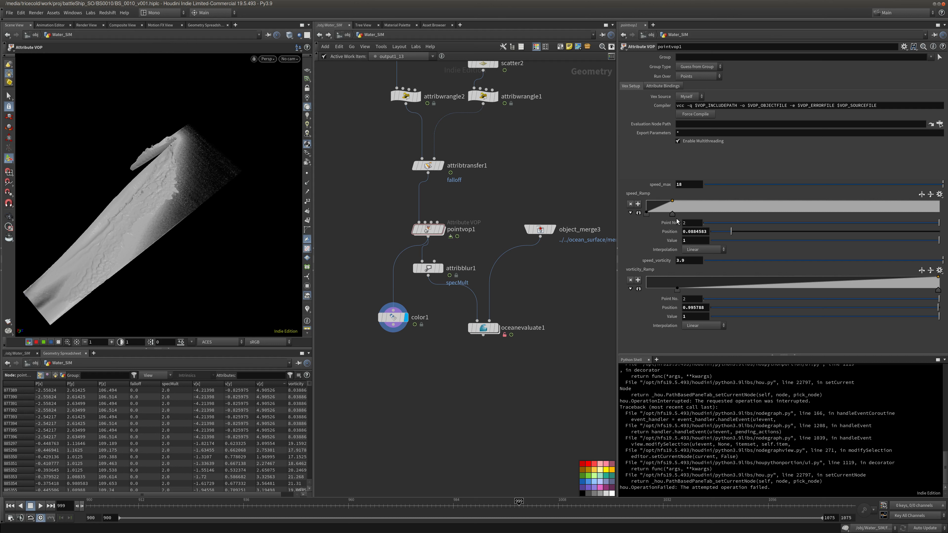
Invert the speed and vorticity ramps to fall from 1 at 0 to 0 at about 0.19 and 0.13, with speed_max 8 and speed_vorticity 4.9
{"action": "left_click_drag", "start_coordinate": [646, 213], "coordinate": [735, 214]}
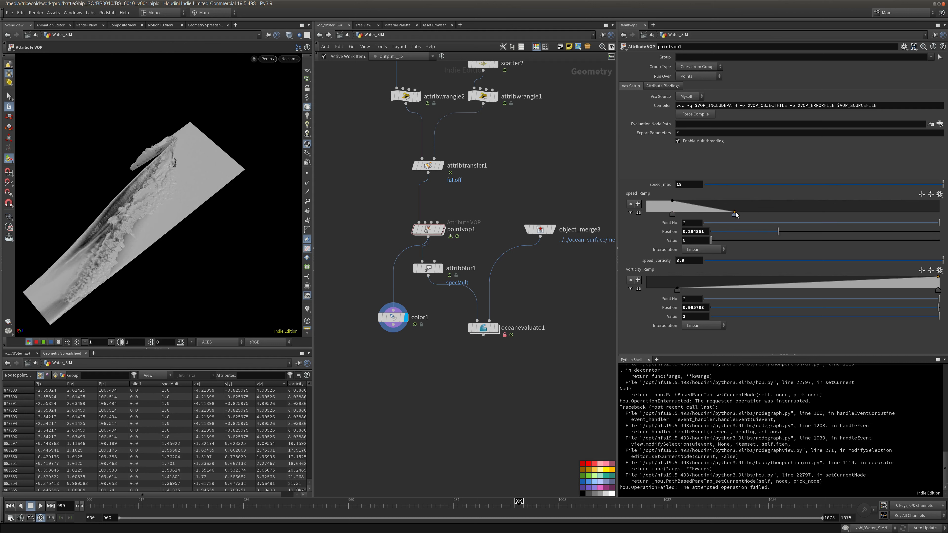
{"action": "left_click_drag", "start_coordinate": [673, 216], "coordinate": [641, 218]}
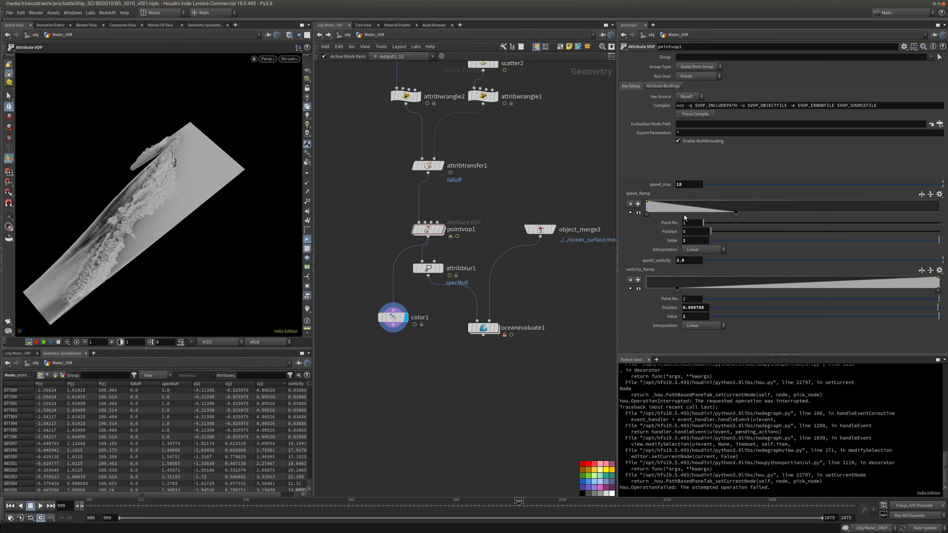
{"action": "left_click_drag", "start_coordinate": [736, 213], "coordinate": [704, 213]}
{"action": "middle_click_drag", "start_coordinate": [700, 185], "coordinate": [658, 172]}
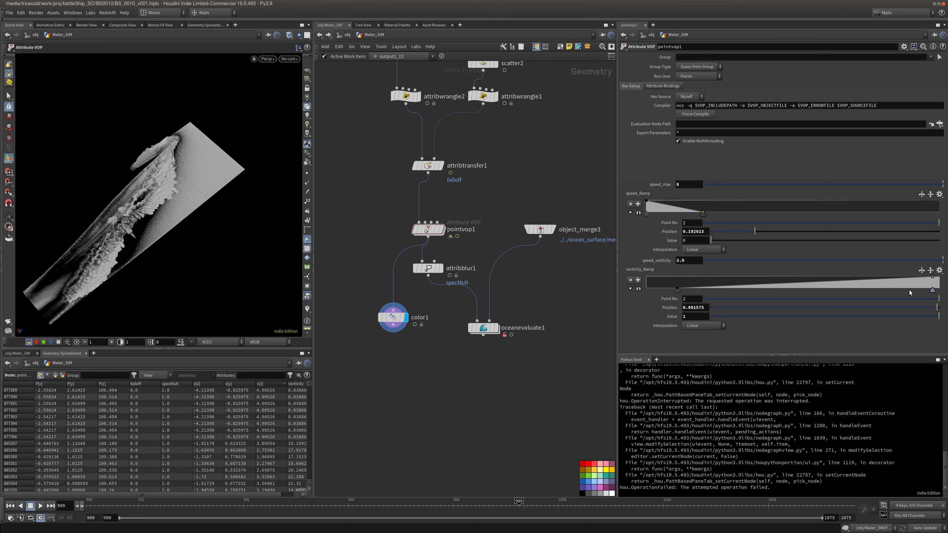
{"action": "left_click_drag", "start_coordinate": [933, 290], "coordinate": [685, 290]}
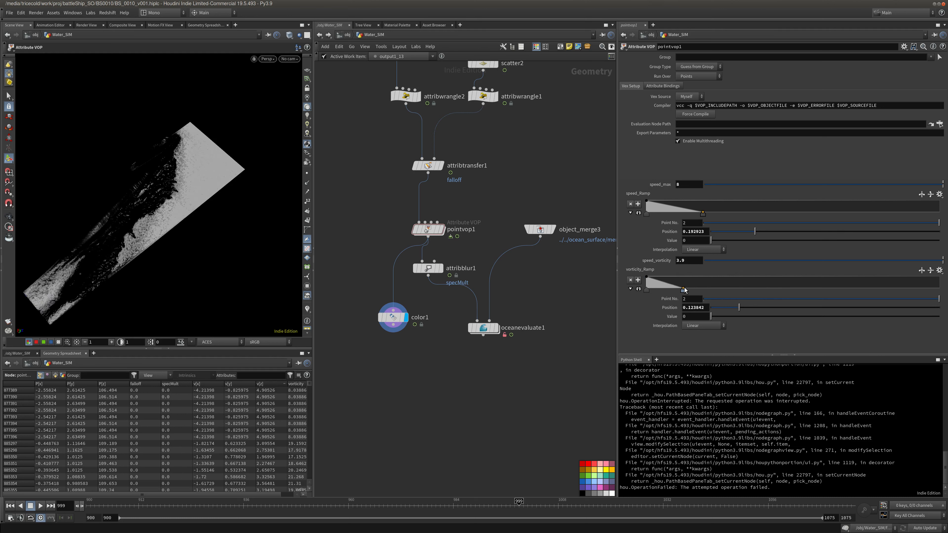
{"action": "mouse_move", "coordinate": [686, 258]}
{"action": "middle_mouse_down"}
{"action": "mouse_move", "coordinate": [698, 245]}
{"action": "mouse_move", "coordinate": [689, 252]}
{"action": "middle_mouse_up"}
Reconnect color1 to attribblur1, display oceanevaluate1 and inspect the displaced wave surface up close
{"action": "left_click", "coordinate": [428, 276]}
{"action": "left_click", "coordinate": [395, 309]}
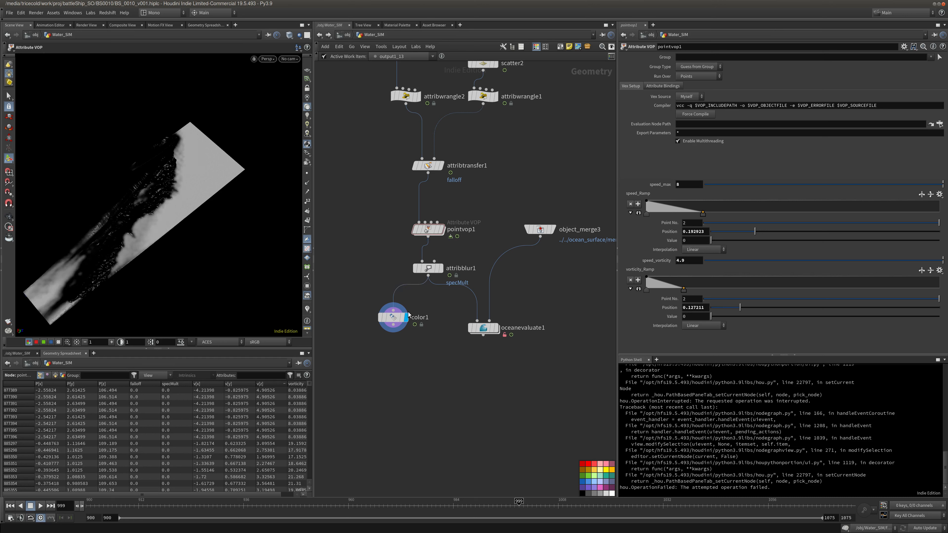
{"action": "left_click", "coordinate": [497, 329]}
{"action": "left_click_drag", "start_coordinate": [185, 166], "coordinate": [152, 187], "text": "alt"}
{"action": "right_click_drag", "start_coordinate": [153, 186], "coordinate": [211, 182], "text": "alt"}
{"action": "left_click_drag", "start_coordinate": [211, 183], "coordinate": [218, 161], "text": "alt"}
{"action": "right_click_drag", "start_coordinate": [218, 161], "coordinate": [214, 172], "text": "alt"}
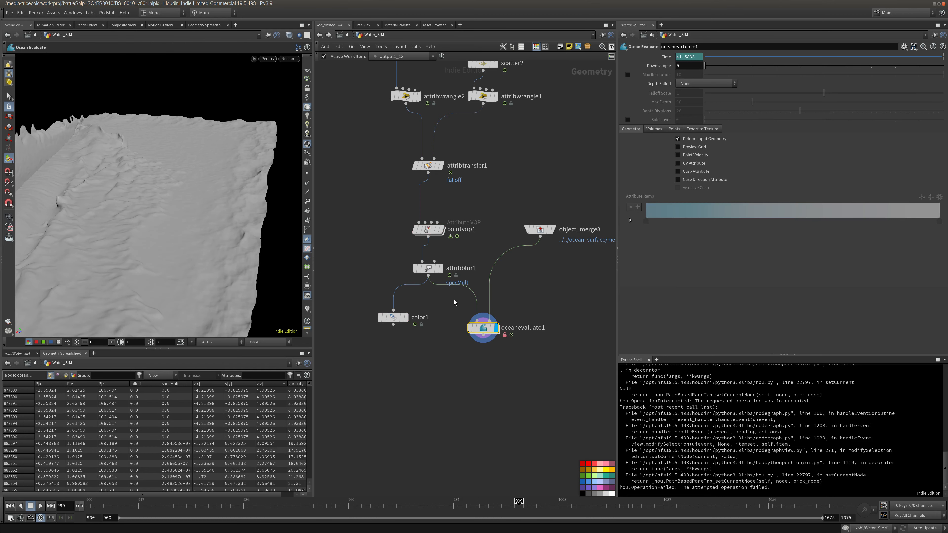
Paste a copy of oceanevaluate1 fed by attribblur1 and object_merge3, and match it to the current asset definition
{"action": "left_click", "coordinate": [415, 268]}
{"action": "left_click", "coordinate": [415, 269]}
{"action": "key", "text": "ctrl+v"}
{"action": "right_click", "coordinate": [563, 289]}
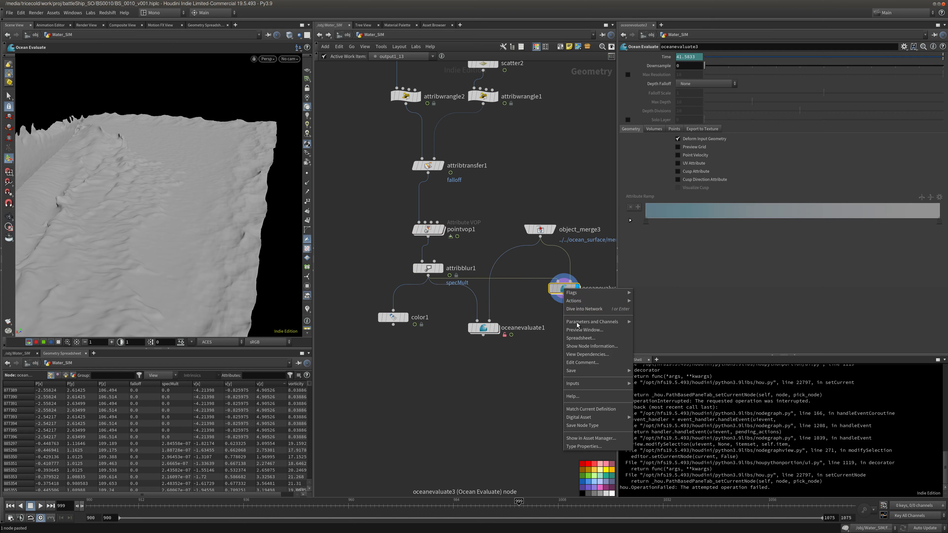
{"action": "left_click", "coordinate": [591, 409]}
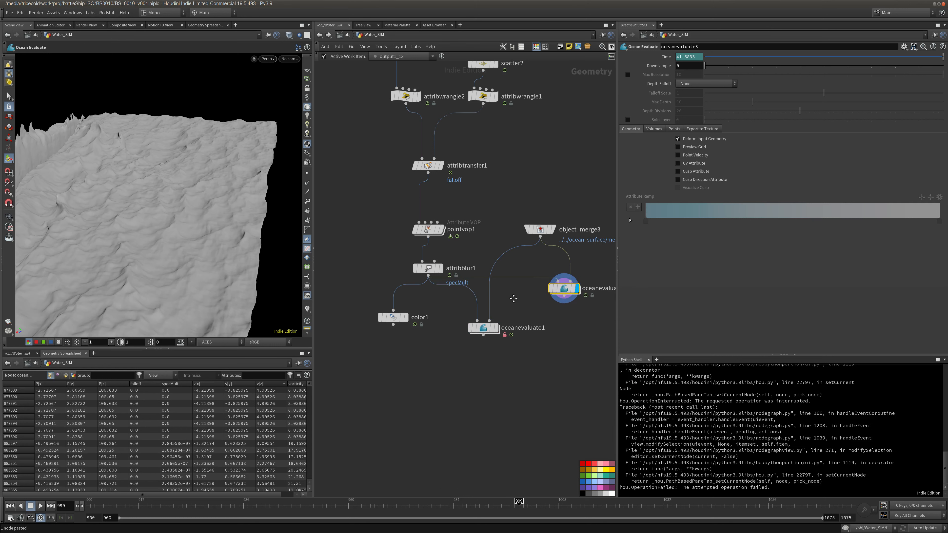
Compare the wave surface by displaying oceanevaluate1 and the undisplaced output of attribblur1
{"action": "middle_click_drag", "start_coordinate": [514, 296], "coordinate": [502, 295]}
{"action": "left_click", "coordinate": [480, 327]}
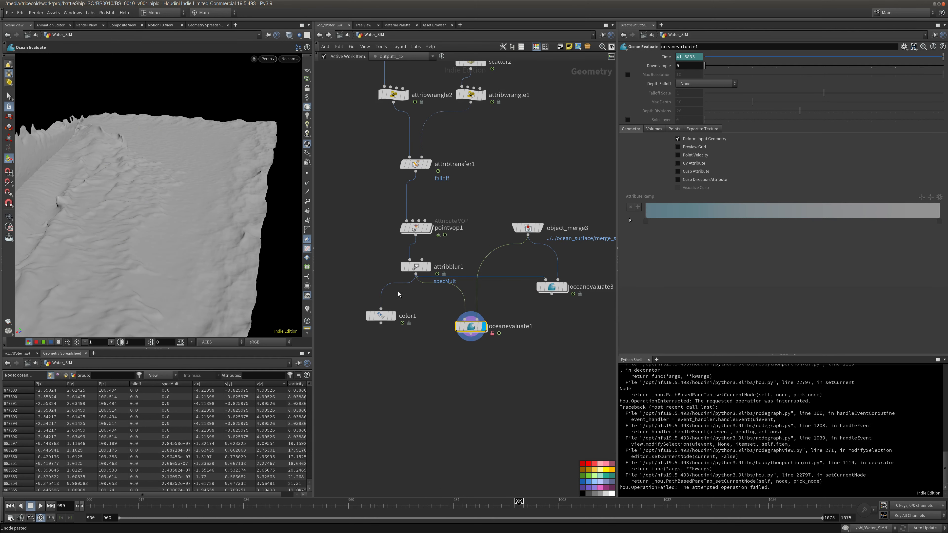
{"action": "left_click", "coordinate": [415, 267]}
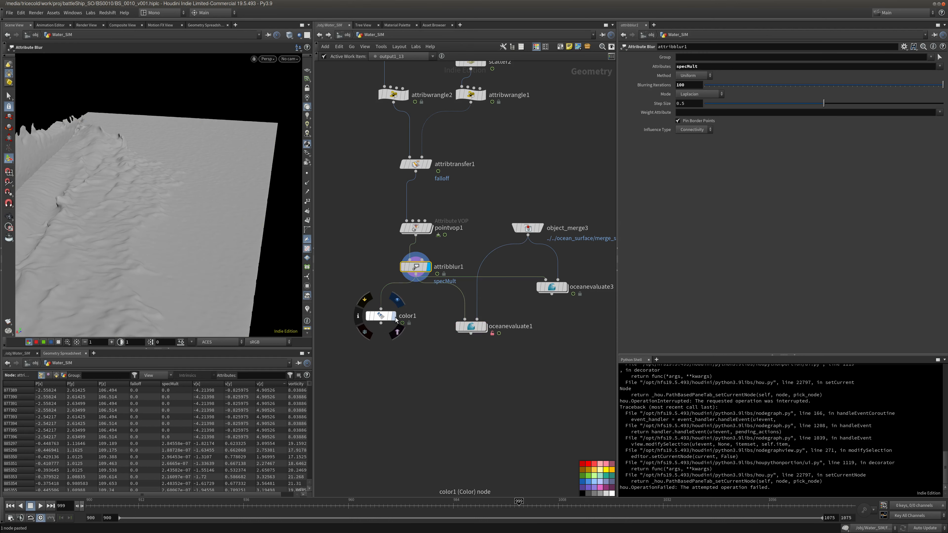
Display color1 to check the specMult mask across the water surface, then display oceanevaluate1 for comparison
{"action": "left_click", "coordinate": [396, 319]}
{"action": "mouse_move", "coordinate": [239, 213]}
{"action": "left_mouse_down"}
{"action": "mouse_move", "coordinate": [225, 179]}
{"action": "mouse_move", "coordinate": [201, 190]}
{"action": "mouse_move", "coordinate": [165, 186]}
{"action": "mouse_move", "coordinate": [208, 197]}
{"action": "mouse_move", "coordinate": [125, 226]}
{"action": "mouse_move", "coordinate": [199, 198]}
{"action": "left_mouse_up"}
{"action": "key", "text": "w"}
{"action": "left_click", "coordinate": [471, 327]}
{"action": "left_click", "coordinate": [483, 326]}
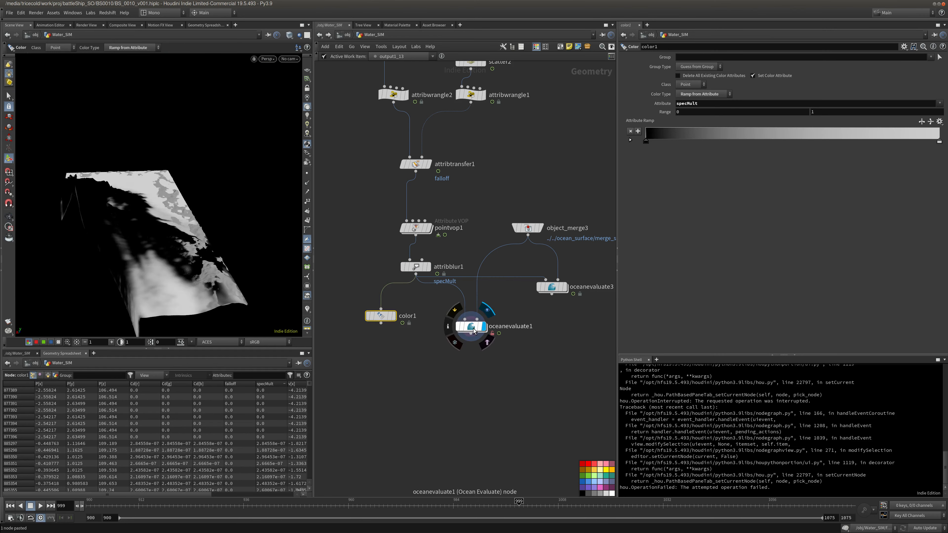
Move oceanevaluate1 lower in the network and inspect its displaced surface up close in wireframe
{"action": "left_click_drag", "start_coordinate": [475, 330], "coordinate": [493, 350]}
{"action": "mouse_move", "coordinate": [375, 224]}
{"action": "key", "text": "Escape"}
{"action": "mouse_move", "coordinate": [146, 220]}
{"action": "left_mouse_down"}
{"action": "mouse_move", "coordinate": [199, 214]}
{"action": "mouse_move", "coordinate": [194, 258]}
{"action": "mouse_move", "coordinate": [178, 263]}
{"action": "mouse_move", "coordinate": [191, 266]}
{"action": "mouse_move", "coordinate": [144, 301]}
{"action": "mouse_move", "coordinate": [151, 216]}
{"action": "left_mouse_up"}
{"action": "key", "text": "Return"}
{"action": "right_click_drag", "start_coordinate": [139, 212], "coordinate": [293, 203], "text": "alt"}
{"action": "key", "text": "shift+w"}
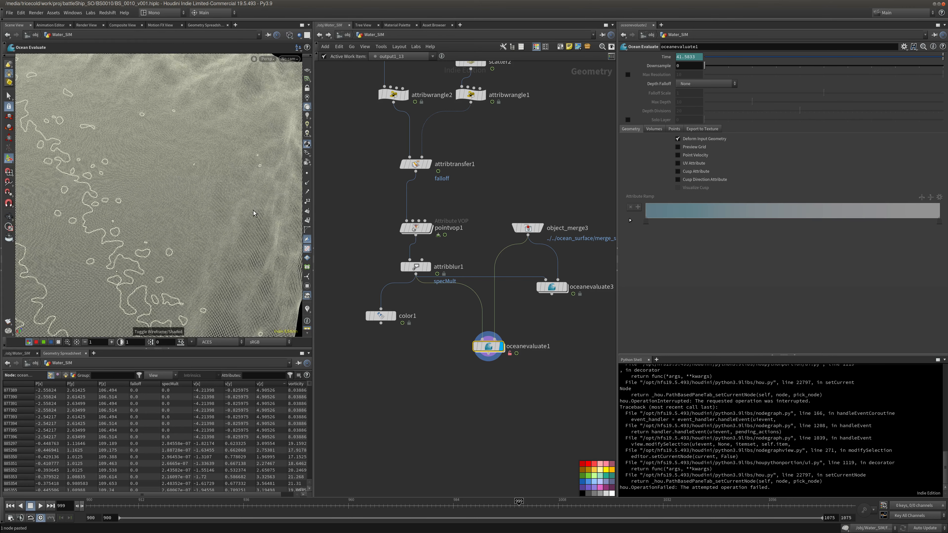
Return the viewport to shaded display and compare color1's specMult mask with oceanevaluate1's displaced surface
{"action": "left_click", "coordinate": [393, 316]}
{"action": "left_click", "coordinate": [381, 316]}
{"action": "mouse_move", "coordinate": [124, 213]}
{"action": "left_mouse_down", "text": "alt"}
{"action": "mouse_move", "coordinate": [85, 241]}
{"action": "mouse_move", "coordinate": [165, 239]}
{"action": "mouse_move", "coordinate": [184, 208]}
{"action": "mouse_move", "coordinate": [174, 162]}
{"action": "mouse_move", "coordinate": [186, 173]}
{"action": "left_mouse_up", "text": "alt"}
{"action": "key", "text": "shift+w"}
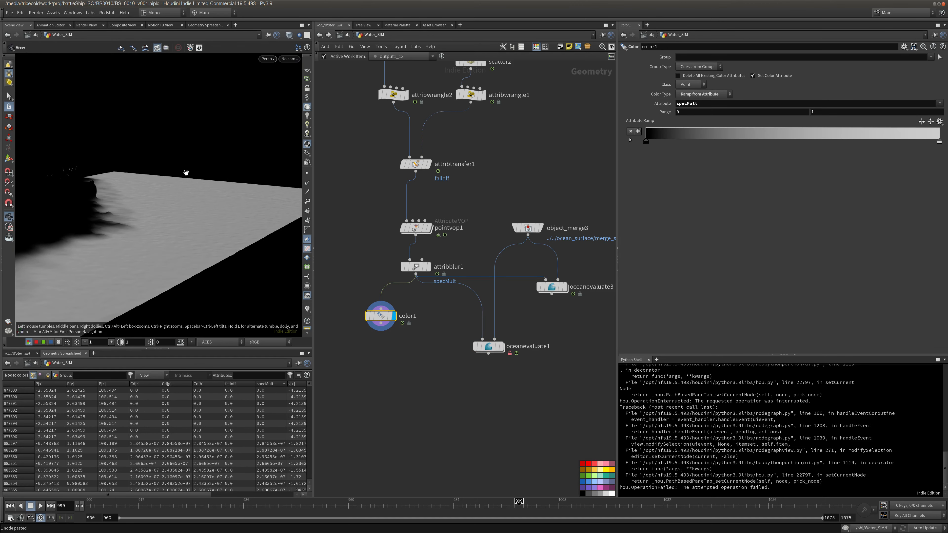
{"action": "left_click", "coordinate": [491, 348]}
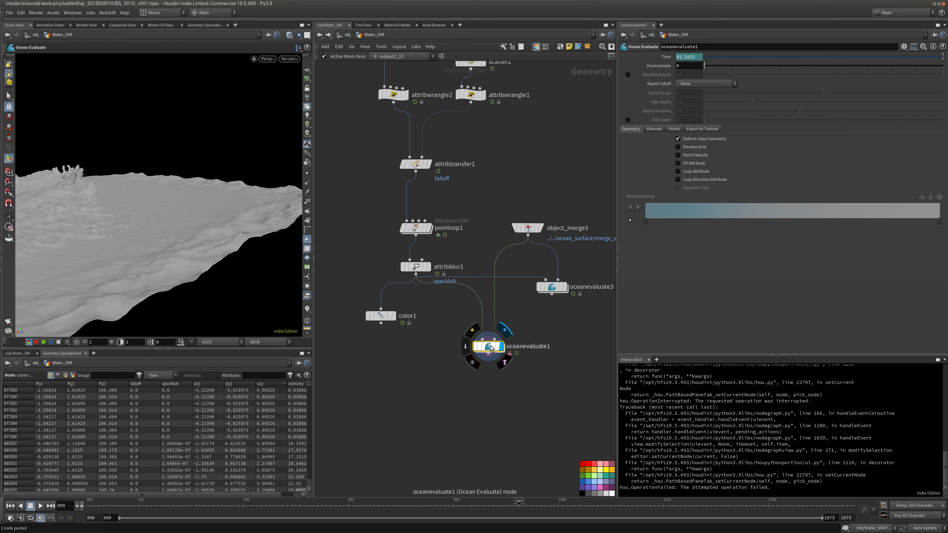
{"action": "left_click", "coordinate": [396, 316]}
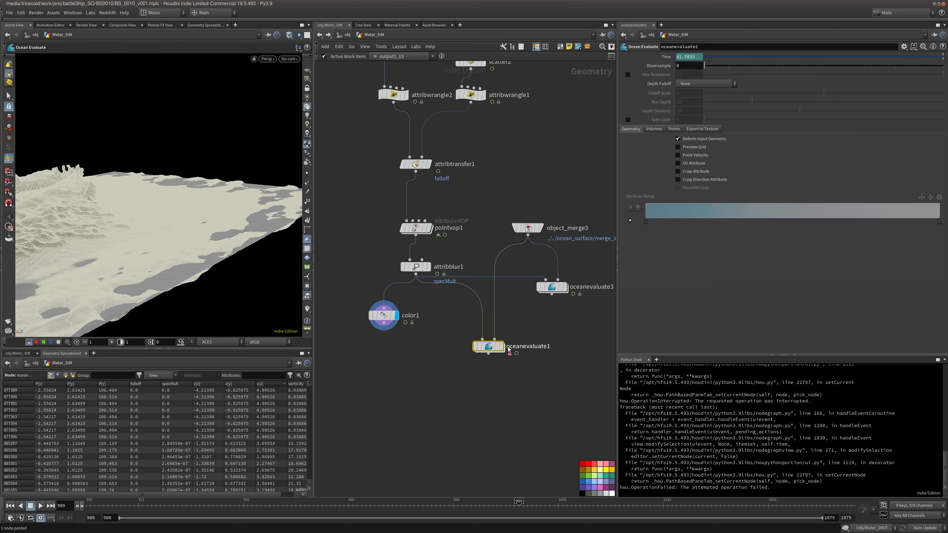
In snippet1 of oceanevaluate1's sample_attributes, change the displacement multiplier from falloff to f@specMult
{"action": "double_click", "coordinate": [489, 347]}
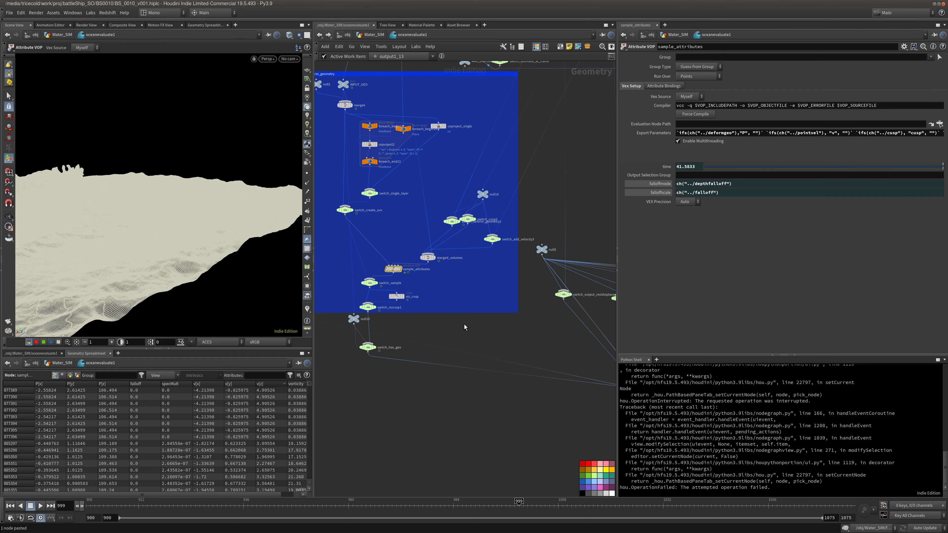
{"action": "double_click", "coordinate": [392, 269]}
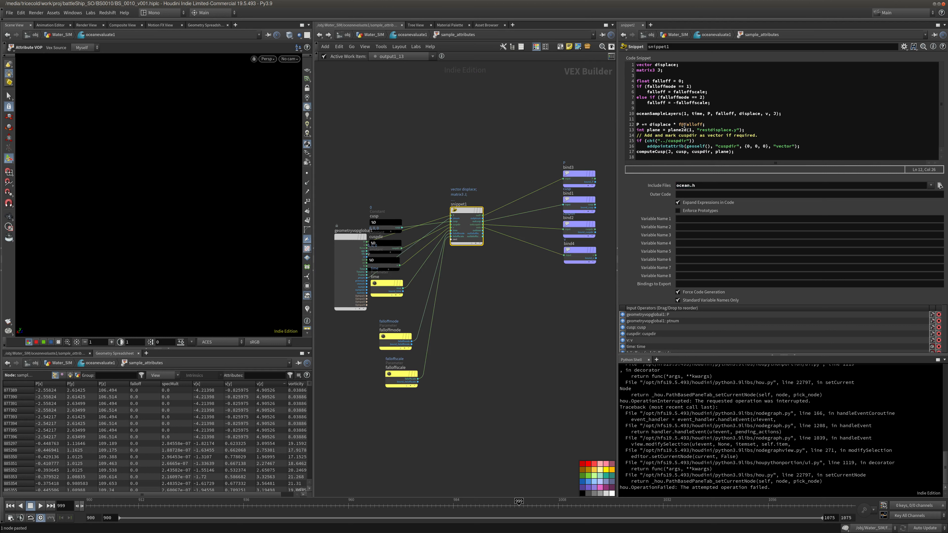
{"action": "left_click_drag", "start_coordinate": [682, 125], "coordinate": [690, 124]}
{"action": "left_click", "coordinate": [702, 125]}
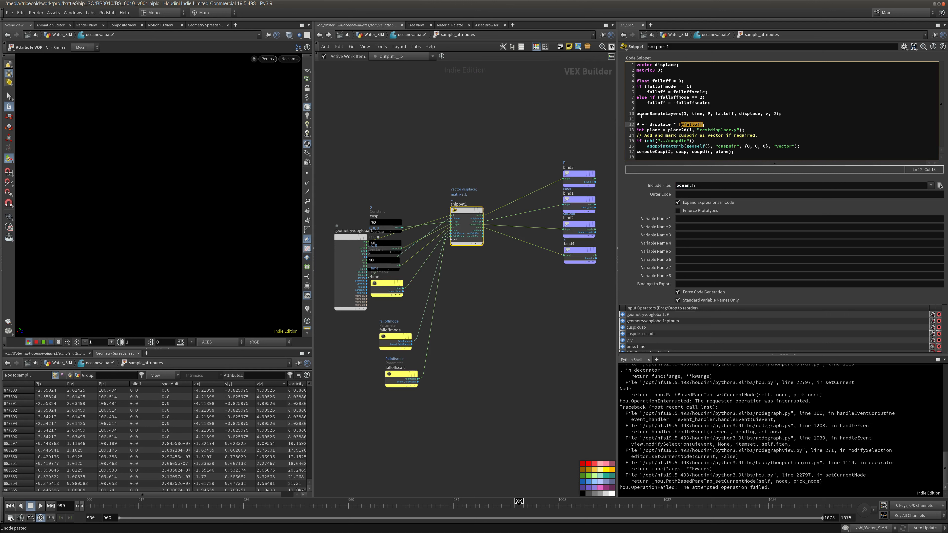
{"action": "type", "text": "specMult"}
{"action": "type", "text": "@"}
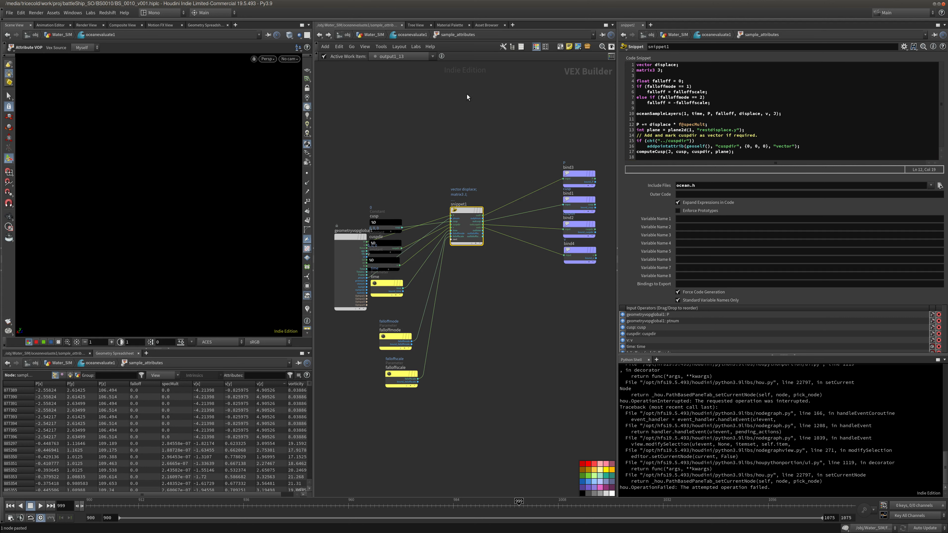
Return to Water_SIM, display oceanevaluate1 and examine the masked displacement from above and near water level
{"action": "left_click", "coordinate": [374, 34]}
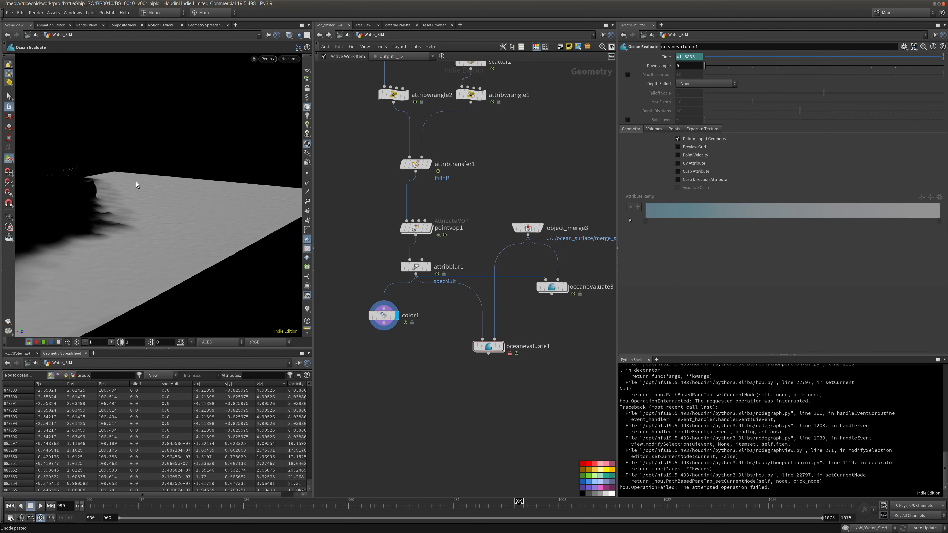
{"action": "left_click", "coordinate": [501, 347]}
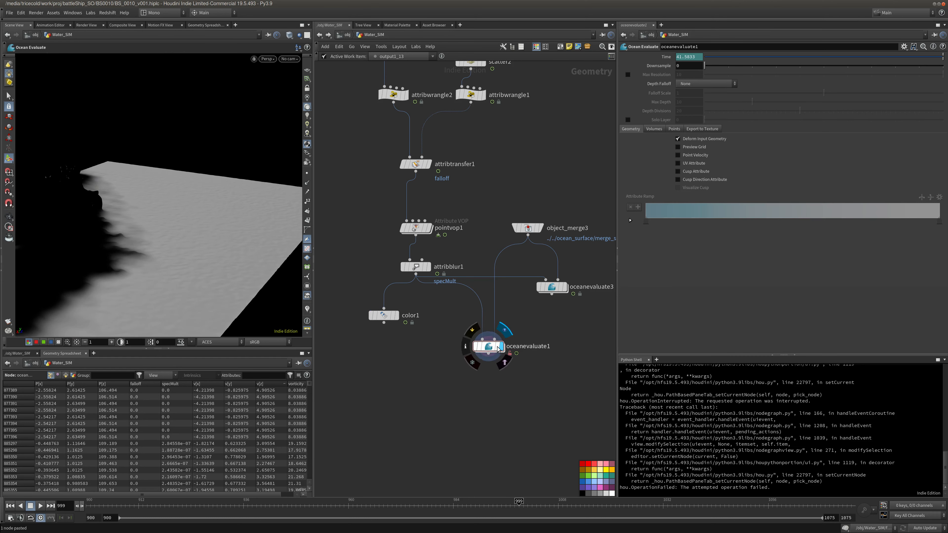
{"action": "key", "text": "Escape"}
{"action": "left_click_drag", "start_coordinate": [210, 276], "coordinate": [123, 264]}
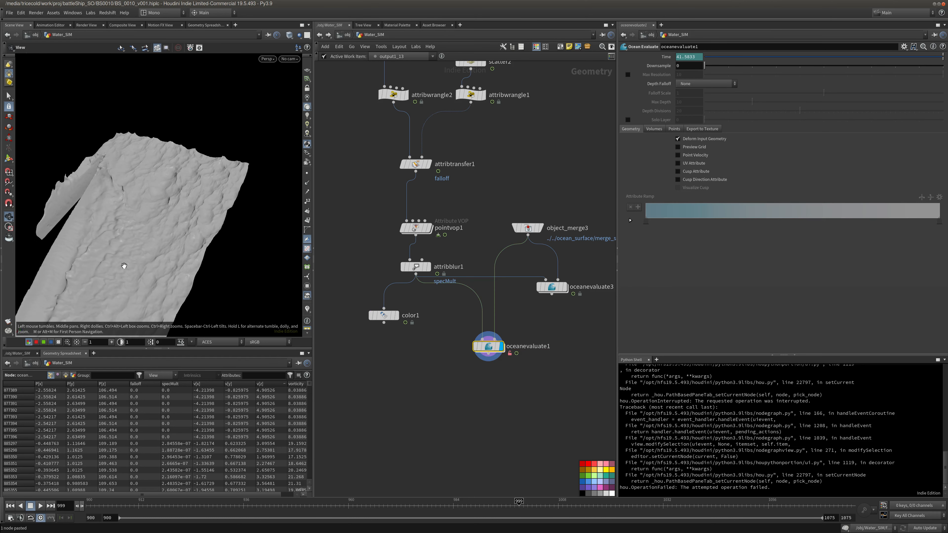
{"action": "scroll", "coordinate": [261, 182], "scroll_direction": "up", "scroll_amount": 5}
{"action": "left_click_drag", "start_coordinate": [209, 196], "coordinate": [213, 159]}
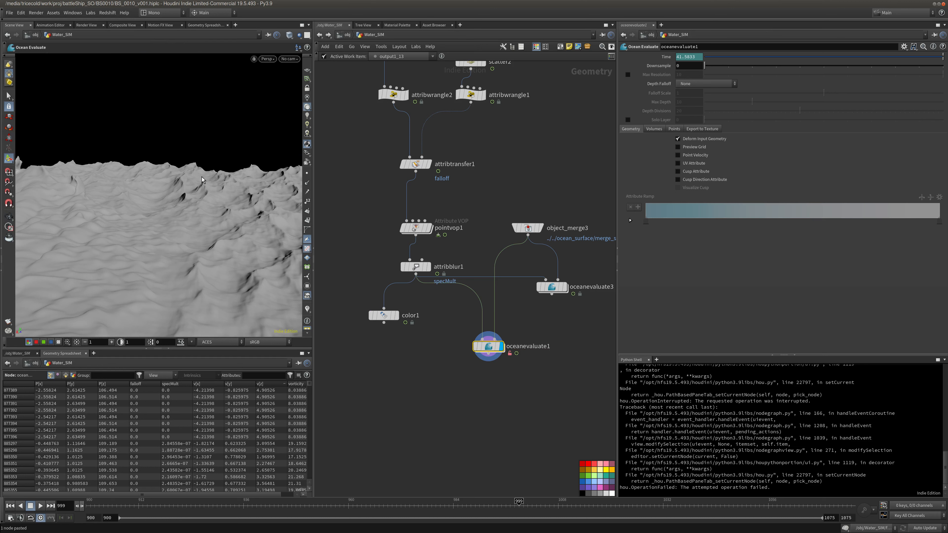
Follow object_merge3's source to merge_spectra in ocean_surface, review both ocean spectrum nodes, and return to Water_SIM
{"action": "left_click_drag", "start_coordinate": [588, 202], "coordinate": [487, 259]}
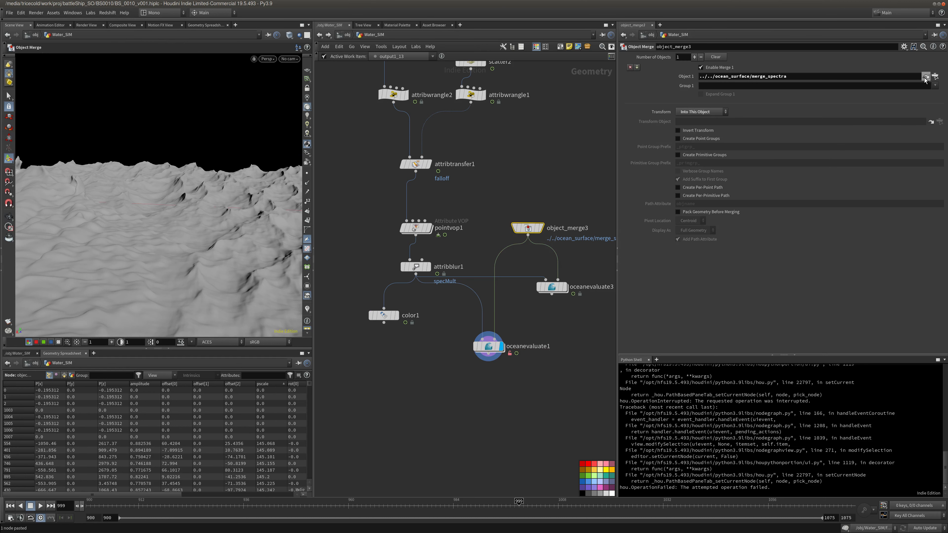
{"action": "left_click", "coordinate": [927, 78]}
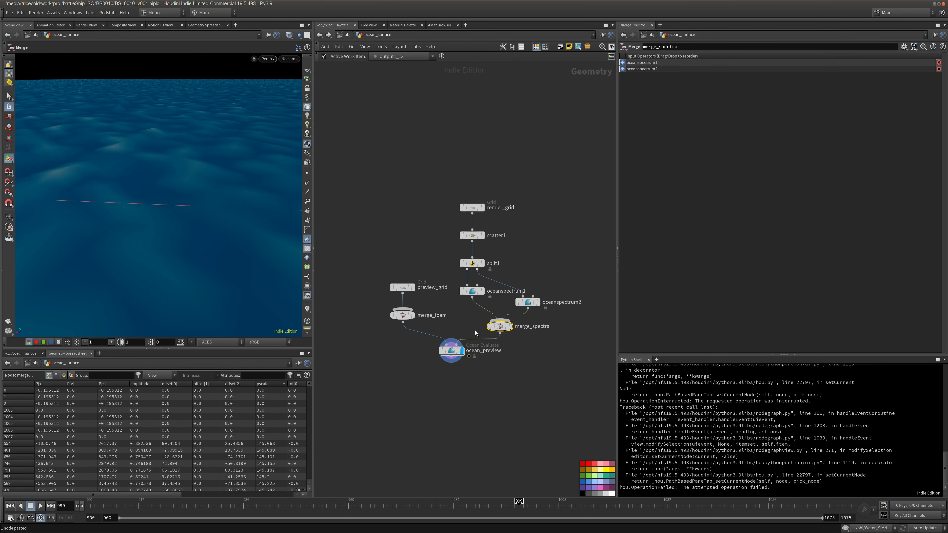
{"action": "left_click", "coordinate": [481, 339]}
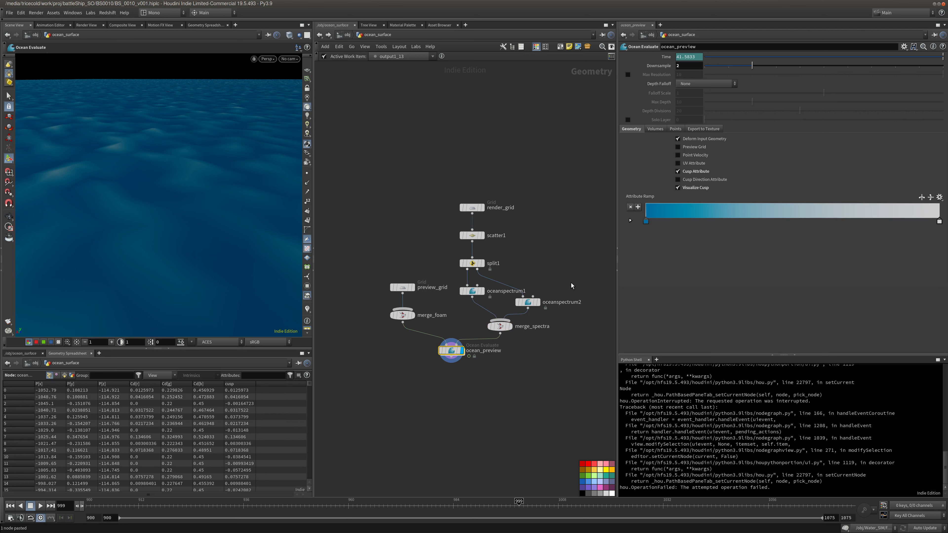
{"action": "left_click_drag", "start_coordinate": [572, 288], "coordinate": [490, 296]}
{"action": "middle_click_drag", "start_coordinate": [543, 230], "coordinate": [540, 230]}
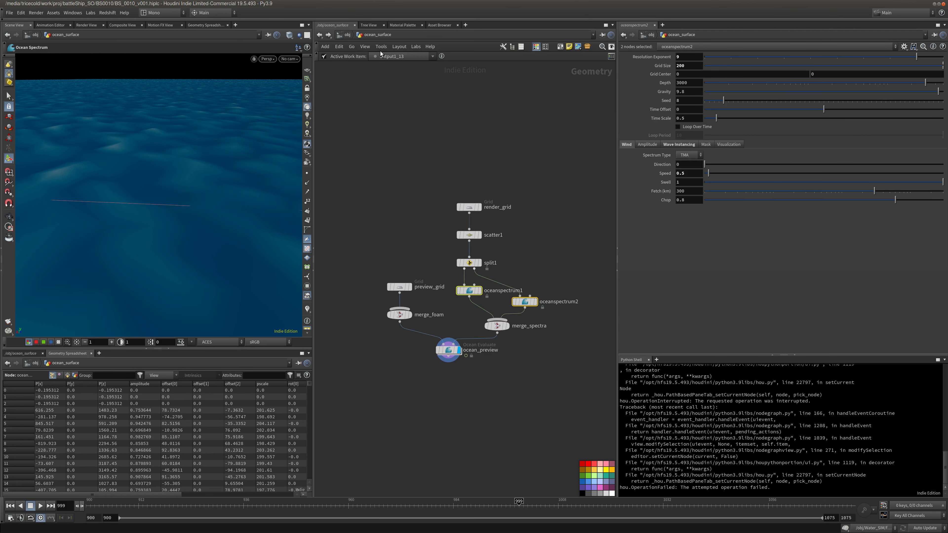
{"action": "left_click", "coordinate": [349, 34]}
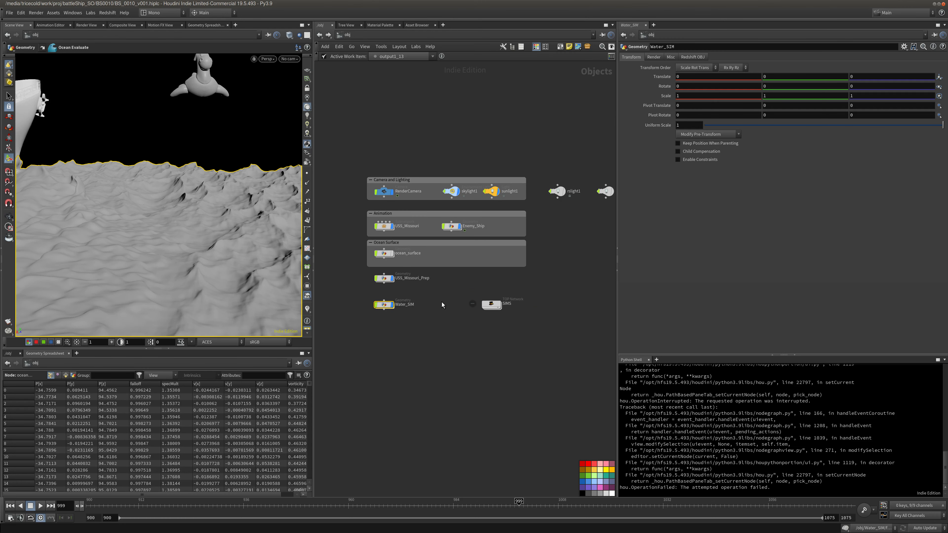
{"action": "key", "text": "i"}
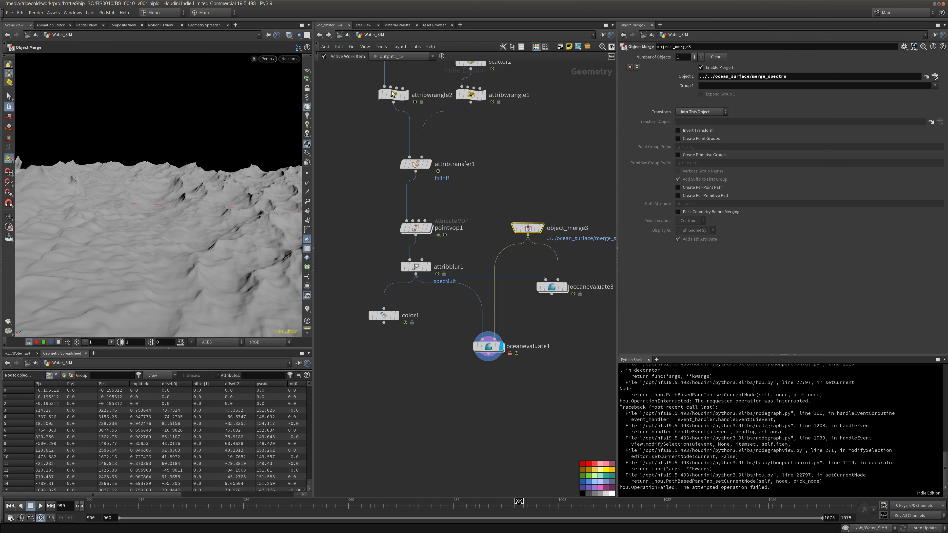
Pin the viewport to Water_SIM and review oceanevaluate1's Volumes, Points and Export to Texture settings
{"action": "left_click", "coordinate": [268, 36]}
{"action": "left_click_drag", "start_coordinate": [535, 329], "coordinate": [464, 365]}
{"action": "left_click", "coordinate": [655, 129]}
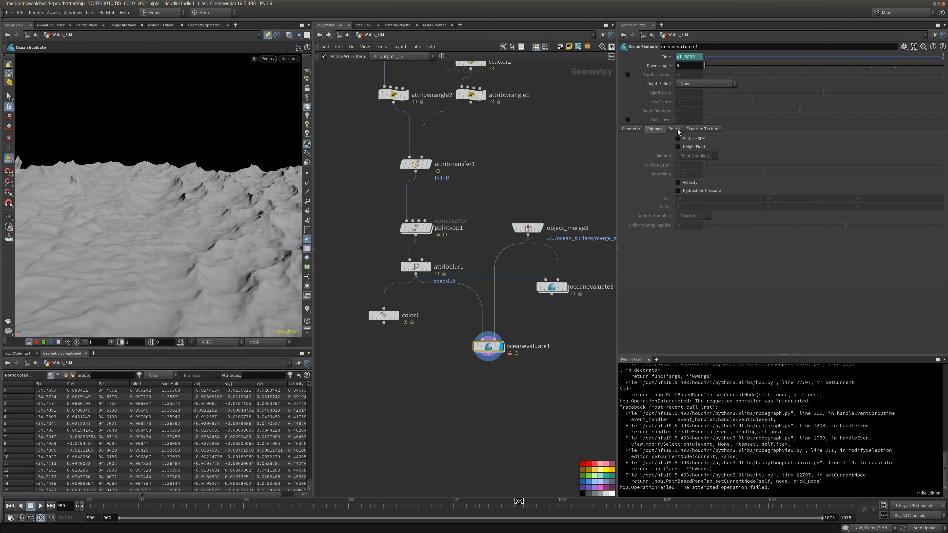
{"action": "left_click", "coordinate": [675, 129]}
{"action": "left_click", "coordinate": [698, 129]}
Open ocean_surface and set the wind speed of oceanspectrum2 to 0.1
{"action": "left_click", "coordinate": [328, 35]}
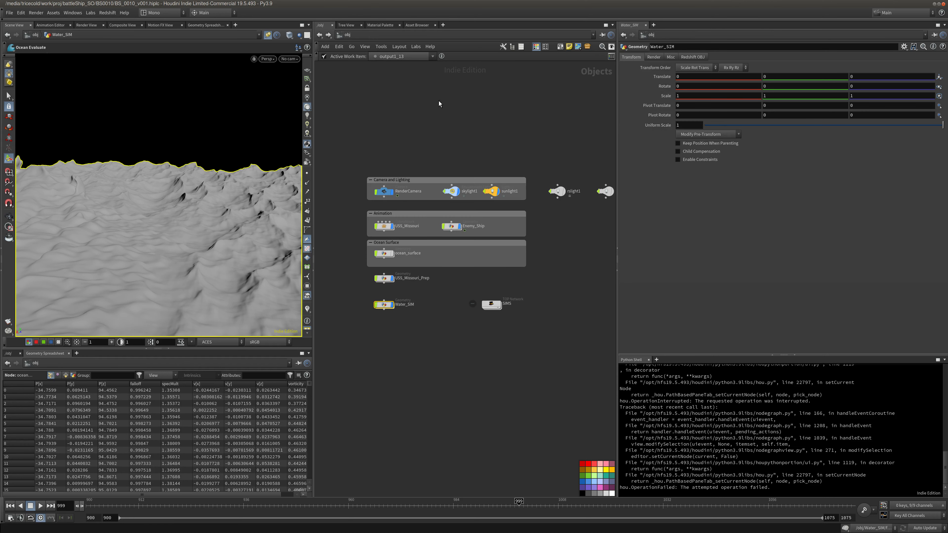
{"action": "double_click", "coordinate": [385, 253]}
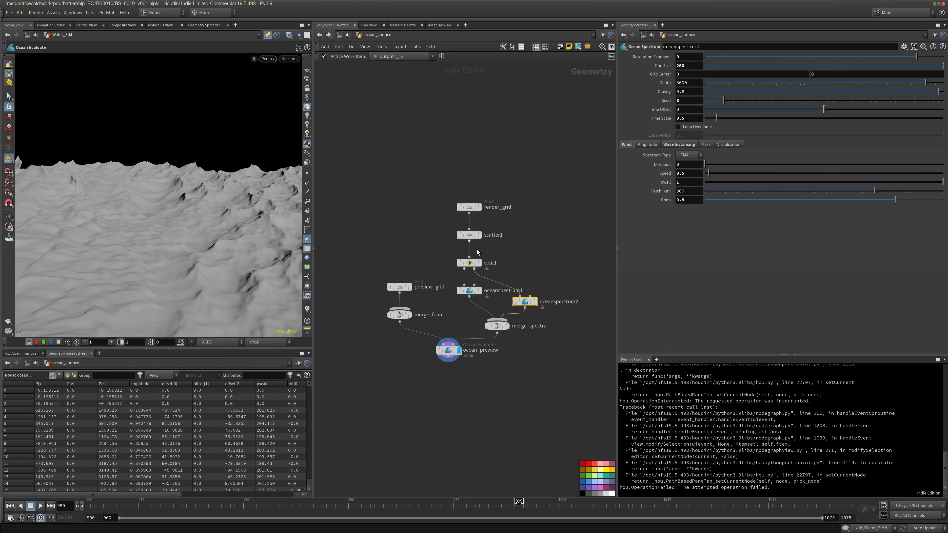
{"action": "left_click_drag", "start_coordinate": [687, 67], "coordinate": [642, 67]}
{"action": "left_click_drag", "start_coordinate": [684, 174], "coordinate": [661, 174]}
{"action": "type", "text": "0.1"}
{"action": "key", "text": "Return"}
{"action": "left_click", "coordinate": [565, 170]}
{"action": "middle_click_drag", "start_coordinate": [562, 174], "coordinate": [565, 154]}
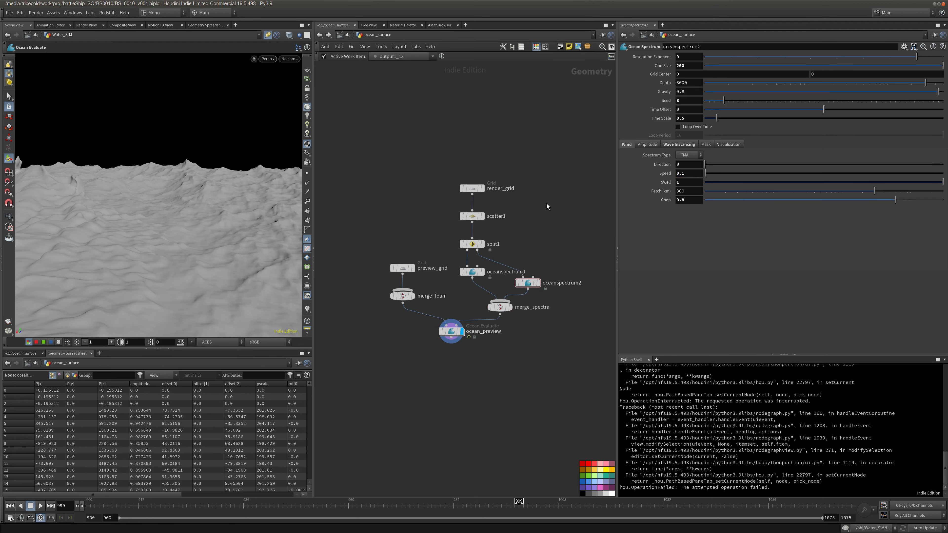
Set the grid size of oceanspectrum1 to 500 and check the displaced water surface
{"action": "left_click", "coordinate": [472, 272]}
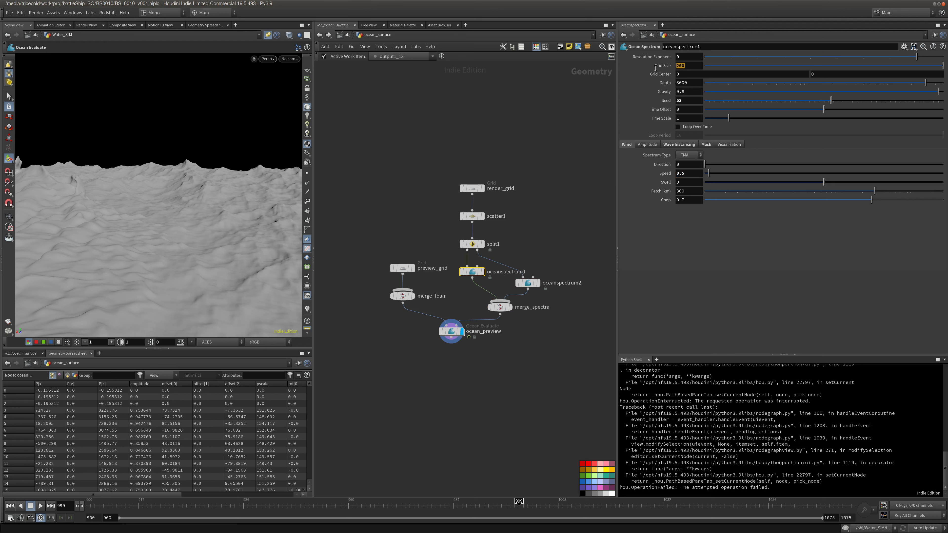
{"action": "middle_click_drag", "start_coordinate": [561, 127], "coordinate": [554, 128]}
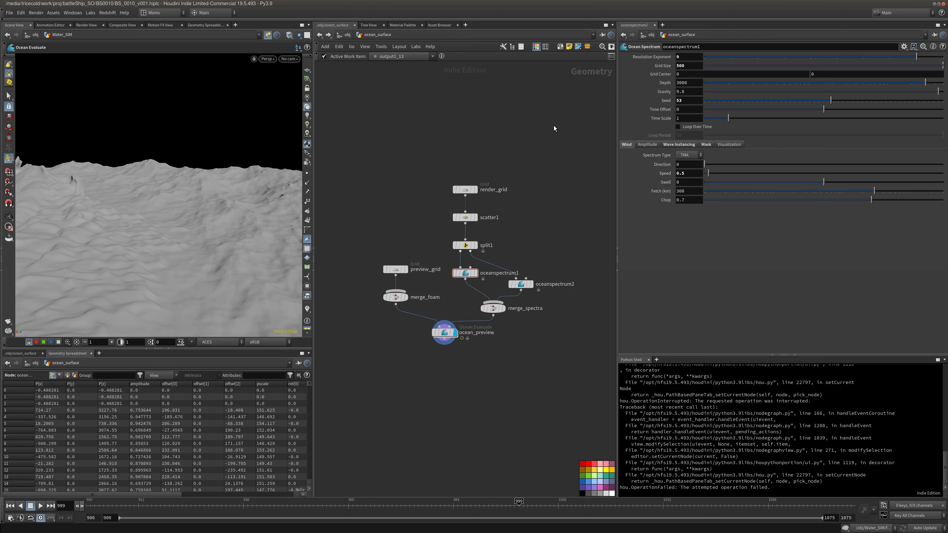
{"action": "left_click_drag", "start_coordinate": [239, 153], "coordinate": [212, 195], "text": "alt"}
Review oceanspectrum2's settings and set the wind speed of oceanspectrum1 to 0.2
{"action": "left_click", "coordinate": [464, 274]}
{"action": "left_click", "coordinate": [521, 285]}
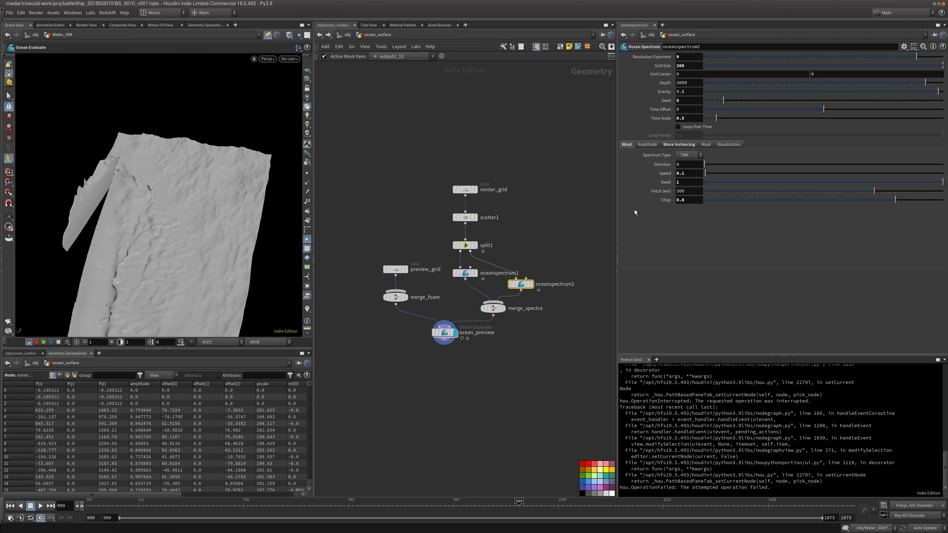
{"action": "left_click", "coordinate": [463, 274]}
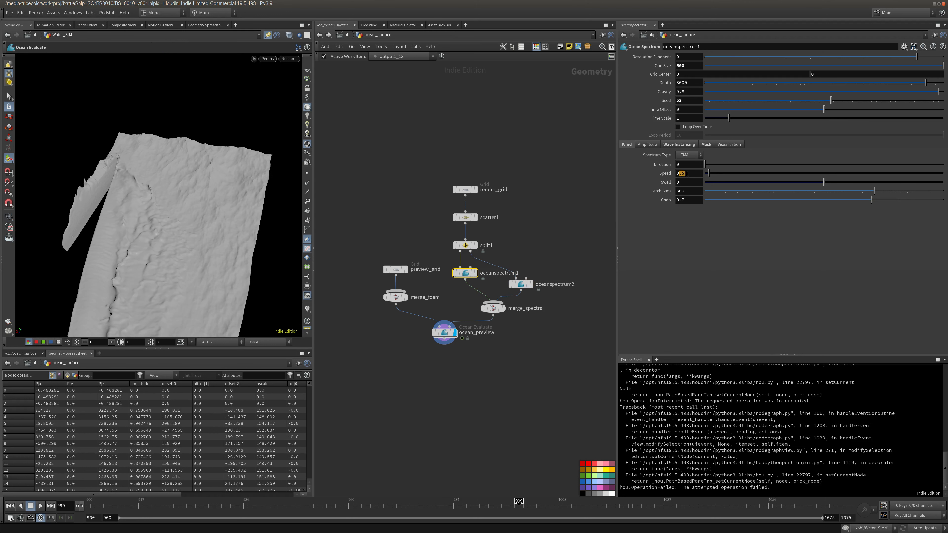
{"action": "left_click", "coordinate": [688, 173]}
{"action": "left_click", "coordinate": [507, 172]}
{"action": "middle_click_drag", "start_coordinate": [507, 171], "coordinate": [508, 160]}
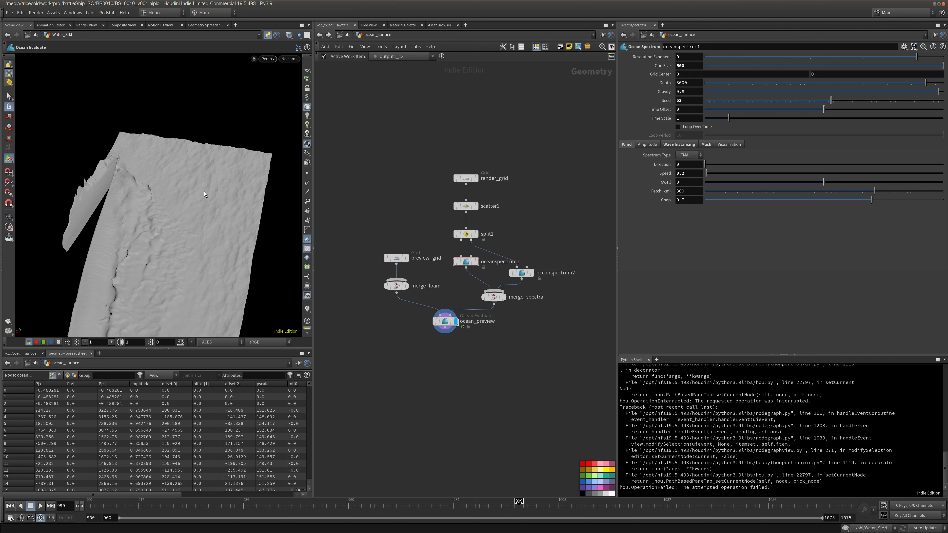
Inspect the wave detail up close and set oceanspectrum1's resolution exponent to 12
{"action": "left_click_drag", "start_coordinate": [206, 194], "coordinate": [203, 161], "text": "alt"}
{"action": "right_click_drag", "start_coordinate": [203, 162], "coordinate": [244, 161], "text": "alt"}
{"action": "left_click_drag", "start_coordinate": [244, 161], "coordinate": [121, 200], "text": "alt"}
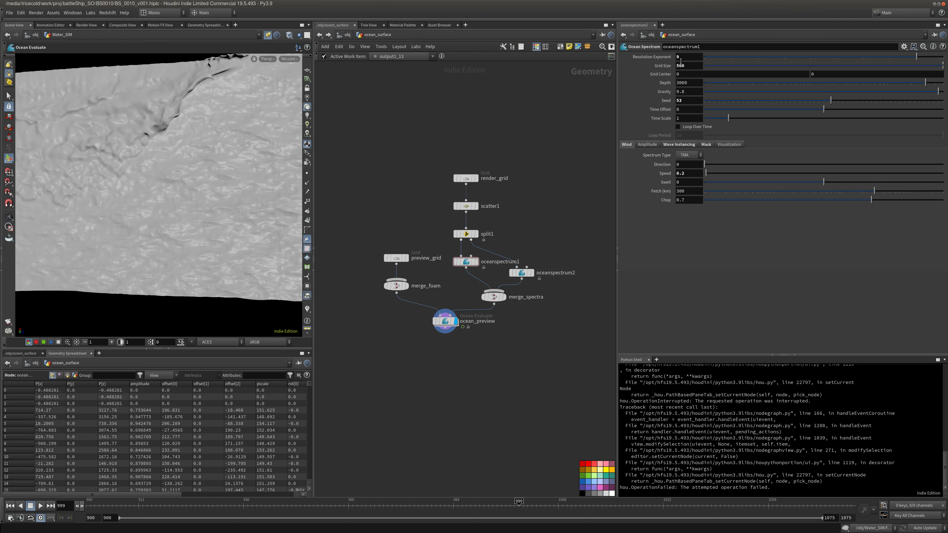
{"action": "double_click", "coordinate": [679, 57]}
{"action": "type", "text": "12"}
{"action": "key", "text": "Return"}
{"action": "left_click_drag", "start_coordinate": [220, 187], "coordinate": [185, 209], "text": "alt"}
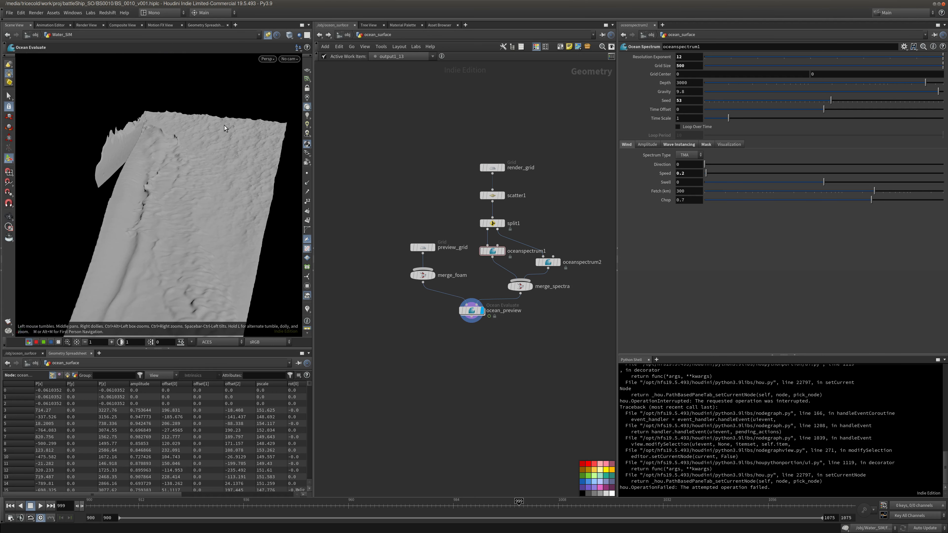
Go back to the Water_SIM network and open the pointvop1 VOP network at its falloff nodes
{"action": "left_click", "coordinate": [347, 35]}
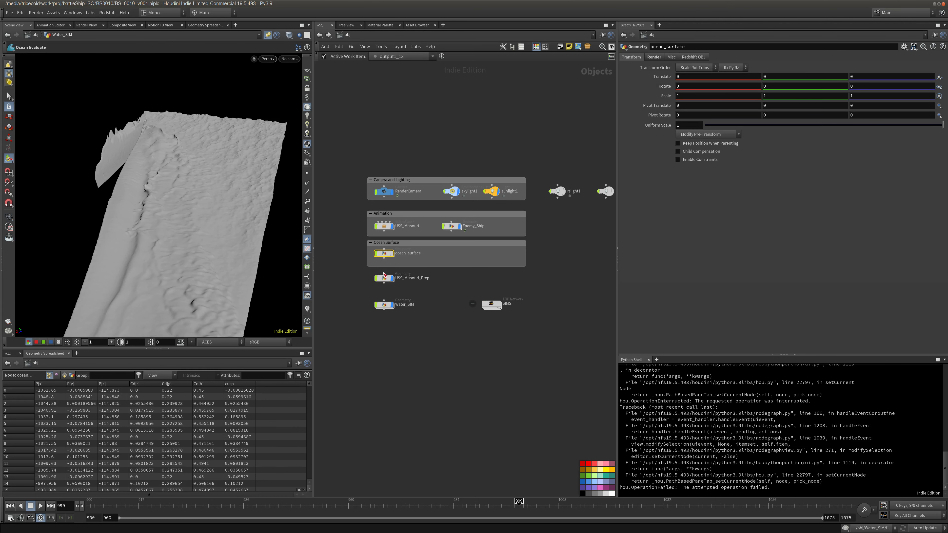
{"action": "mouse_move", "coordinate": [387, 256]}
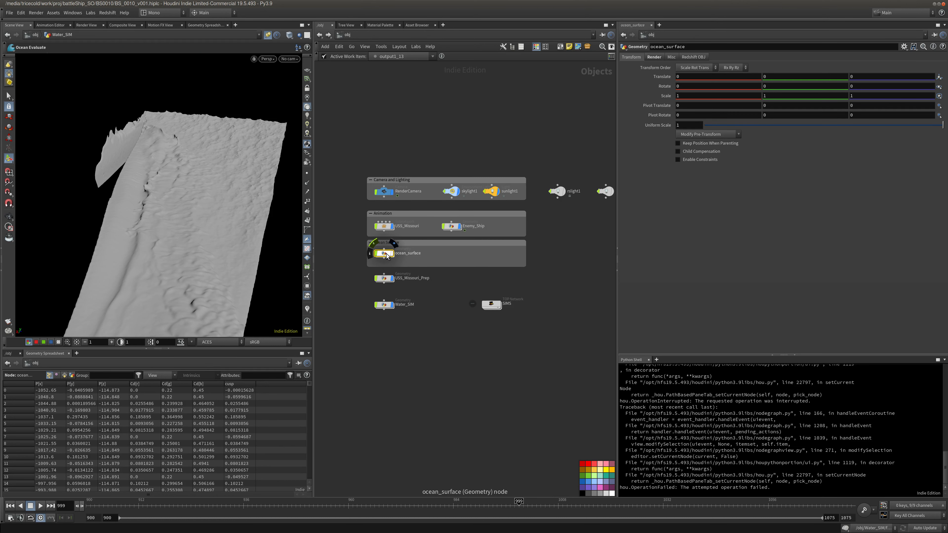
{"action": "double_click", "coordinate": [384, 305]}
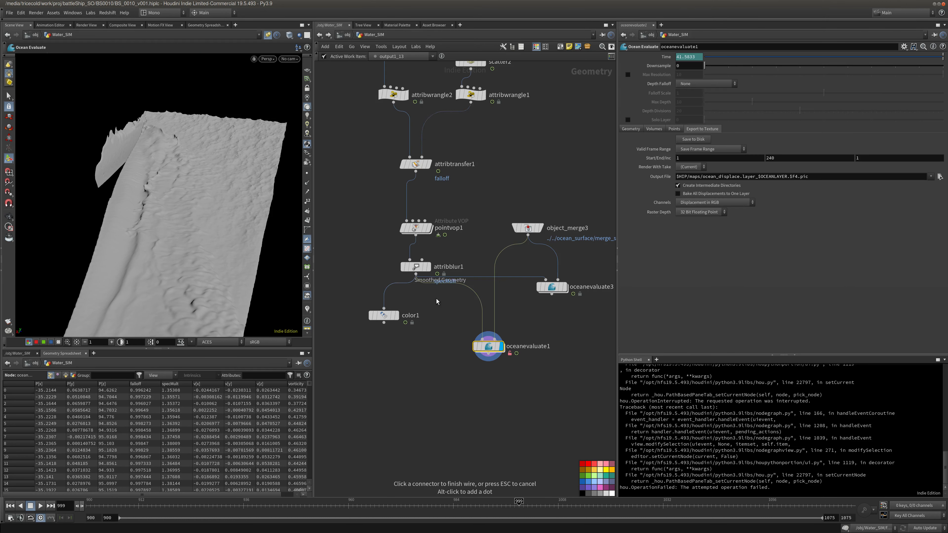
{"action": "key", "text": "Escape"}
{"action": "double_click", "coordinate": [408, 230]}
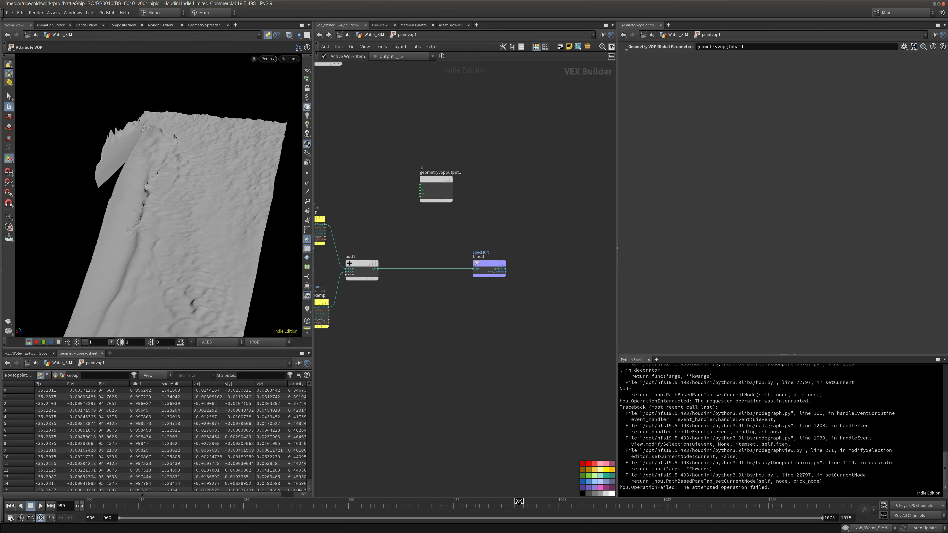
{"action": "middle_click_drag", "start_coordinate": [387, 189], "coordinate": [528, 271]}
Straighten the falloff node row, output addconst1 as point colour Cd, and sort the point spreadsheet by Cd[b]
{"action": "left_click_drag", "start_coordinate": [421, 171], "coordinate": [417, 167]}
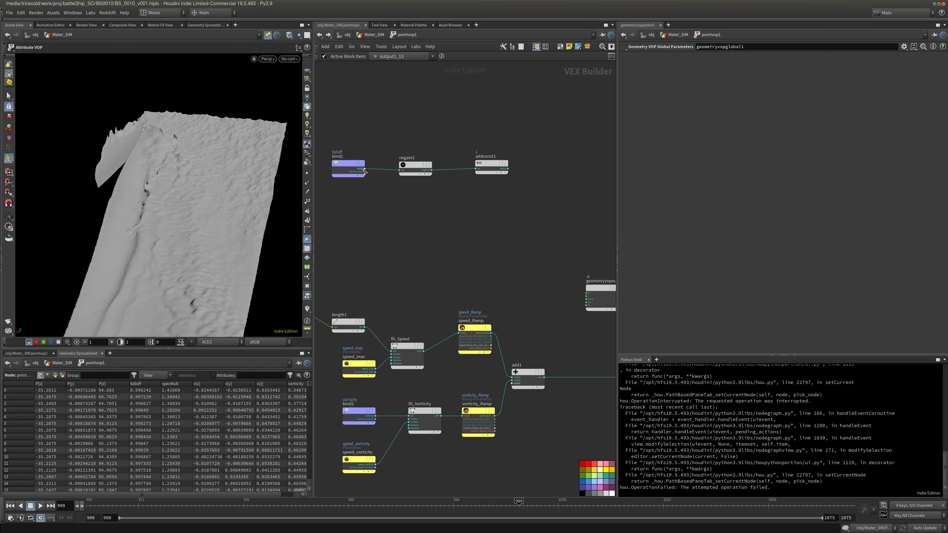
{"action": "left_click_drag", "start_coordinate": [495, 170], "coordinate": [486, 171]}
{"action": "left_click", "coordinate": [499, 170]}
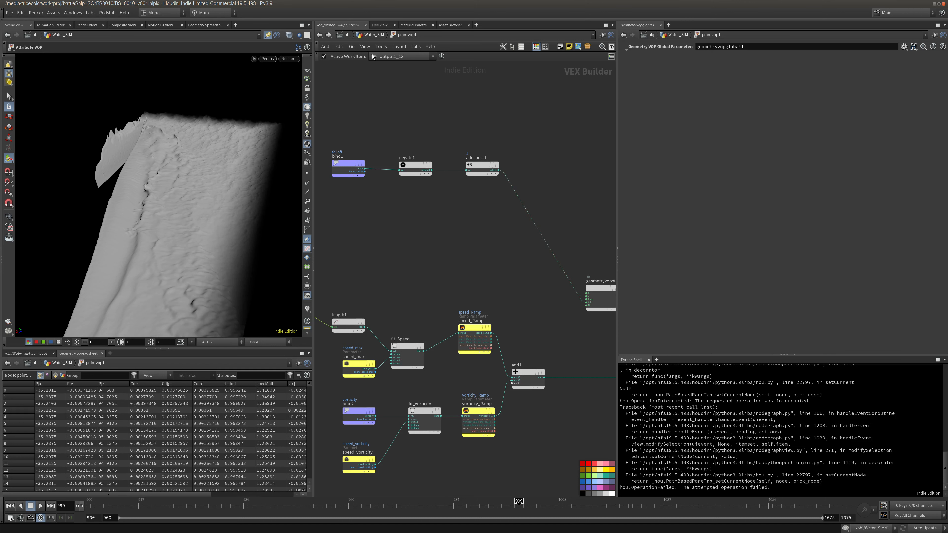
{"action": "left_click", "coordinate": [209, 384]}
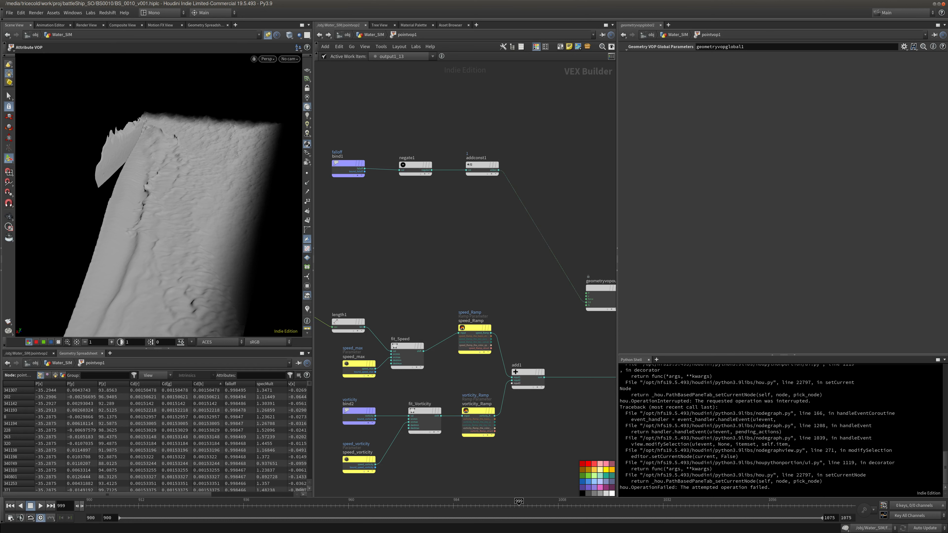
Add a Vector to Float node and feed it the position P from geometryvopglobal1
{"action": "middle_click_drag", "start_coordinate": [385, 222], "coordinate": [478, 195]}
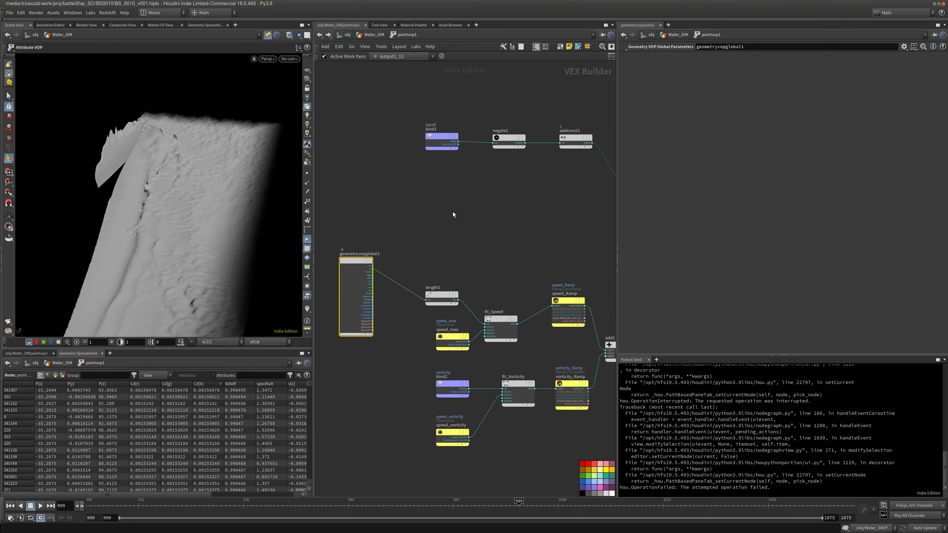
{"action": "key", "text": "Tab"}
{"action": "type", "text": "vec"}
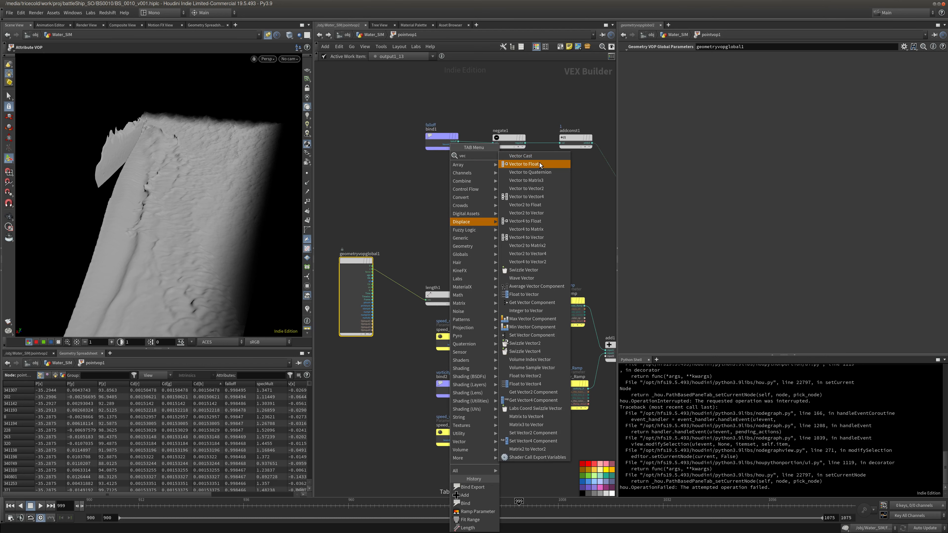
{"action": "left_click", "coordinate": [540, 165]}
{"action": "left_click", "coordinate": [442, 234]}
{"action": "left_click_drag", "start_coordinate": [372, 266], "coordinate": [427, 235]}
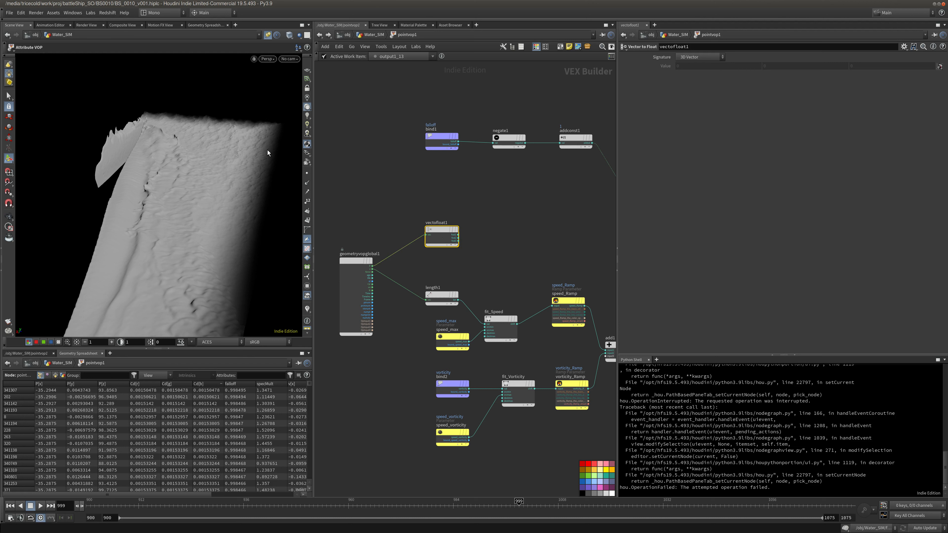
Add a Float to Vector node beside vectofloat1 and pass components 1 and 3 straight through to it
{"action": "scroll", "coordinate": [506, 209], "scroll_direction": "down", "scroll_amount": 1}
{"action": "middle_click_drag", "start_coordinate": [506, 209], "coordinate": [467, 218]}
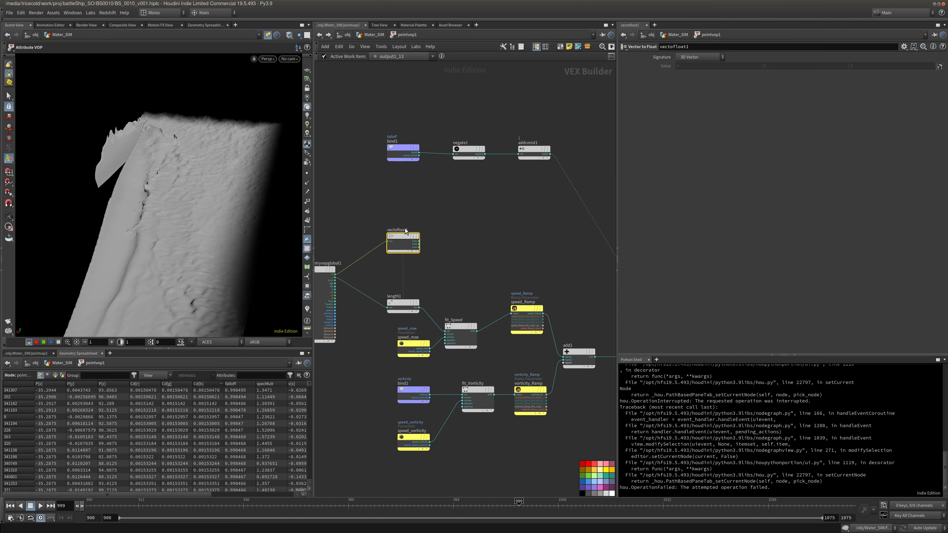
{"action": "left_click_drag", "start_coordinate": [406, 236], "coordinate": [406, 206]}
{"action": "middle_click_drag", "start_coordinate": [468, 205], "coordinate": [431, 217]}
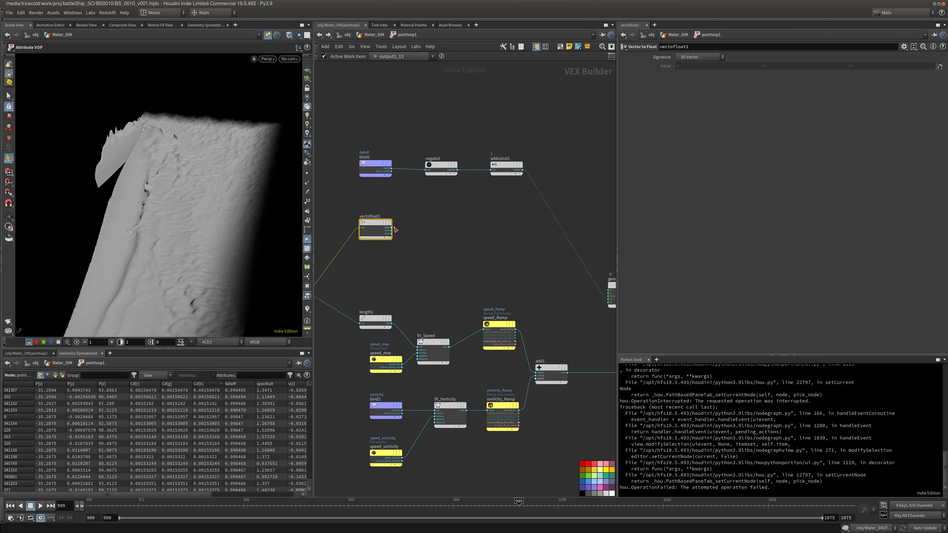
{"action": "middle_click_drag", "start_coordinate": [444, 223], "coordinate": [439, 222]}
{"action": "key", "text": "Tab"}
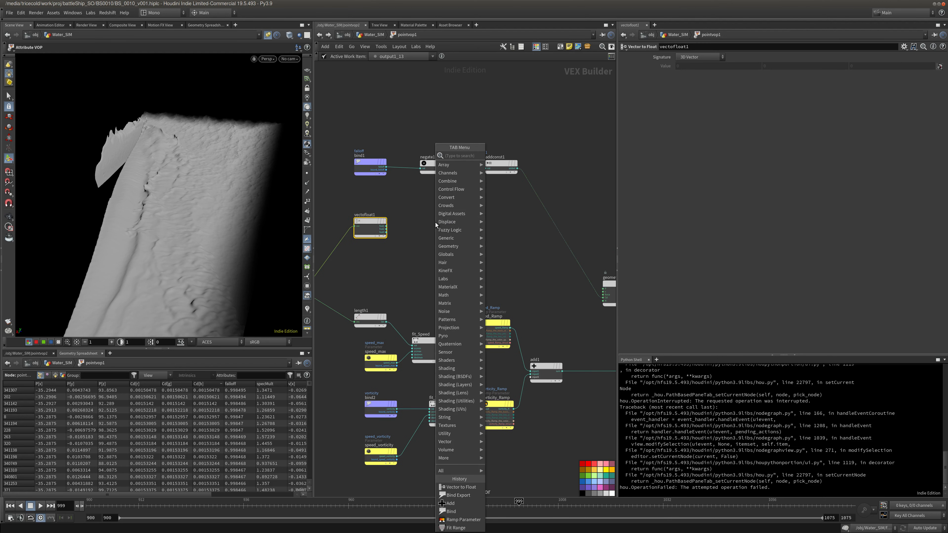
{"action": "type", "text": "floatv"}
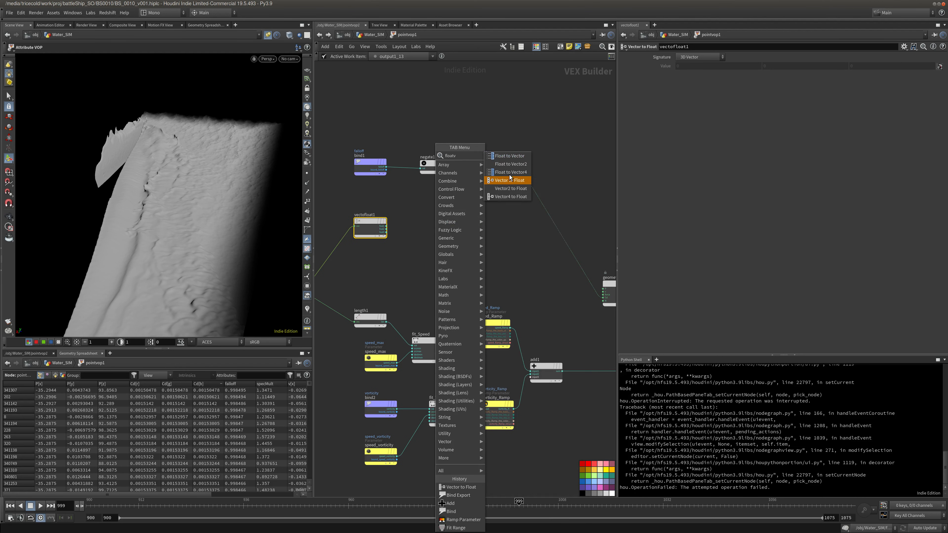
{"action": "left_click", "coordinate": [509, 181]}
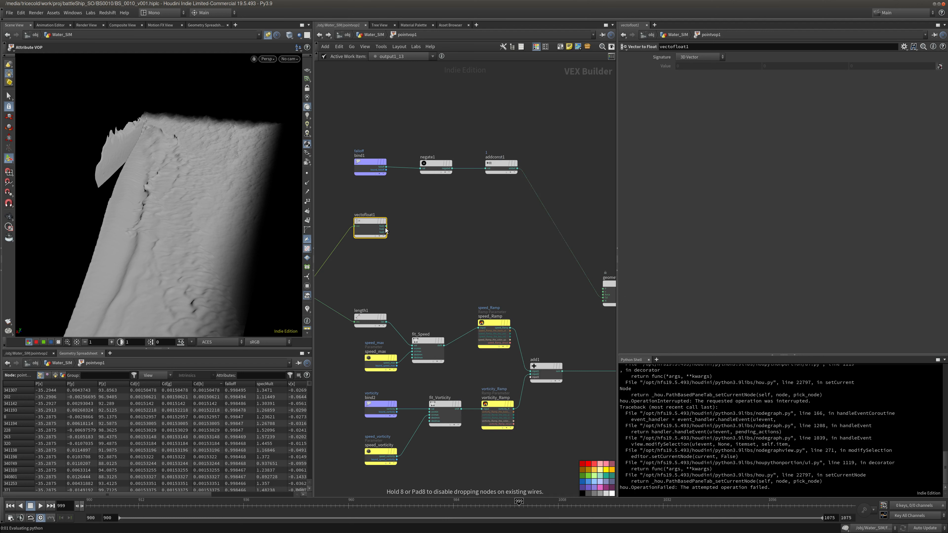
{"action": "left_click", "coordinate": [483, 221]}
{"action": "left_click", "coordinate": [466, 226]}
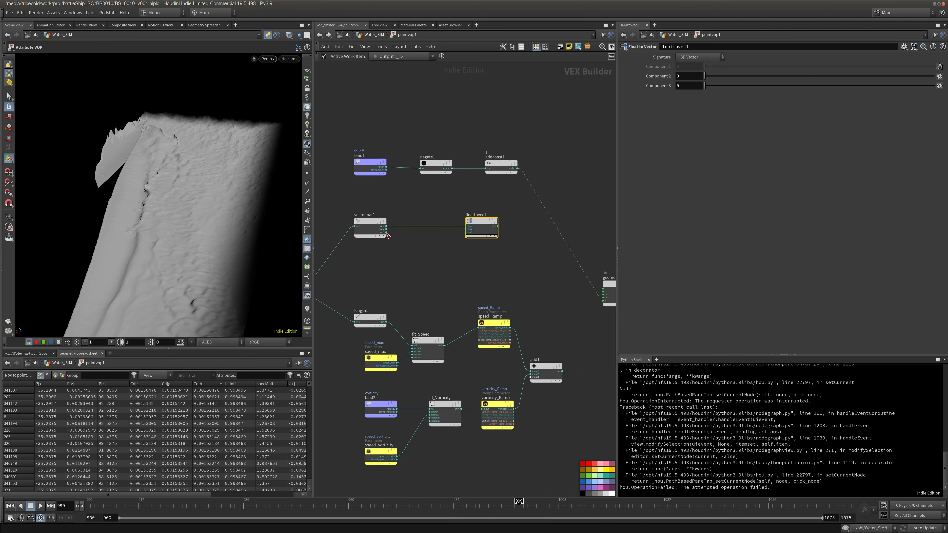
{"action": "left_click", "coordinate": [387, 232]}
Add a Multiply node that multiplies vectofloat1's second component by addconst1 and feeds component 2 of floattovec1
{"action": "middle_click_drag", "start_coordinate": [401, 190], "coordinate": [404, 190]}
{"action": "key", "text": "Tab"}
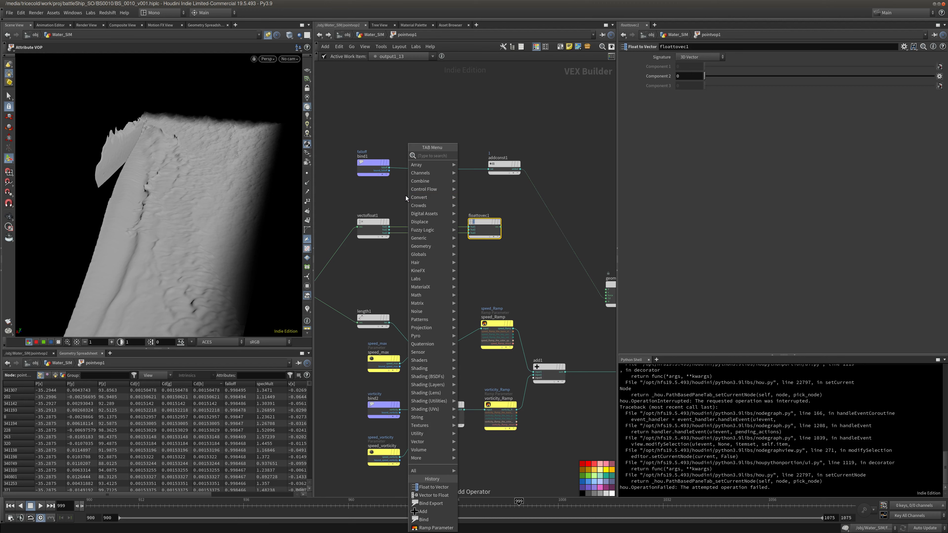
{"action": "type", "text": "mul"}
{"action": "left_click", "coordinate": [491, 156]}
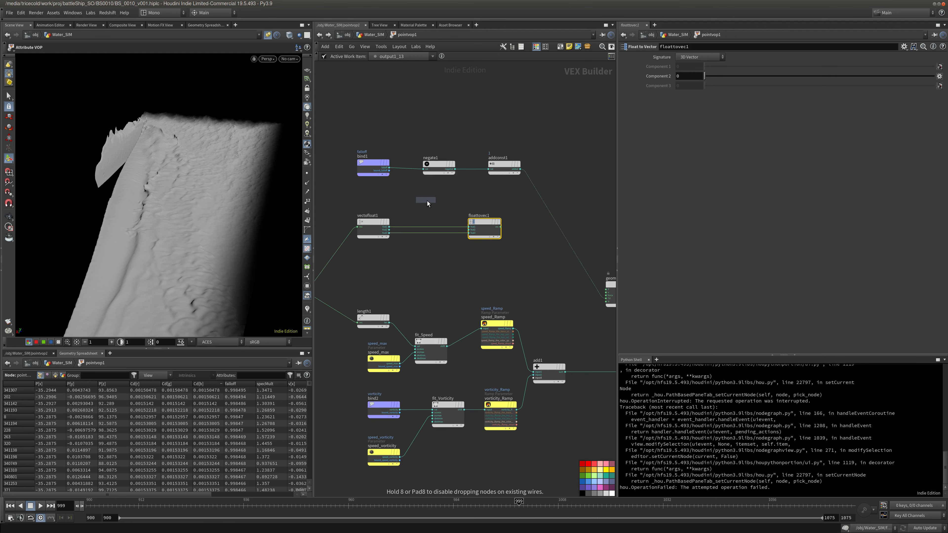
{"action": "left_click", "coordinate": [425, 208]}
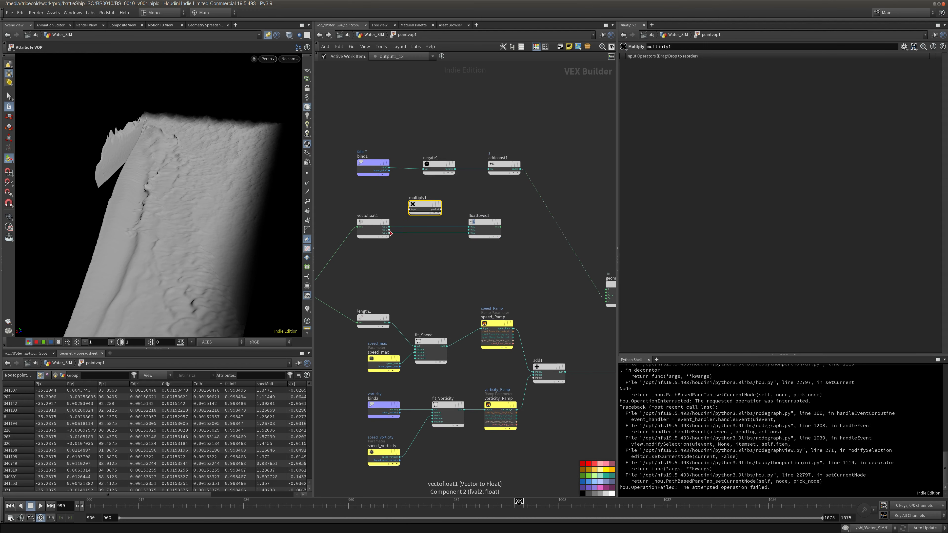
{"action": "left_click", "coordinate": [389, 230]}
{"action": "left_click", "coordinate": [410, 209]}
{"action": "left_click", "coordinate": [520, 169]}
{"action": "left_click", "coordinate": [437, 213]}
{"action": "left_click", "coordinate": [441, 209]}
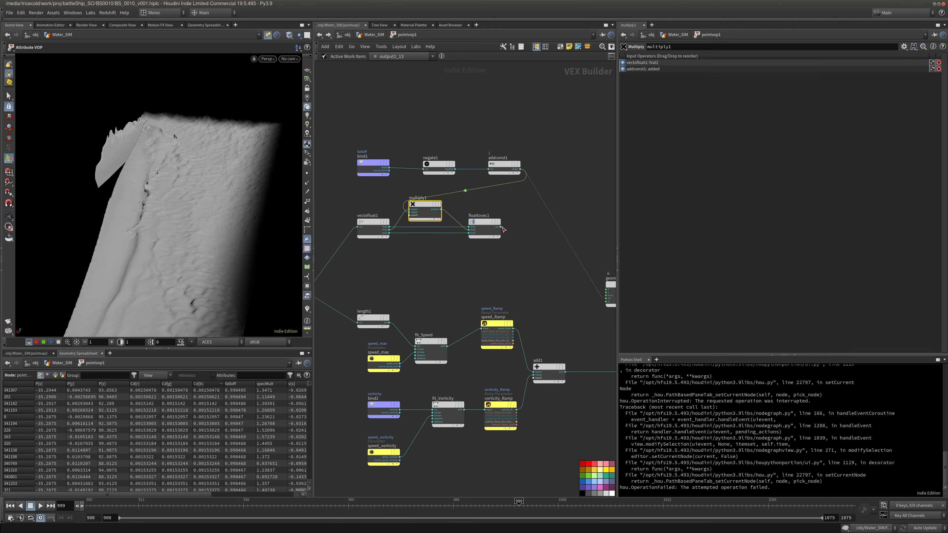
Wire floattovec1 into the output's P, remove the addconst1 to Cd connection, and return to Water_SIM
{"action": "middle_click_drag", "start_coordinate": [570, 259], "coordinate": [510, 251]}
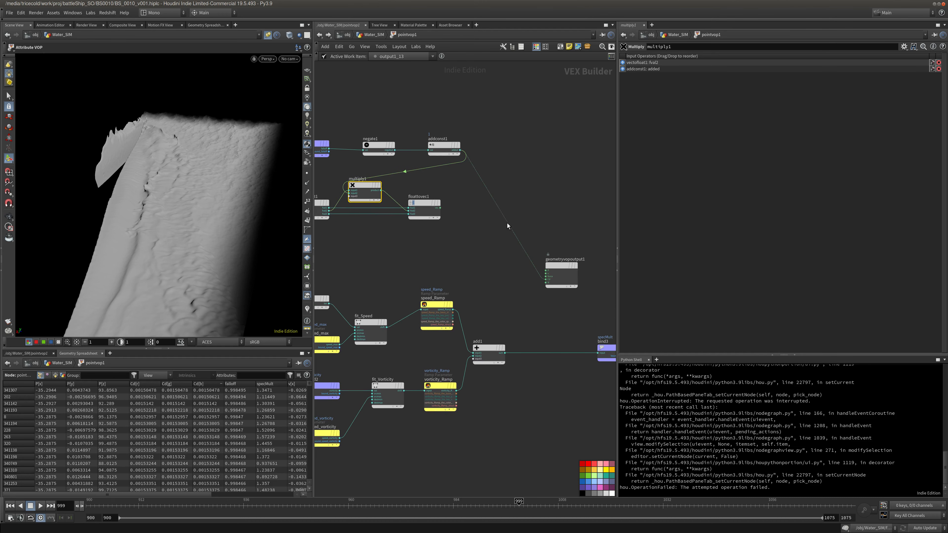
{"action": "right_click", "coordinate": [509, 225]}
{"action": "left_click", "coordinate": [518, 248]}
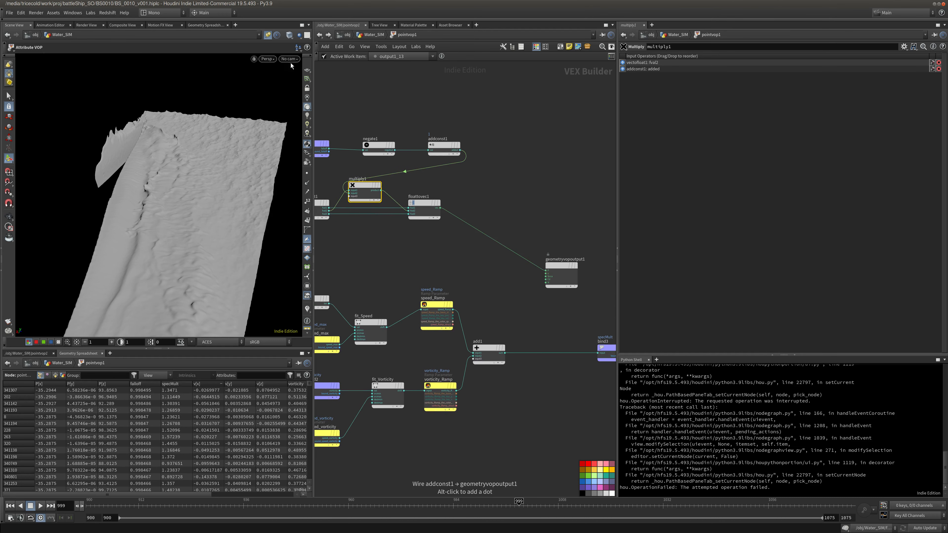
{"action": "left_click", "coordinate": [377, 36]}
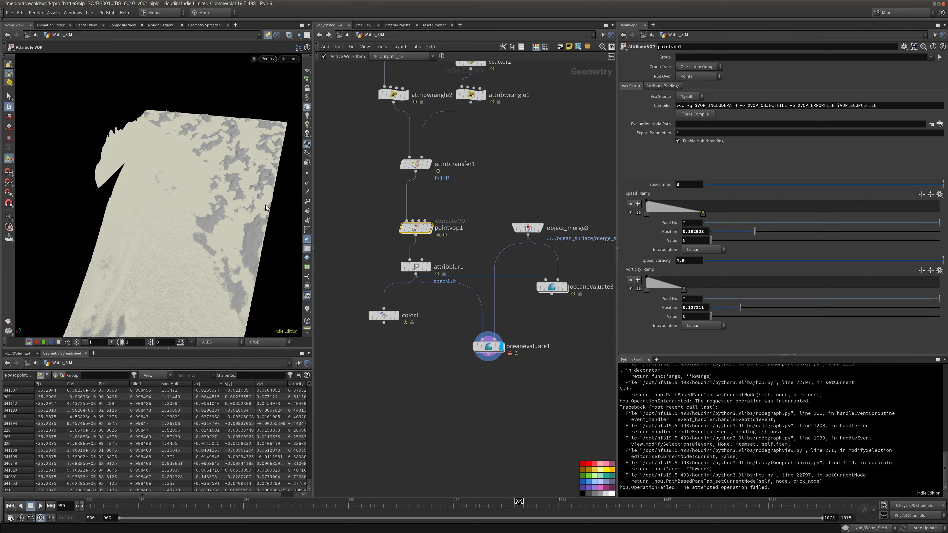
Display pointvop1 to inspect the flattened surface edges up close, and switch the display back to oceanevaluate1
{"action": "left_click_drag", "start_coordinate": [417, 229], "coordinate": [417, 216]}
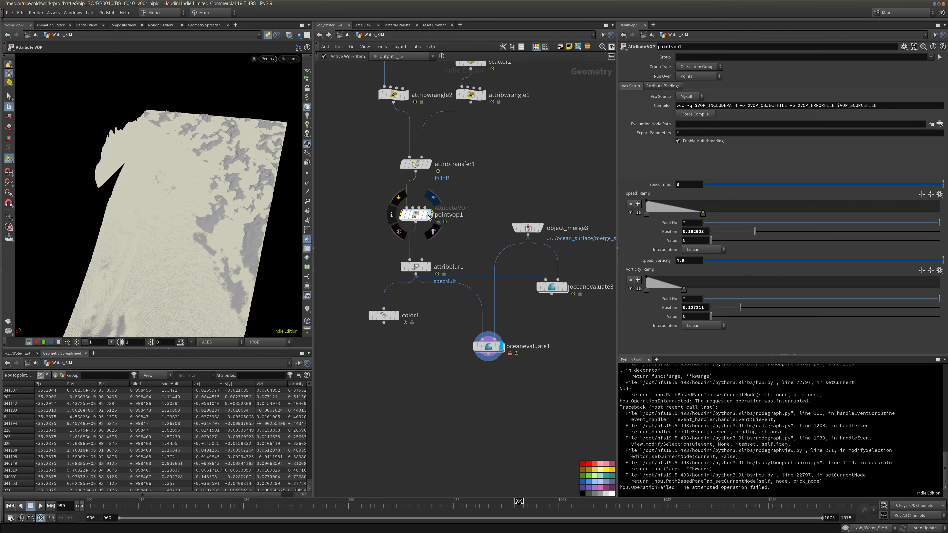
{"action": "left_click", "coordinate": [429, 215]}
{"action": "middle_click_drag", "start_coordinate": [458, 240], "coordinate": [463, 226]}
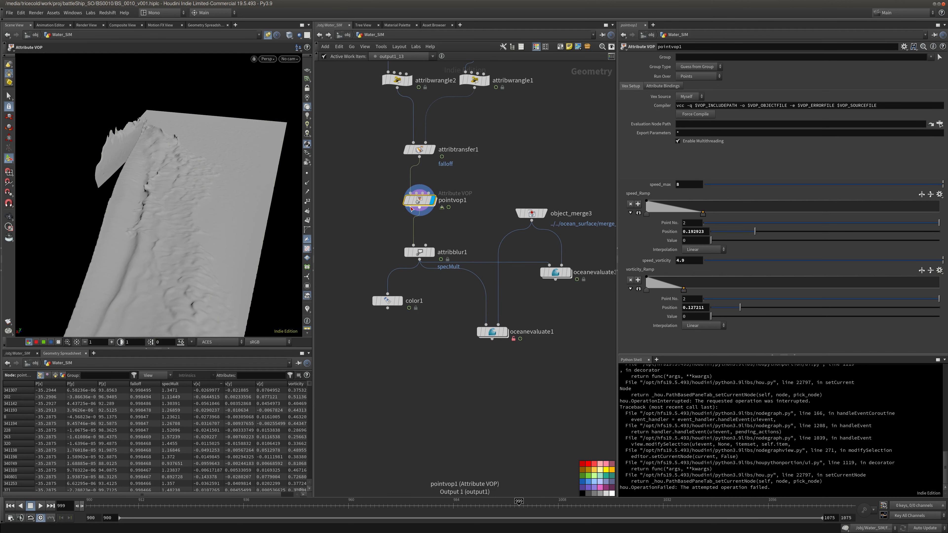
{"action": "mouse_move", "coordinate": [407, 204]}
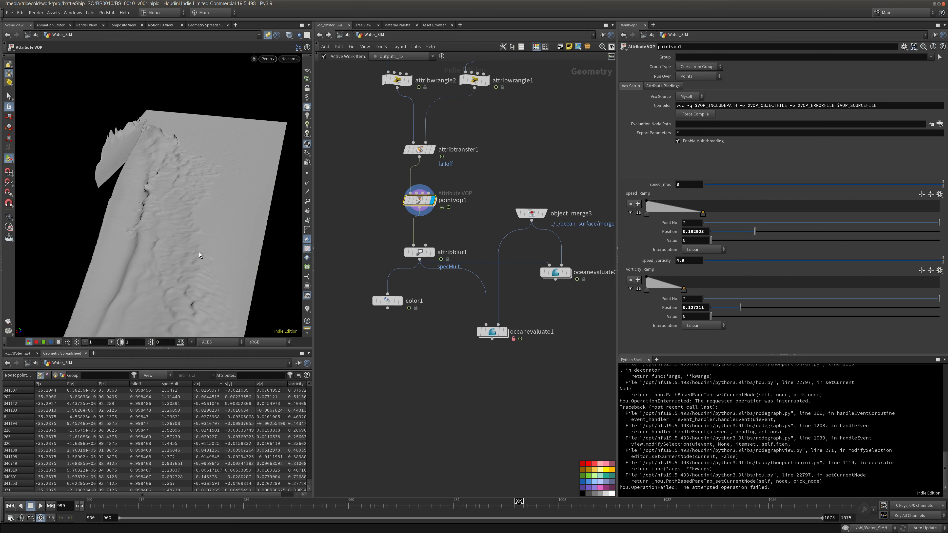
{"action": "middle_click_drag", "start_coordinate": [226, 224], "coordinate": [213, 133], "text": "alt"}
{"action": "right_click_drag", "start_coordinate": [214, 133], "coordinate": [216, 184], "text": "alt"}
{"action": "left_click_drag", "start_coordinate": [216, 184], "coordinate": [224, 149], "text": "alt"}
{"action": "left_click", "coordinate": [505, 332]}
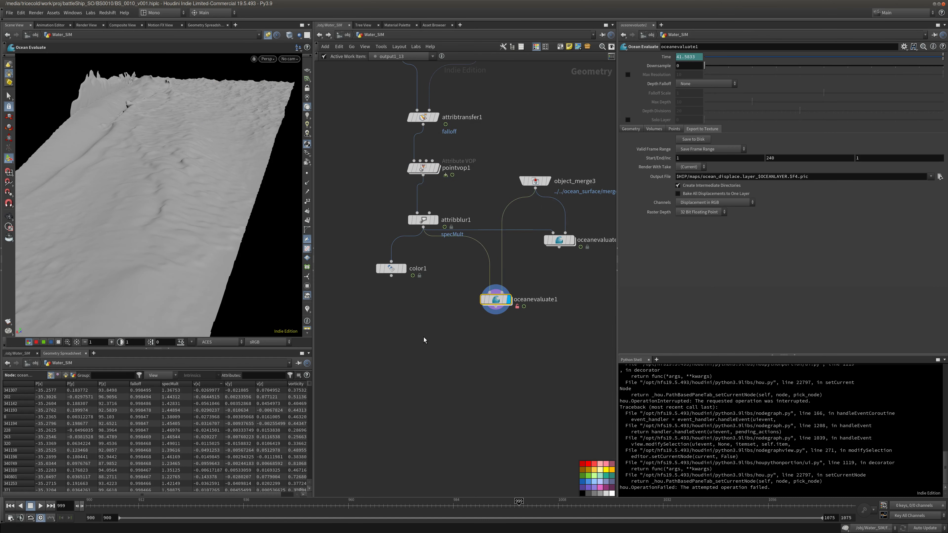
{"action": "key", "text": "Tab"}
{"action": "type", "text": "n"}
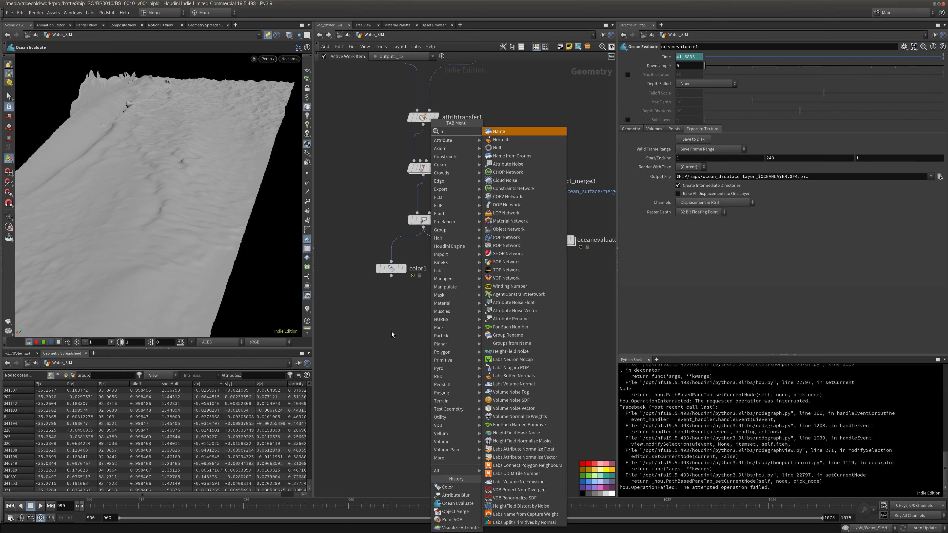
{"action": "key", "text": "Escape"}
Examine the wave displacement of oceanevaluate1 along the surface edges from several angles
{"action": "middle_click_drag", "start_coordinate": [276, 96], "coordinate": [229, 148], "text": "alt"}
{"action": "right_click_drag", "start_coordinate": [229, 148], "coordinate": [240, 148], "text": "alt"}
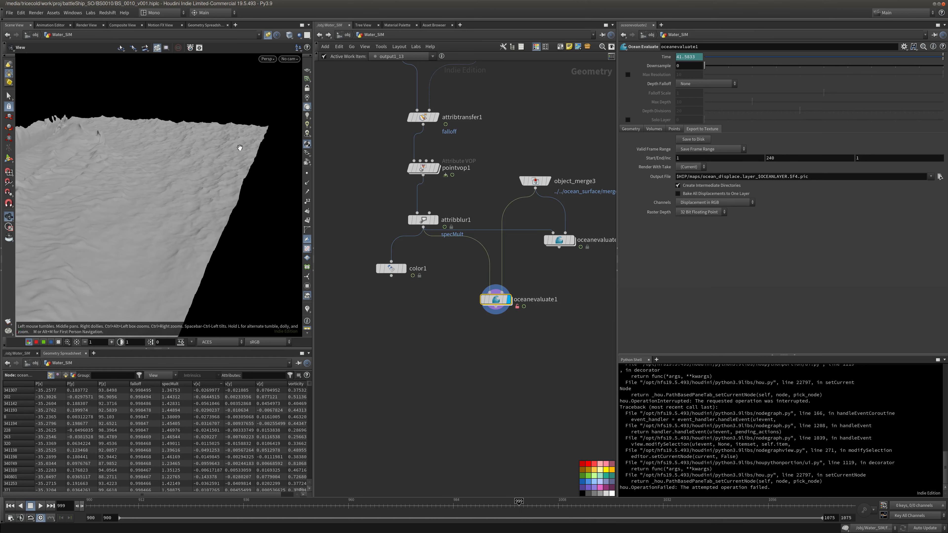
{"action": "left_click_drag", "start_coordinate": [240, 148], "coordinate": [244, 127], "text": "alt"}
{"action": "middle_click_drag", "start_coordinate": [437, 349], "coordinate": [428, 319]}
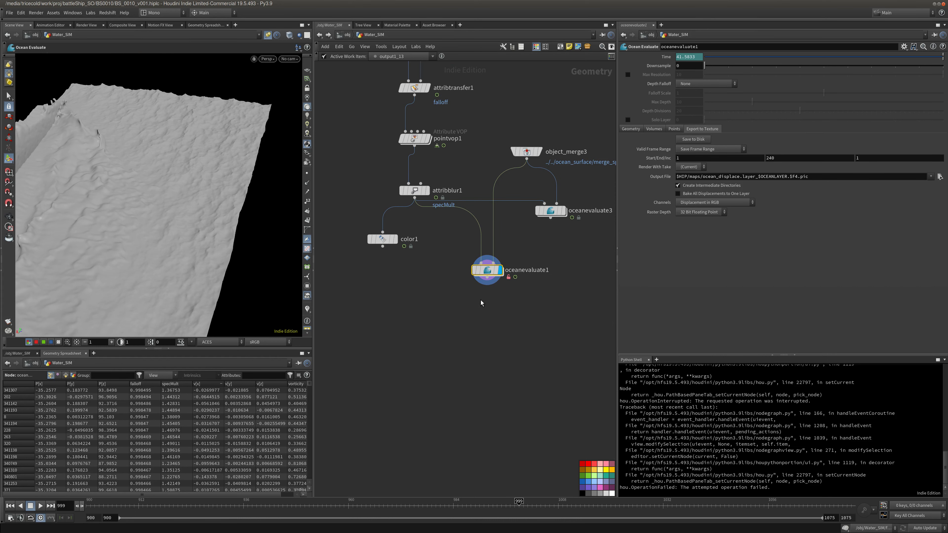
{"action": "key", "text": "Tab"}
{"action": "type", "text": "nu"}
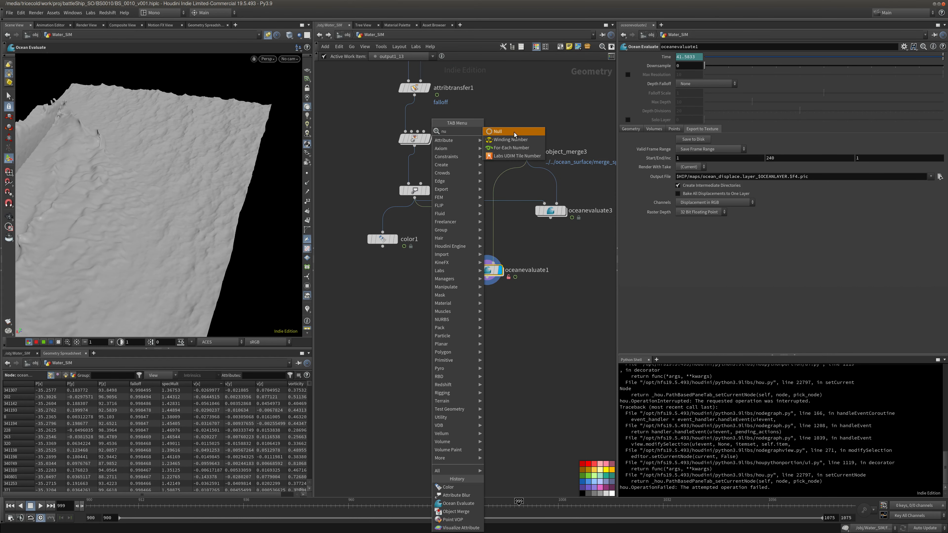
{"action": "key", "text": "Escape"}
Add a Normal node after oceanevaluate1, display it, and set it to add normals to points
{"action": "key", "text": "Tab"}
{"action": "type", "text": "no"}
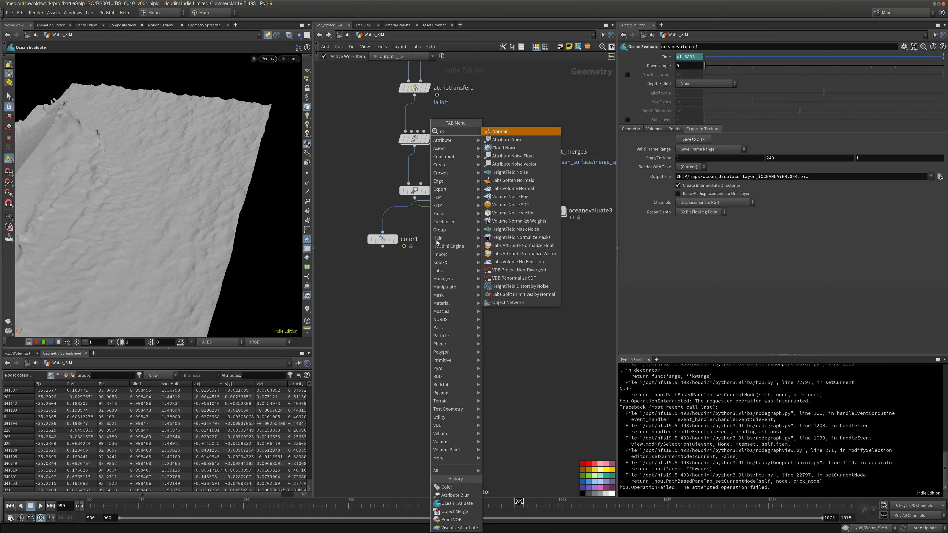
{"action": "left_click", "coordinate": [517, 131]}
{"action": "left_click", "coordinate": [487, 325]}
{"action": "left_click", "coordinate": [489, 280]}
{"action": "left_click", "coordinate": [492, 282]}
{"action": "left_click", "coordinate": [500, 325]}
{"action": "left_click", "coordinate": [688, 105]}
{"action": "left_click", "coordinate": [687, 112]}
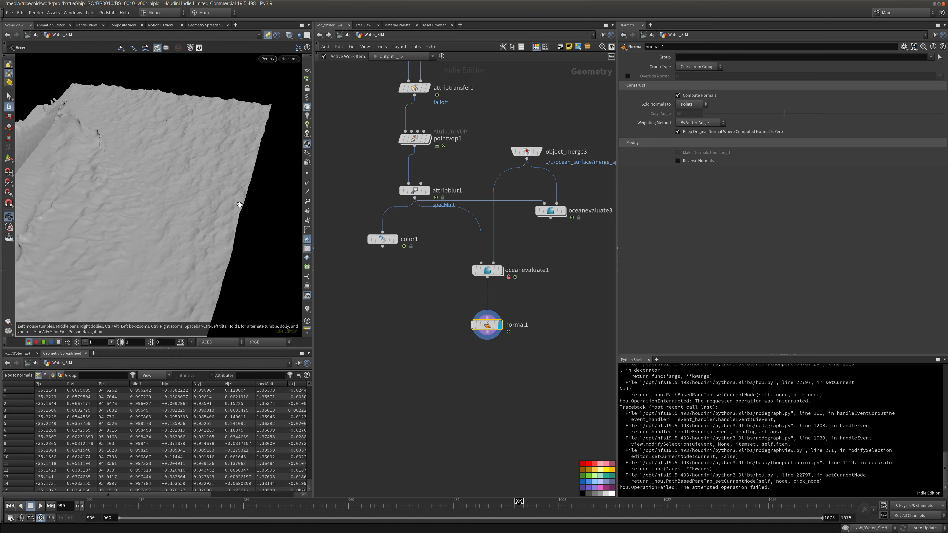
Try a Blend Width of 20 in attribtransfer1's falloff transfer conditions and check the surface edges
{"action": "left_click_drag", "start_coordinate": [239, 204], "coordinate": [247, 231], "text": "alt"}
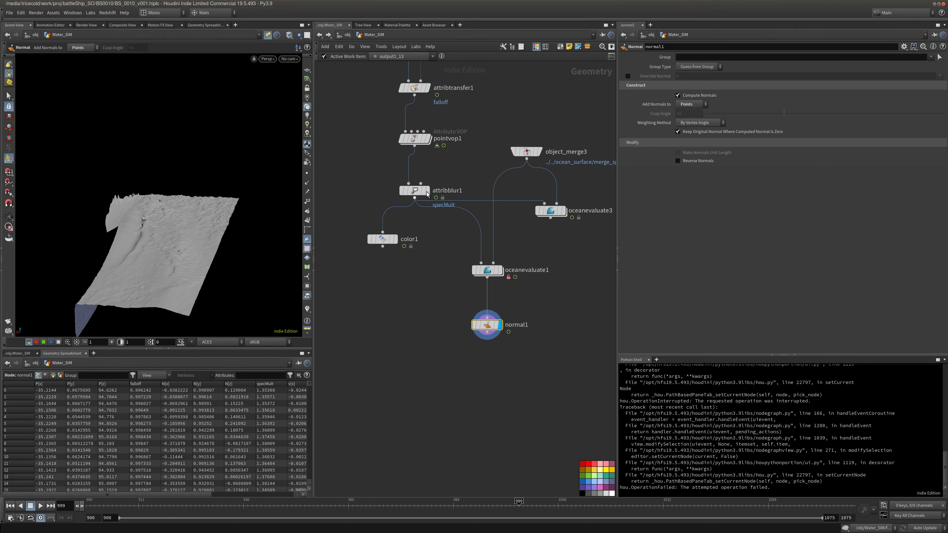
{"action": "middle_click_drag", "start_coordinate": [392, 156], "coordinate": [416, 194]}
{"action": "left_click_drag", "start_coordinate": [394, 146], "coordinate": [502, 113]}
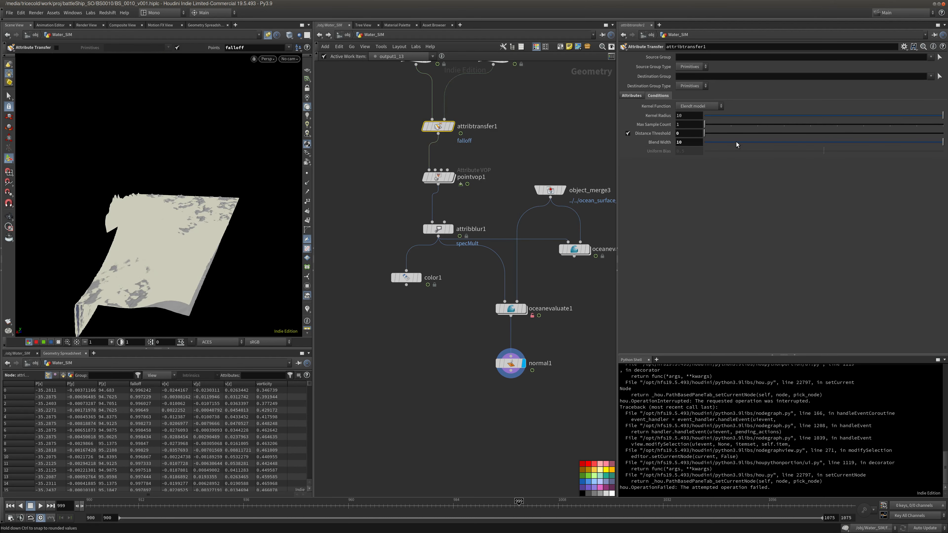
{"action": "left_click", "coordinate": [609, 150]}
{"action": "double_click", "coordinate": [679, 142]}
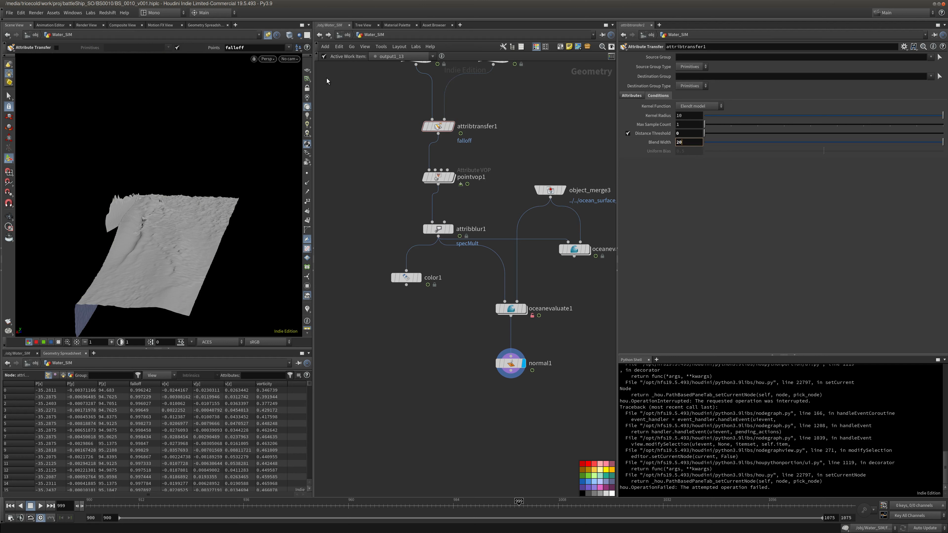
{"action": "left_click_drag", "start_coordinate": [175, 275], "coordinate": [198, 251]}
{"action": "key", "text": "Return"}
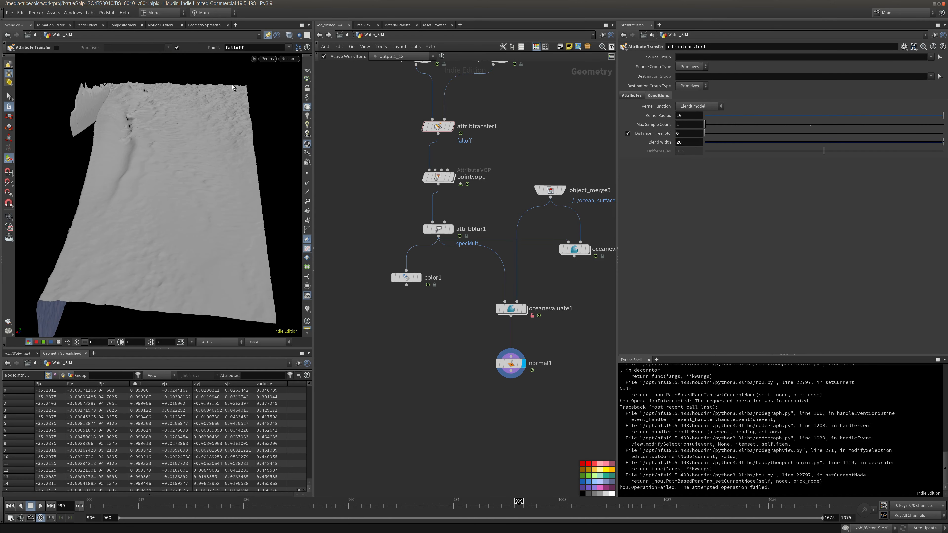
View the water surface through RenderCamera and set attribtransfer1's Blend Width to 10
{"action": "left_click", "coordinate": [289, 58]}
{"action": "left_click", "coordinate": [317, 96]}
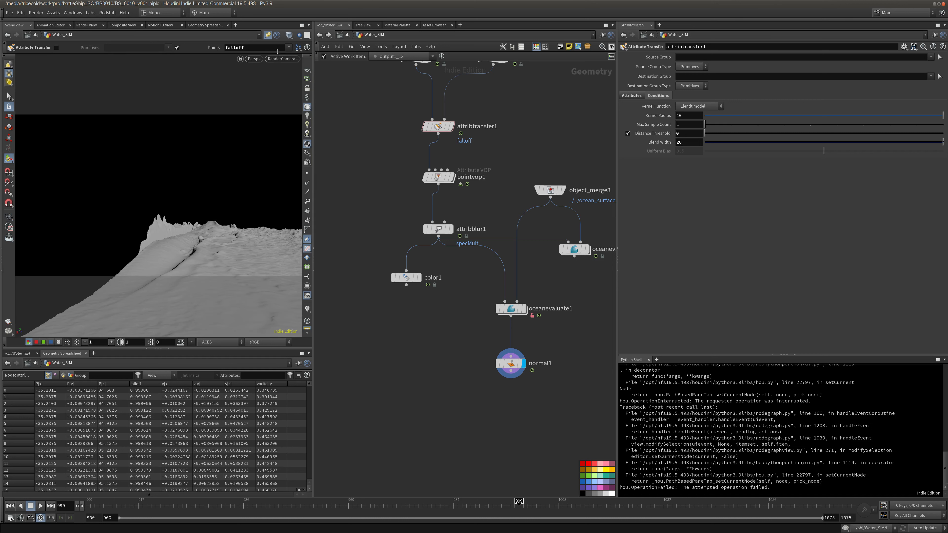
{"action": "left_click", "coordinate": [269, 35]}
{"action": "double_click", "coordinate": [688, 142]}
{"action": "type", "text": "10"}
{"action": "key", "text": "Return"}
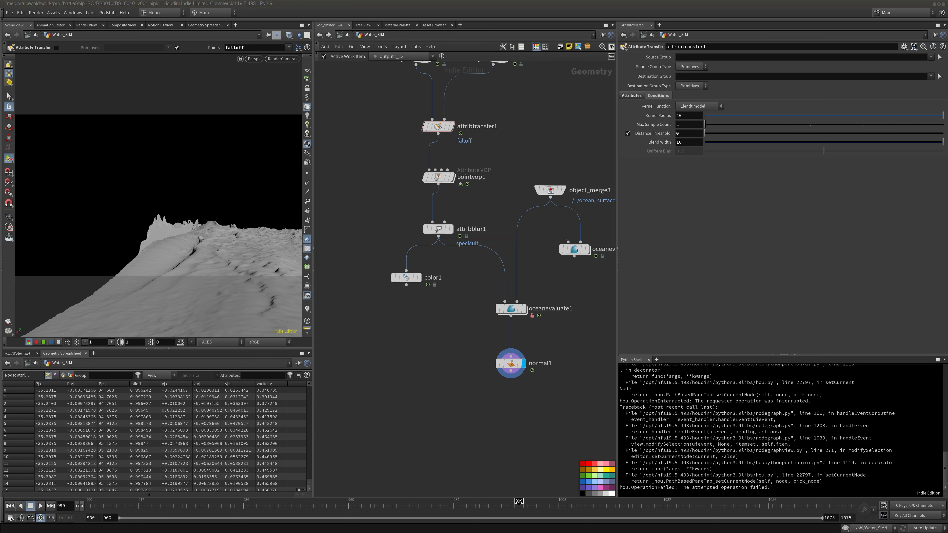
Add a Null node below normal1 and connect normal1's output to it
{"action": "middle_click_drag", "start_coordinate": [476, 404], "coordinate": [460, 360]}
{"action": "key", "text": "Tab"}
{"action": "type", "text": "nu"}
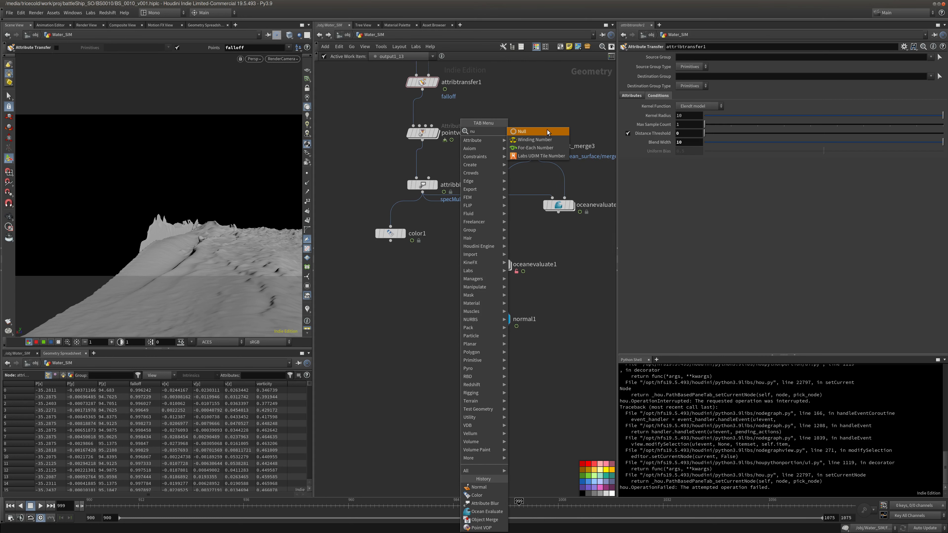
{"action": "key", "text": "Return"}
{"action": "left_click", "coordinate": [498, 362]}
{"action": "left_click", "coordinate": [498, 328]}
{"action": "left_click", "coordinate": [497, 328]}
Rename the new Null node as OUT_WATER and set it as the displayed node
{"action": "left_click", "coordinate": [514, 361]}
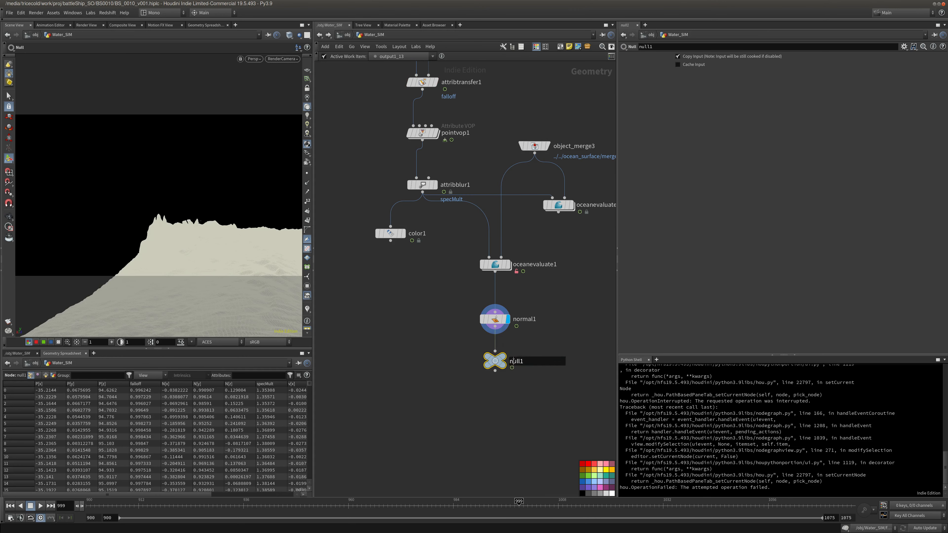
{"action": "type", "text": "OUT_WEATER"}
{"action": "key", "text": "Return"}
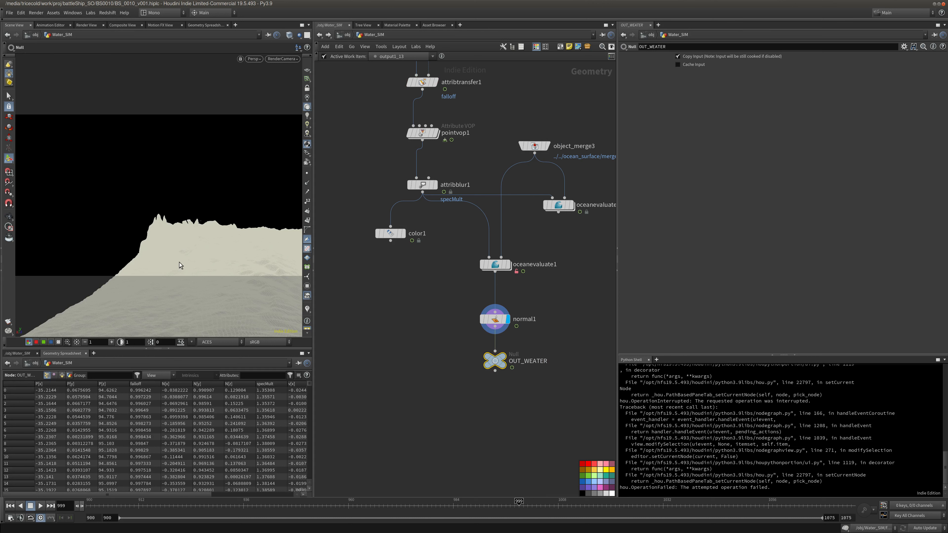
{"action": "left_click", "coordinate": [532, 362]}
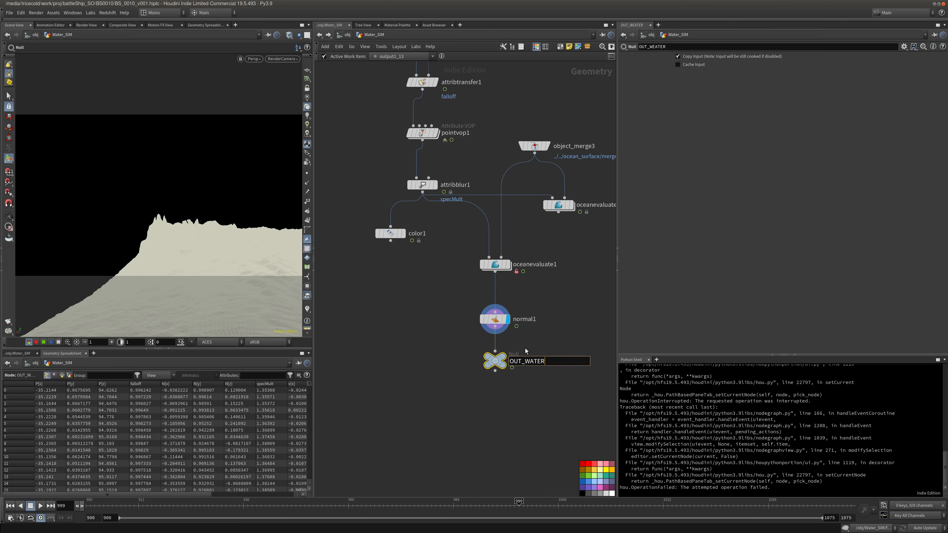
{"action": "key", "text": "Return"}
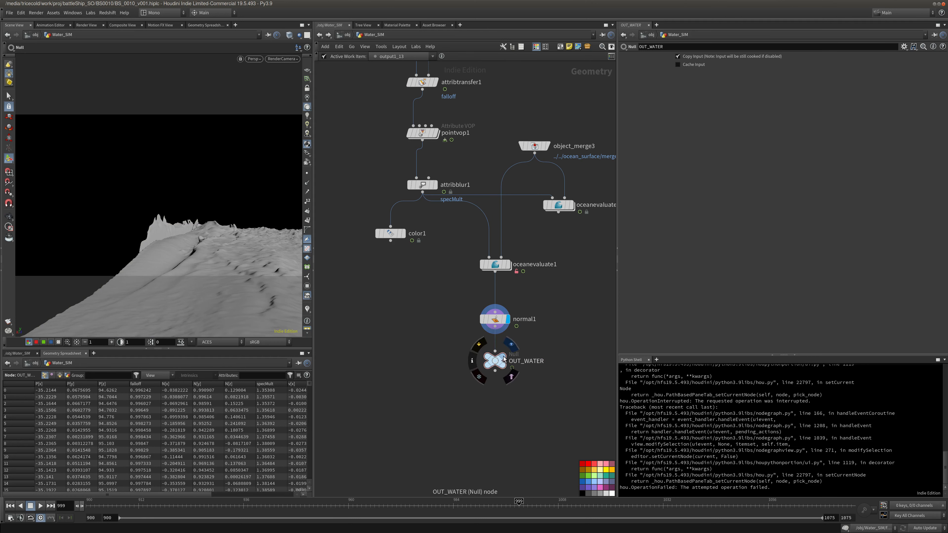
{"action": "left_click", "coordinate": [503, 357]}
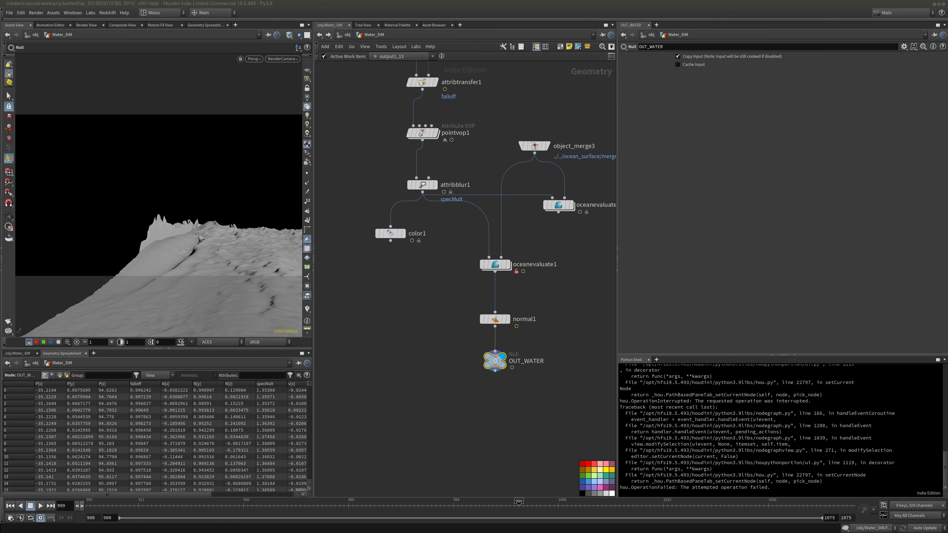
Connect a Redshift Proxy Output node after OUT_WATER and delete the unused color1 node
{"action": "middle_click_drag", "start_coordinate": [470, 391], "coordinate": [442, 369]}
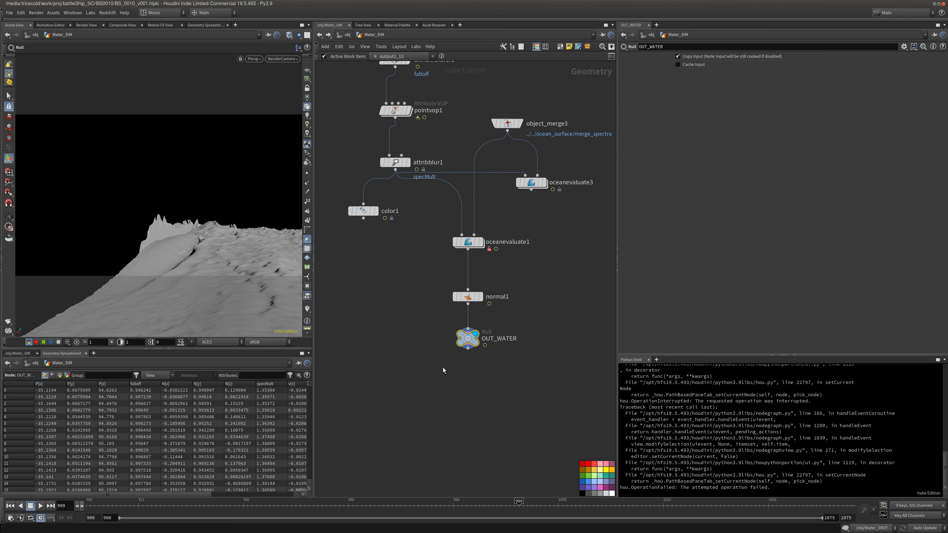
{"action": "key", "text": "Tab"}
{"action": "type", "text": "reds"}
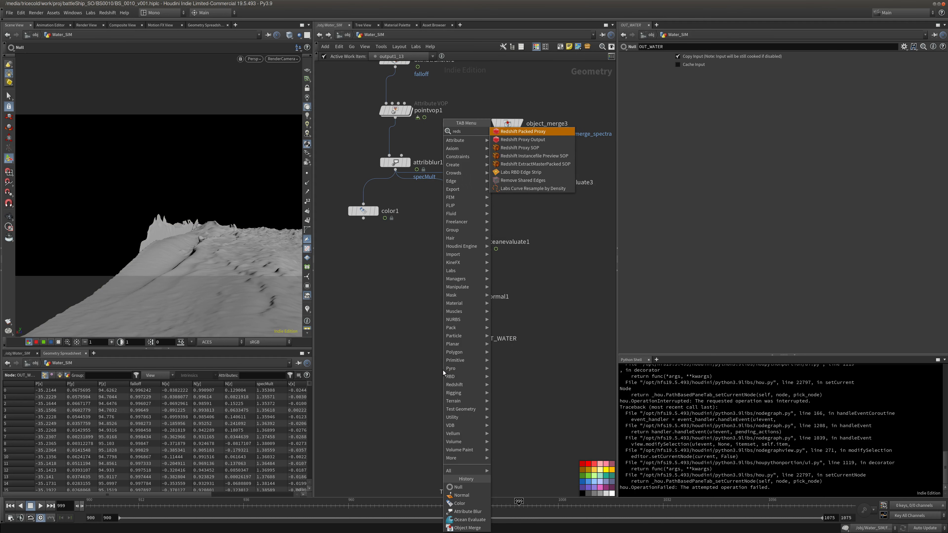
{"action": "left_click", "coordinate": [548, 140]}
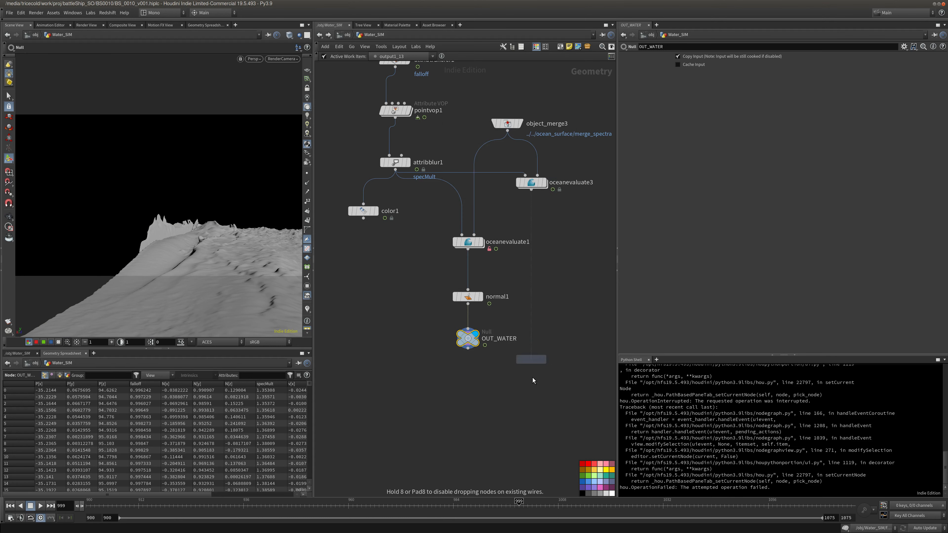
{"action": "left_click", "coordinate": [469, 385]}
{"action": "left_click_drag", "start_coordinate": [466, 375], "coordinate": [467, 349]}
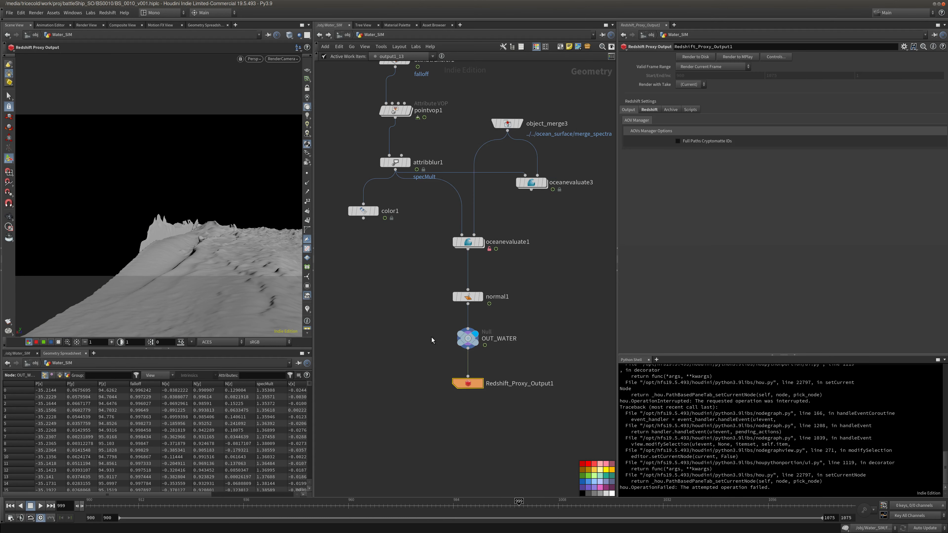
{"action": "left_click_drag", "start_coordinate": [389, 230], "coordinate": [341, 200]}
{"action": "key", "text": "Delete"}
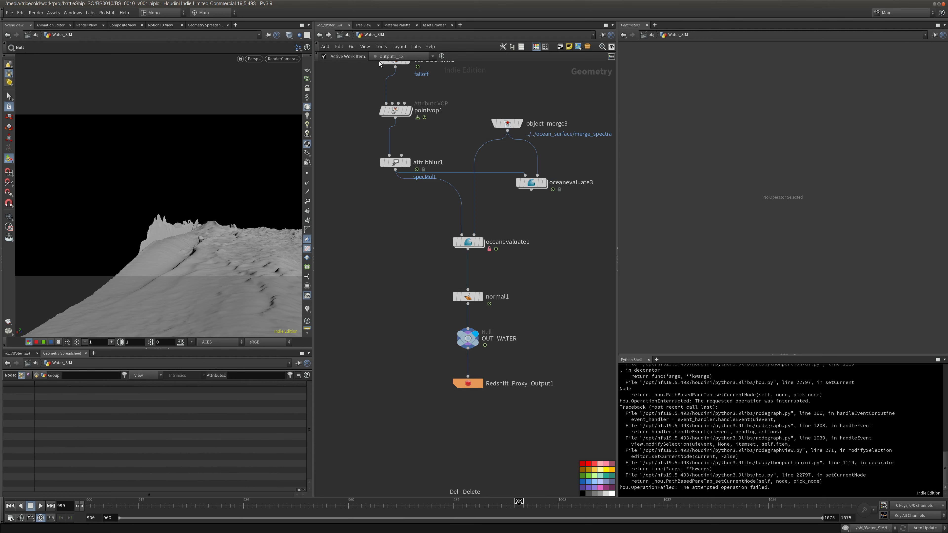
In the SIMS network, add a Wait for All node below SIM_FLIP and connect SIM_FLIP to it
{"action": "left_click", "coordinate": [347, 36]}
{"action": "double_click", "coordinate": [491, 307]}
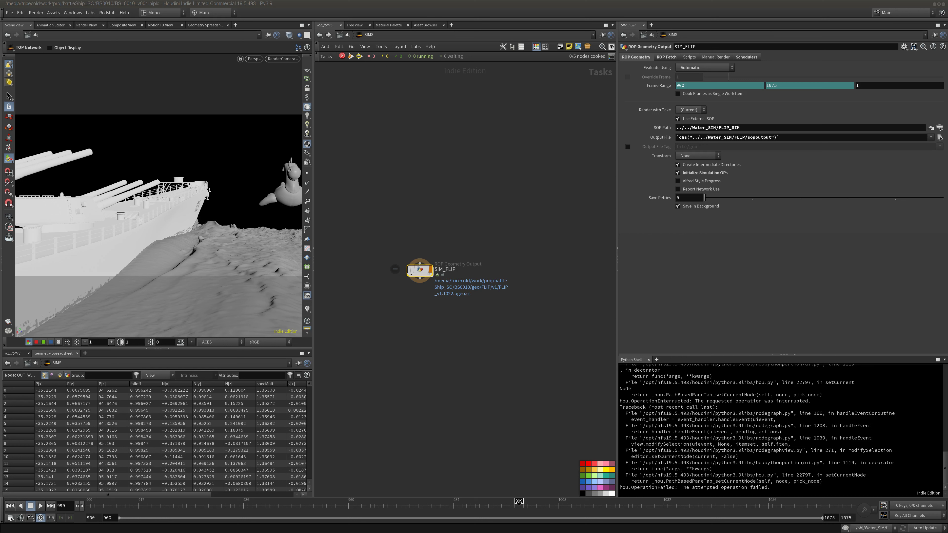
{"action": "middle_click_drag", "start_coordinate": [530, 332], "coordinate": [519, 226]}
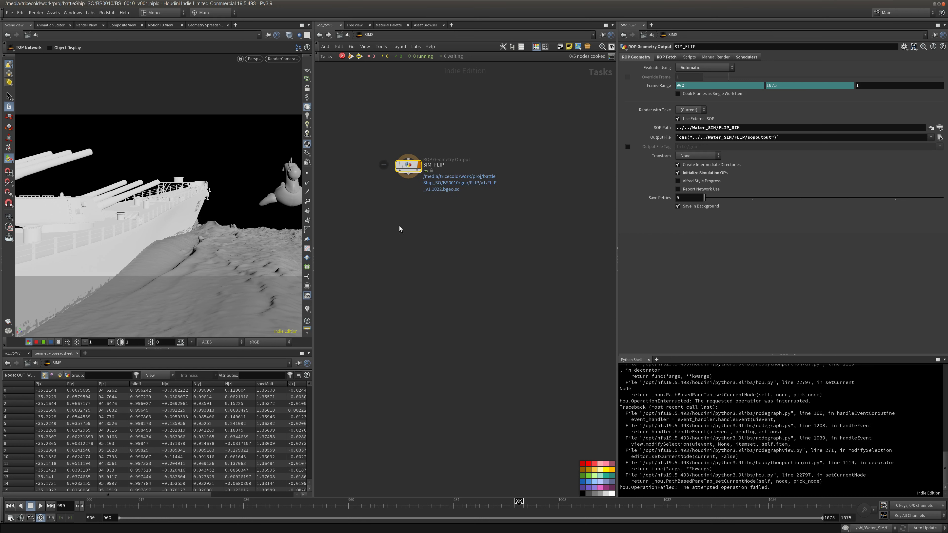
{"action": "middle_click_drag", "start_coordinate": [375, 227], "coordinate": [377, 255]}
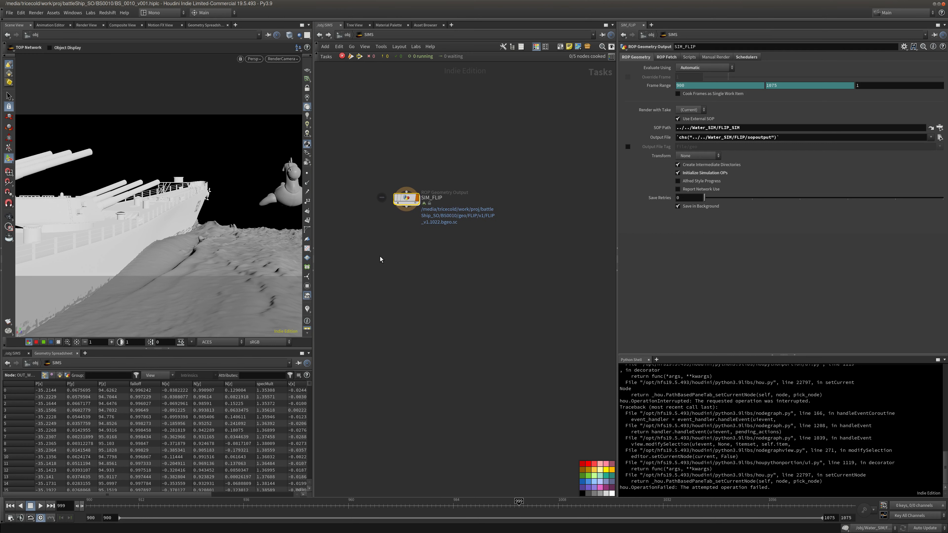
{"action": "key", "text": "Tab"}
{"action": "type", "text": "wai"}
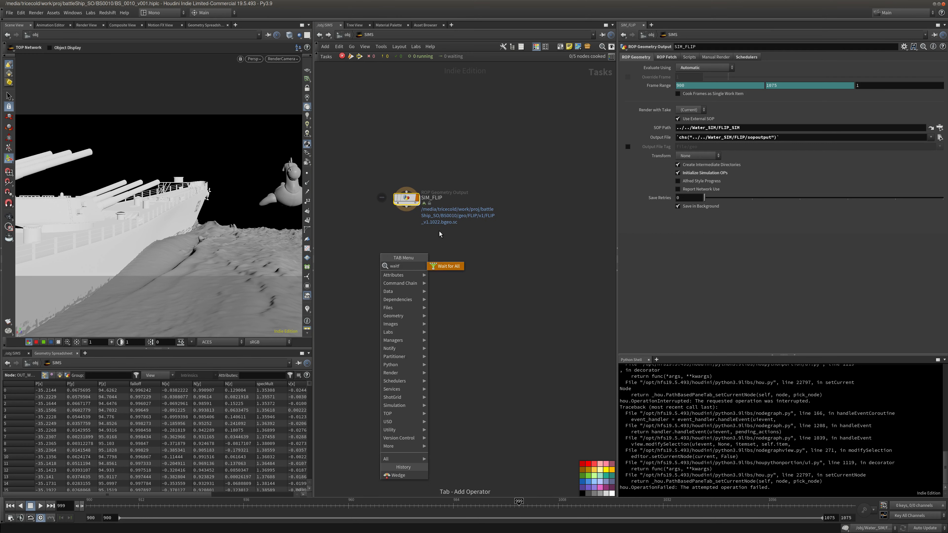
{"action": "left_click", "coordinate": [452, 267]}
{"action": "left_click", "coordinate": [407, 283]}
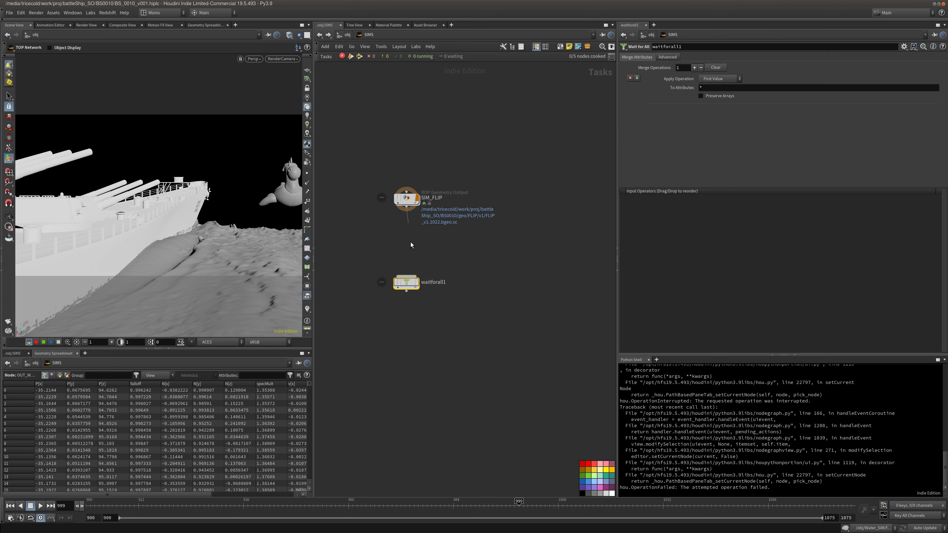
{"action": "left_click_drag", "start_coordinate": [412, 244], "coordinate": [410, 275]}
Add a ROP Geometry Output node below waitforall1 and connect waitforall1 to it
{"action": "middle_click_drag", "start_coordinate": [349, 327], "coordinate": [358, 300]}
{"action": "key", "text": "Tab"}
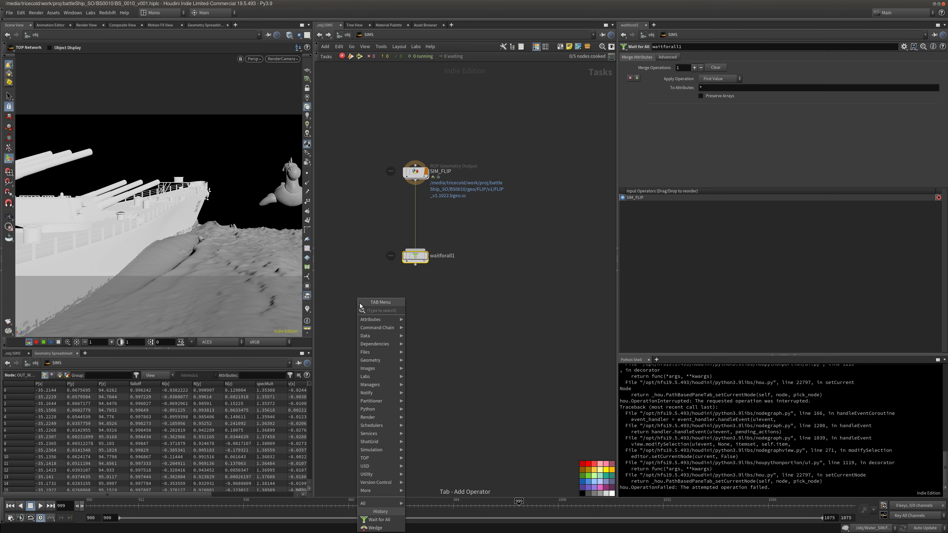
{"action": "type", "text": "ropg"}
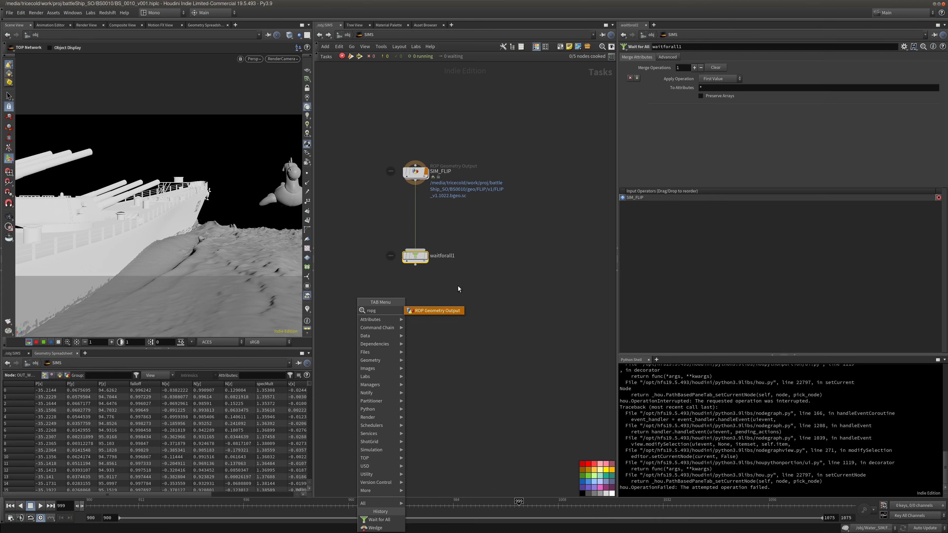
{"action": "left_click", "coordinate": [430, 311]}
{"action": "left_click", "coordinate": [418, 319]}
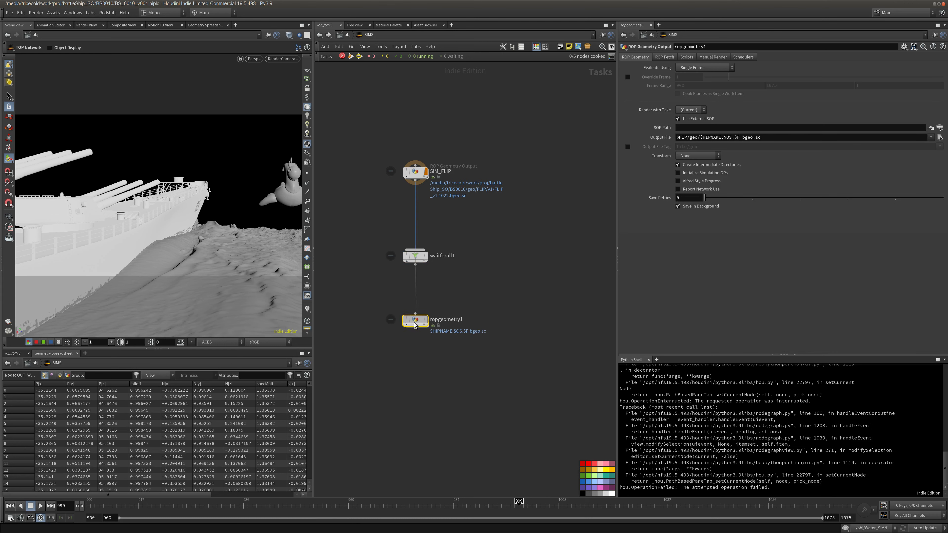
{"action": "left_click_drag", "start_coordinate": [413, 320], "coordinate": [416, 265]}
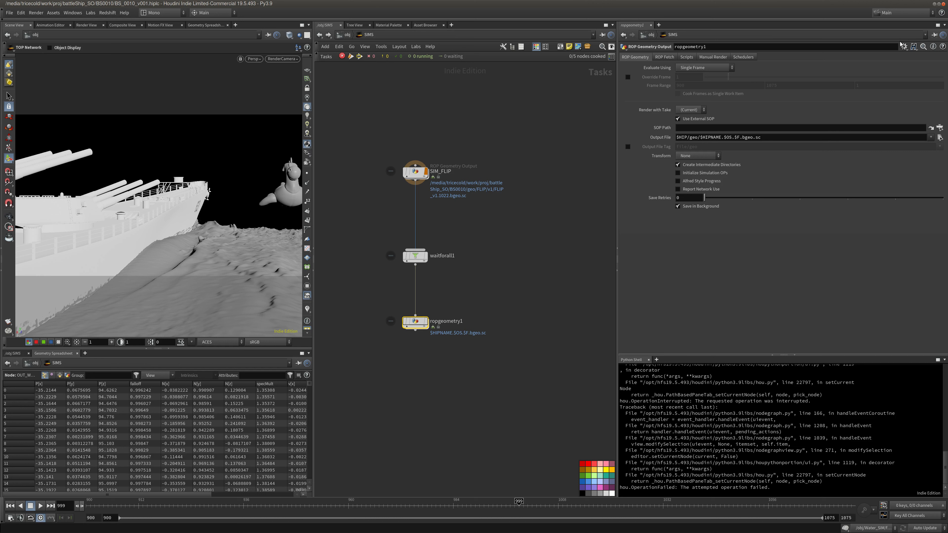
Set ropgeometry1 to evaluate using Frame Range, delete the range's channels, and set the start frame to 1001
{"action": "left_click", "coordinate": [705, 69]}
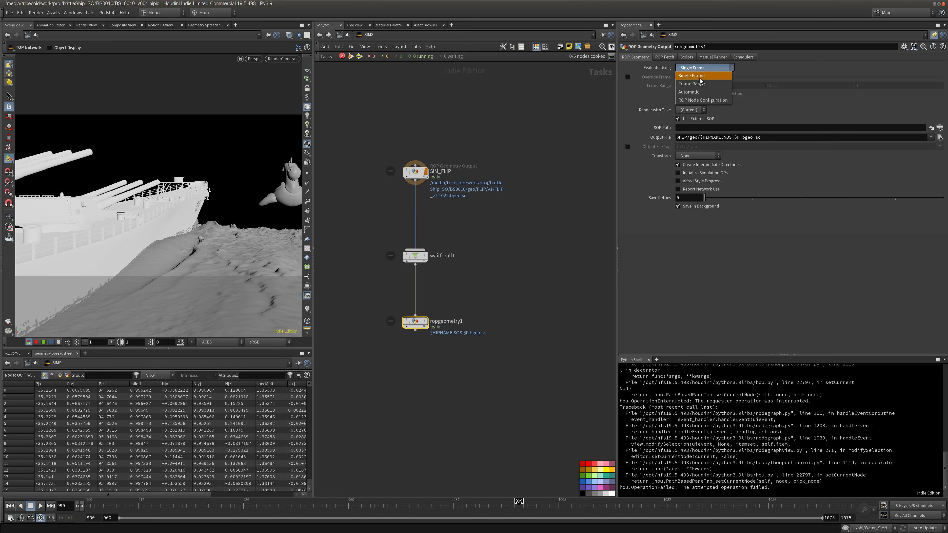
{"action": "left_click", "coordinate": [703, 84]}
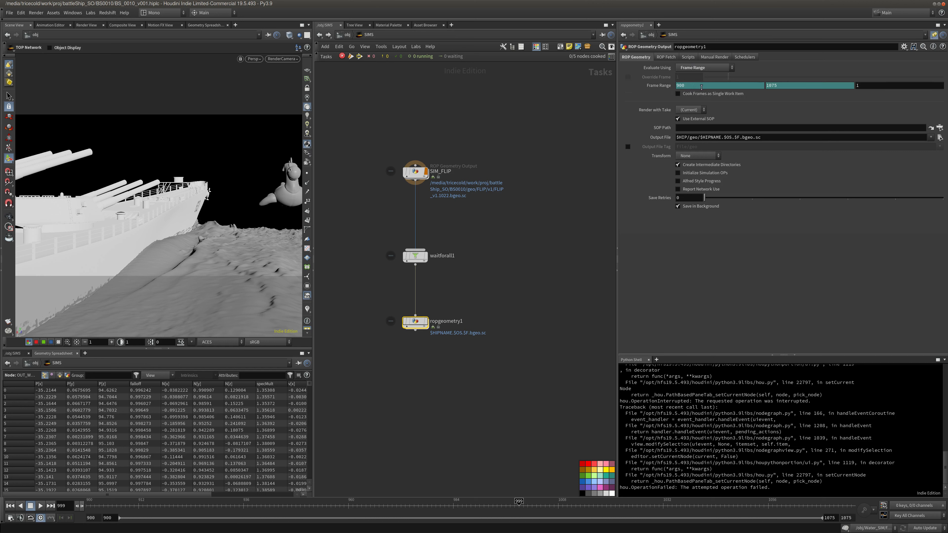
{"action": "right_click", "coordinate": [646, 85]}
{"action": "left_click", "coordinate": [680, 183]}
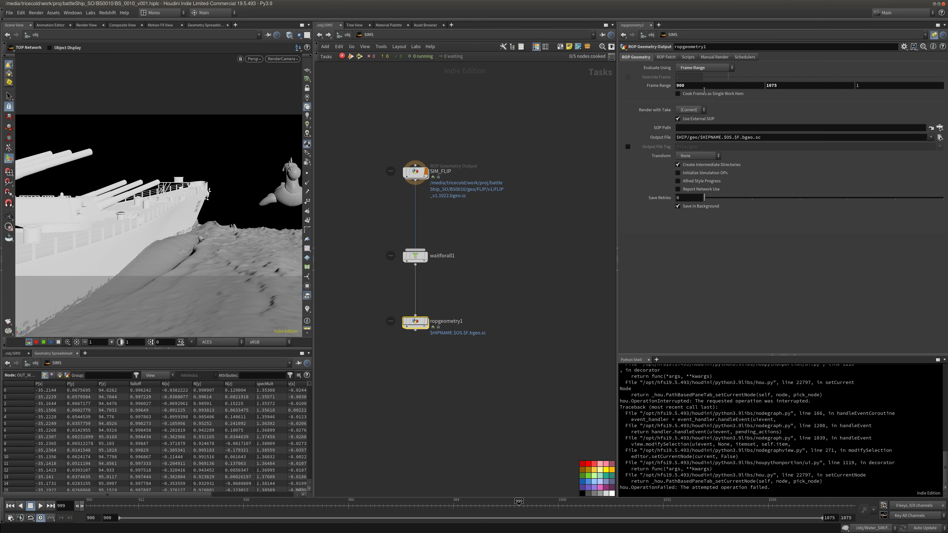
{"action": "left_click", "coordinate": [705, 88]}
{"action": "type", "text": "1001"}
{"action": "key", "text": "Tab"}
Return to Water_SIM and add a File Cache node between particlefluidsurface2 and attribwrangle2, leaving it unconnected
{"action": "left_click", "coordinate": [347, 35]}
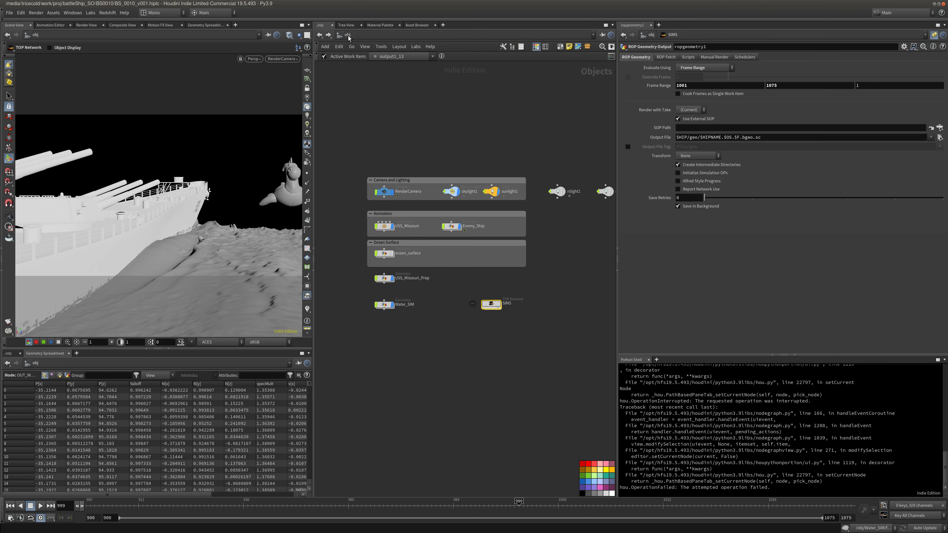
{"action": "double_click", "coordinate": [387, 305]}
{"action": "middle_click_drag", "start_coordinate": [408, 271], "coordinate": [414, 418]}
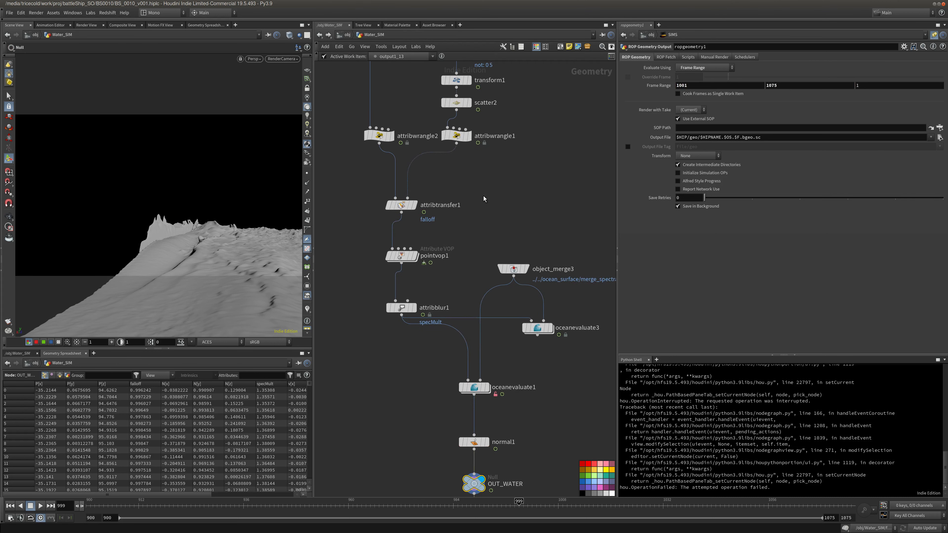
{"action": "middle_click_drag", "start_coordinate": [484, 199], "coordinate": [482, 343]}
{"action": "mouse_move", "coordinate": [424, 207]}
{"action": "middle_mouse_down"}
{"action": "mouse_move", "coordinate": [419, 251]}
{"action": "mouse_move", "coordinate": [432, 314]}
{"action": "middle_mouse_up"}
{"action": "mouse_move", "coordinate": [441, 429]}
{"action": "middle_mouse_down"}
{"action": "mouse_move", "coordinate": [466, 233]}
{"action": "mouse_move", "coordinate": [501, 223]}
{"action": "mouse_move", "coordinate": [480, 124]}
{"action": "mouse_move", "coordinate": [426, 190]}
{"action": "middle_mouse_up"}
{"action": "middle_click_drag", "start_coordinate": [429, 113], "coordinate": [414, 195]}
{"action": "mouse_move", "coordinate": [426, 68]}
{"action": "middle_mouse_down"}
{"action": "mouse_move", "coordinate": [409, 220]}
{"action": "mouse_move", "coordinate": [486, 209]}
{"action": "middle_mouse_up"}
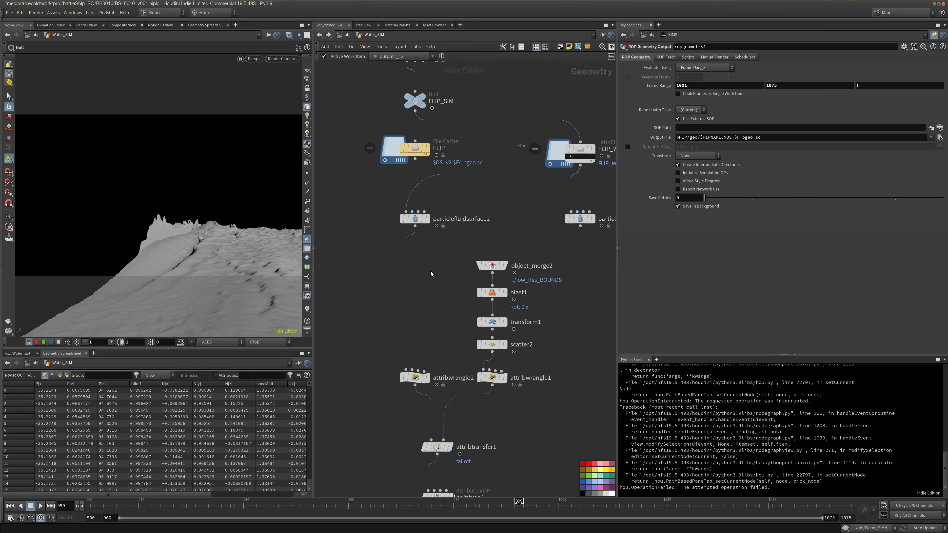
{"action": "middle_click_drag", "start_coordinate": [435, 271], "coordinate": [430, 245]}
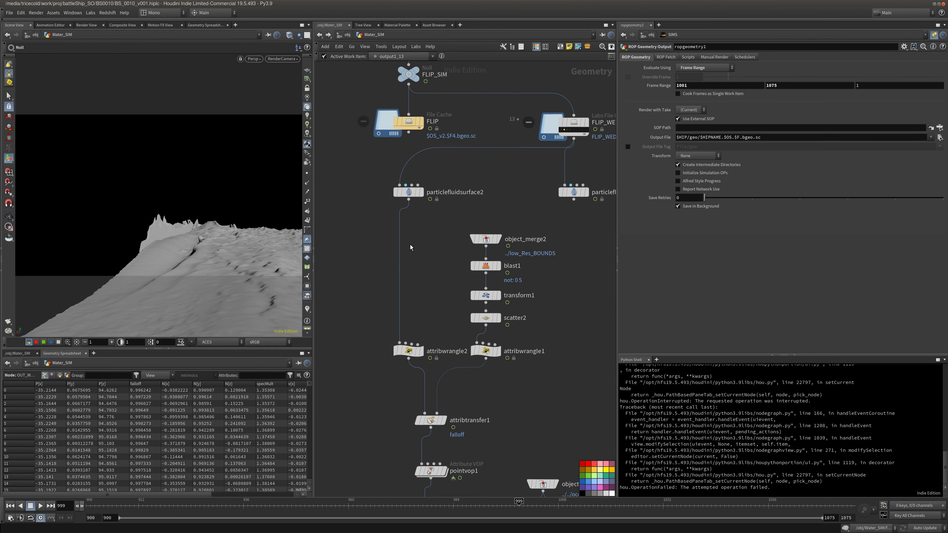
{"action": "key", "text": "Tab"}
{"action": "type", "text": "fileca"}
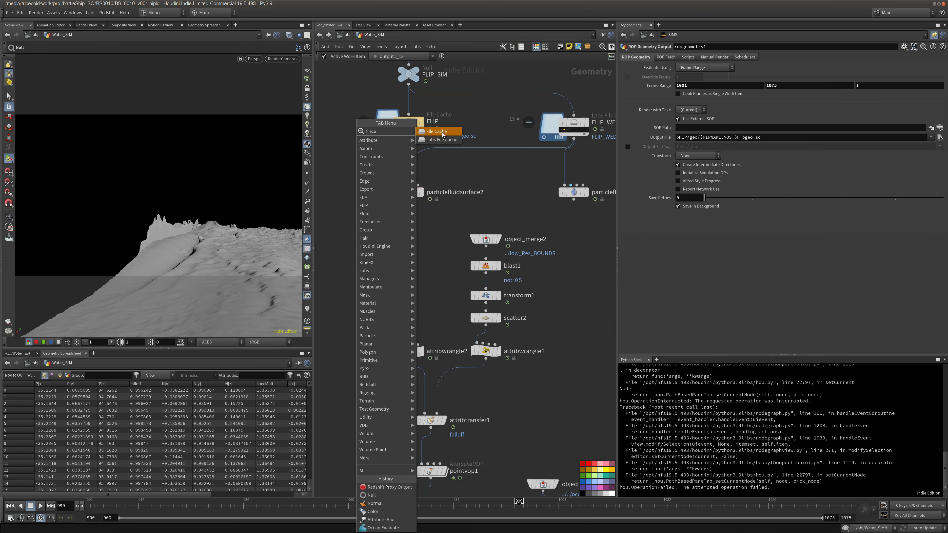
{"action": "key", "text": "Return"}
{"action": "left_click", "coordinate": [441, 269]}
{"action": "middle_click_drag", "start_coordinate": [442, 269], "coordinate": [446, 275]}
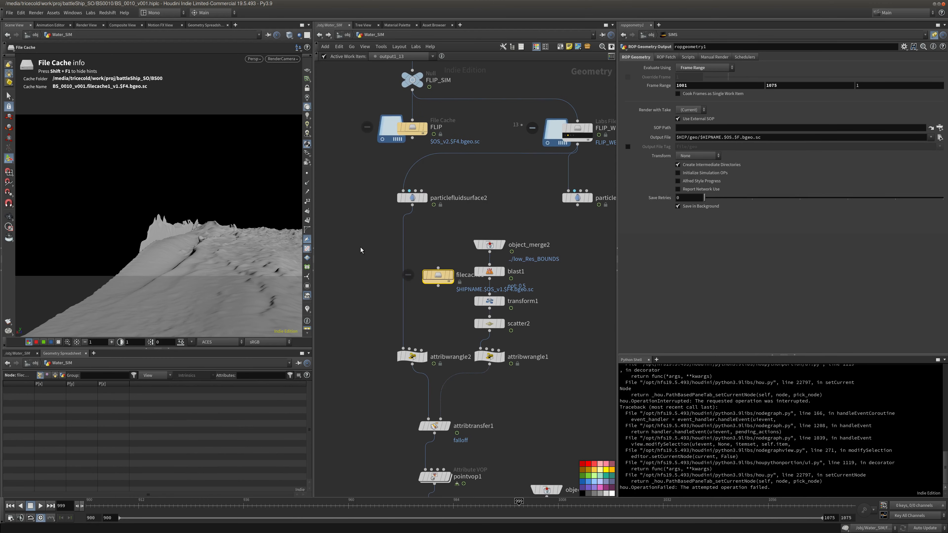
Insert a Null node directly below particlefluidsurface2 and rename it OUT_MESH
{"action": "key", "text": "Tab"}
{"action": "type", "text": "null"}
{"action": "key", "text": "Return"}
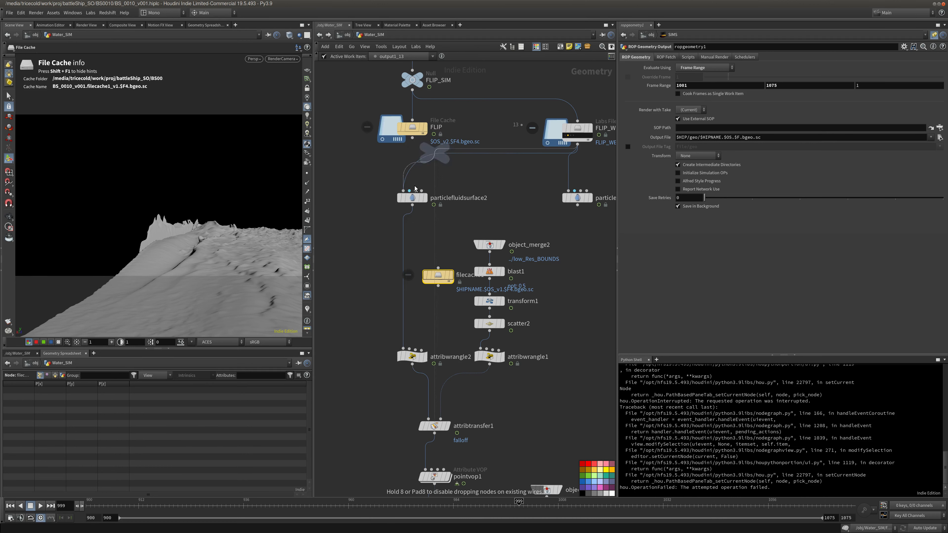
{"action": "left_click", "coordinate": [405, 229]}
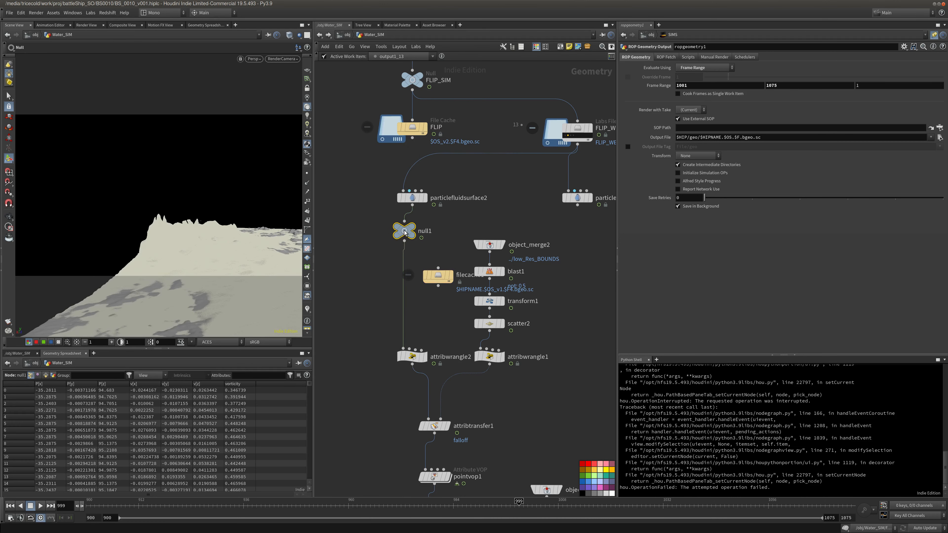
{"action": "double_click", "coordinate": [454, 234]}
{"action": "key", "text": "ctrl+a"}
{"action": "type", "text": "O"}
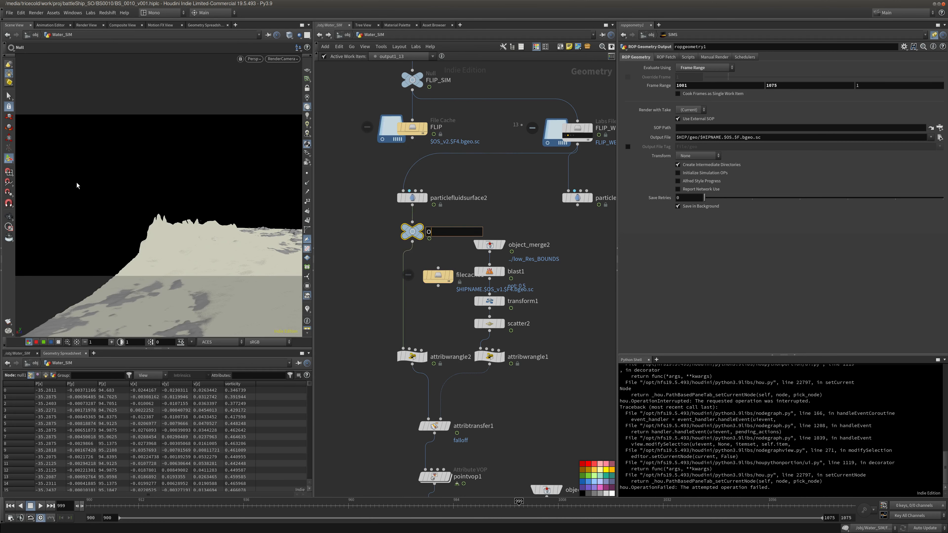
{"action": "type", "text": "UT_MESH"}
{"action": "key", "text": "Return"}
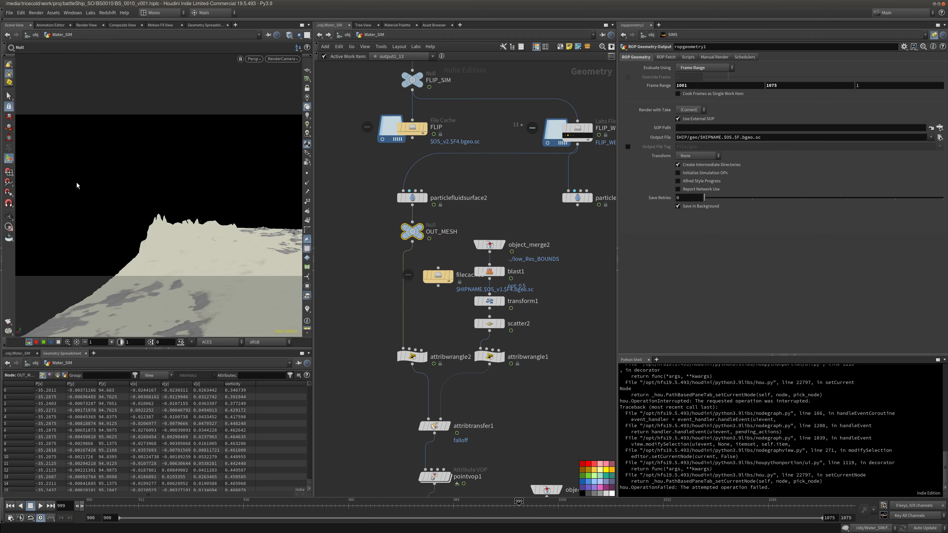
Connect the FLIP file cache to particlefluidsurface2 and insert the unconnected File Cache node between OUT_MESH and attribwrangle2
{"action": "left_click", "coordinate": [404, 190]}
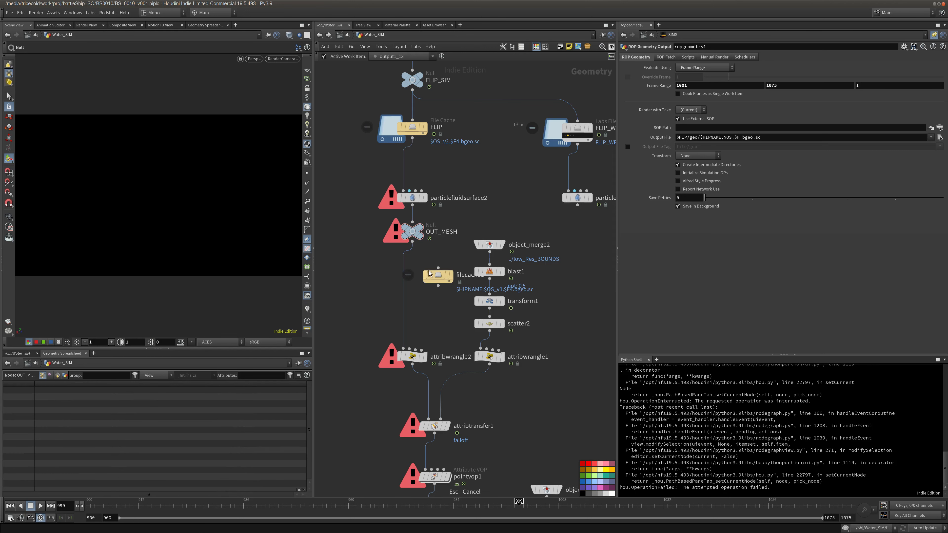
{"action": "left_click_drag", "start_coordinate": [439, 279], "coordinate": [413, 269]}
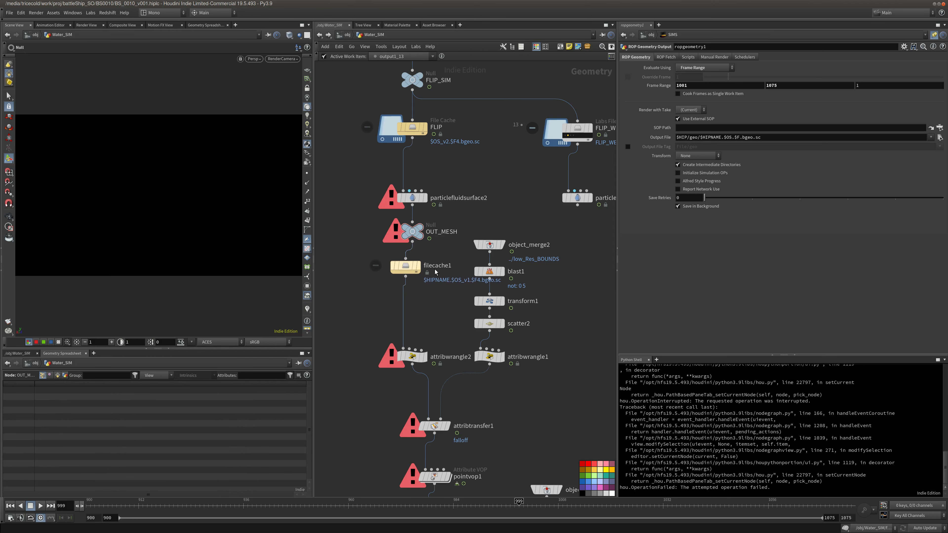
Switch the scene's update mode to Manual and rename the File Cache below OUT_MESH as SIM_MESH
{"action": "left_click", "coordinate": [925, 527]}
{"action": "left_click", "coordinate": [924, 520]}
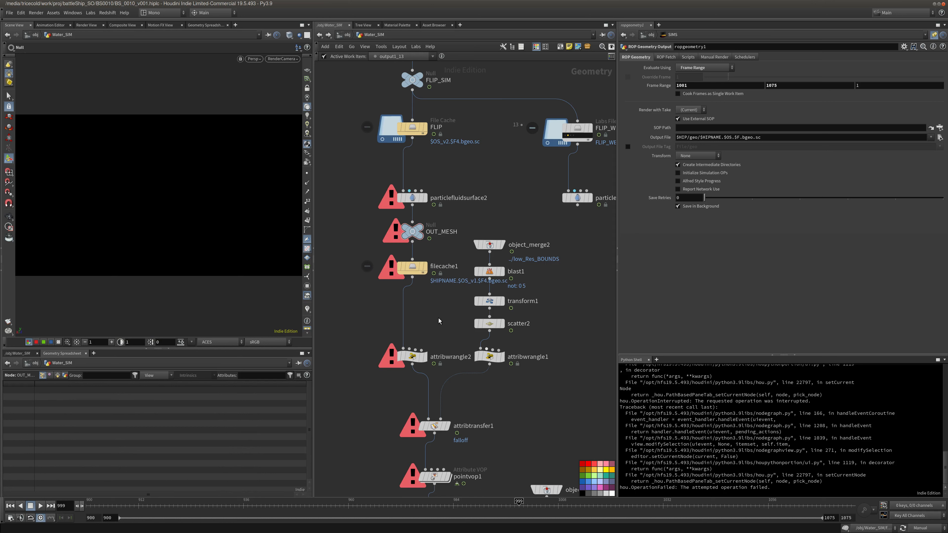
{"action": "left_click", "coordinate": [437, 268]}
{"action": "type", "text": "SIM_MESH"}
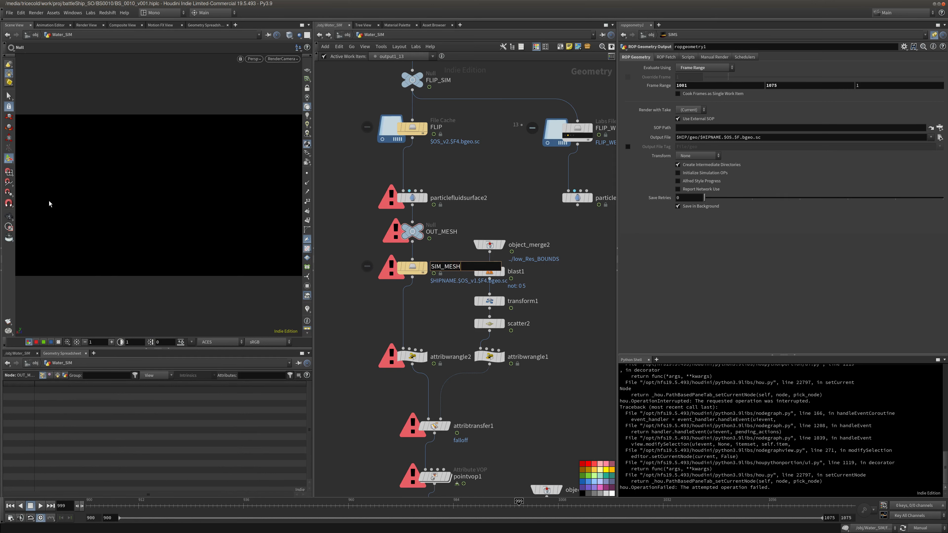
{"action": "key", "text": "Return"}
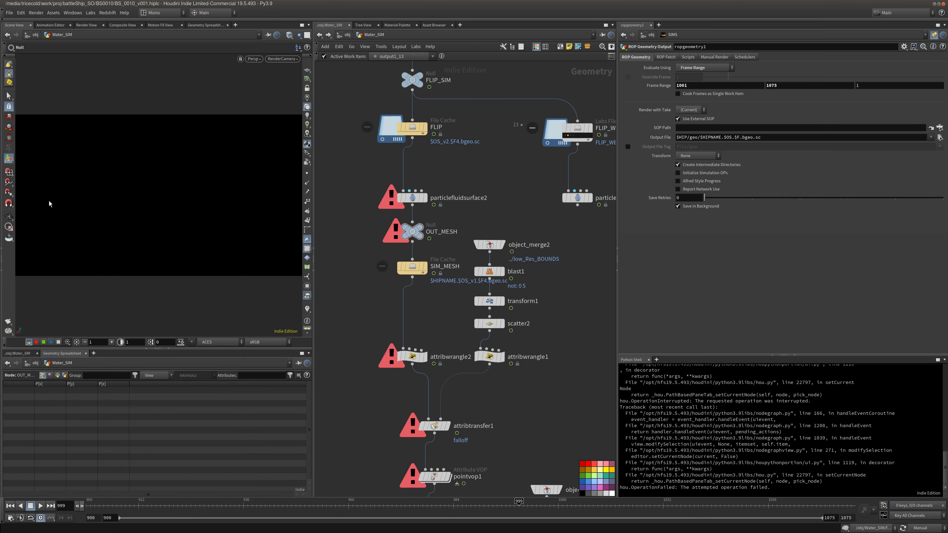
Set ropgeometry1's SOP Path to ../../Water_SIM/OUT_MESH and link its Output File to SIM_MESH's output file as a relative reference
{"action": "left_click_drag", "start_coordinate": [731, 139], "coordinate": [728, 128]}
{"action": "left_click", "coordinate": [411, 267]}
{"action": "key", "text": "p"}
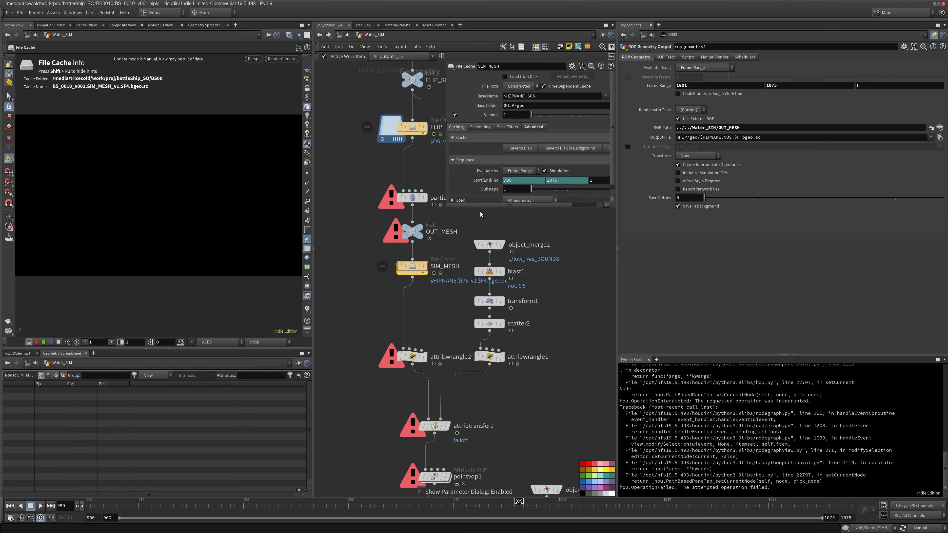
{"action": "left_click", "coordinate": [534, 127]}
{"action": "left_click", "coordinate": [461, 166]}
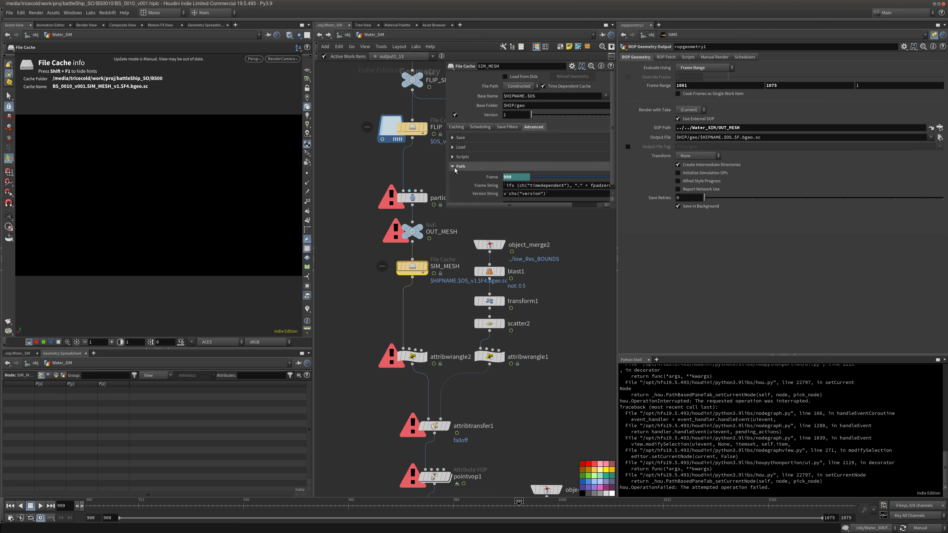
{"action": "right_click", "coordinate": [483, 231]}
{"action": "left_click", "coordinate": [501, 287]}
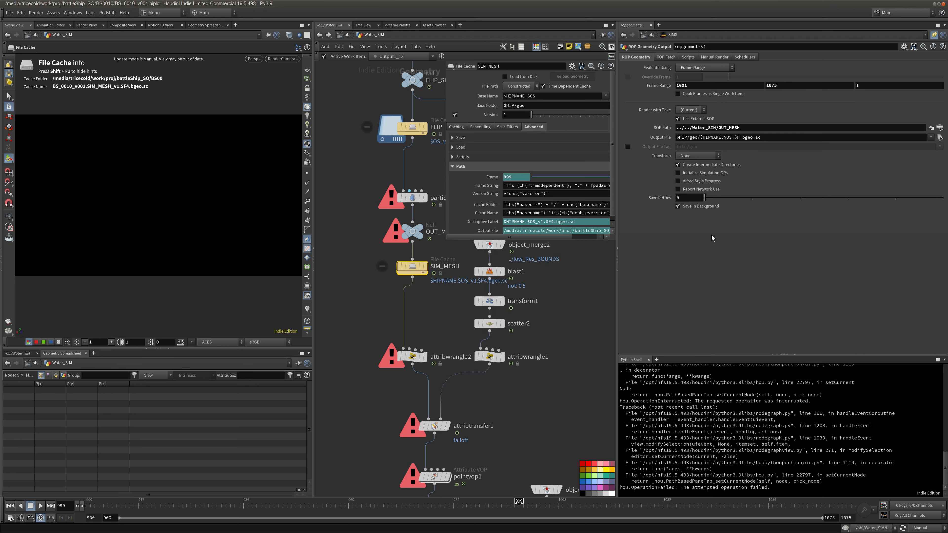
{"action": "right_click", "coordinate": [660, 139]}
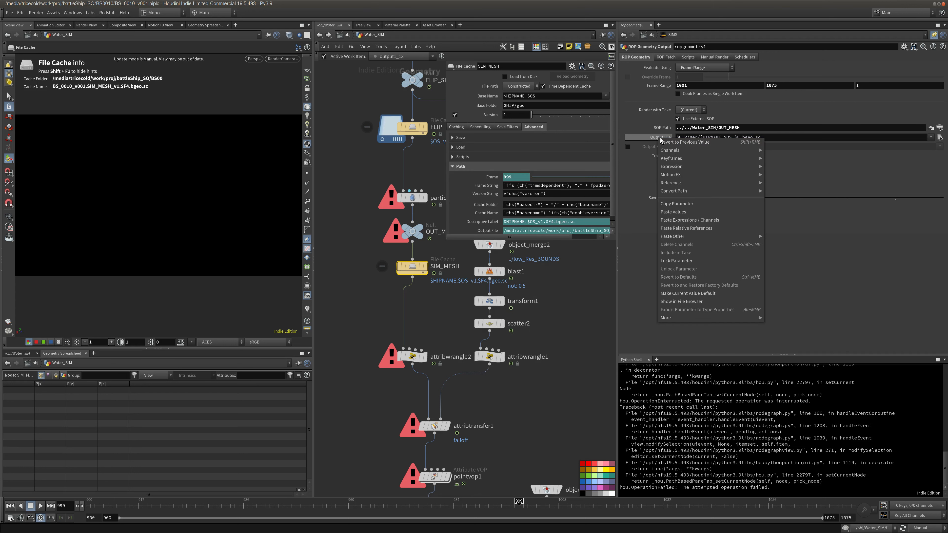
{"action": "left_click", "coordinate": [705, 228]}
{"action": "middle_click_drag", "start_coordinate": [351, 256], "coordinate": [320, 135]}
{"action": "scroll", "coordinate": [498, 271], "scroll_direction": "down", "scroll_amount": 5}
{"action": "key", "text": "p"}
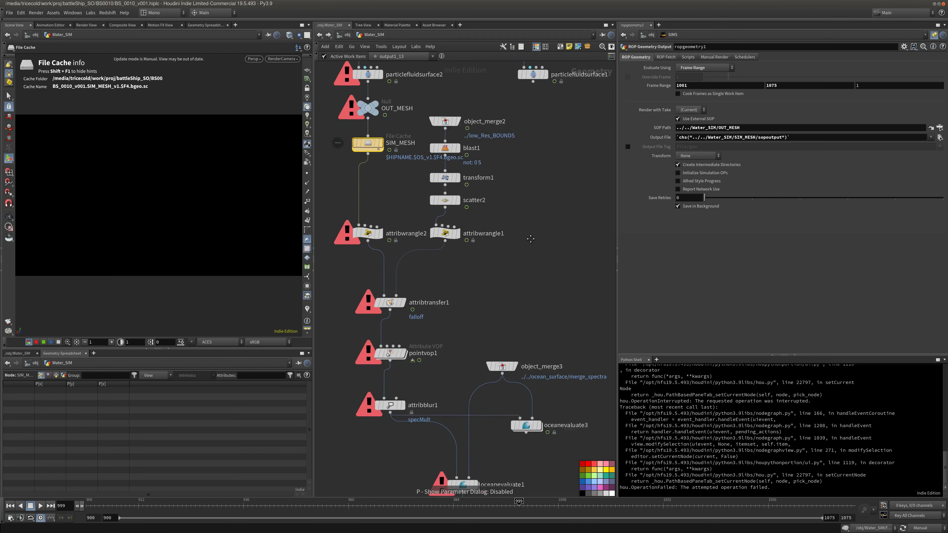
Enable motion blur in the Redshift settings of Redshift_Proxy_Output1
{"action": "left_click_drag", "start_coordinate": [443, 347], "coordinate": [516, 387]}
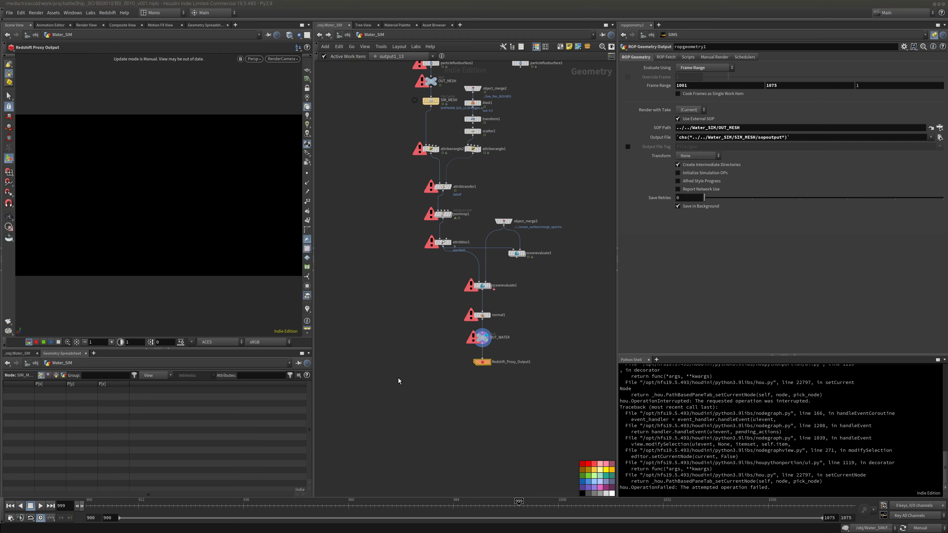
{"action": "left_click", "coordinate": [934, 35]}
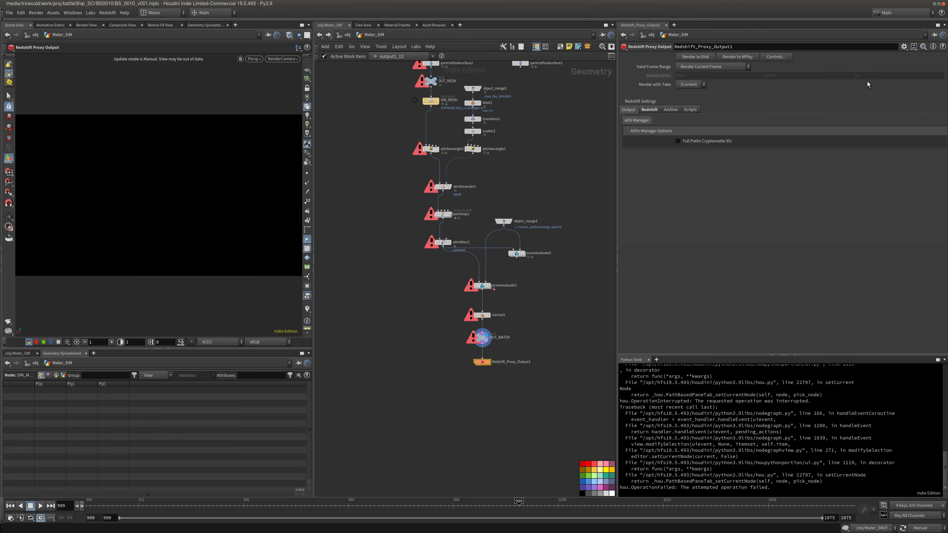
{"action": "left_click", "coordinate": [649, 111]}
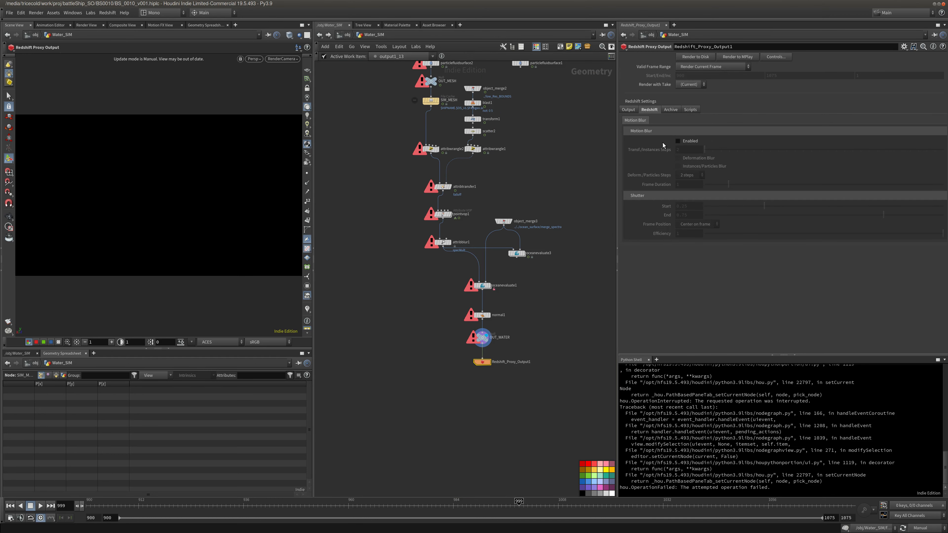
{"action": "left_click", "coordinate": [689, 143]}
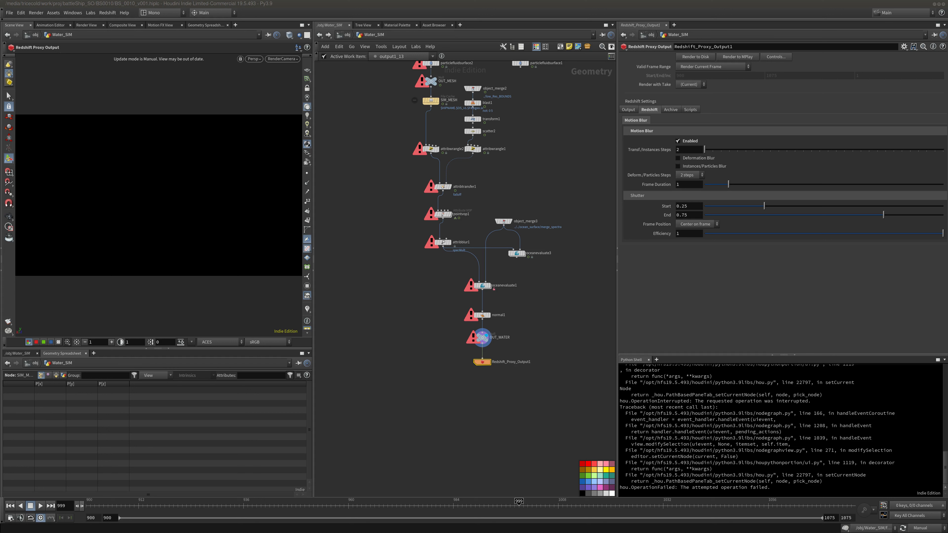
Set the proxy output's SOP Path to ../OUT_WATER and its filename to $HIP/proxy/`$OS`/$F4.rs
{"action": "left_click", "coordinate": [666, 111]}
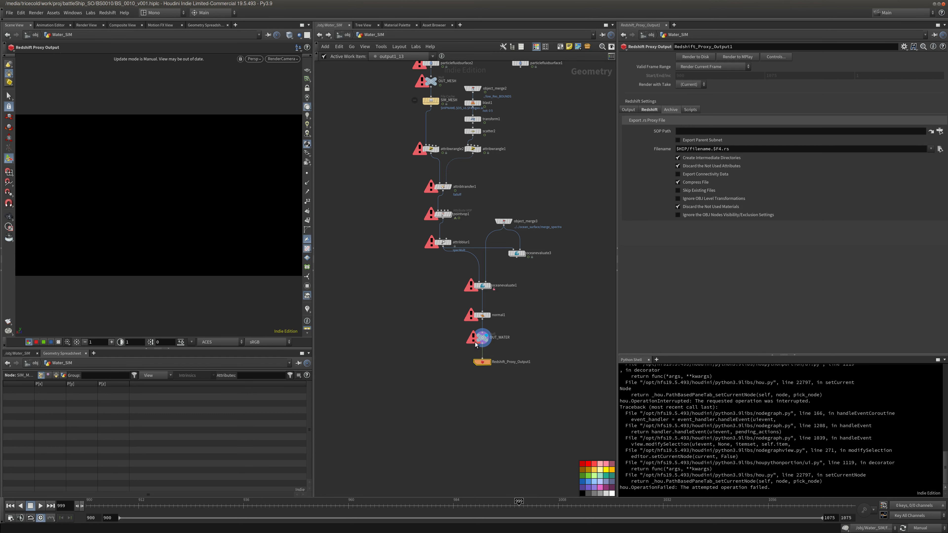
{"action": "left_click_drag", "start_coordinate": [475, 344], "coordinate": [702, 132]}
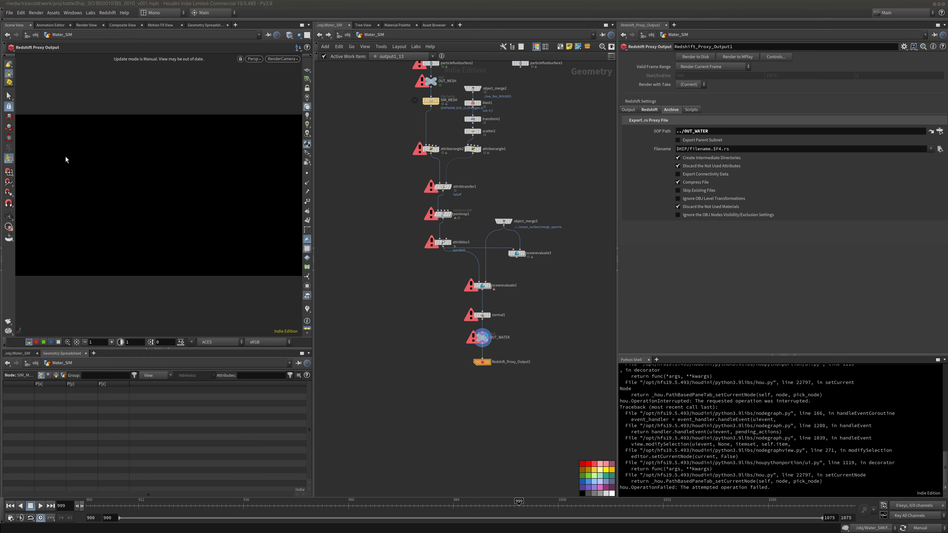
{"action": "type", "text": "$HIP/BS0010/proxy/`$OS`/$F4.rs"}
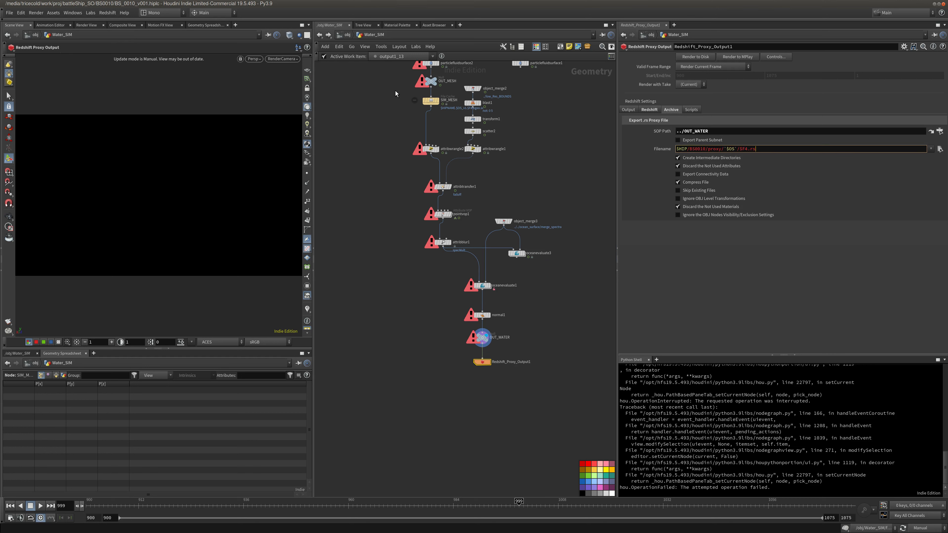
{"action": "key", "text": "Delete"}
{"action": "key", "text": "Delete"}
{"action": "key", "text": "Delete"}
{"action": "key", "text": "Delete"}
{"action": "key", "text": "Delete"}
{"action": "key", "text": "Delete"}
{"action": "key", "text": "Delete"}
{"action": "type", "text": "geo/"}
{"action": "key", "text": "BackSpace"}
{"action": "key", "text": "BackSpace"}
{"action": "key", "text": "BackSpace"}
{"action": "key", "text": "BackSpace"}
{"action": "key", "text": "Return"}
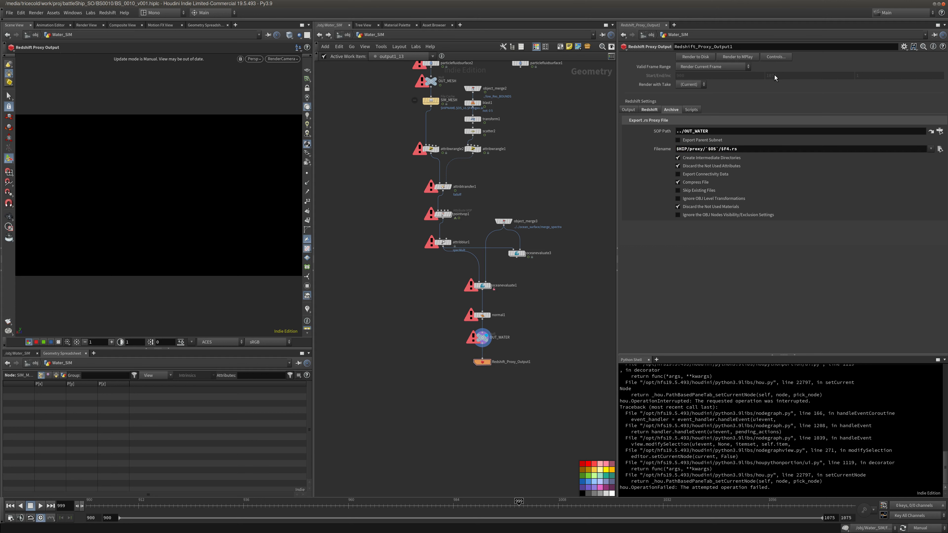
In the SIMS network, duplicate waitforall1, place the copy below ropgeometry1 and connect ropgeometry1 to it
{"action": "left_click", "coordinate": [348, 36]}
{"action": "left_click", "coordinate": [355, 36]}
{"action": "left_click", "coordinate": [374, 105]}
{"action": "left_click", "coordinate": [566, 138]}
{"action": "double_click", "coordinate": [491, 305]}
{"action": "mouse_move", "coordinate": [464, 295]}
{"action": "middle_mouse_down"}
{"action": "mouse_move", "coordinate": [473, 225]}
{"action": "mouse_move", "coordinate": [463, 215]}
{"action": "middle_mouse_up"}
{"action": "left_click_drag", "start_coordinate": [472, 203], "coordinate": [364, 165]}
{"action": "left_click_drag", "start_coordinate": [461, 219], "coordinate": [353, 285]}
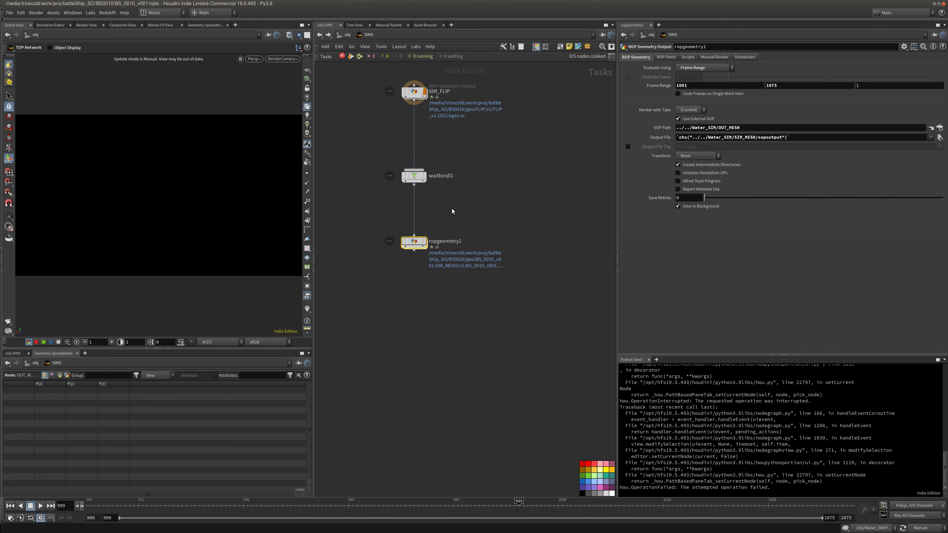
{"action": "key", "text": "ctrl+v"}
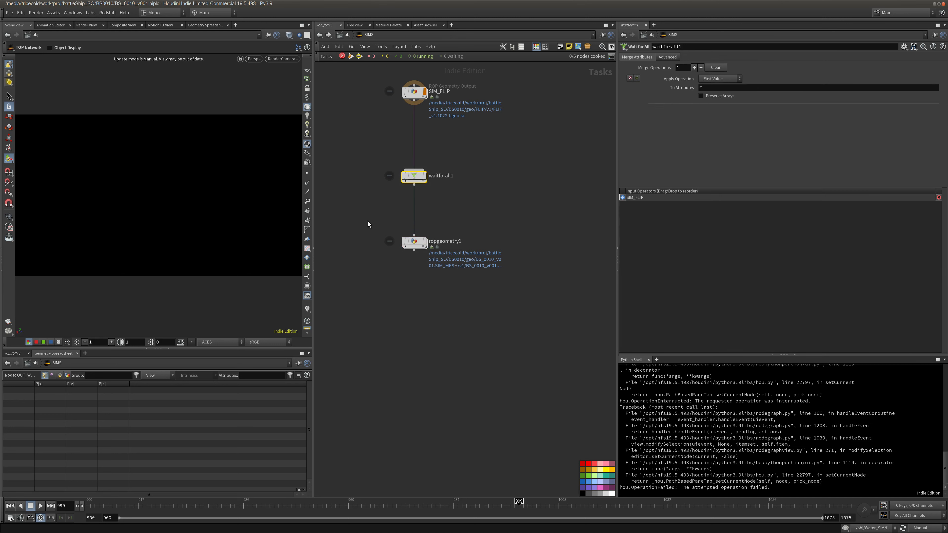
{"action": "left_click", "coordinate": [343, 295]}
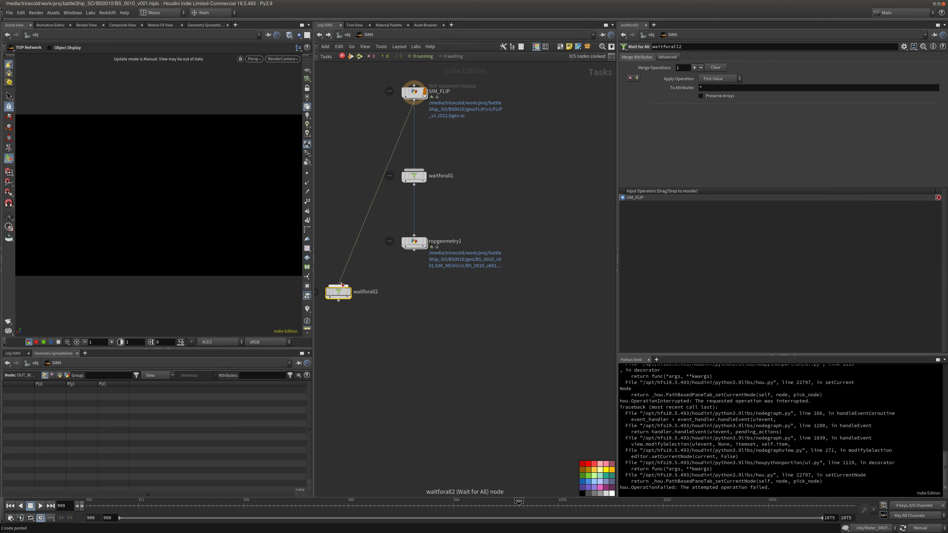
{"action": "right_click", "coordinate": [347, 262]}
{"action": "left_click", "coordinate": [368, 282]}
{"action": "left_click_drag", "start_coordinate": [350, 298], "coordinate": [425, 314]}
Rename ropgeometry1 as SIM_MESH and adjust its spacing between the two Wait for All nodes
{"action": "double_click", "coordinate": [450, 243]}
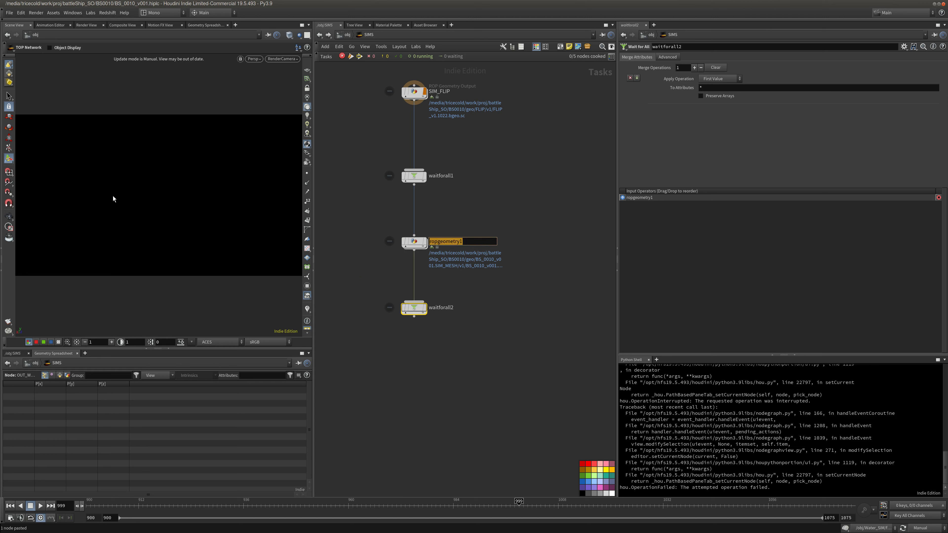
{"action": "type", "text": "SIM_MESH"}
{"action": "key", "text": "Return"}
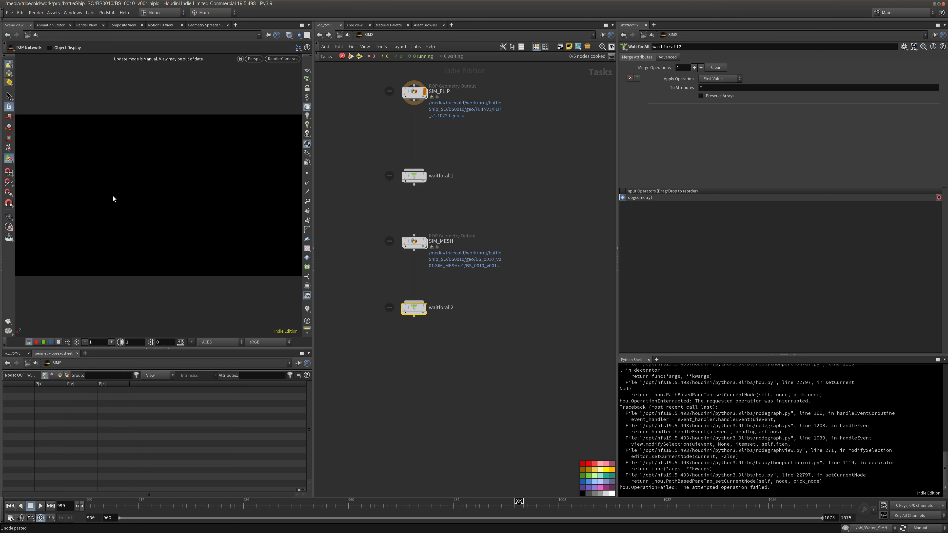
{"action": "left_click_drag", "start_coordinate": [416, 243], "coordinate": [417, 236]}
{"action": "left_click_drag", "start_coordinate": [464, 282], "coordinate": [373, 340]}
Add a ROP Fetch node below waitforall2 and connect waitforall2 to it
{"action": "middle_click_drag", "start_coordinate": [397, 357], "coordinate": [390, 324]}
{"action": "key", "text": "Tab"}
{"action": "type", "text": "rop"}
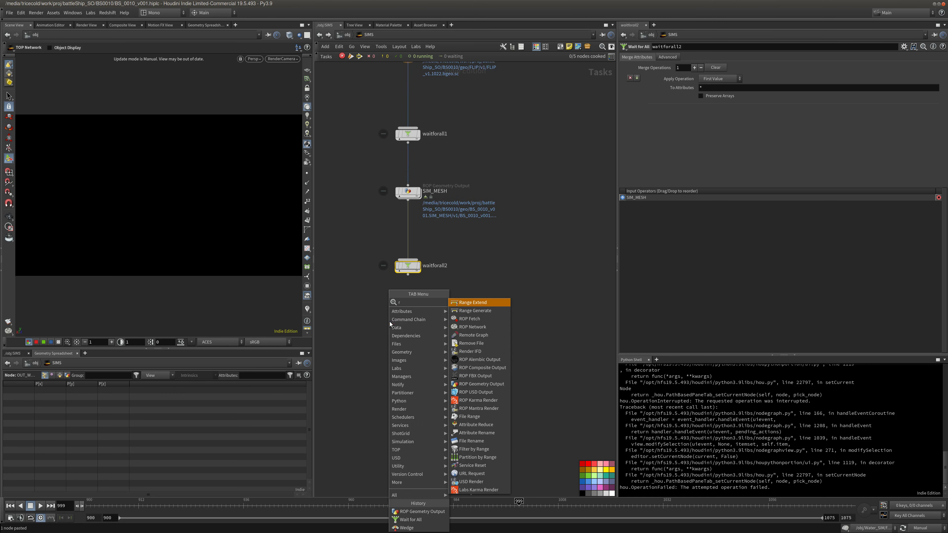
{"action": "left_click", "coordinate": [467, 304]}
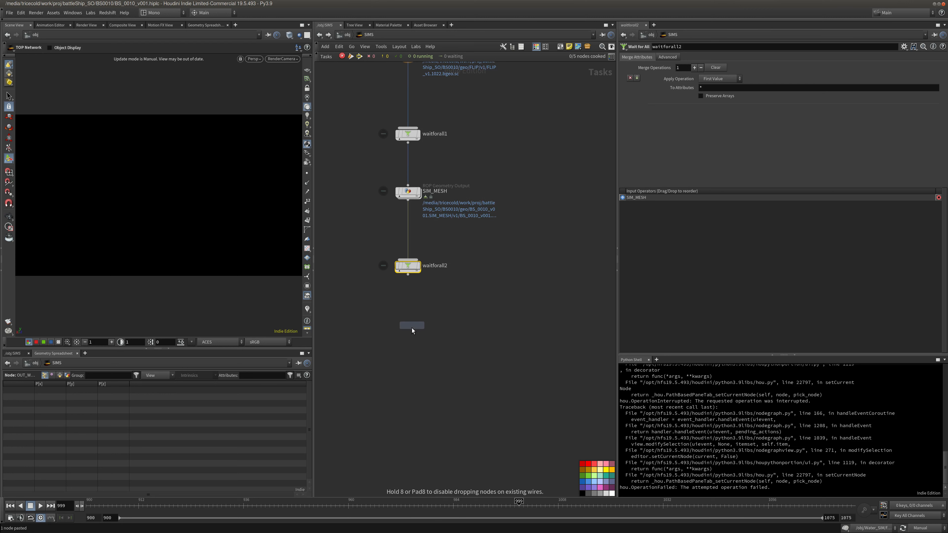
{"action": "left_click", "coordinate": [406, 335]}
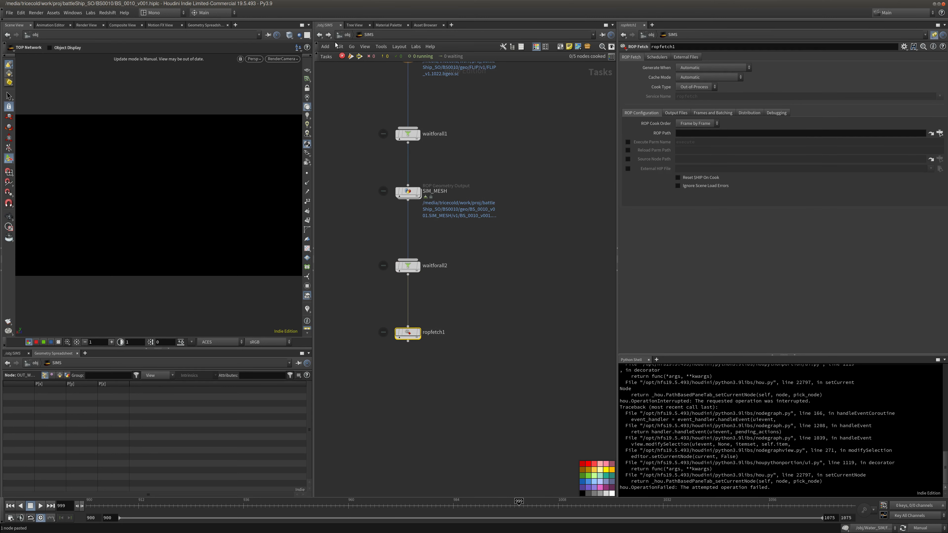
Set ropfetch1's ROP Path to the Redshift_Proxy_Output1 node in Water_SIM
{"action": "left_click", "coordinate": [345, 34]}
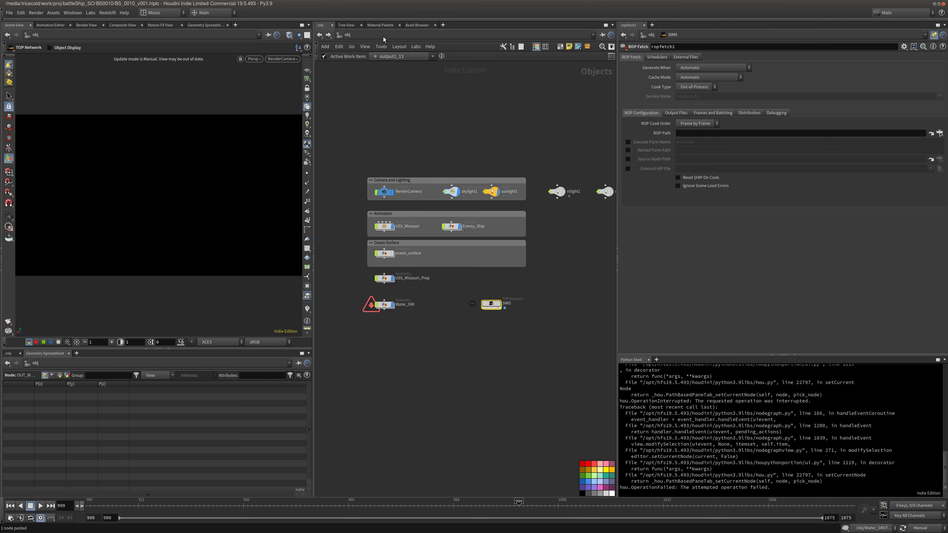
{"action": "double_click", "coordinate": [385, 305]}
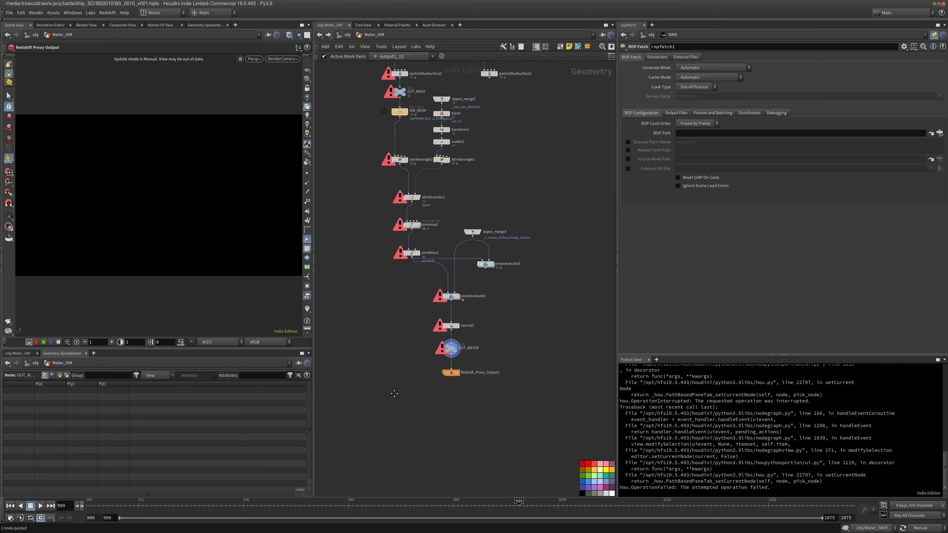
{"action": "left_click_drag", "start_coordinate": [744, 134], "coordinate": [744, 134]}
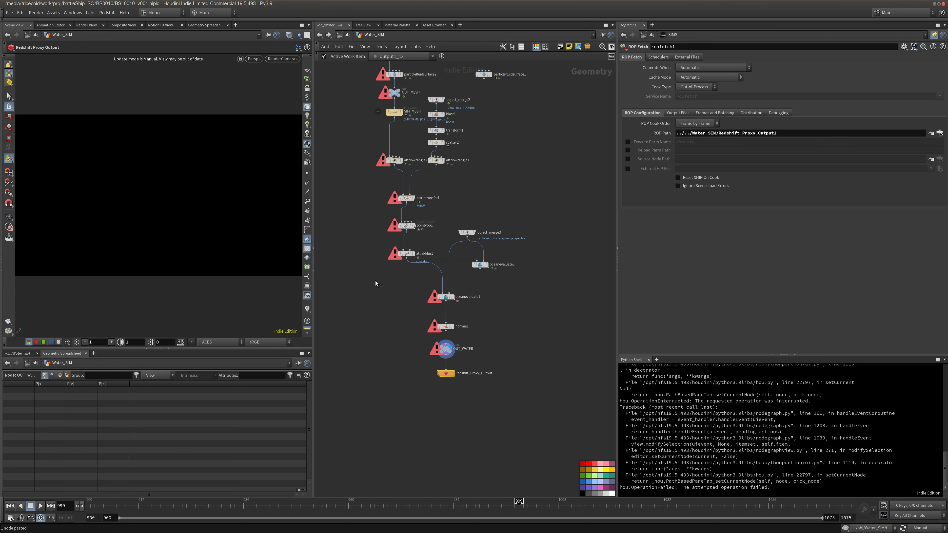
Rename the Redshift proxy output node as FLIP_PROXY and return to the SIMS network
{"action": "key", "text": "F2"}
{"action": "type", "text": "FLIP_PROXY"}
{"action": "key", "text": "Return"}
{"action": "left_click", "coordinate": [346, 35]}
{"action": "left_click", "coordinate": [375, 38]}
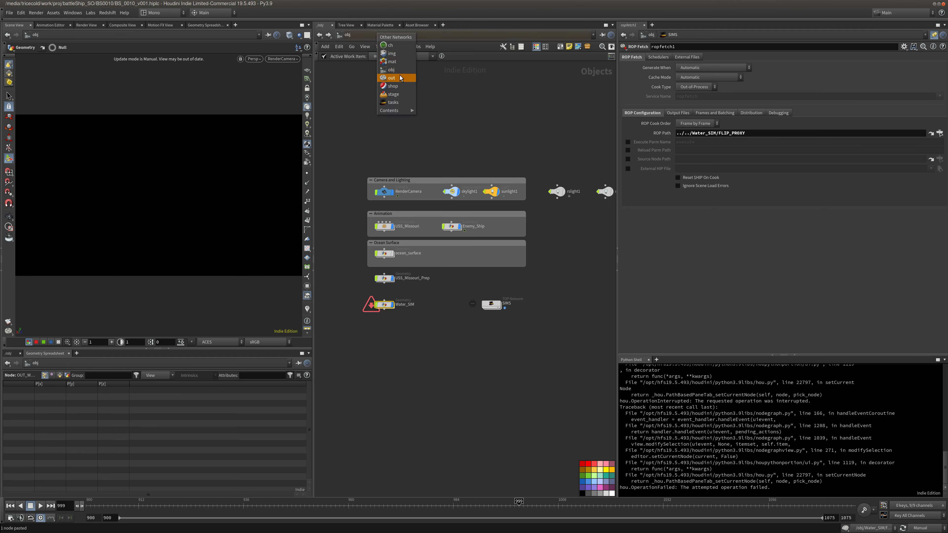
{"action": "double_click", "coordinate": [491, 305]}
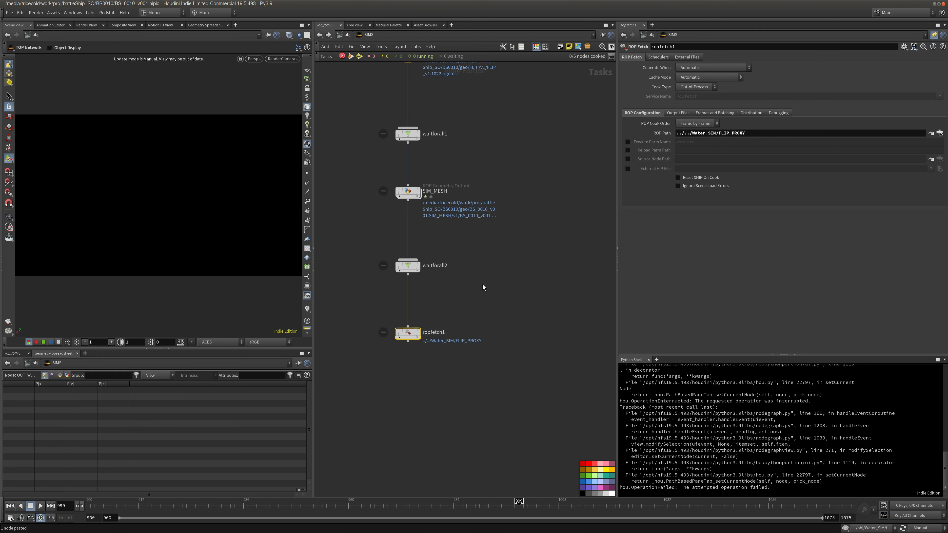
At the object level, enclose Water_SIM and SIMS in a network box and extend the box well below the nodes
{"action": "key", "text": "h"}
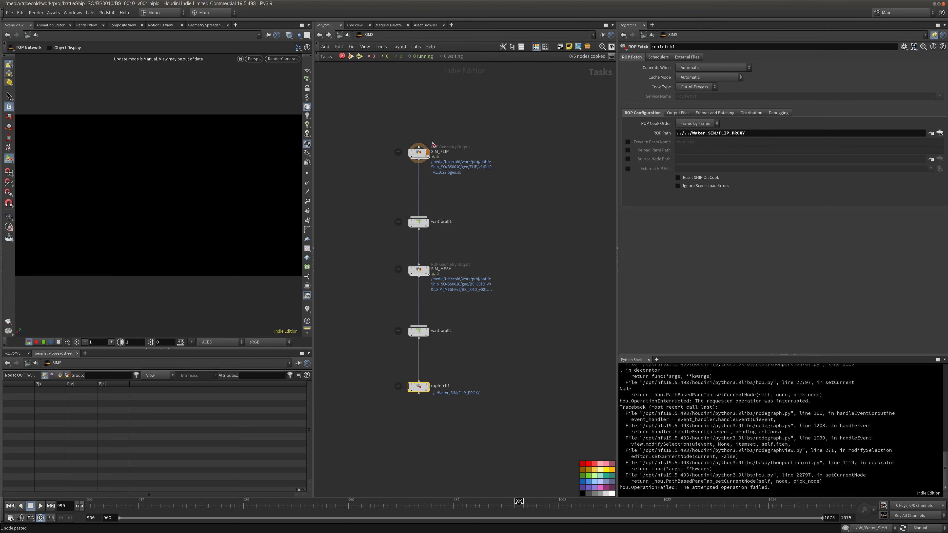
{"action": "left_click", "coordinate": [419, 152]}
{"action": "left_click", "coordinate": [347, 34]}
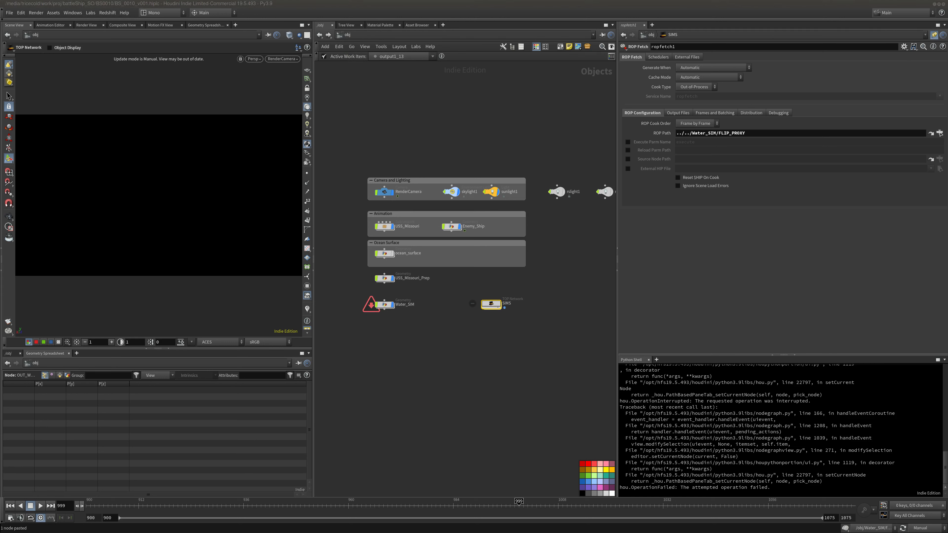
{"action": "left_click_drag", "start_coordinate": [578, 292], "coordinate": [355, 346]}
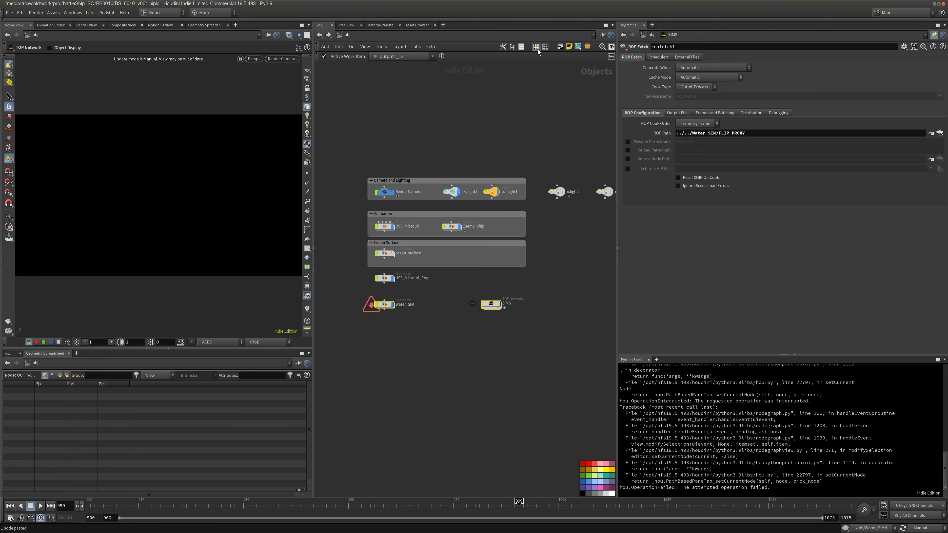
{"action": "left_click", "coordinate": [562, 48]}
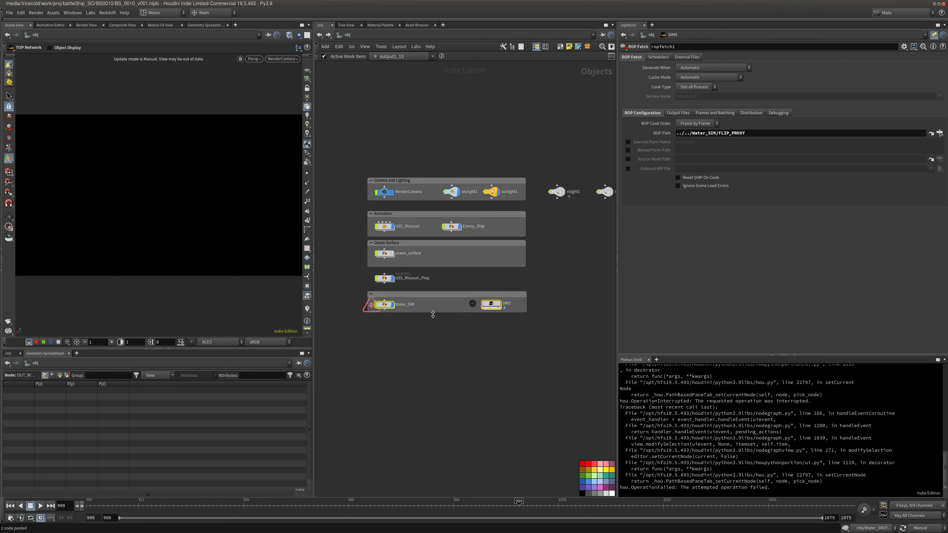
{"action": "left_click_drag", "start_coordinate": [433, 314], "coordinate": [433, 434]}
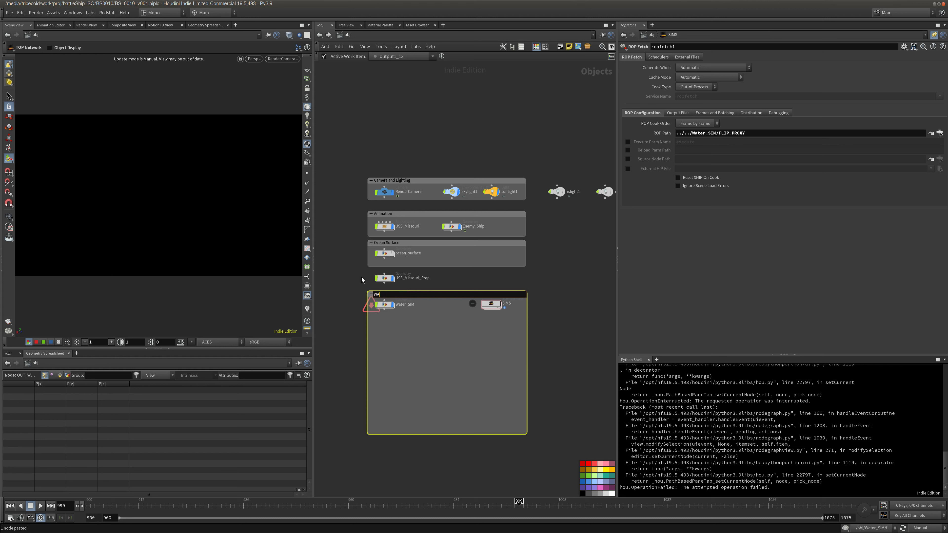
Title the network box Water Simulations and shift its two nodes slightly down inside it
{"action": "type", "text": "imulations"}
{"action": "left_click", "coordinate": [455, 350]}
{"action": "left_click", "coordinate": [386, 304]}
{"action": "left_click_drag", "start_coordinate": [386, 303], "coordinate": [382, 309]}
{"action": "left_click", "coordinate": [413, 318]}
Inside Water_SIM, move the branch from object_merge2 down to attribwrangle1 slightly to the right of the main chain
{"action": "double_click", "coordinate": [388, 311]}
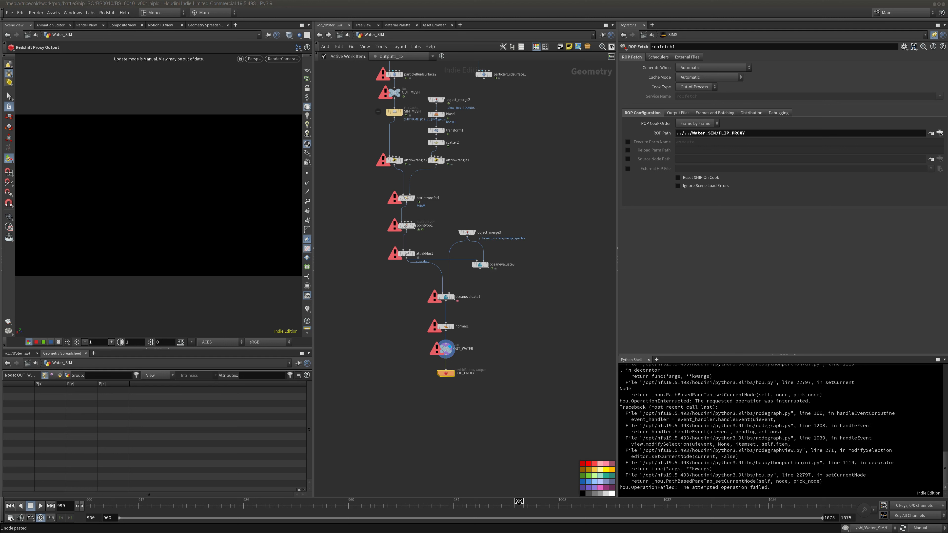
{"action": "middle_click_drag", "start_coordinate": [379, 143], "coordinate": [365, 187]}
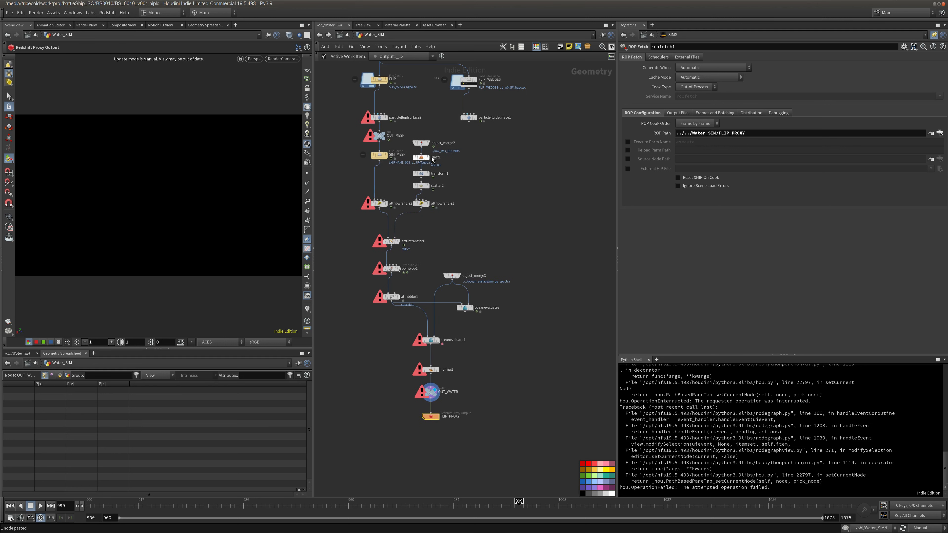
{"action": "left_click_drag", "start_coordinate": [454, 134], "coordinate": [435, 204]}
{"action": "left_click", "coordinate": [459, 220]}
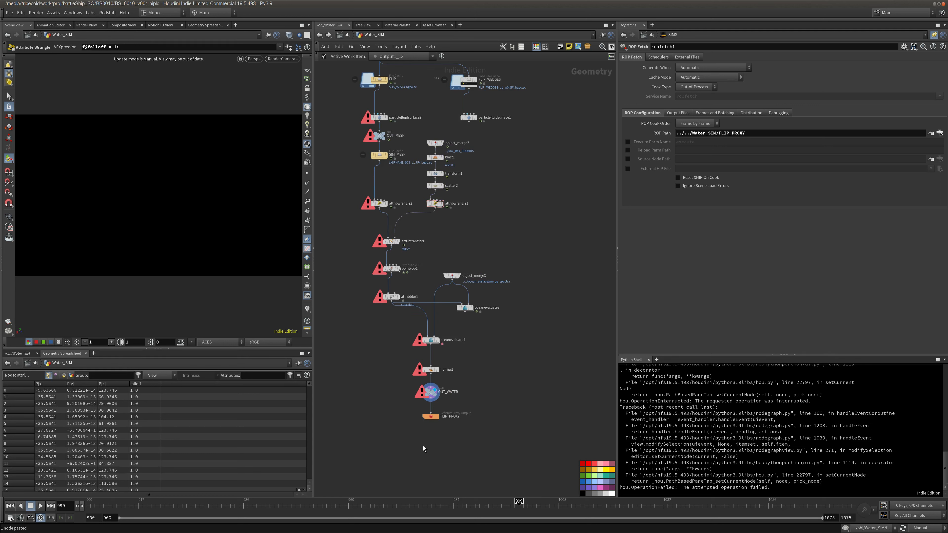
Review ropfetch1's ROP configuration, output file settings, and frame and batching settings
{"action": "left_click", "coordinate": [432, 417]}
{"action": "mouse_move", "coordinate": [555, 218]}
{"action": "middle_mouse_down"}
{"action": "mouse_move", "coordinate": [570, 261]}
{"action": "mouse_move", "coordinate": [550, 236]}
{"action": "middle_mouse_up"}
{"action": "left_click", "coordinate": [678, 112]}
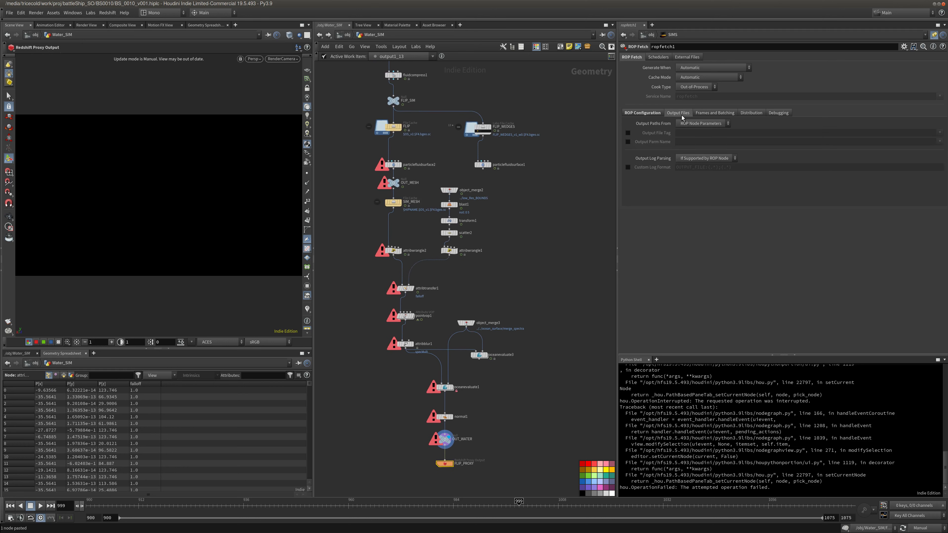
{"action": "left_click", "coordinate": [699, 114]}
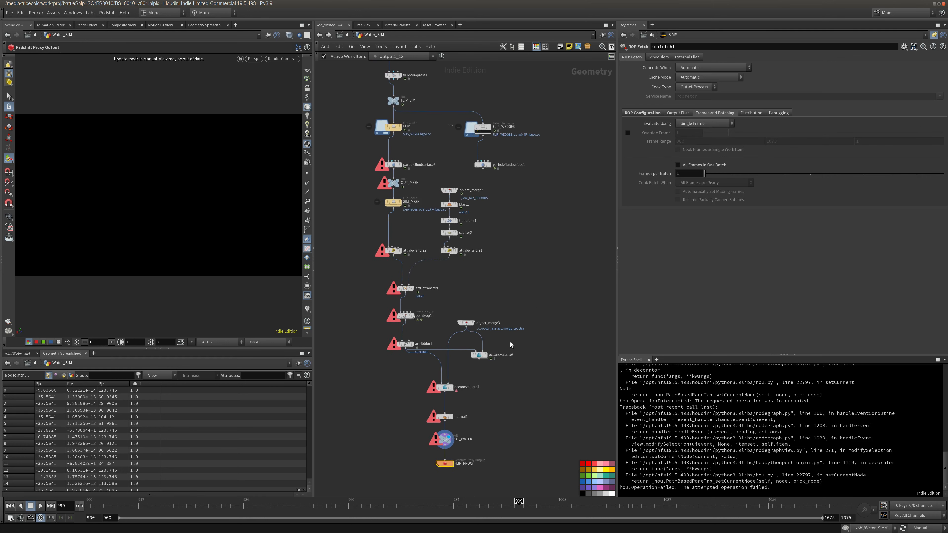
{"action": "left_click", "coordinate": [652, 113]}
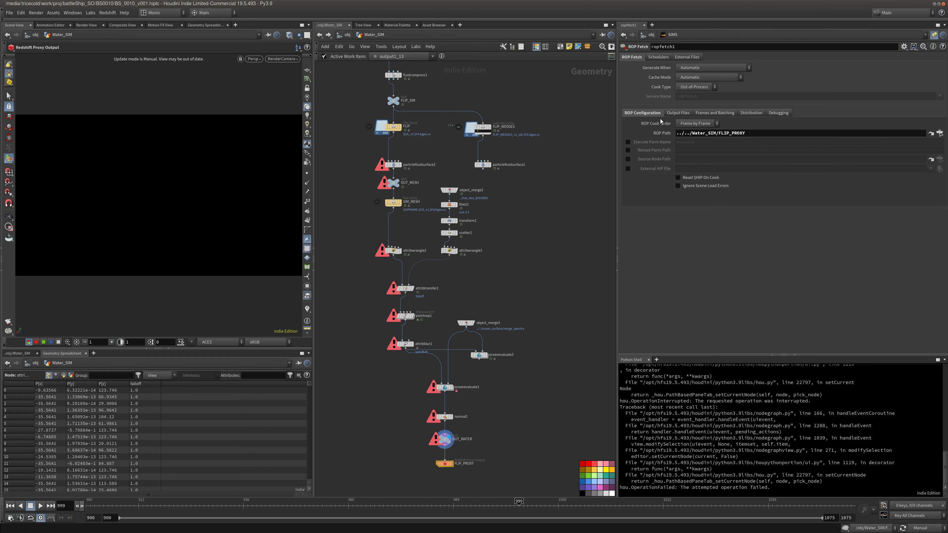
{"action": "left_click", "coordinate": [679, 114]}
{"action": "left_click", "coordinate": [696, 114]}
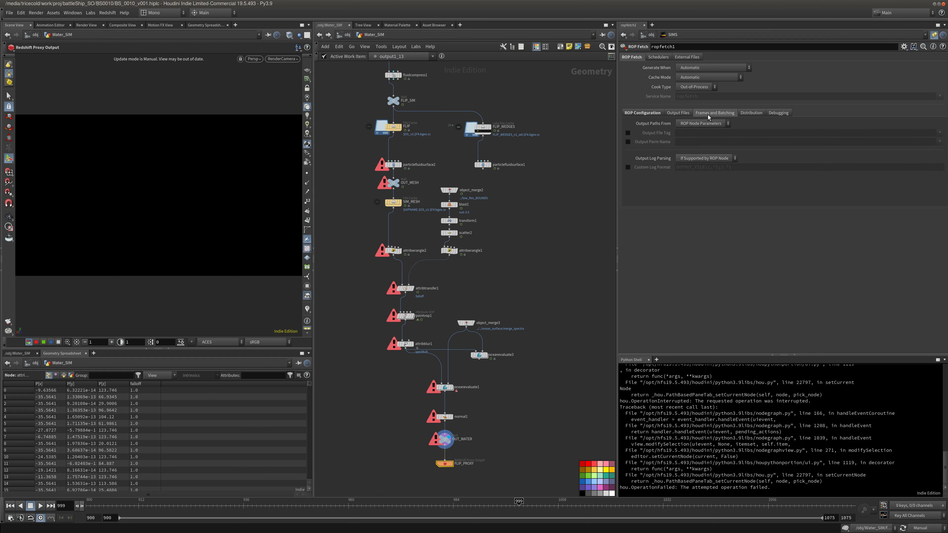
Unpin the parameter pane so it follows the selected node, and review FLIP_PROXY's output and archive export settings
{"action": "left_click", "coordinate": [934, 35]}
{"action": "left_click", "coordinate": [848, 66]}
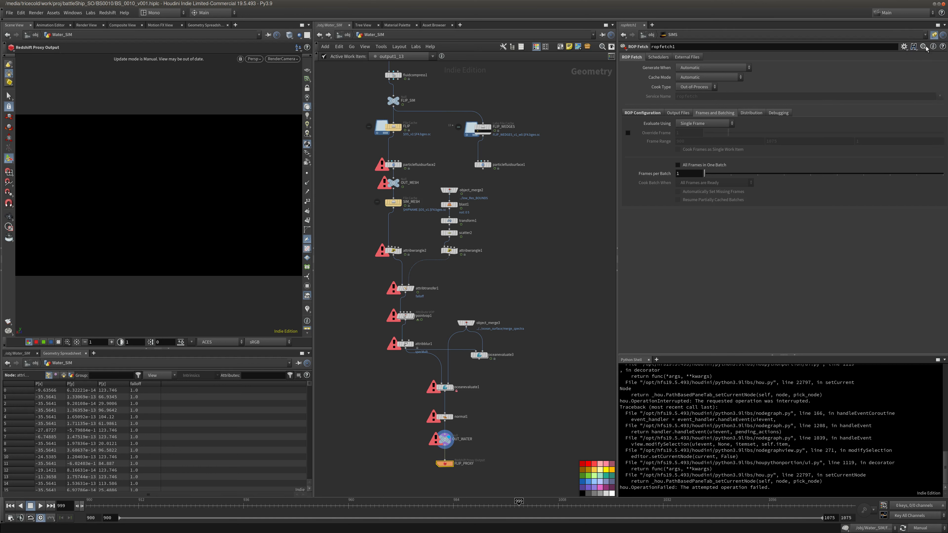
{"action": "left_click", "coordinate": [935, 34]}
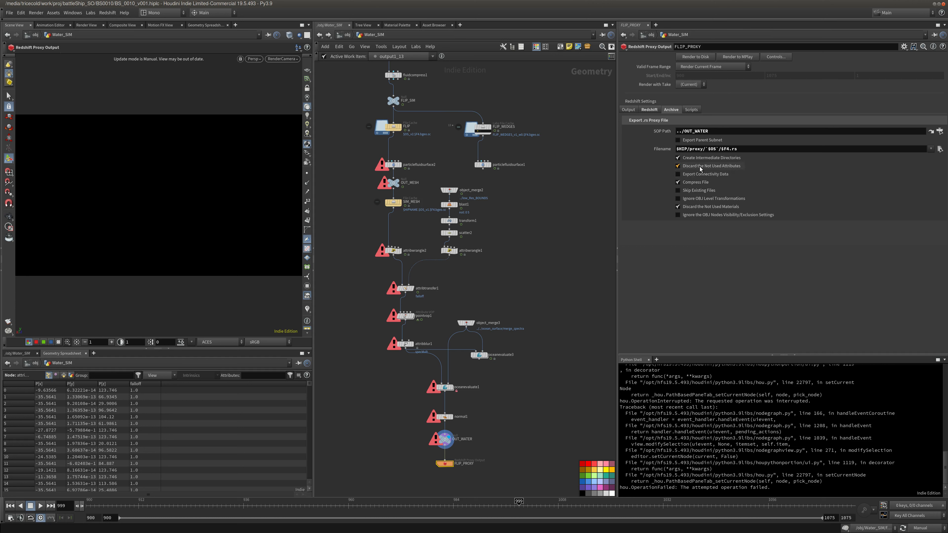
{"action": "left_click", "coordinate": [640, 110]}
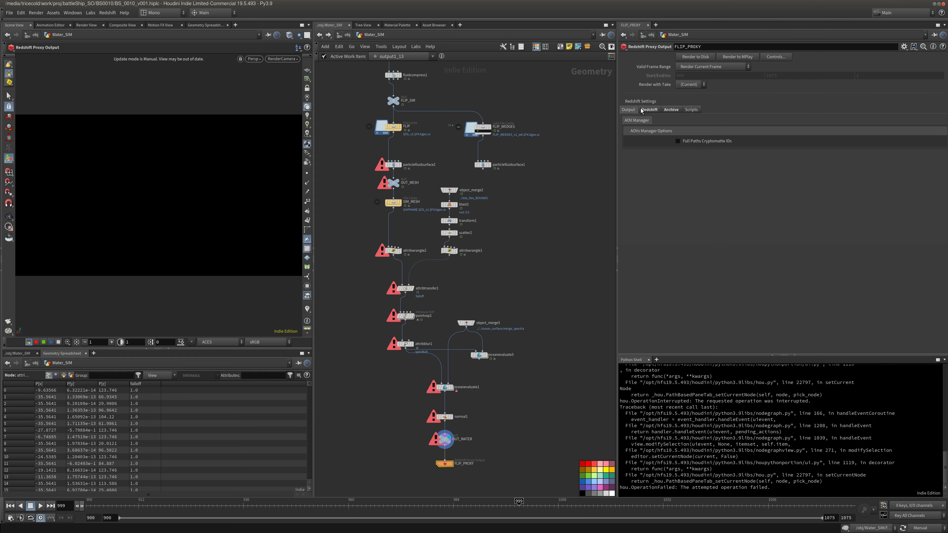
{"action": "left_click", "coordinate": [667, 110]}
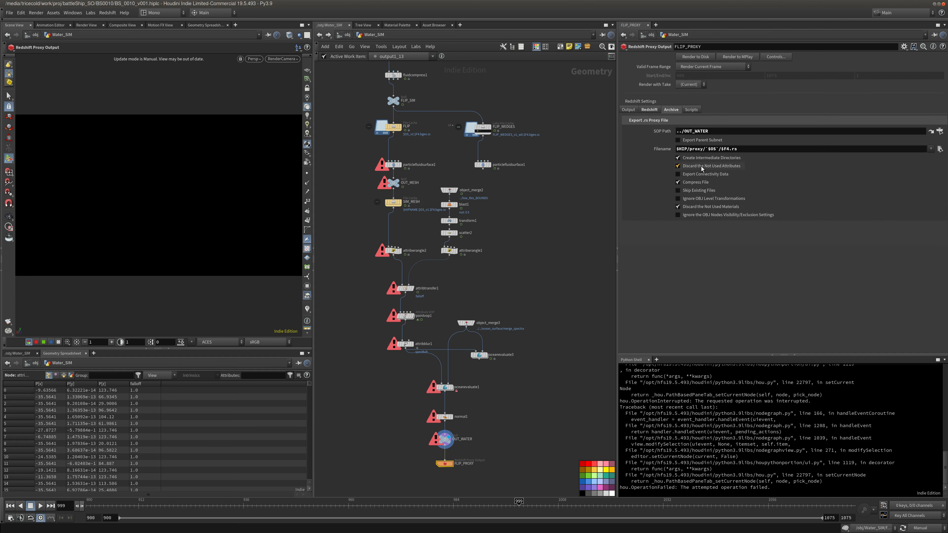
{"action": "middle_click_drag", "start_coordinate": [586, 262], "coordinate": [560, 214]}
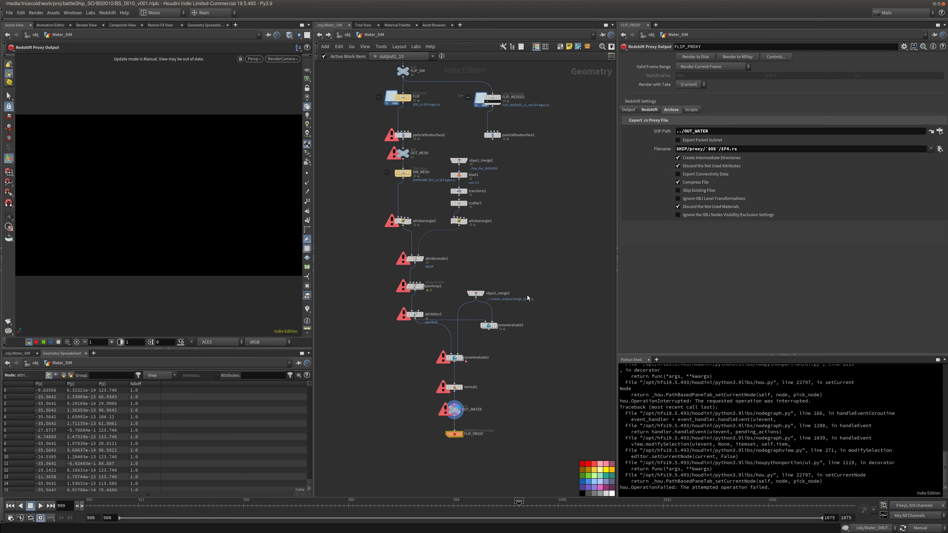
Rename the ROP Fetch node in the SIMS network as FLIP_RS_PROXY and save the scene
{"action": "left_click", "coordinate": [341, 35]}
{"action": "double_click", "coordinate": [490, 313]}
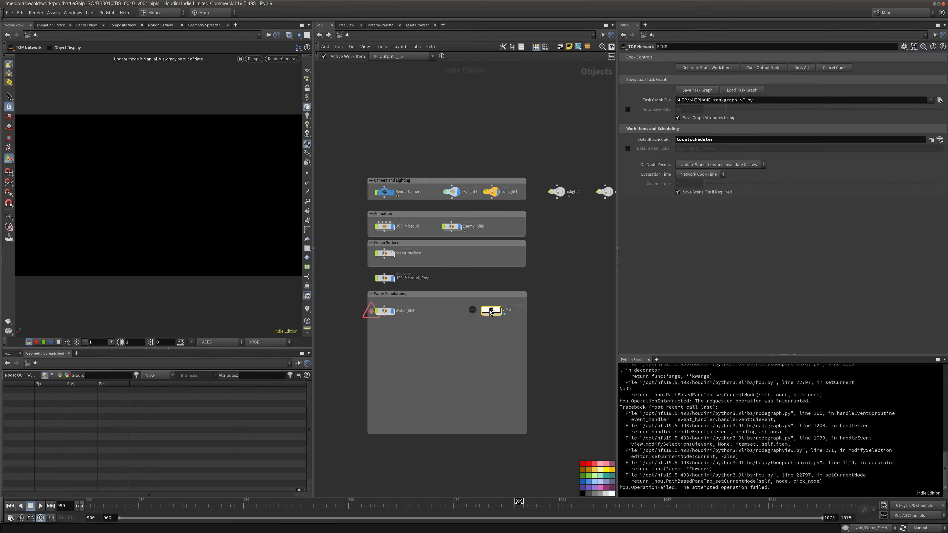
{"action": "left_click_drag", "start_coordinate": [463, 374], "coordinate": [395, 409]}
{"action": "key", "text": "F2"}
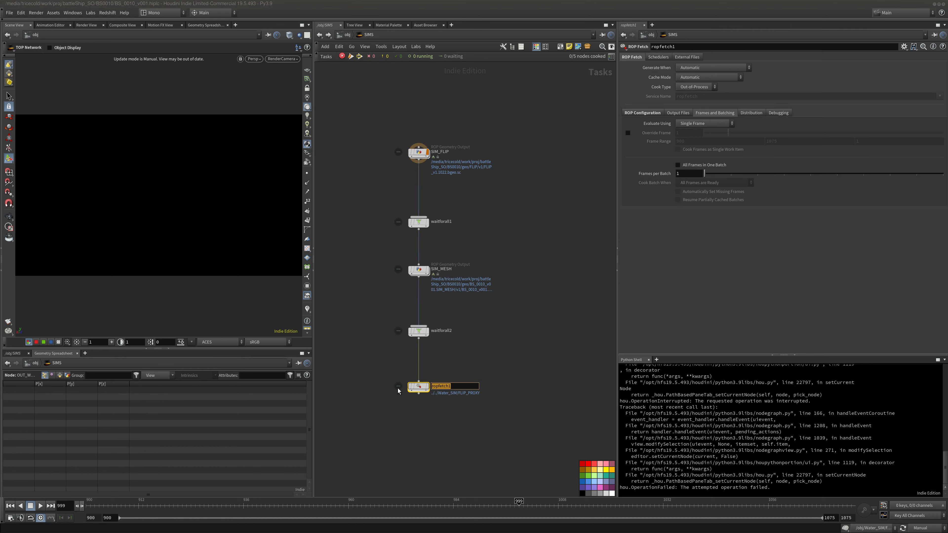
{"action": "type", "text": "FLIP_RS_PROXY"}
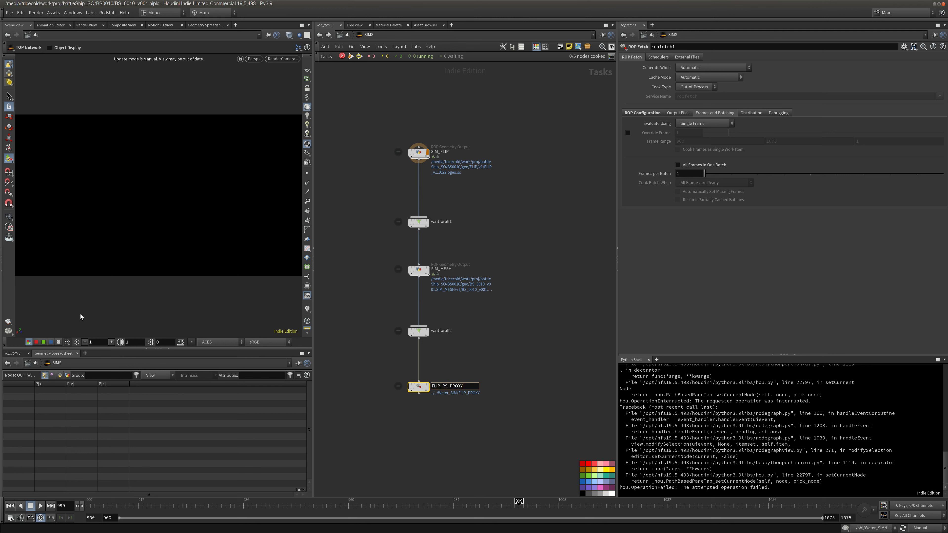
{"action": "left_click", "coordinate": [522, 296]}
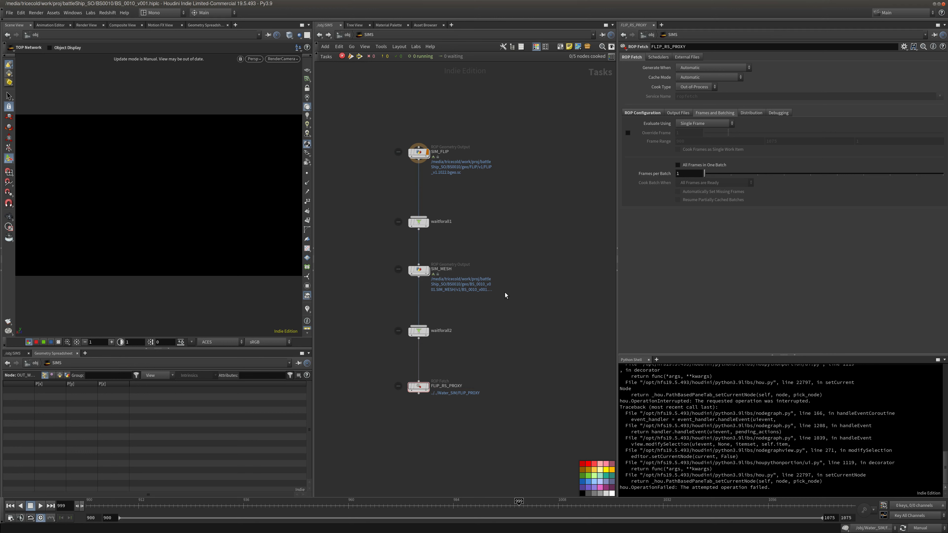
{"action": "left_click", "coordinate": [10, 13]}
{"action": "left_click", "coordinate": [22, 67]}
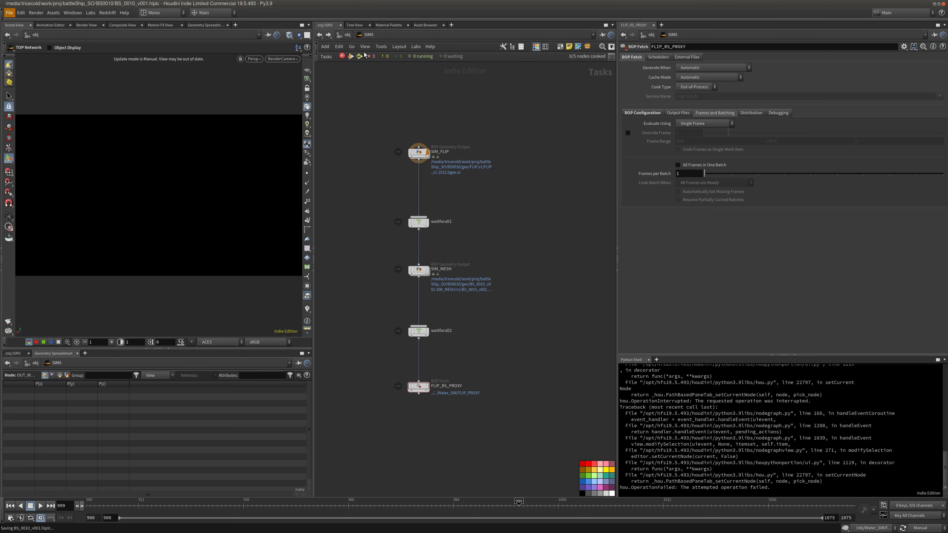
In Water_SIM, set fliptank1's Particle Separation expression to 0.1 * 0.5 and check the value it evaluates to
{"action": "left_click", "coordinate": [346, 35]}
{"action": "double_click", "coordinate": [390, 311]}
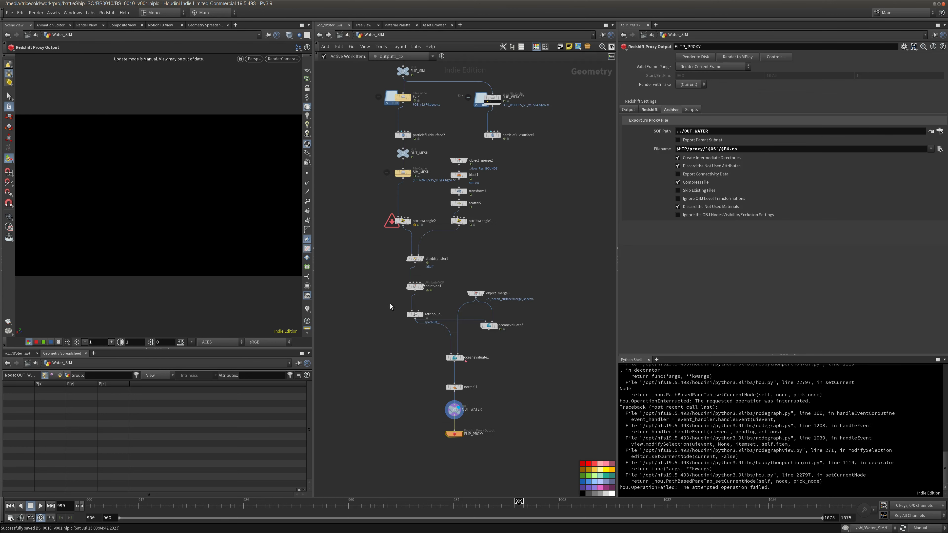
{"action": "scroll", "coordinate": [390, 306], "scroll_direction": "up", "scroll_amount": 10}
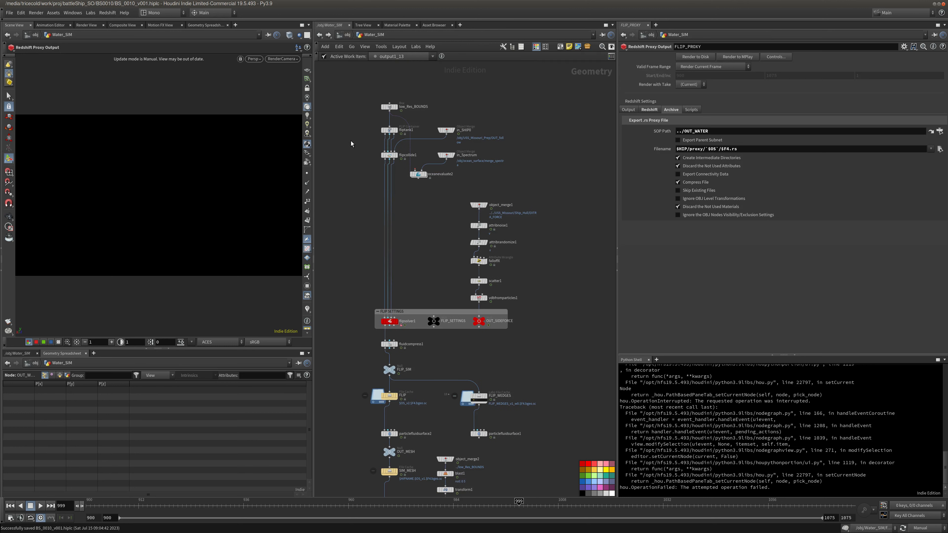
{"action": "left_click", "coordinate": [390, 130]}
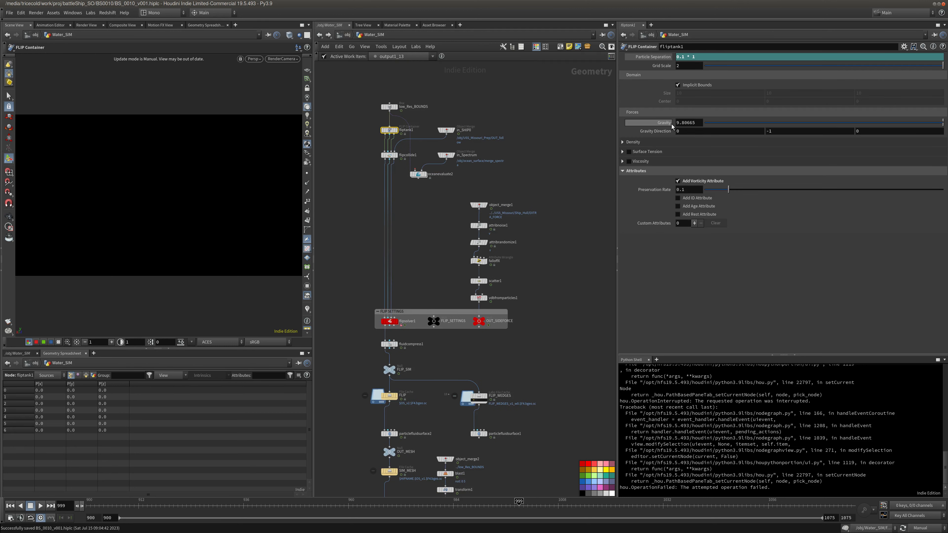
{"action": "type", "text": "0.5"}
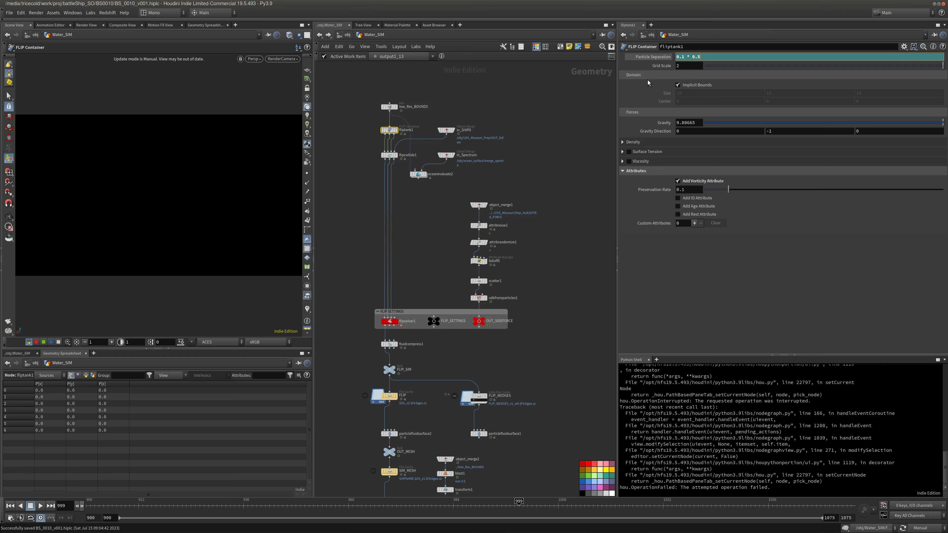
{"action": "key", "text": "Return"}
{"action": "left_click", "coordinate": [655, 57]}
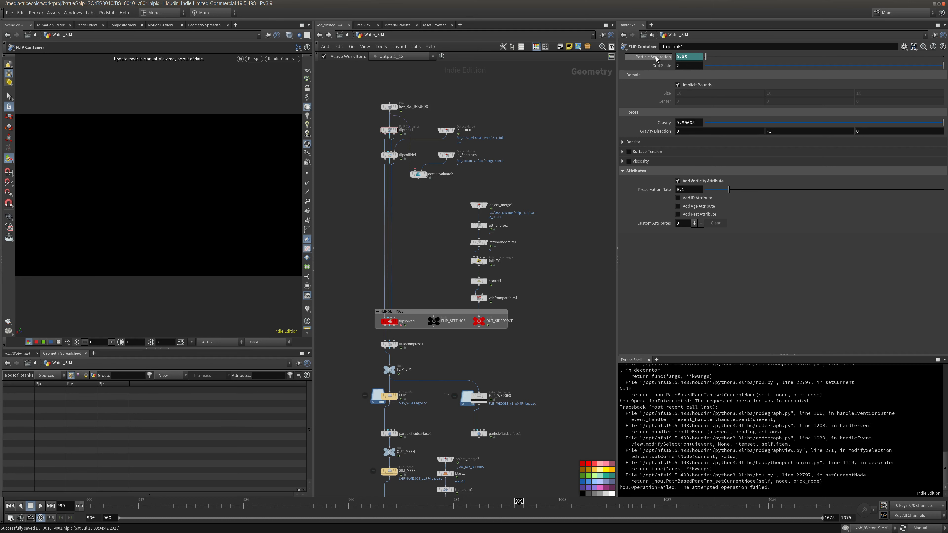
{"action": "left_click", "coordinate": [656, 58]}
Open the FLIP_WEDGES base folder in the file manager and check the size of its v1 cache folder
{"action": "middle_click_drag", "start_coordinate": [560, 276], "coordinate": [557, 101]}
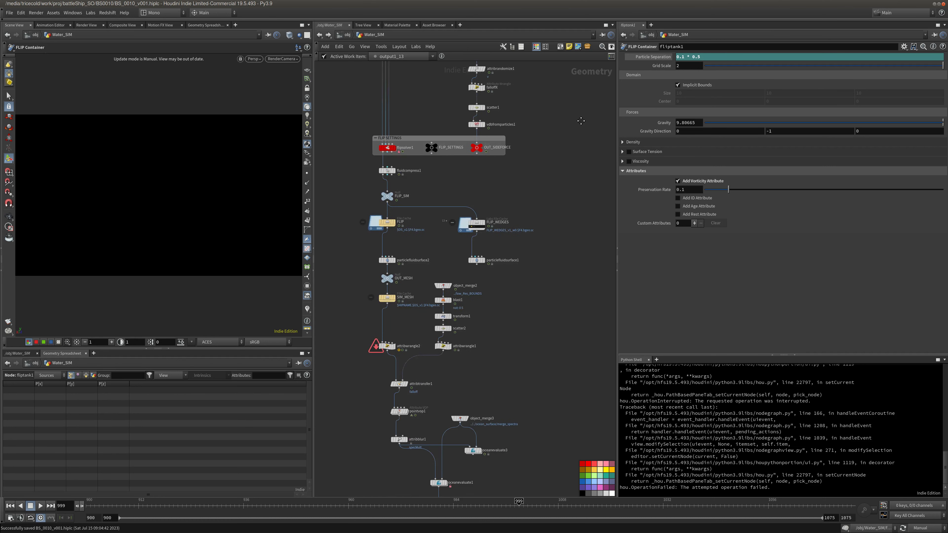
{"action": "middle_click_drag", "start_coordinate": [565, 236], "coordinate": [575, 162]}
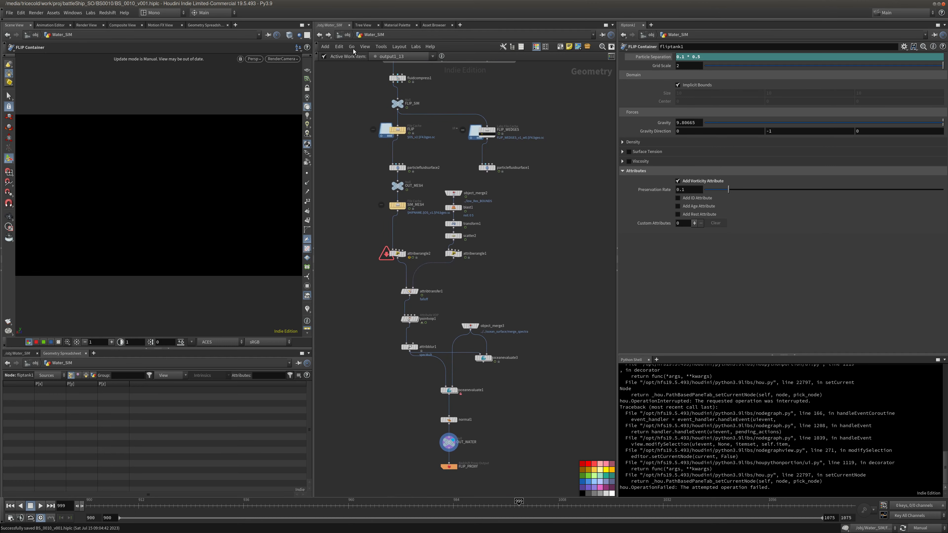
{"action": "left_click", "coordinate": [498, 129]}
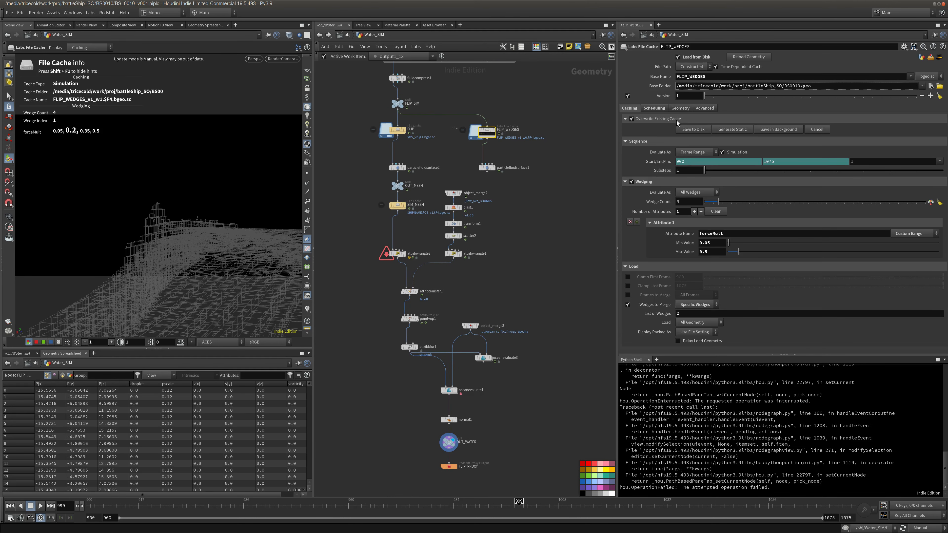
{"action": "triple_click", "coordinate": [689, 86]}
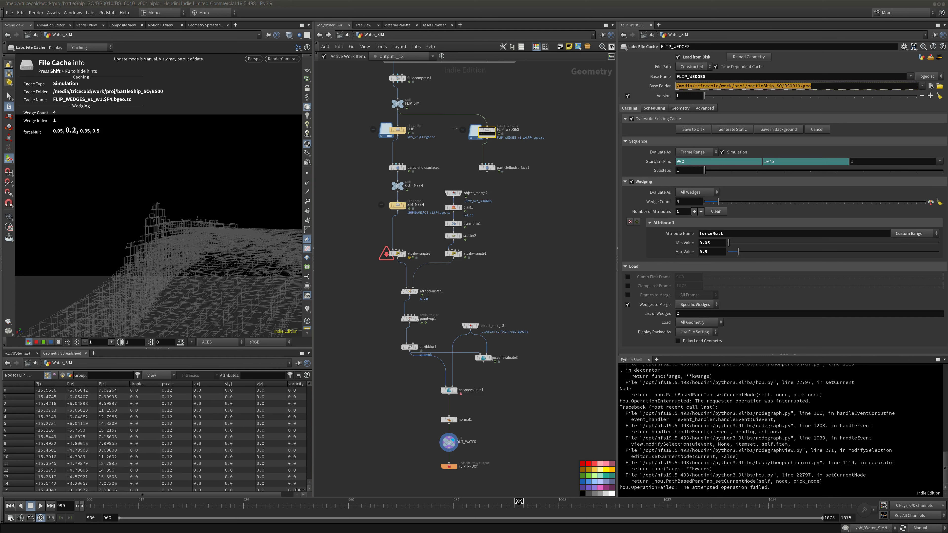
{"action": "left_click", "coordinate": [931, 86]}
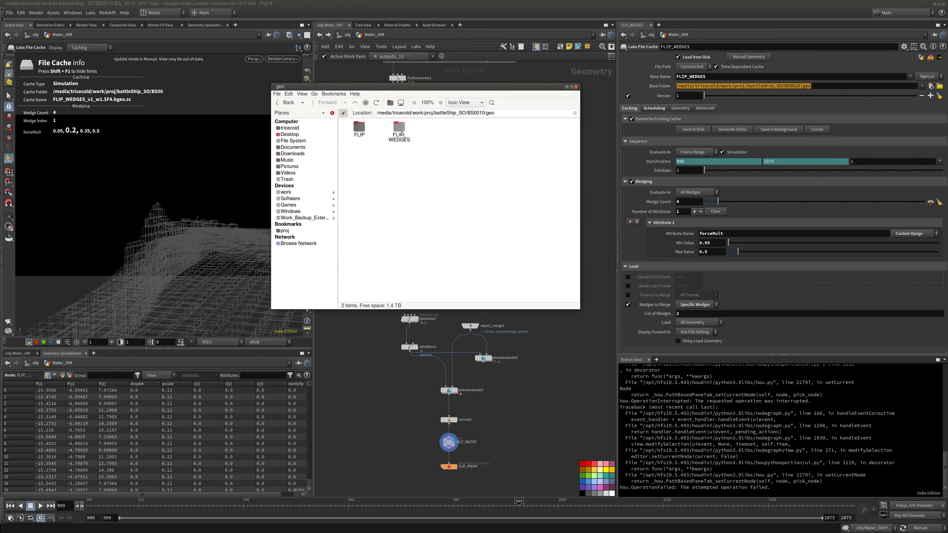
{"action": "right_click", "coordinate": [359, 128]}
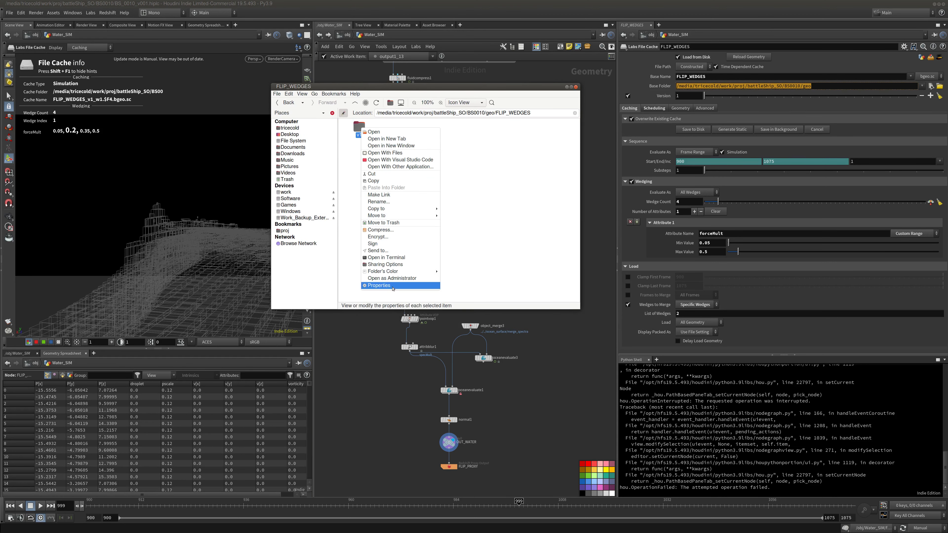
{"action": "left_click", "coordinate": [396, 286]}
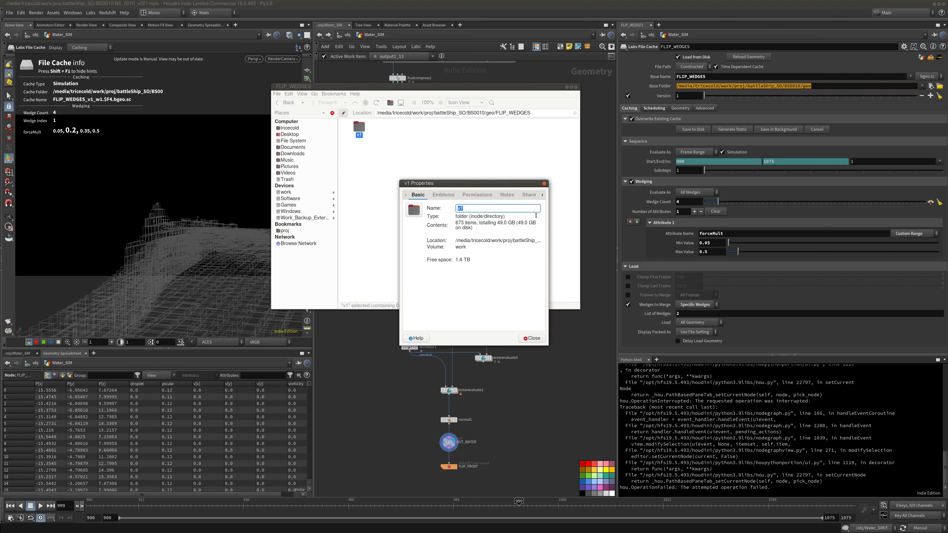
{"action": "left_click", "coordinate": [544, 183]}
Try to permanently delete the FLIP_WEDGES cache folder from the project's geo folder
{"action": "left_click_drag", "start_coordinate": [397, 163], "coordinate": [350, 126]}
{"action": "left_click", "coordinate": [355, 104]}
{"action": "left_click_drag", "start_coordinate": [428, 164], "coordinate": [381, 127]}
{"action": "key", "text": "shift+Delete"}
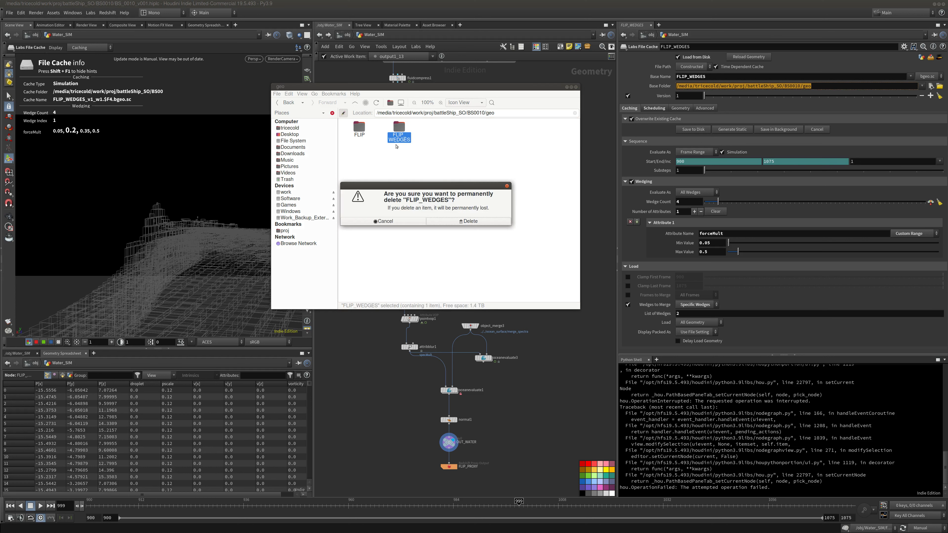
{"action": "key", "text": "Escape"}
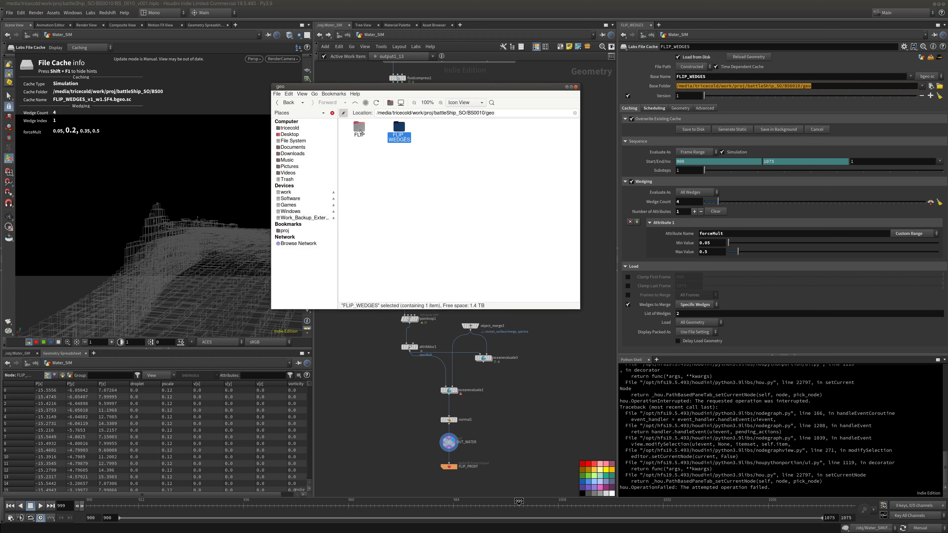
Permanently delete the v1 and v2 cache folders inside the geo folder's FLIP folder and close the file manager
{"action": "double_click", "coordinate": [359, 128]}
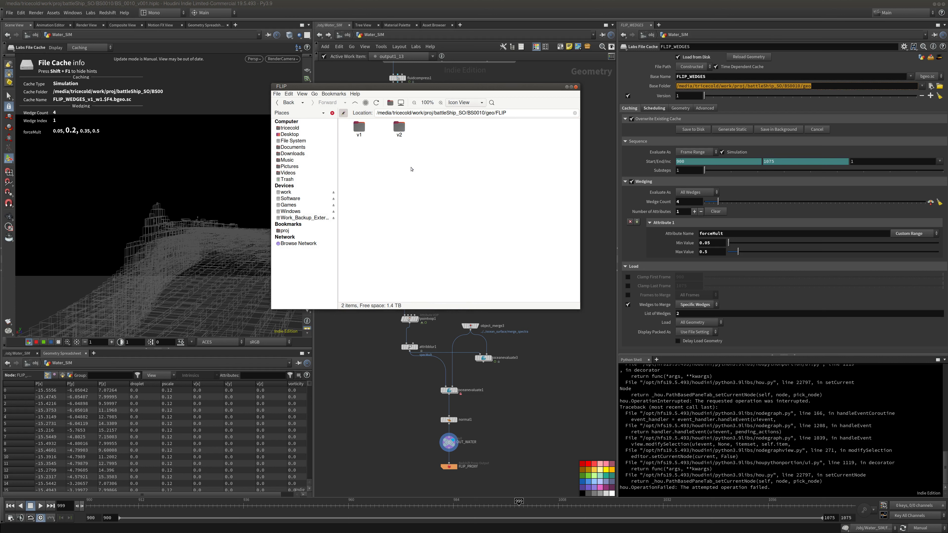
{"action": "key", "text": "ctrl+a"}
{"action": "key", "text": "shift+Delete"}
{"action": "key", "text": "Return"}
{"action": "key", "text": "ctrl+w"}
Link SIM_MESH's Version to the FLIP cache's Version by copying the parameter and pasting it as a relative reference
{"action": "left_click", "coordinate": [398, 130]}
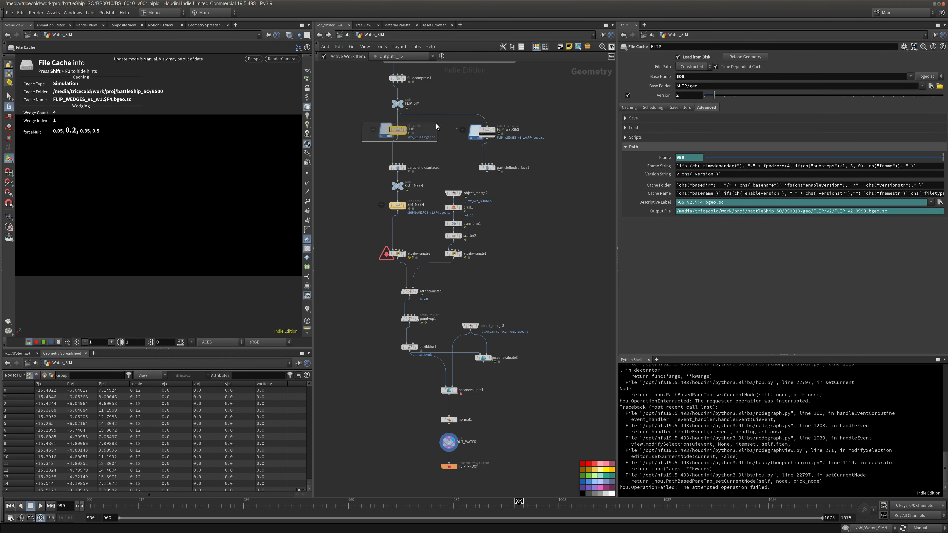
{"action": "left_click", "coordinate": [381, 207]}
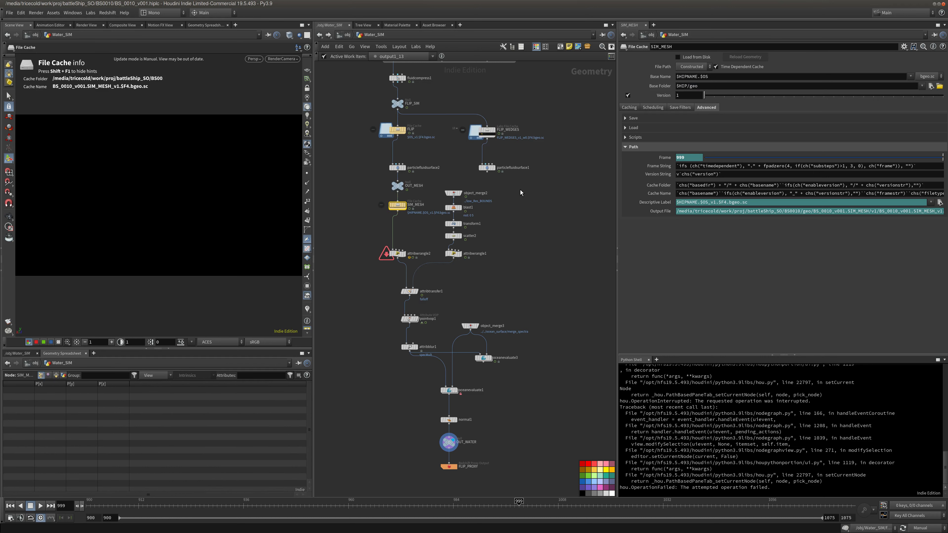
{"action": "right_click", "coordinate": [661, 96]}
{"action": "left_click", "coordinate": [683, 155]}
{"action": "left_click", "coordinate": [398, 205]}
{"action": "right_click", "coordinate": [655, 97]}
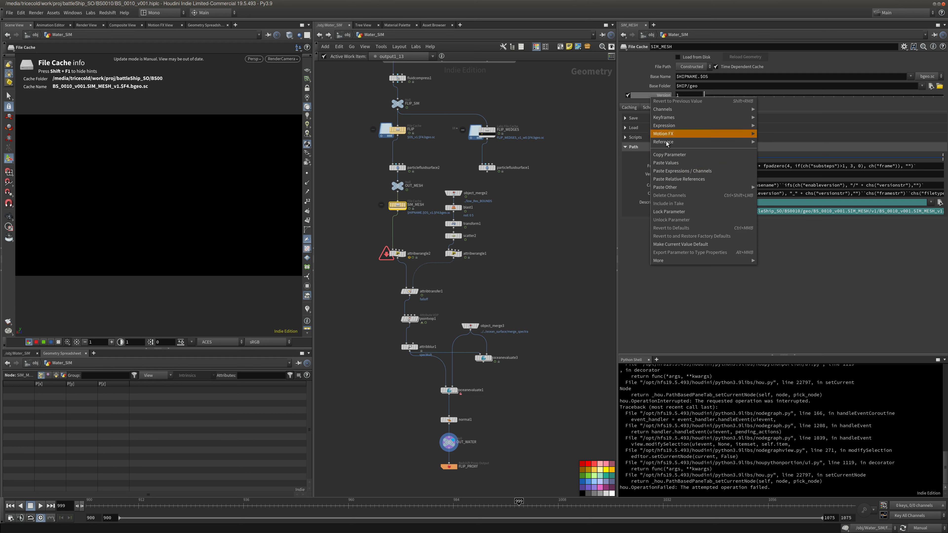
{"action": "left_click", "coordinate": [679, 179]}
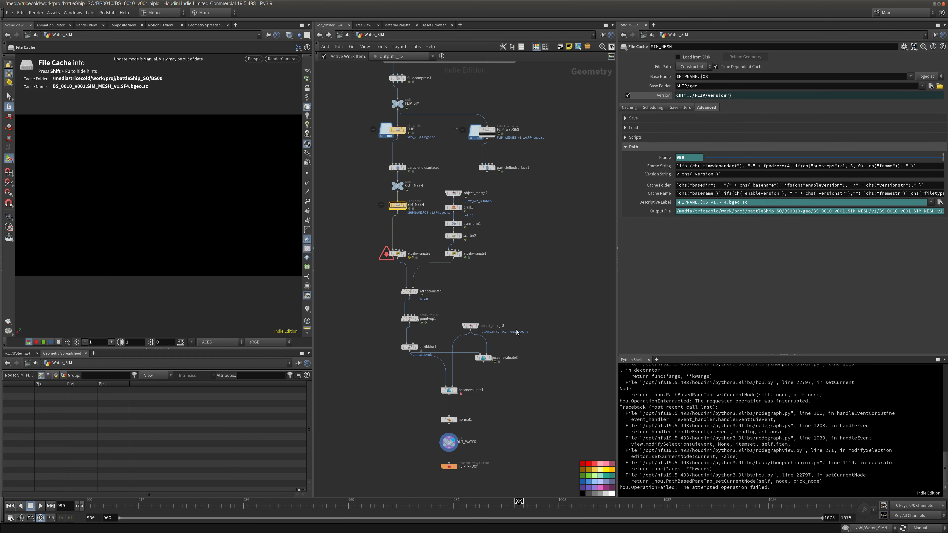
Check FLIP_PROXY's SOP path and archive filename, and go back to the SIMS task network
{"action": "middle_click_drag", "start_coordinate": [523, 340], "coordinate": [535, 270]}
{"action": "left_click_drag", "start_coordinate": [493, 387], "coordinate": [422, 418]}
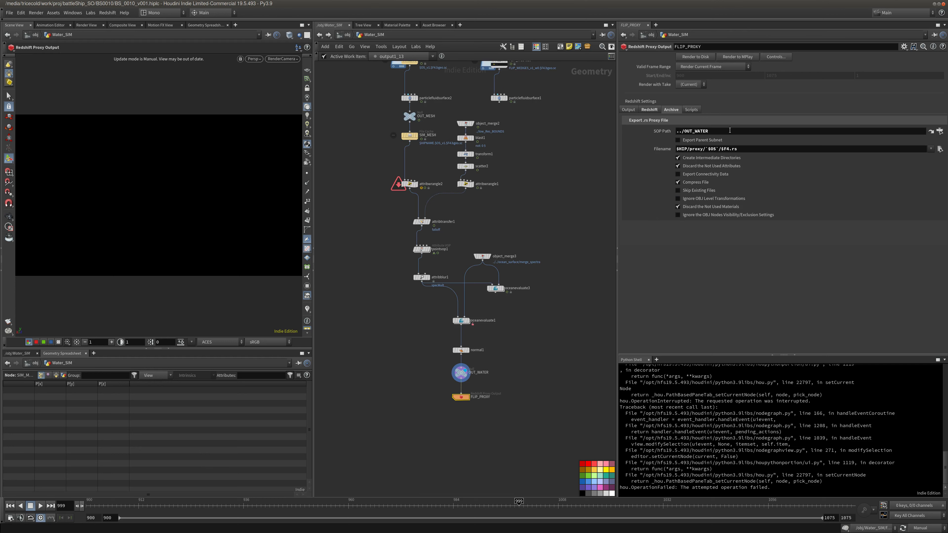
{"action": "middle_click_drag", "start_coordinate": [560, 143], "coordinate": [541, 219]}
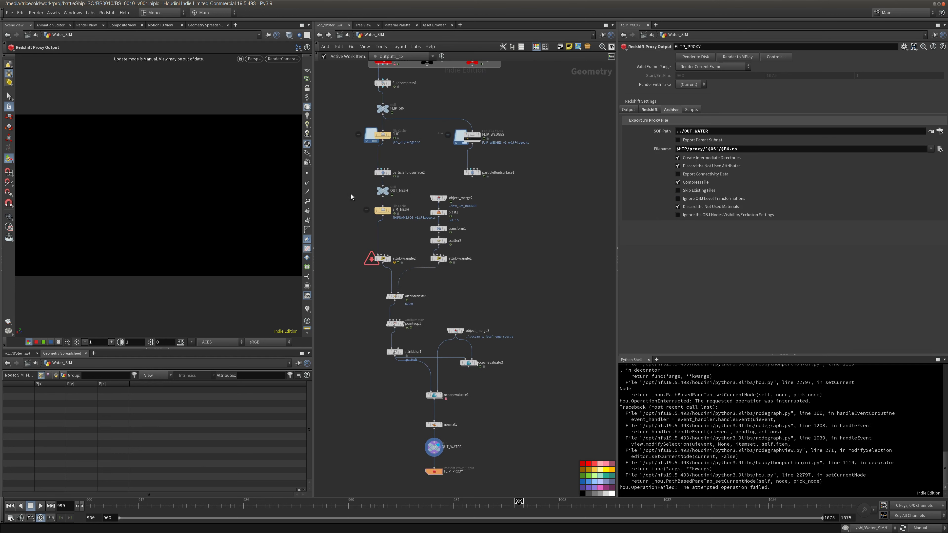
{"action": "middle_click_drag", "start_coordinate": [341, 192], "coordinate": [348, 205]}
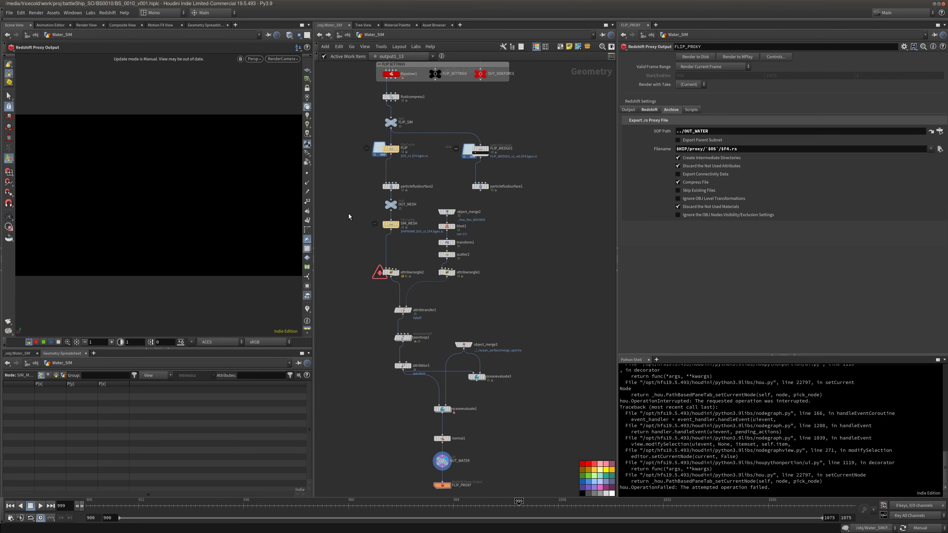
{"action": "left_click", "coordinate": [347, 34]}
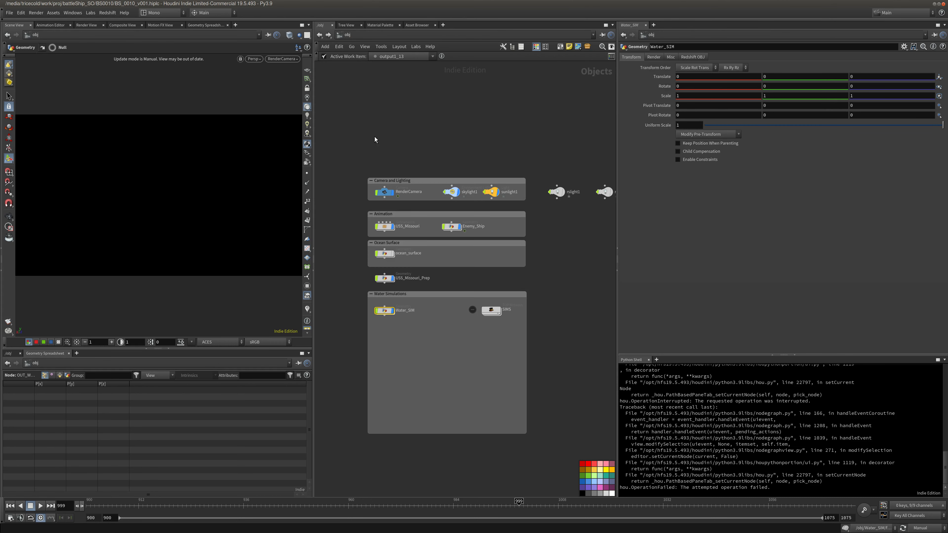
{"action": "double_click", "coordinate": [492, 310]}
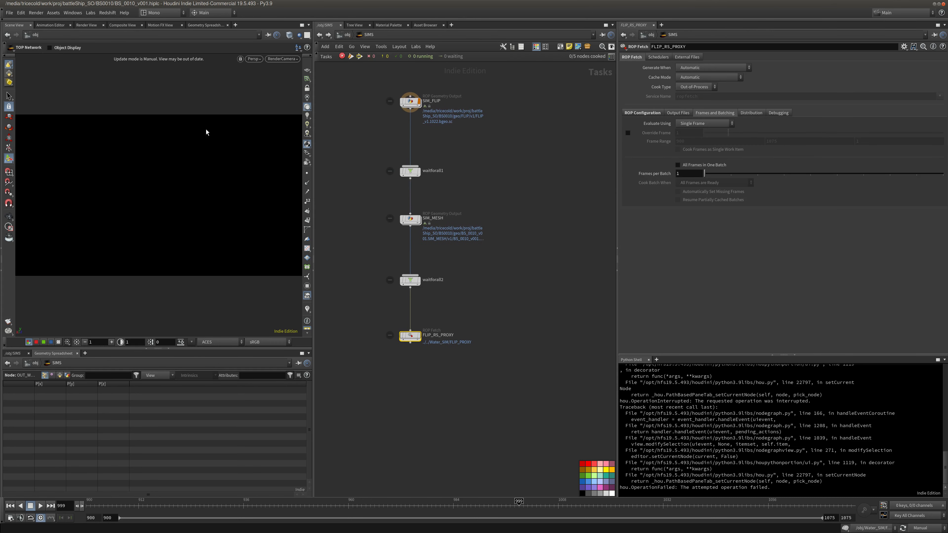